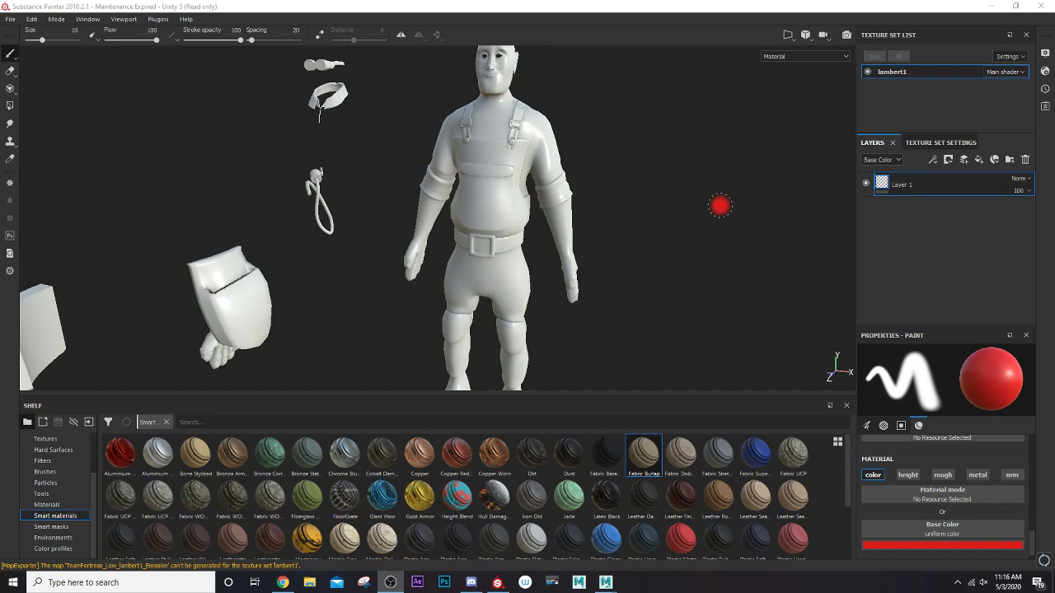
# - Examine the untextured character in overalls and its detached accessories from several angles and distances
pyautogui.keyDown('alt'); pyautogui.moveTo(714, 223); pyautogui.dragTo(740, 258, button='middle'); pyautogui.keyUp('alt')
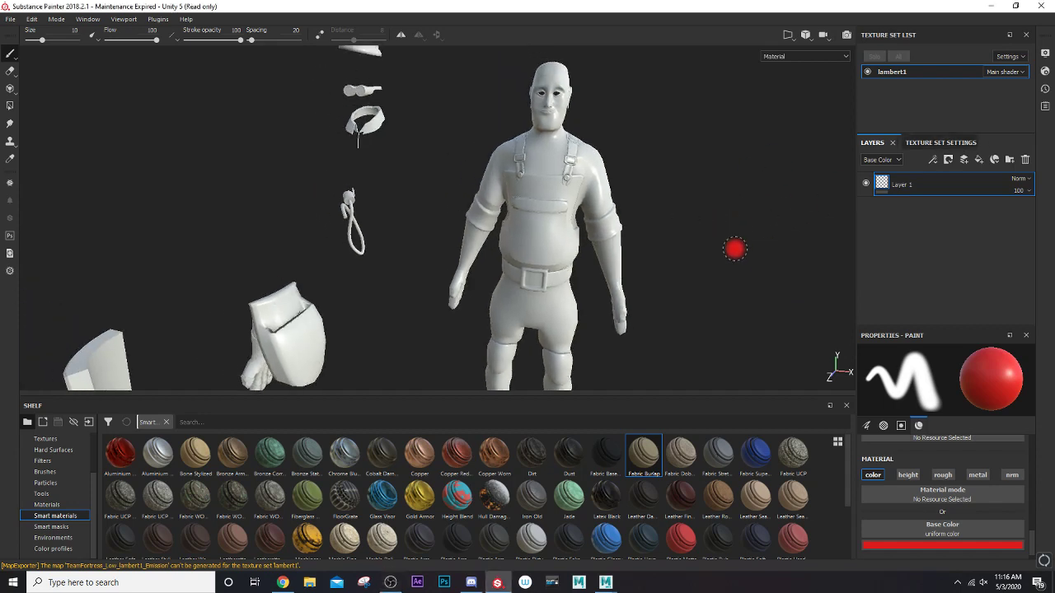
pyautogui.scroll(3, 733, 248)
pyautogui.scroll(-3, 730, 245)
pyautogui.keyDown('alt'); pyautogui.moveTo(741, 225); pyautogui.dragTo(671, 222); pyautogui.keyUp('alt')
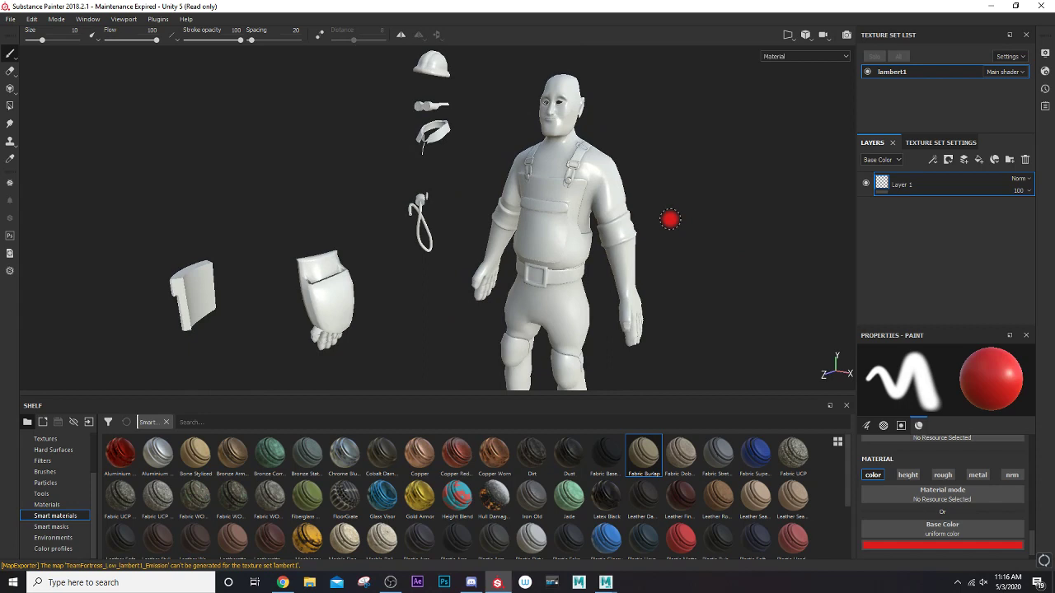
pyautogui.keyDown('alt'); pyautogui.moveTo(634, 145); pyautogui.dragTo(626, 184, button='middle'); pyautogui.keyUp('alt')
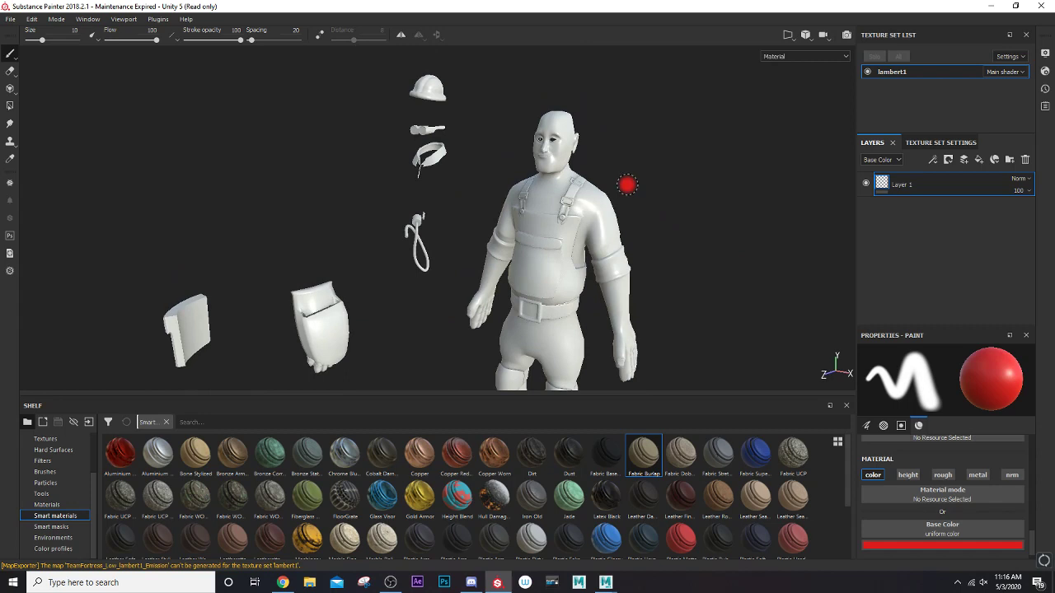
pyautogui.scroll(-2, 627, 183)
pyautogui.scroll(3, 627, 183)
pyautogui.scroll(-1, 652, 242)
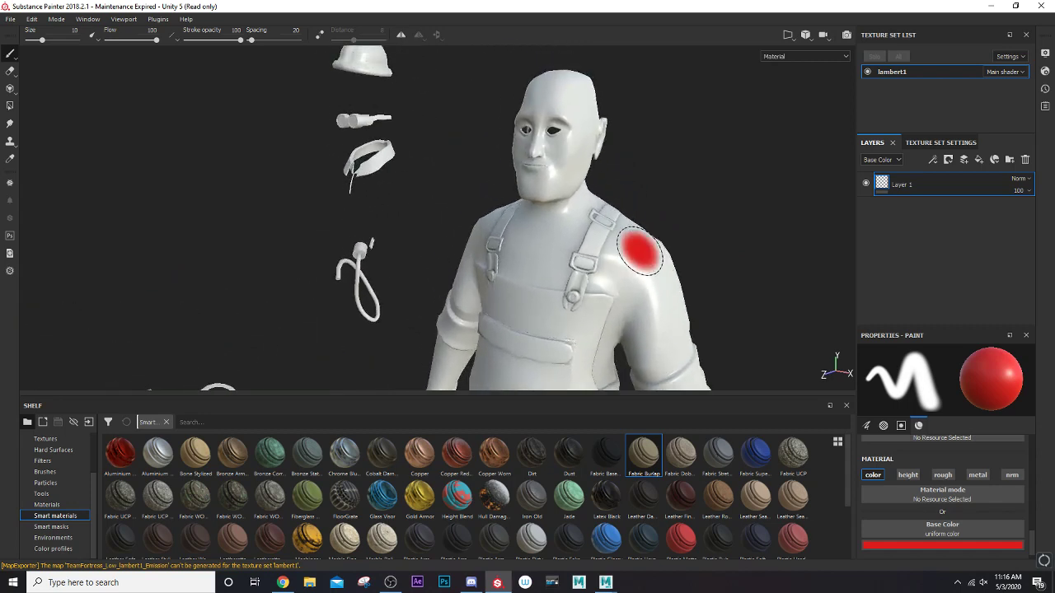
pyautogui.keyDown('alt'); pyautogui.moveTo(555, 205); pyautogui.dragTo(565, 207); pyautogui.keyUp('alt')
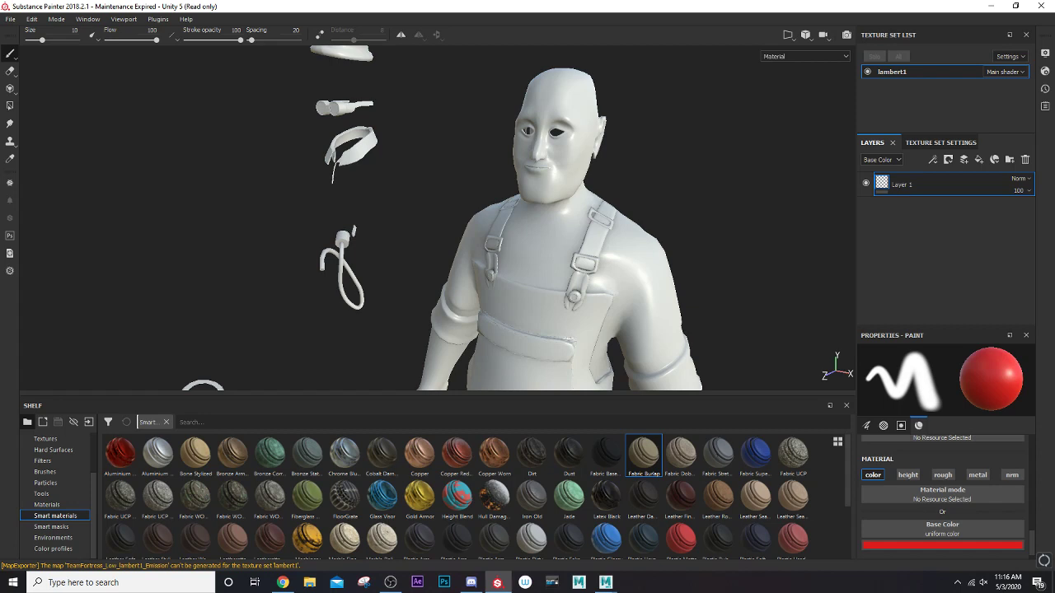
pyautogui.scroll(-2, 633, 198)
pyautogui.keyDown('alt'); pyautogui.moveTo(635, 221); pyautogui.dragTo(636, 202, button='middle'); pyautogui.keyUp('alt')
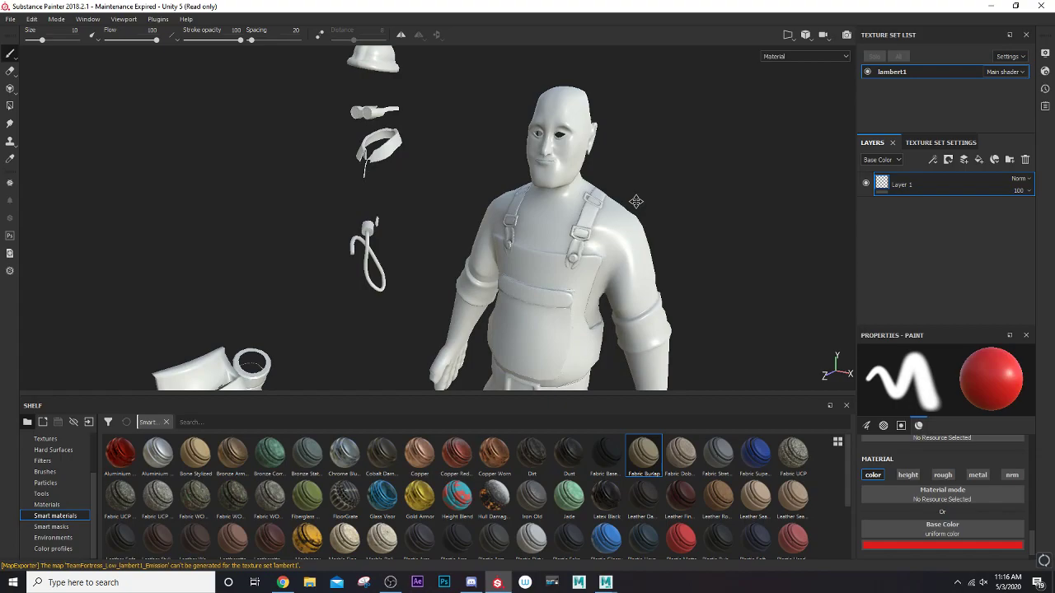
pyautogui.scroll(2, 635, 201)
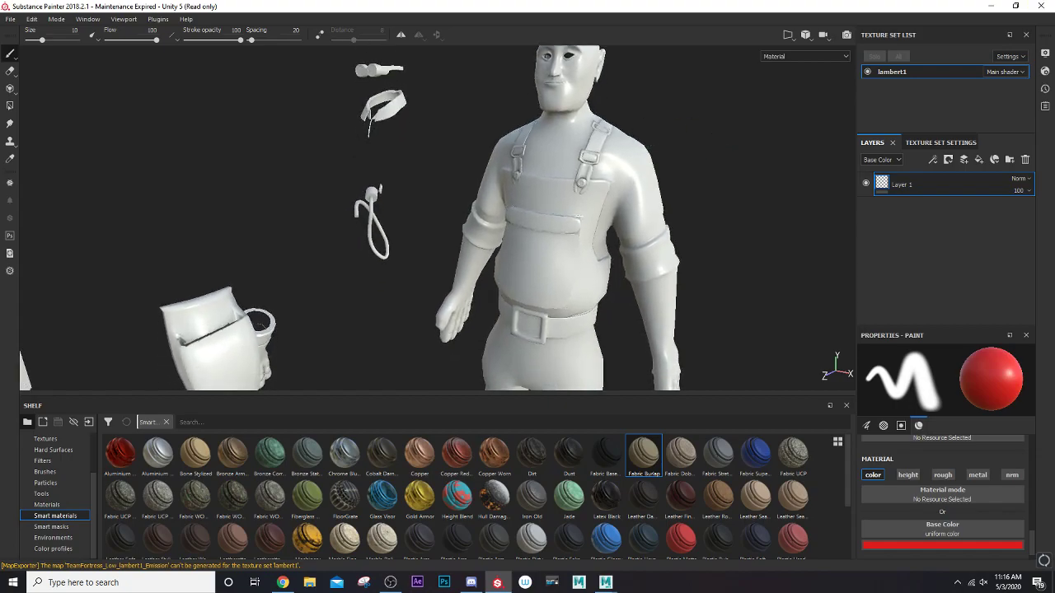
# - Check the Team Fortress engineer image results in the browser for the costume's colours and materials
pyautogui.moveTo(1053, 16)
pyautogui.mouseDown()
pyautogui.moveTo(805, 90)
pyautogui.moveTo(498, 18)
pyautogui.mouseUp()
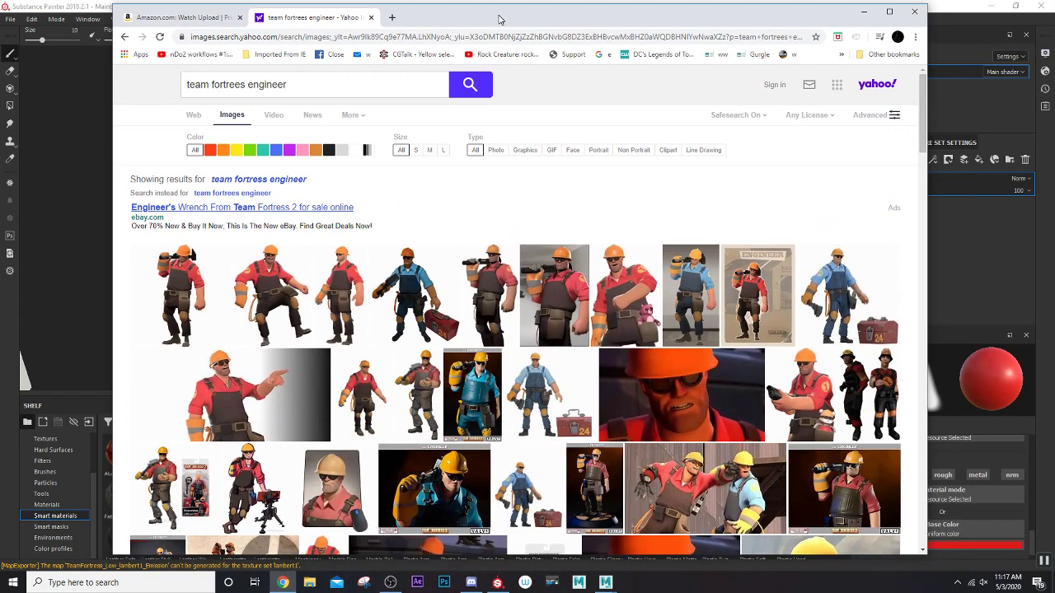
pyautogui.moveTo(501, 19); pyautogui.dragTo(1054, 50)
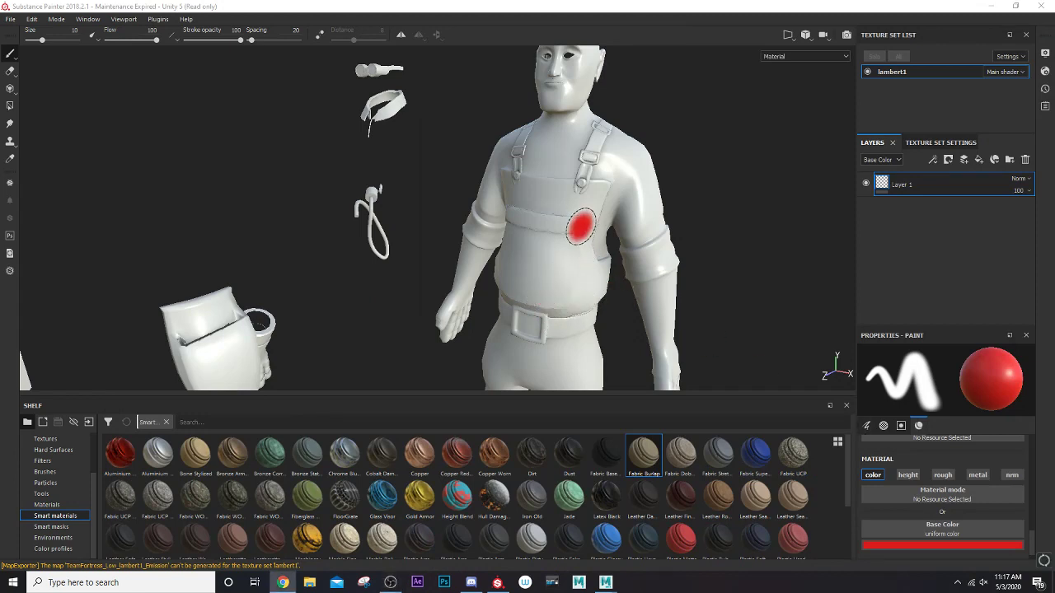
# - Show the Materials category in the shelf in place of the smart materials
pyautogui.keyDown('alt'); pyautogui.moveTo(565, 228); pyautogui.dragTo(560, 235); pyautogui.keyUp('alt')
pyautogui.keyDown('alt'); pyautogui.moveTo(560, 285); pyautogui.dragTo(517, 226, button='middle'); pyautogui.keyUp('alt')
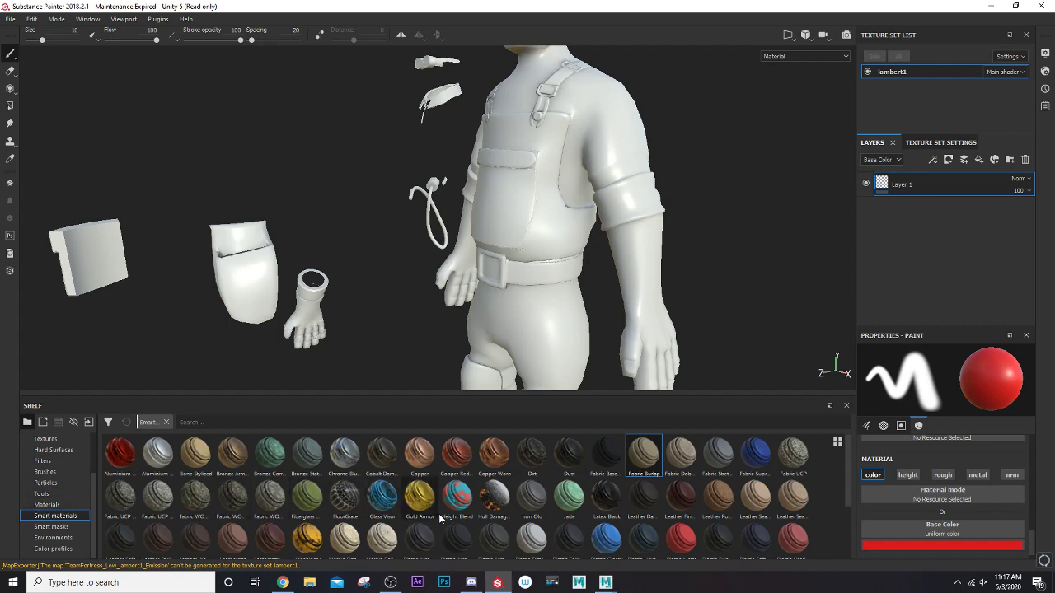
pyautogui.click(47, 505)
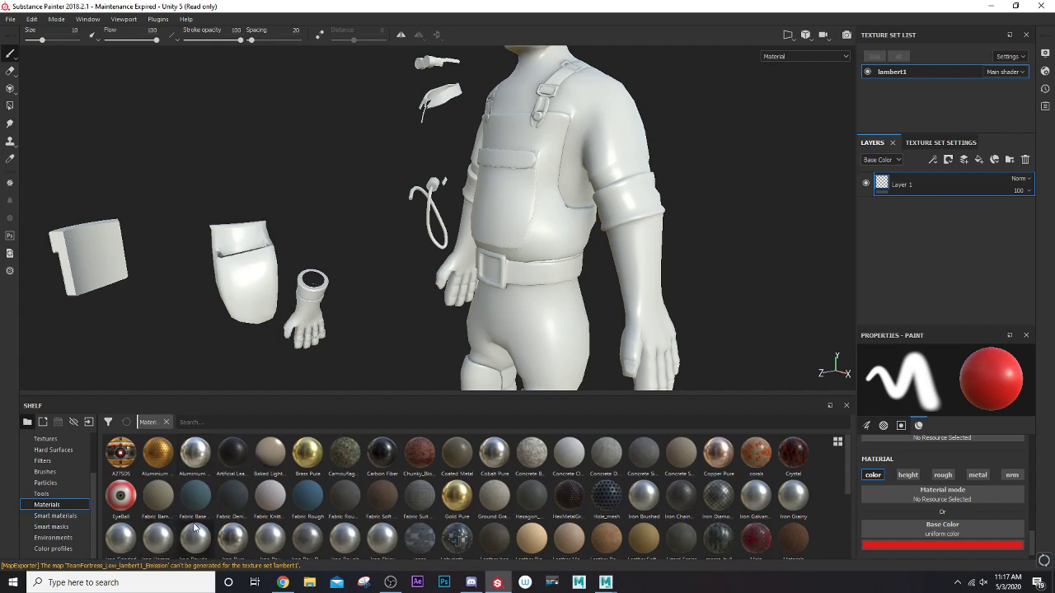
pyautogui.moveTo(191, 527)
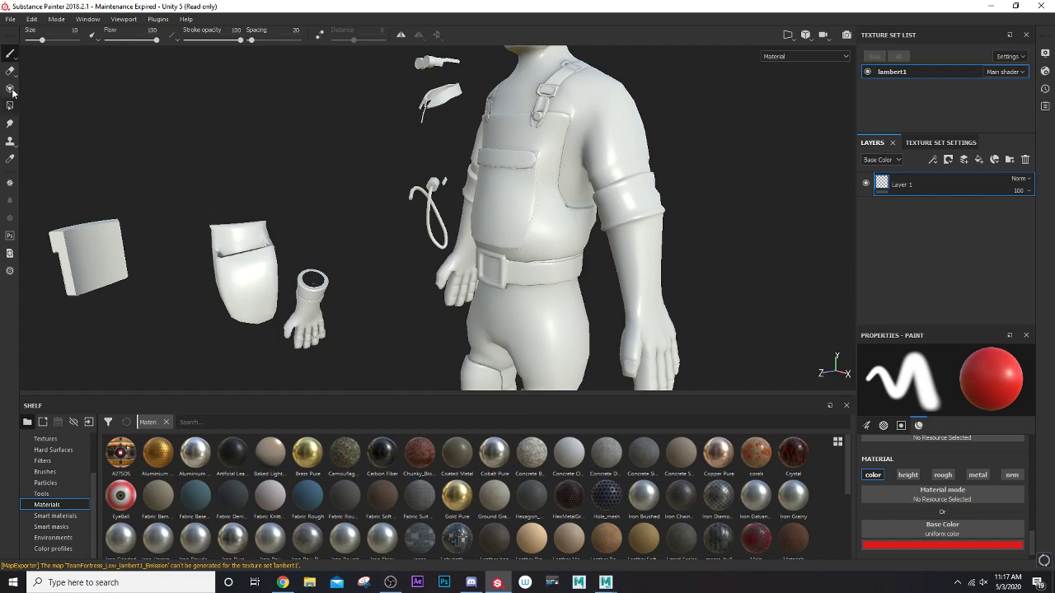
pyautogui.click(10, 19)
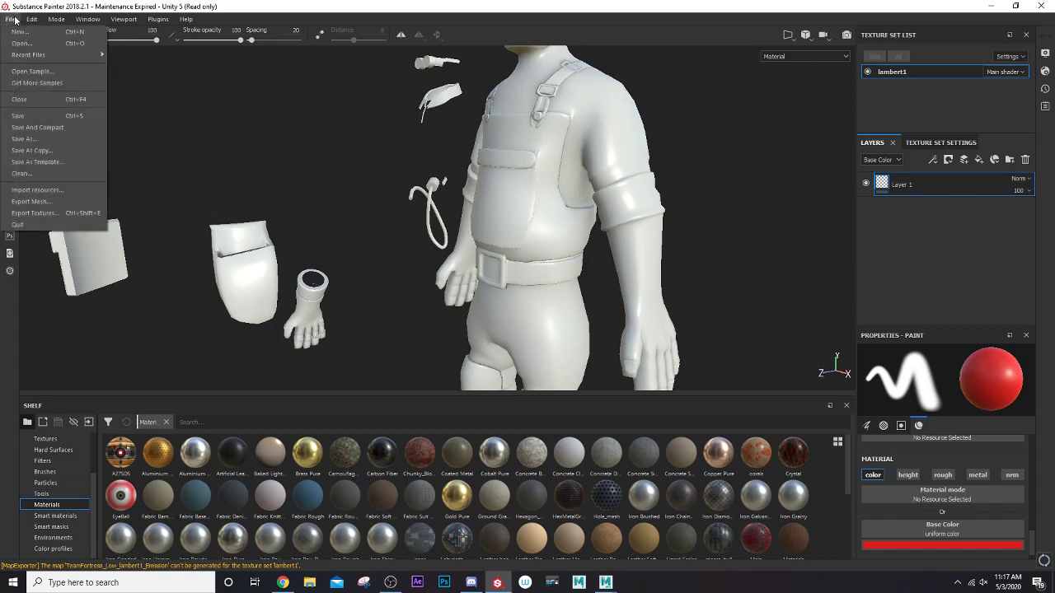
pyautogui.click(33, 189)
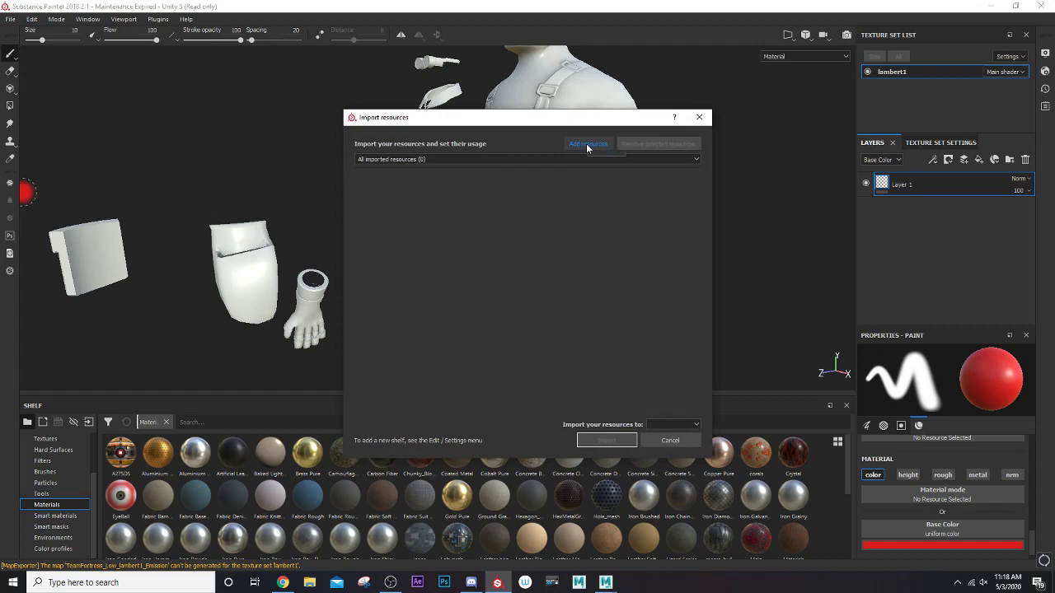
pyautogui.click(586, 145)
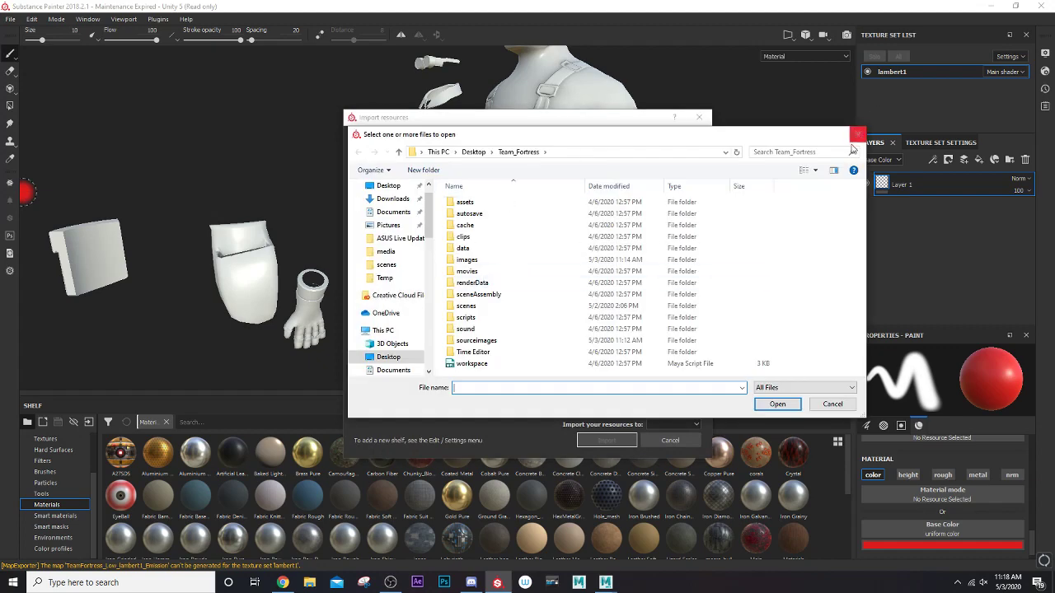
pyautogui.press('Escape')
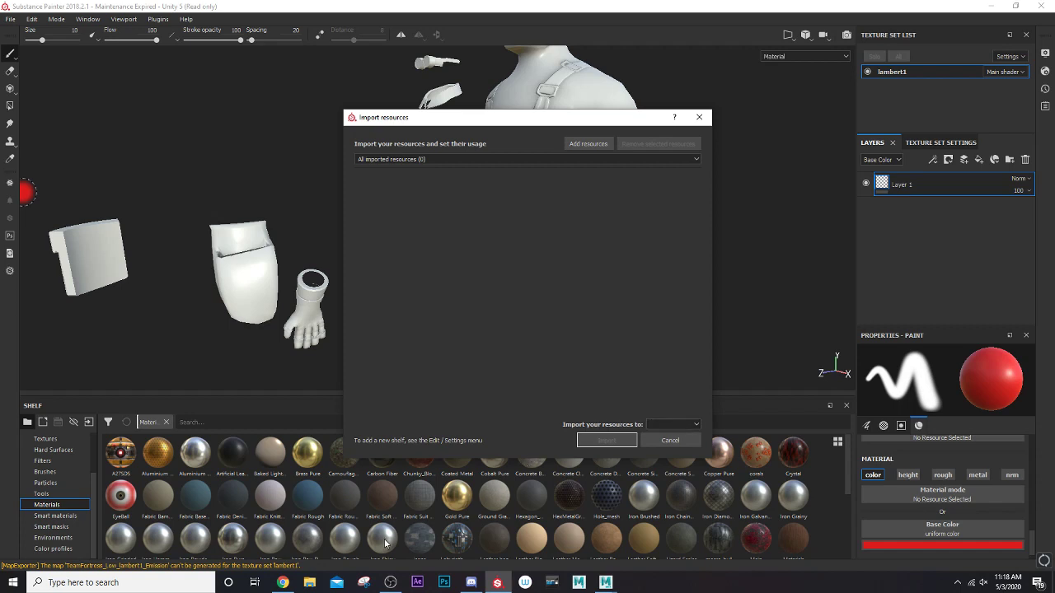
pyautogui.click(684, 441)
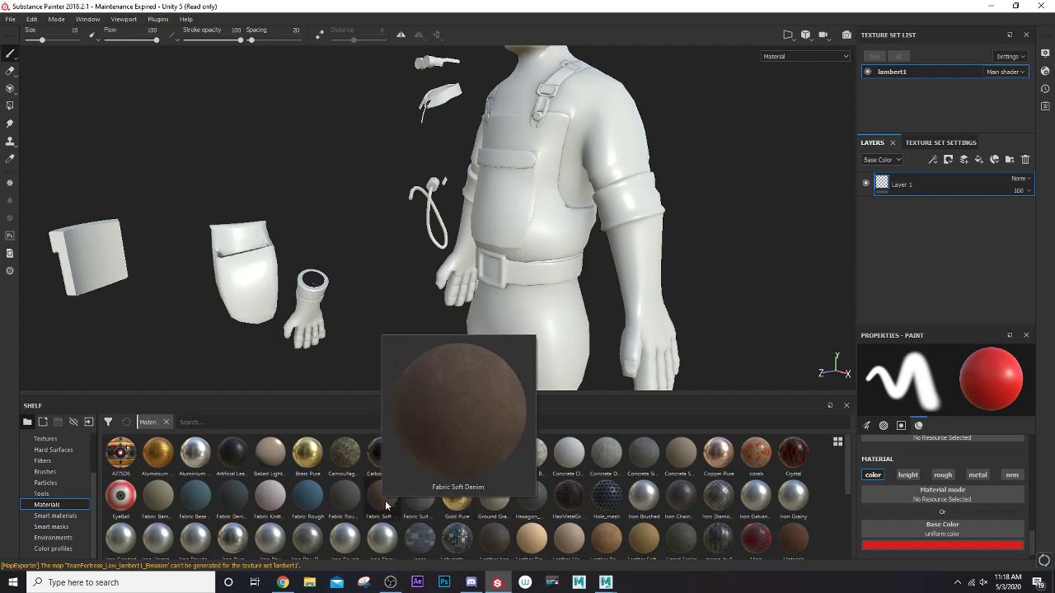
# - Apply the Fabric Soft Denim material to the whole character as a fill layer and set its UV scale to 9.39
pyautogui.moveTo(382, 506); pyautogui.dragTo(613, 208)
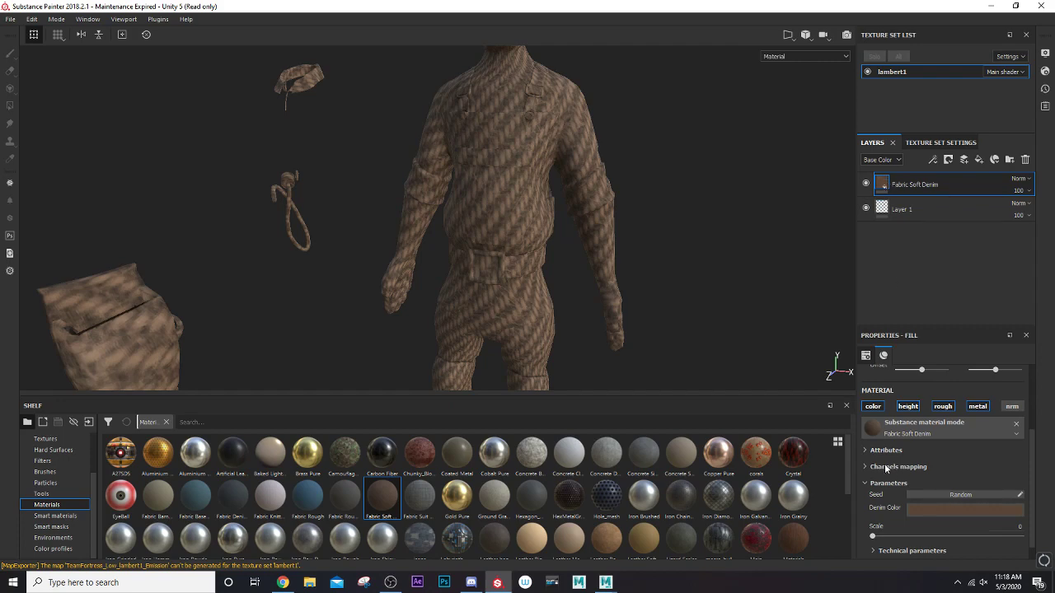
pyautogui.scroll(5, 886, 478)
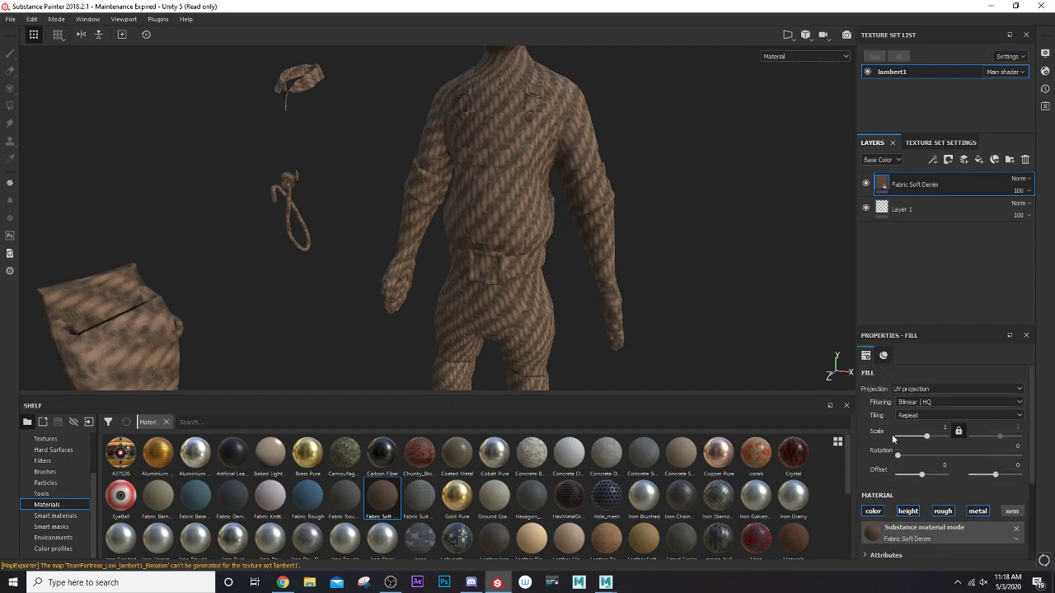
pyautogui.moveTo(922, 434); pyautogui.dragTo(932, 439)
pyautogui.keyDown('alt'); pyautogui.moveTo(594, 321); pyautogui.dragTo(528, 184); pyautogui.keyUp('alt')
pyautogui.scroll(4, 556, 291)
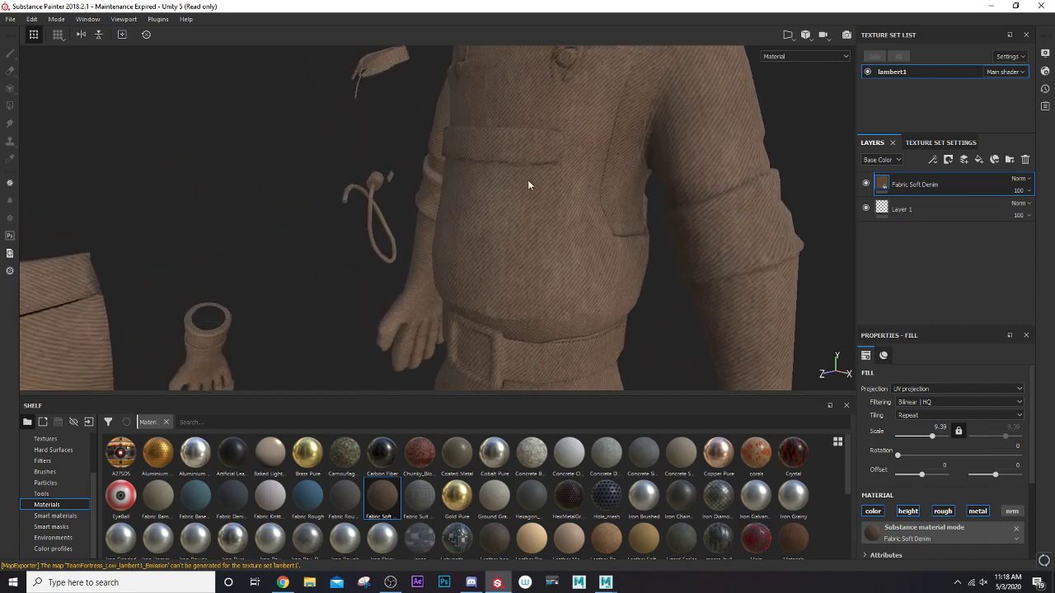
pyautogui.scroll(-5, 529, 198)
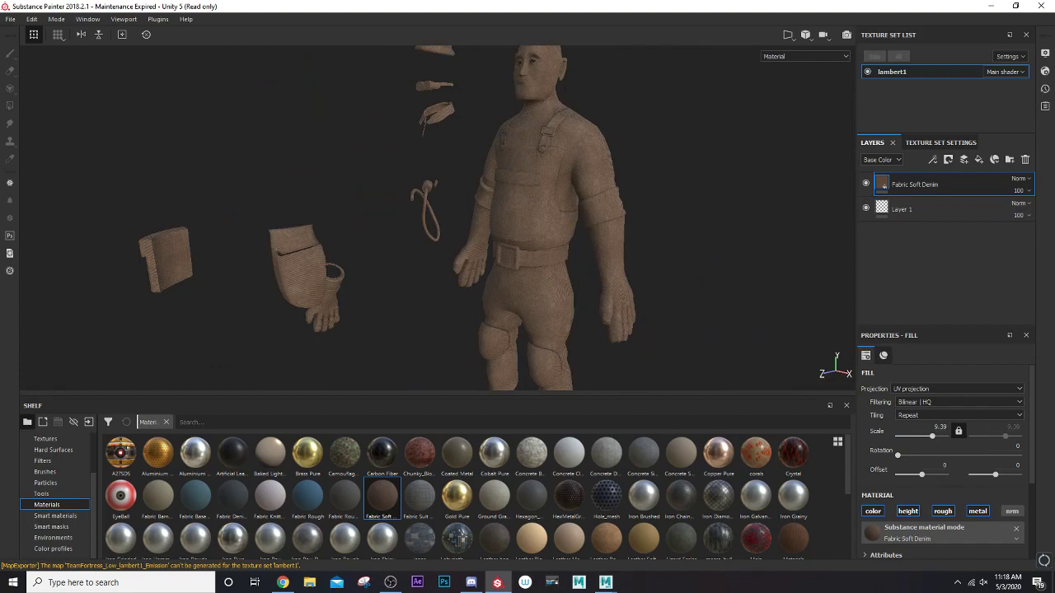
# - Sample a muted reddish brown, RGB 0.306, 0.227, 0.224, from the engineer reference images as the fabric's Denim Color
pyautogui.click(283, 583)
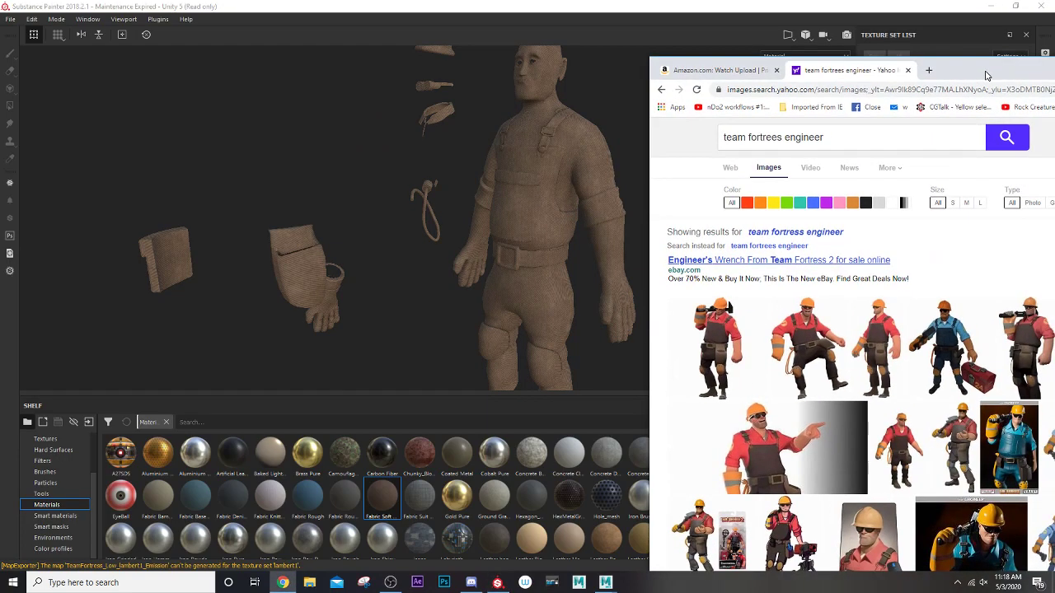
pyautogui.moveTo(985, 75)
pyautogui.mouseDown()
pyautogui.moveTo(974, 69)
pyautogui.moveTo(1054, 69)
pyautogui.mouseUp()
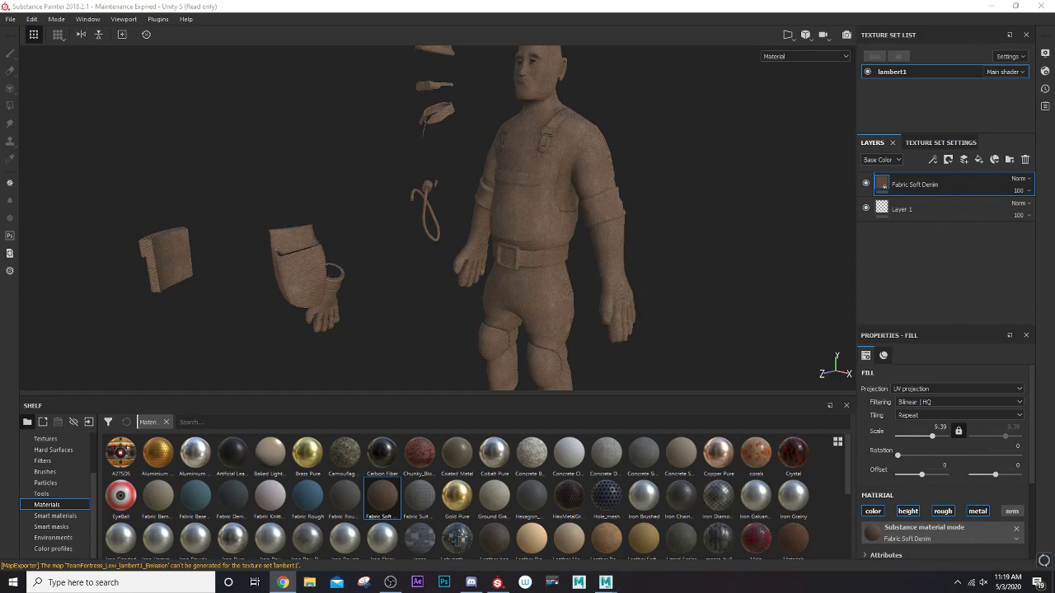
pyautogui.scroll(-5, 899, 520)
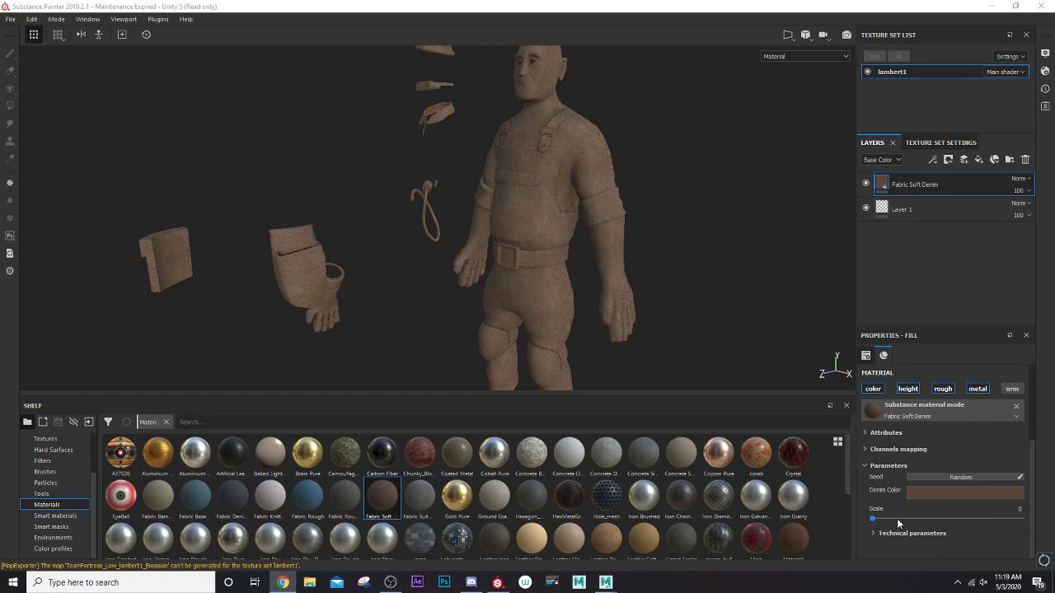
pyautogui.click(917, 491)
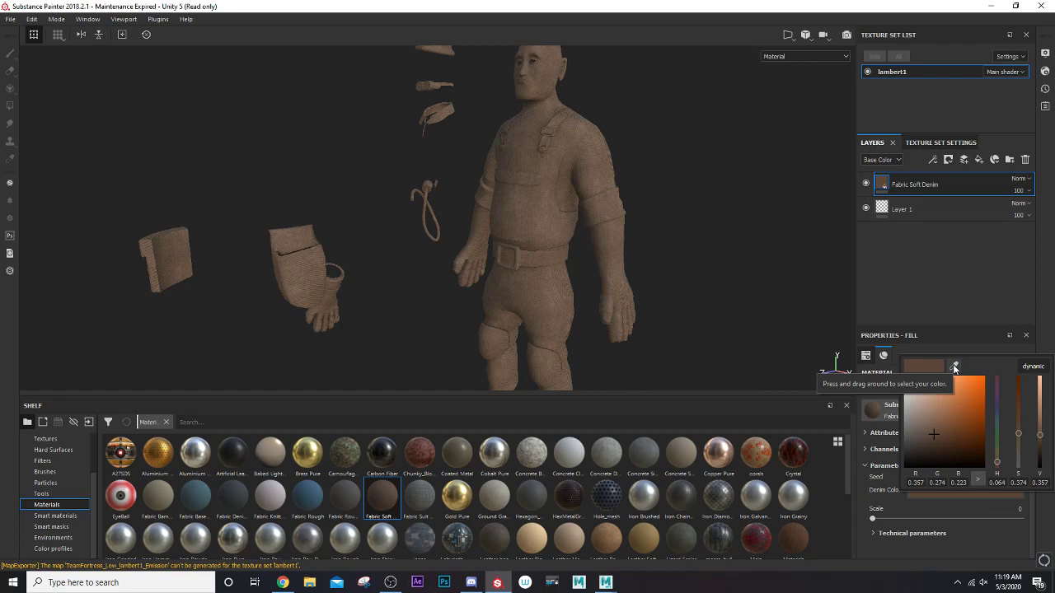
pyautogui.moveTo(954, 368); pyautogui.dragTo(1054, 368)
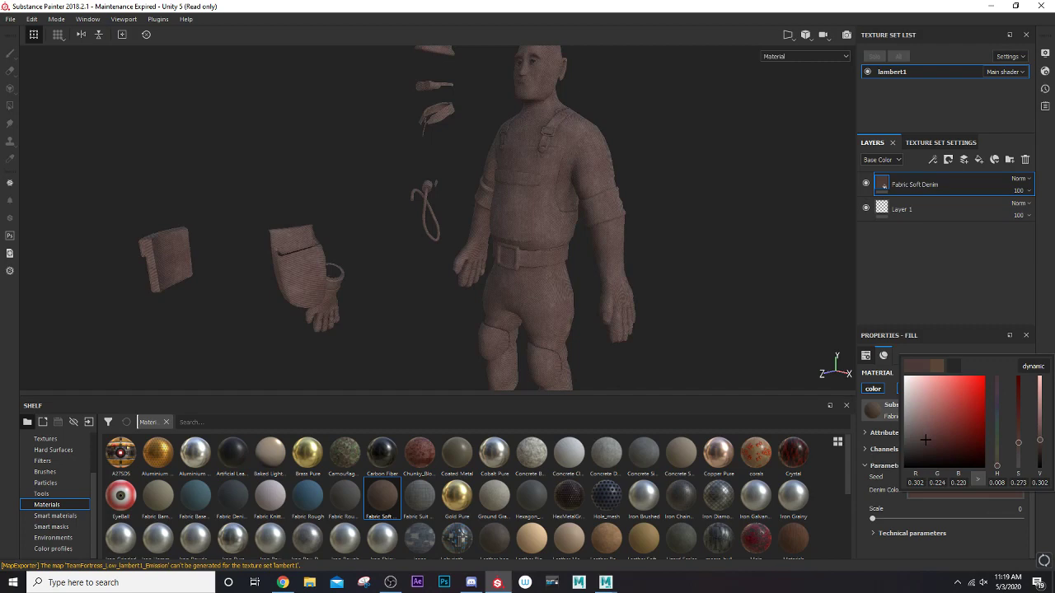
pyautogui.moveTo(925, 440); pyautogui.dragTo(926, 440)
pyautogui.keyDown('alt'); pyautogui.moveTo(503, 271); pyautogui.dragTo(528, 264); pyautogui.keyUp('alt')
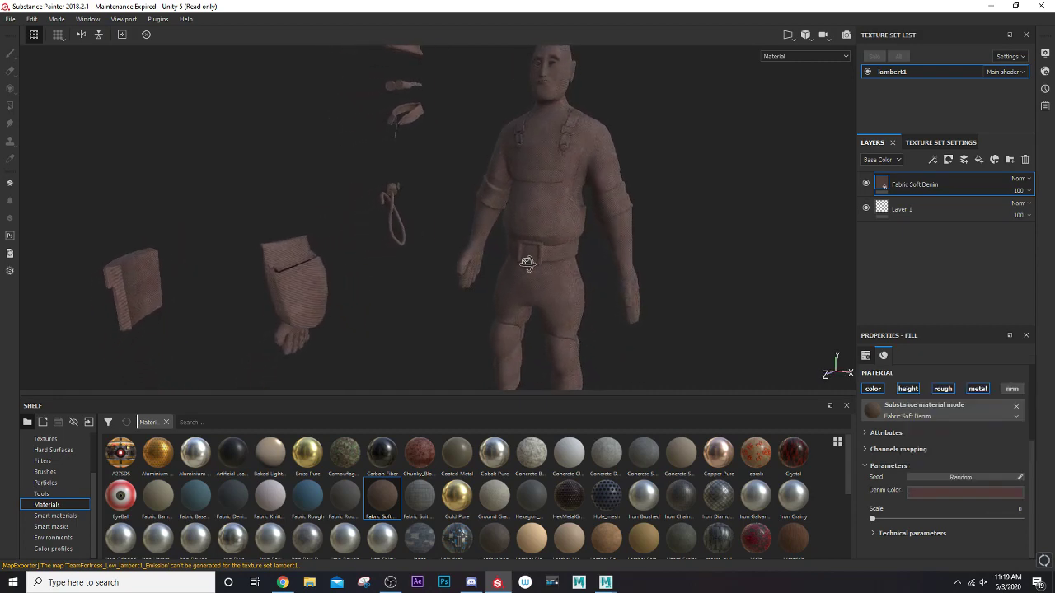
# - Resample the Denim Color of the fabric layer as a darker brown, RGB 0.251, 0.208, 0.184
pyautogui.click(959, 489)
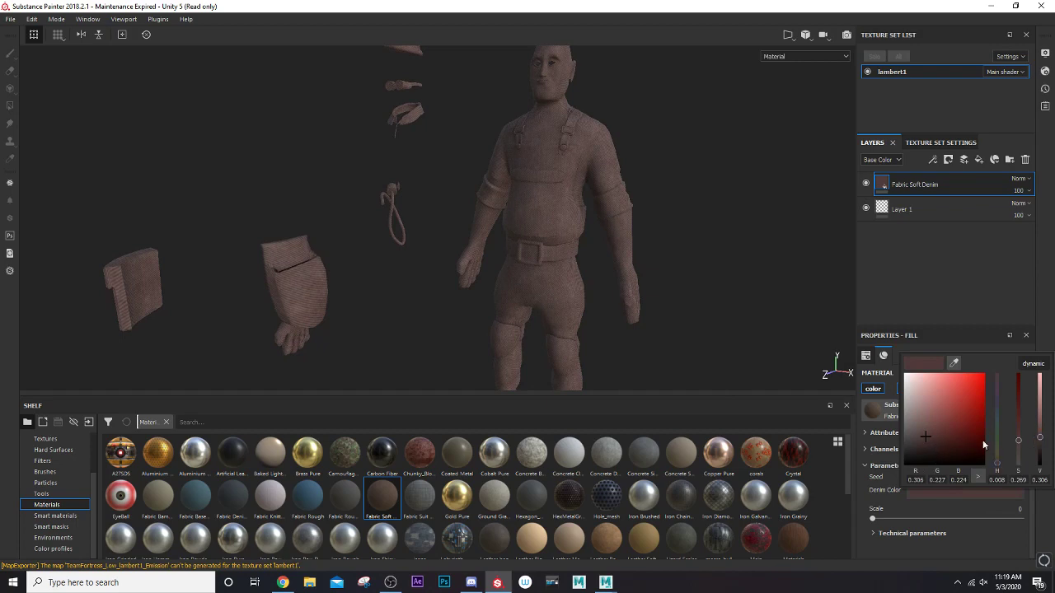
pyautogui.click(953, 363)
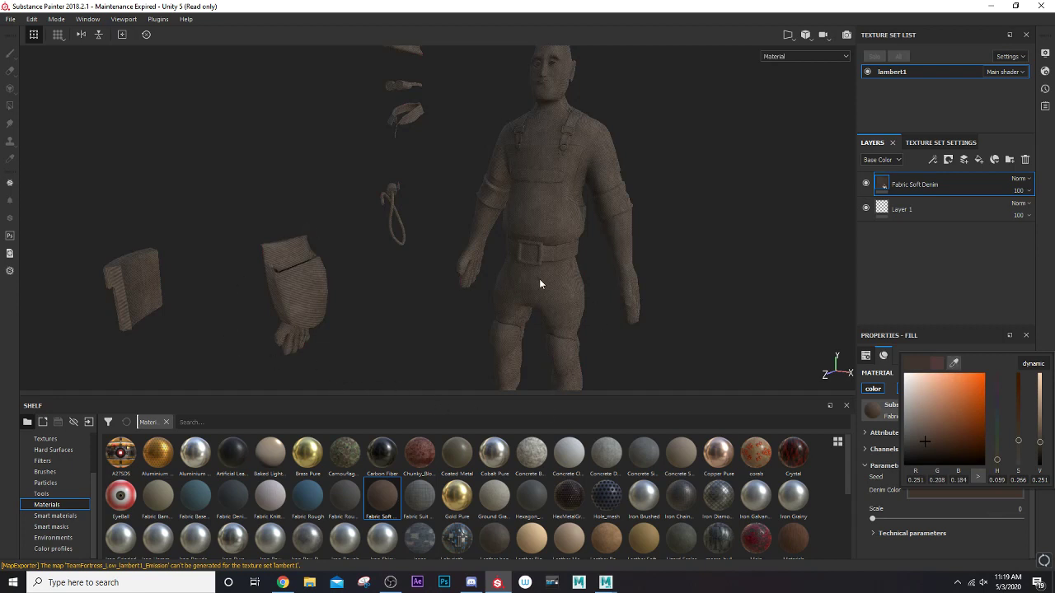
pyautogui.keyDown('alt'); pyautogui.moveTo(556, 264); pyautogui.dragTo(591, 245); pyautogui.keyUp('alt')
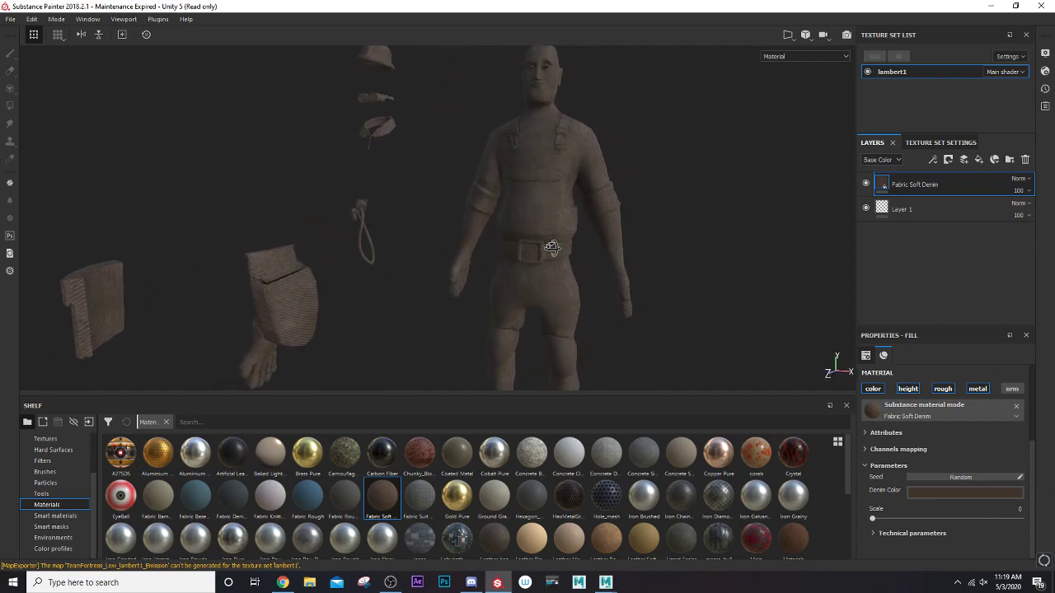
pyautogui.keyDown('alt'); pyautogui.moveTo(551, 248); pyautogui.dragTo(532, 251); pyautogui.keyUp('alt')
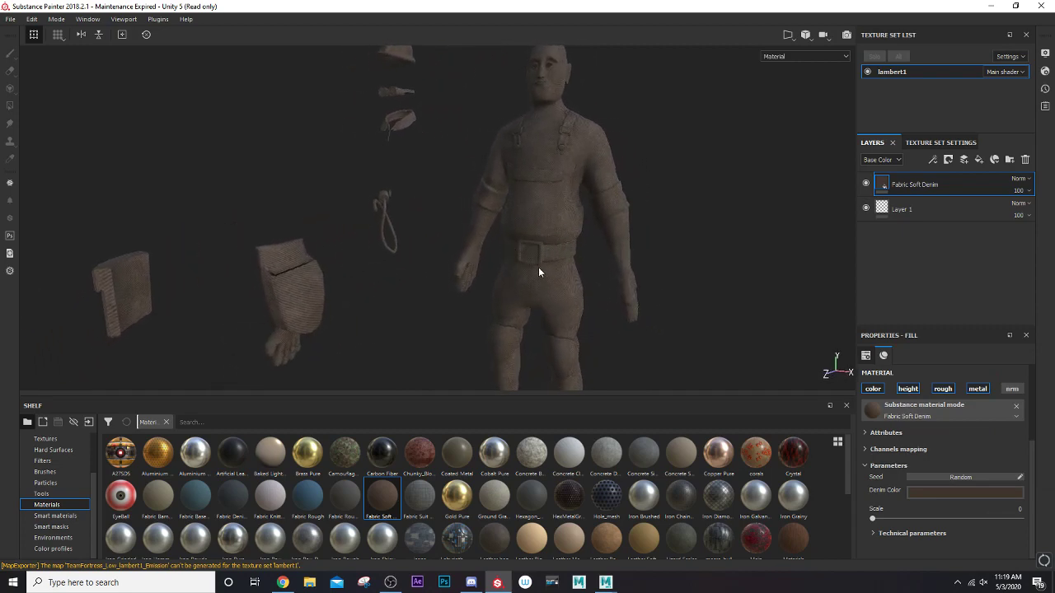
pyautogui.keyDown('alt'); pyautogui.moveTo(530, 271); pyautogui.dragTo(520, 304, button='middle'); pyautogui.keyUp('alt')
pyautogui.scroll(-1, 516, 278)
pyautogui.scroll(3, 515, 278)
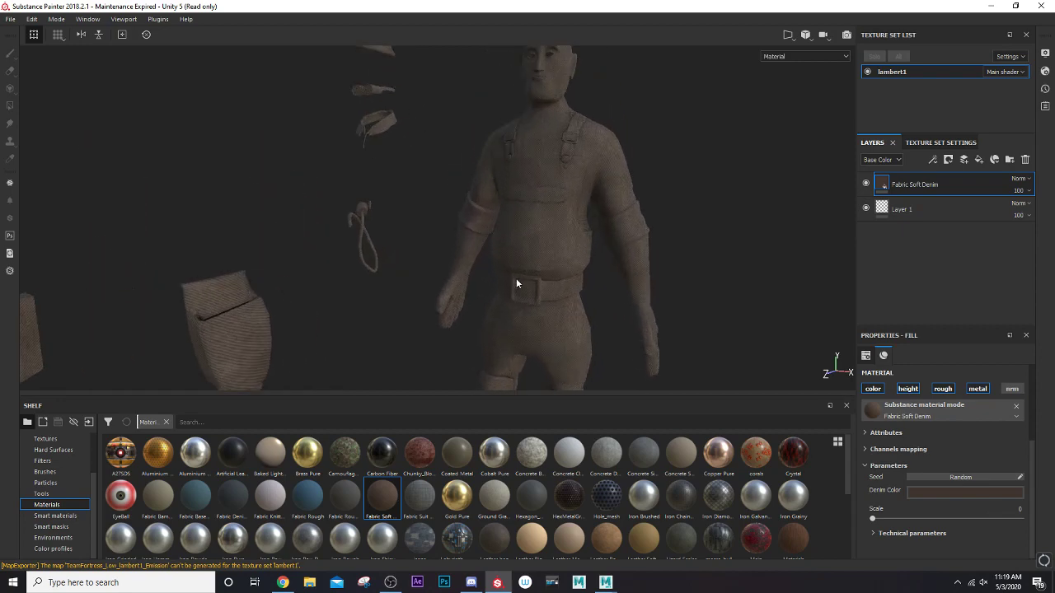
# - Add a black mask to the Fabric Soft Denim layer and enlarge the paint brush to size 15.73
pyautogui.rightClick(935, 175)
pyautogui.click(941, 193)
pyautogui.scroll(3, 549, 264)
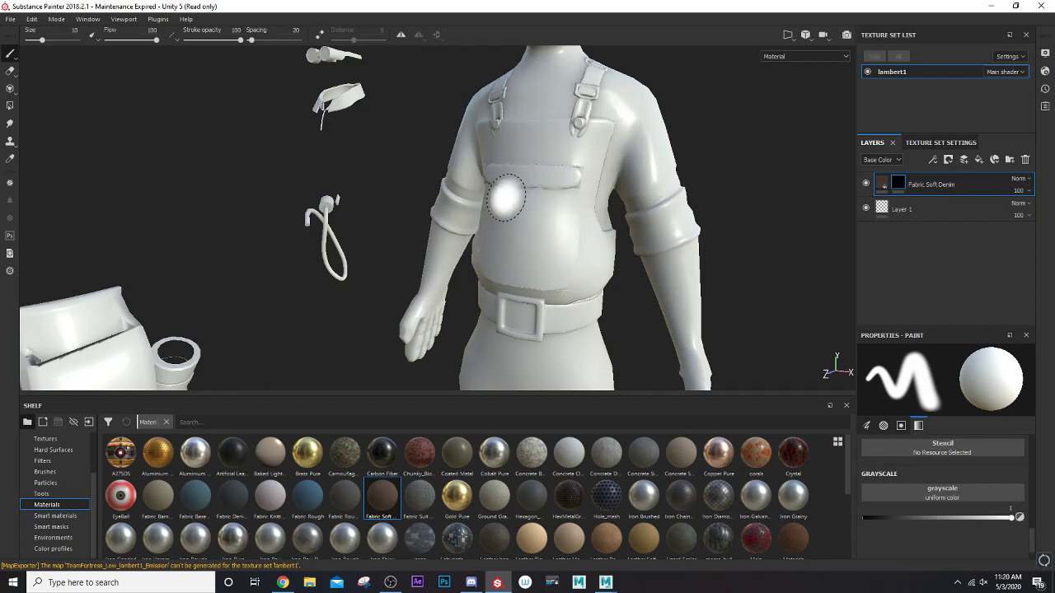
pyautogui.keyDown('ctrl'); pyautogui.moveTo(506, 198); pyautogui.dragTo(514, 198, button='right'); pyautogui.keyUp('ctrl')
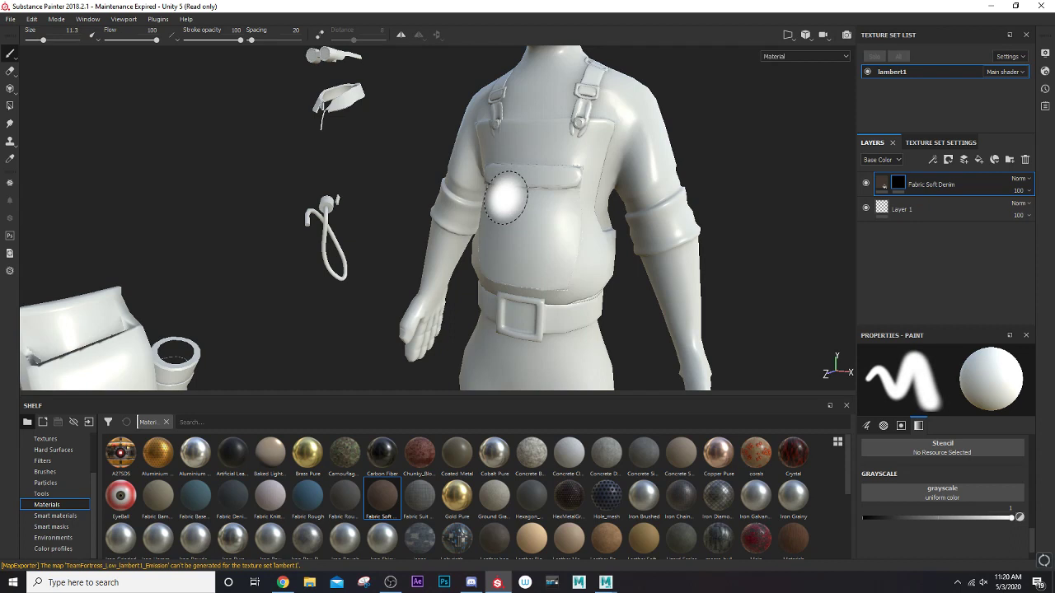
pyautogui.keyDown('ctrl'); pyautogui.moveTo(505, 198); pyautogui.dragTo(509, 198, button='right'); pyautogui.keyUp('ctrl')
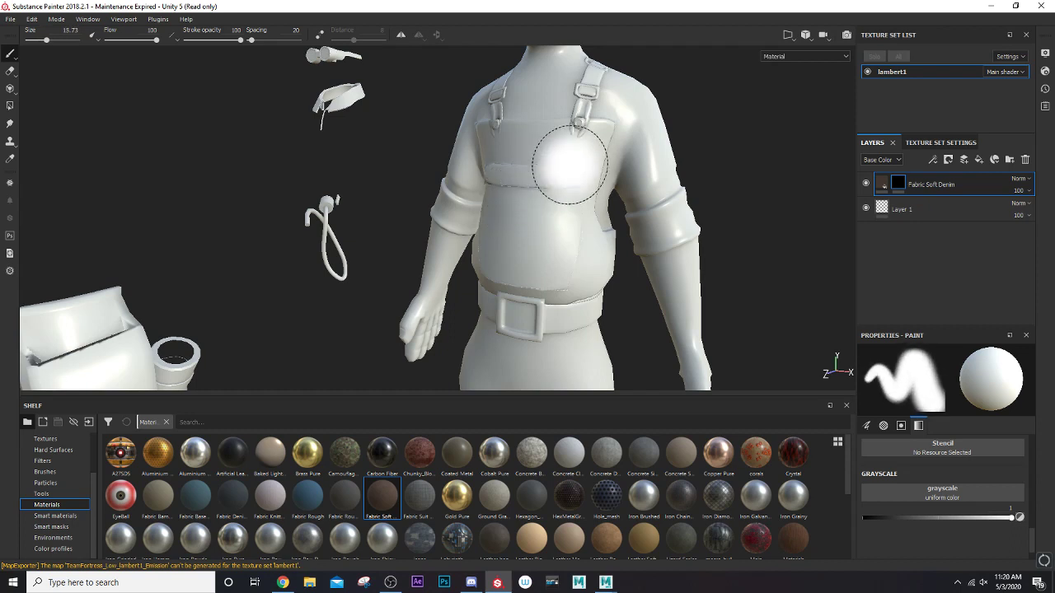
# - Paint the Fabric Soft Denim mask over the overalls' chest bib, belly and side down to the belt
pyautogui.moveTo(569, 165)
pyautogui.mouseDown()
pyautogui.moveTo(549, 158)
pyautogui.moveTo(550, 126)
pyautogui.moveTo(602, 152)
pyautogui.mouseUp()
pyautogui.keyDown('alt'); pyautogui.moveTo(469, 171); pyautogui.dragTo(555, 153); pyautogui.keyUp('alt')
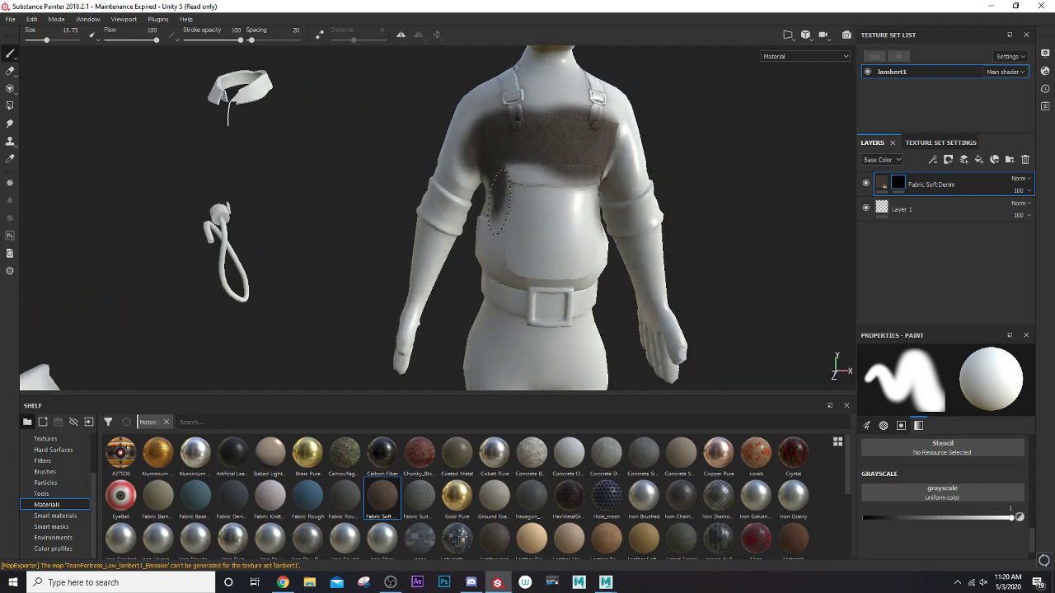
pyautogui.moveTo(570, 216)
pyautogui.keyDown('alt'); pyautogui.mouseDown()
pyautogui.moveTo(508, 210)
pyautogui.moveTo(580, 236)
pyautogui.moveTo(595, 217)
pyautogui.moveTo(471, 222)
pyautogui.moveTo(466, 158)
pyautogui.mouseUp(); pyautogui.keyUp('alt')
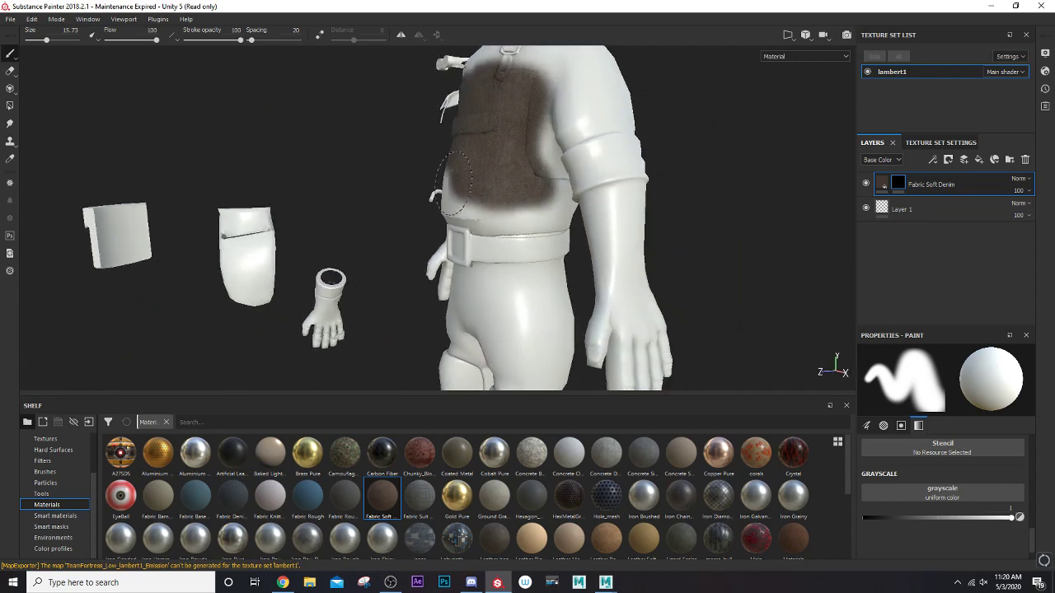
pyautogui.moveTo(386, 210)
pyautogui.keyDown('alt'); pyautogui.mouseDown()
pyautogui.moveTo(572, 207)
pyautogui.moveTo(576, 222)
pyautogui.mouseUp(); pyautogui.keyUp('alt')
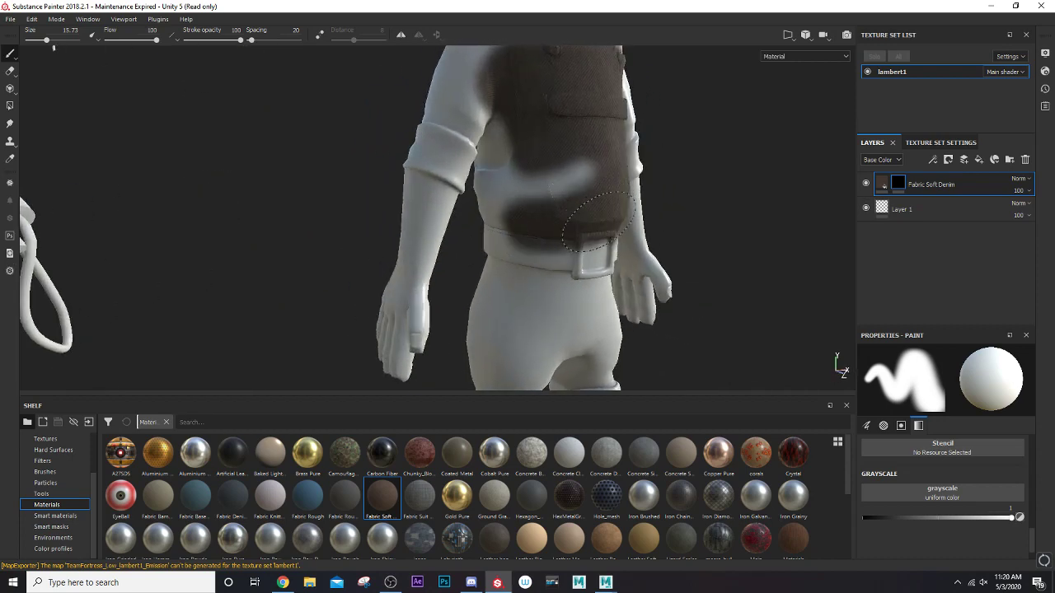
pyautogui.keyDown('alt'); pyautogui.moveTo(528, 186); pyautogui.dragTo(725, 230); pyautogui.keyUp('alt')
pyautogui.moveTo(514, 162)
pyautogui.mouseDown()
pyautogui.moveTo(458, 215)
pyautogui.moveTo(122, 209)
pyautogui.mouseUp()
pyautogui.keyDown('alt'); pyautogui.moveTo(420, 211); pyautogui.dragTo(379, 202, button='middle'); pyautogui.keyUp('alt')
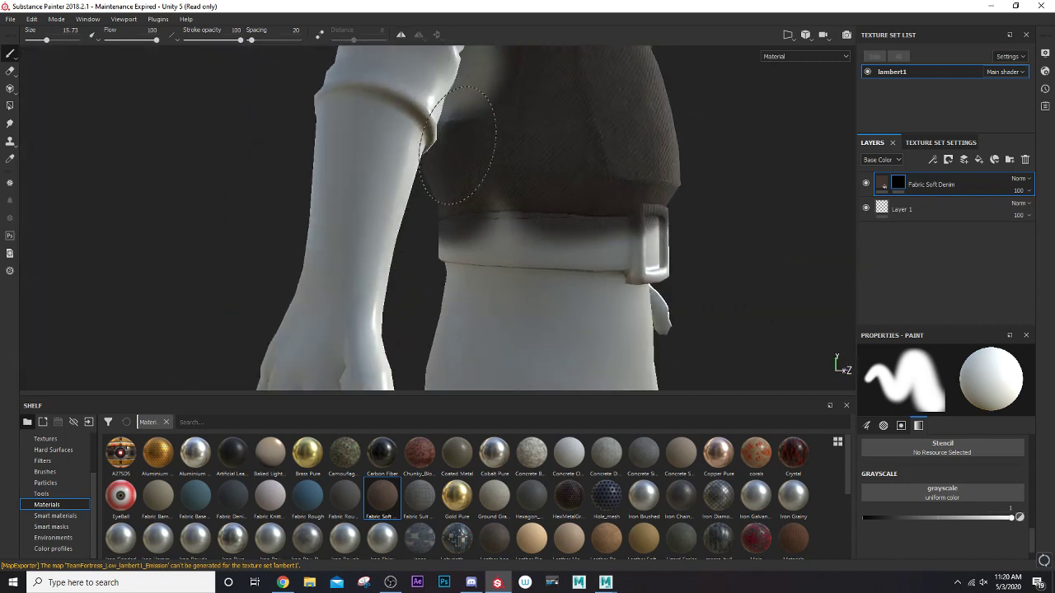
# - Paint the denim mask across the overalls' lower back and up over the back panel toward the shoulder straps
pyautogui.scroll(-3, 513, 193)
pyautogui.scroll(10, 520, 192)
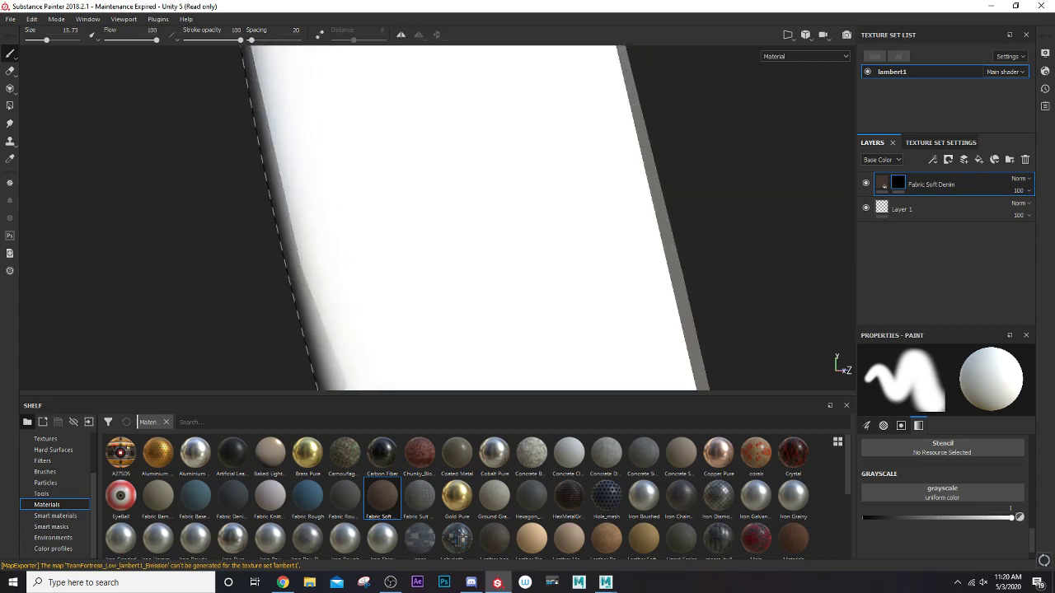
pyautogui.scroll(-10, 479, 190)
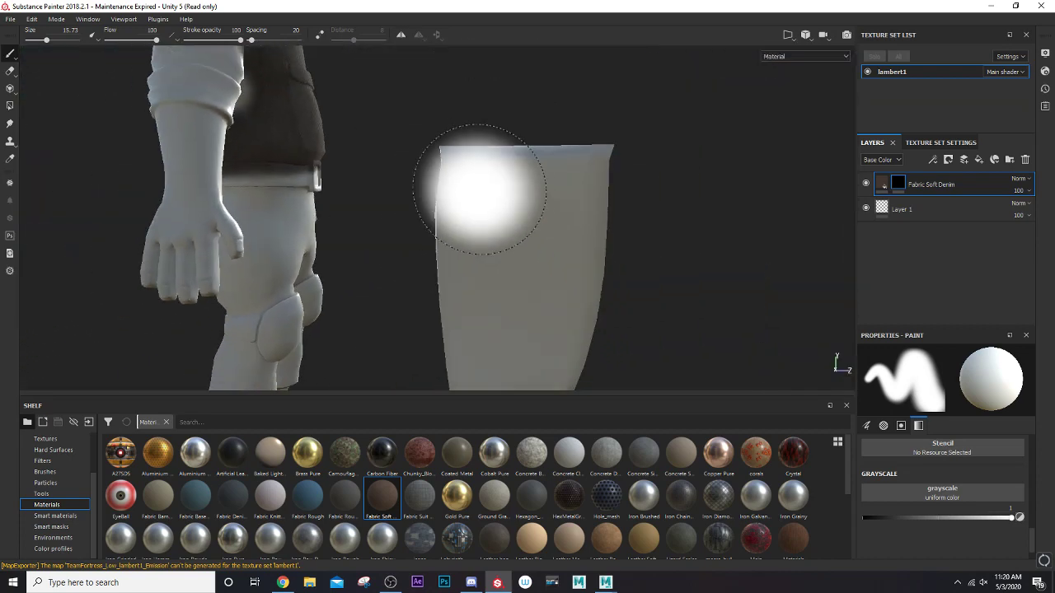
pyautogui.moveTo(479, 189)
pyautogui.keyDown('alt'); pyautogui.mouseDown()
pyautogui.moveTo(824, 236)
pyautogui.moveTo(607, 238)
pyautogui.moveTo(485, 214)
pyautogui.moveTo(368, 168)
pyautogui.mouseUp(); pyautogui.keyUp('alt')
pyautogui.scroll(5, 368, 167)
pyautogui.keyDown('alt'); pyautogui.moveTo(367, 167); pyautogui.dragTo(464, 149, button='middle'); pyautogui.keyUp('alt')
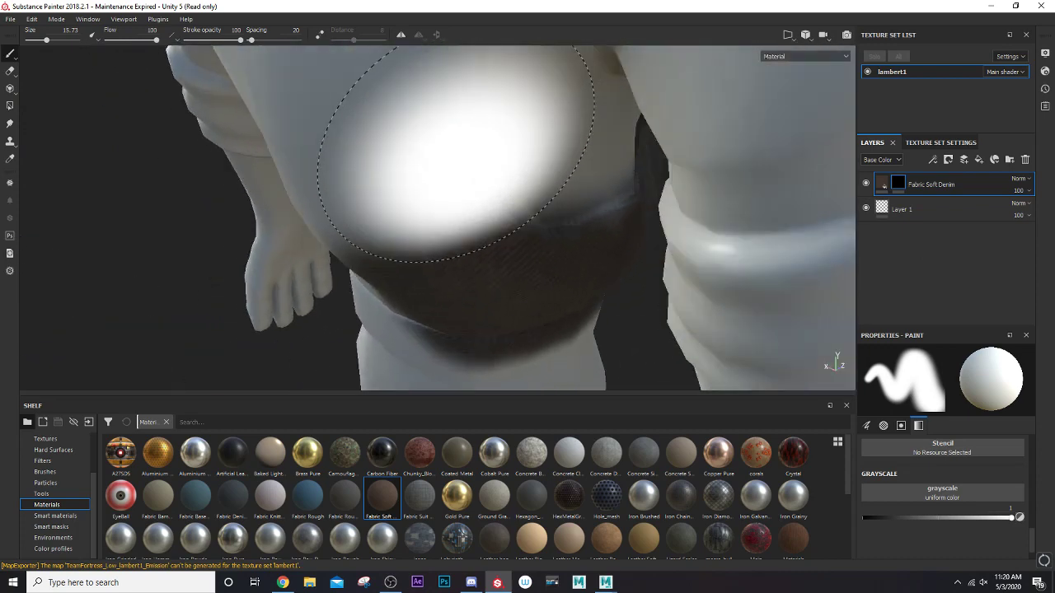
pyautogui.scroll(-5, 445, 158)
pyautogui.keyDown('alt'); pyautogui.moveTo(416, 178); pyautogui.dragTo(478, 224); pyautogui.keyUp('alt')
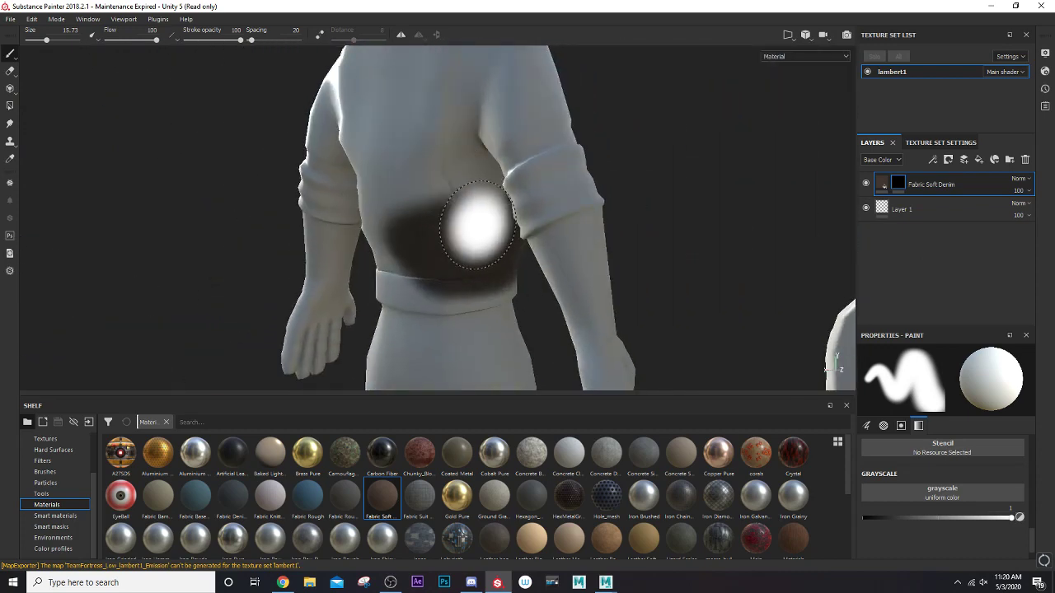
pyautogui.moveTo(392, 243)
pyautogui.keyDown('alt'); pyautogui.mouseDown()
pyautogui.moveTo(494, 242)
pyautogui.moveTo(375, 251)
pyautogui.mouseUp(); pyautogui.keyUp('alt')
pyautogui.keyDown('alt'); pyautogui.moveTo(367, 195); pyautogui.dragTo(403, 286); pyautogui.keyUp('alt')
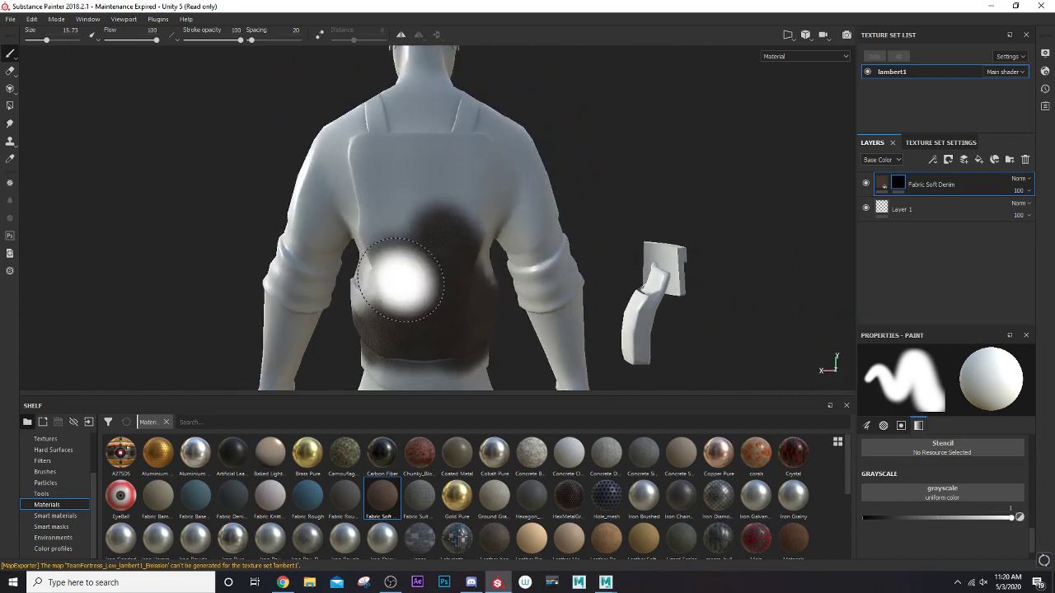
pyautogui.moveTo(451, 175); pyautogui.dragTo(454, 164)
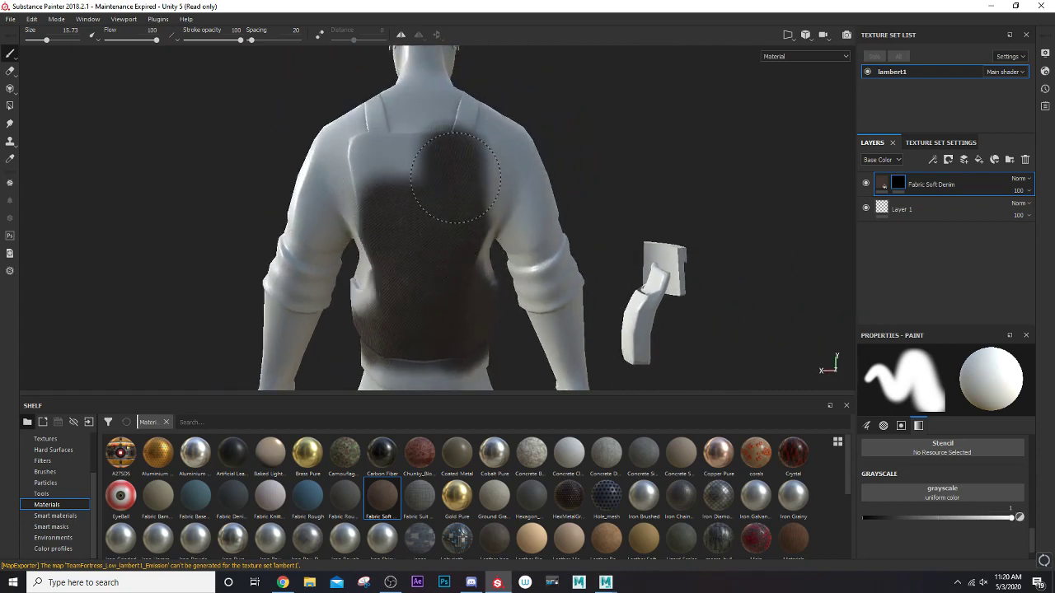
pyautogui.click(402, 37)
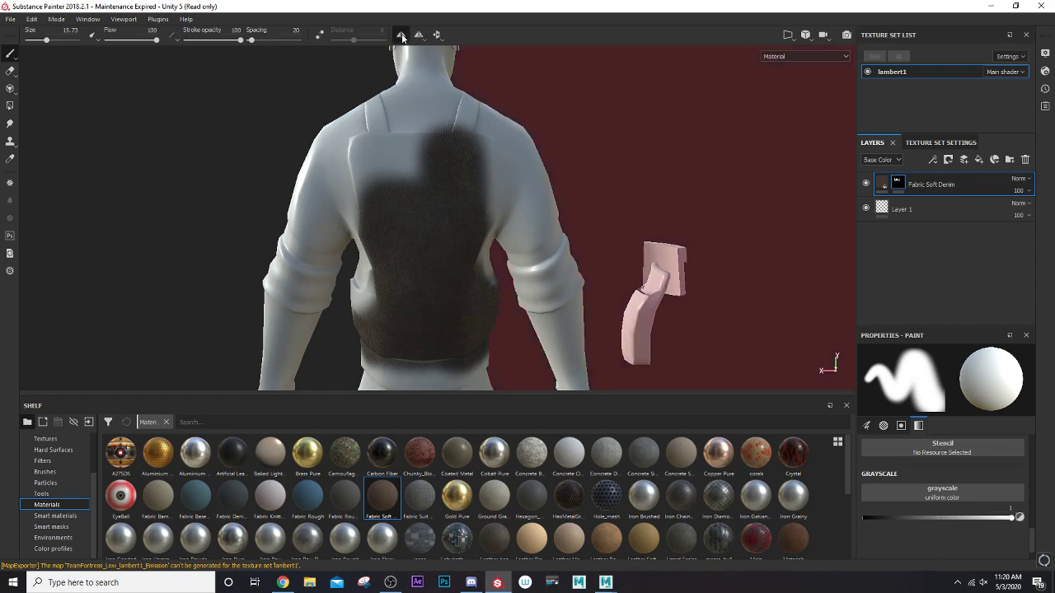
pyautogui.scroll(3, 460, 177)
pyautogui.scroll(-4, 460, 177)
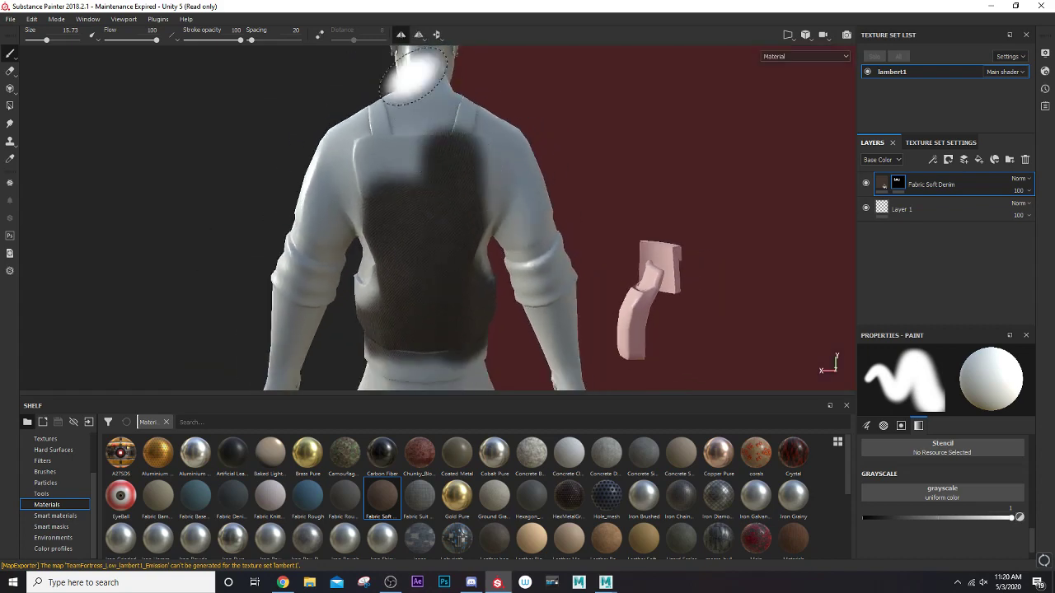
pyautogui.click(402, 36)
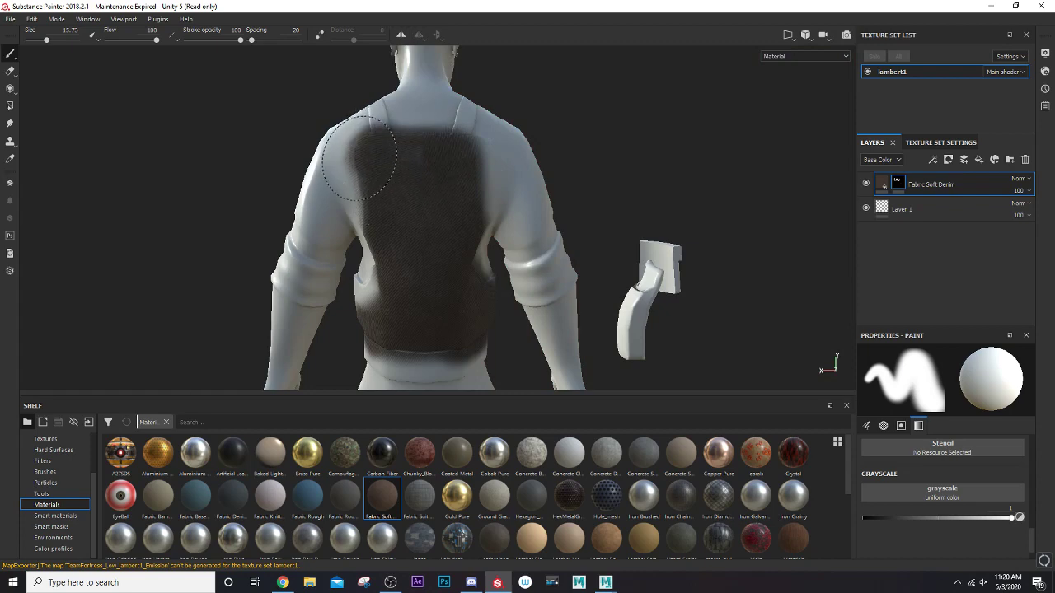
# - Fill the denim mask along the sides of the overalls from the underarms to the belt
pyautogui.moveTo(387, 288)
pyautogui.keyDown('alt'); pyautogui.mouseDown()
pyautogui.moveTo(365, 278)
pyautogui.moveTo(393, 297)
pyautogui.moveTo(489, 216)
pyautogui.moveTo(741, 255)
pyautogui.moveTo(565, 196)
pyautogui.moveTo(545, 203)
pyautogui.mouseUp(); pyautogui.keyUp('alt')
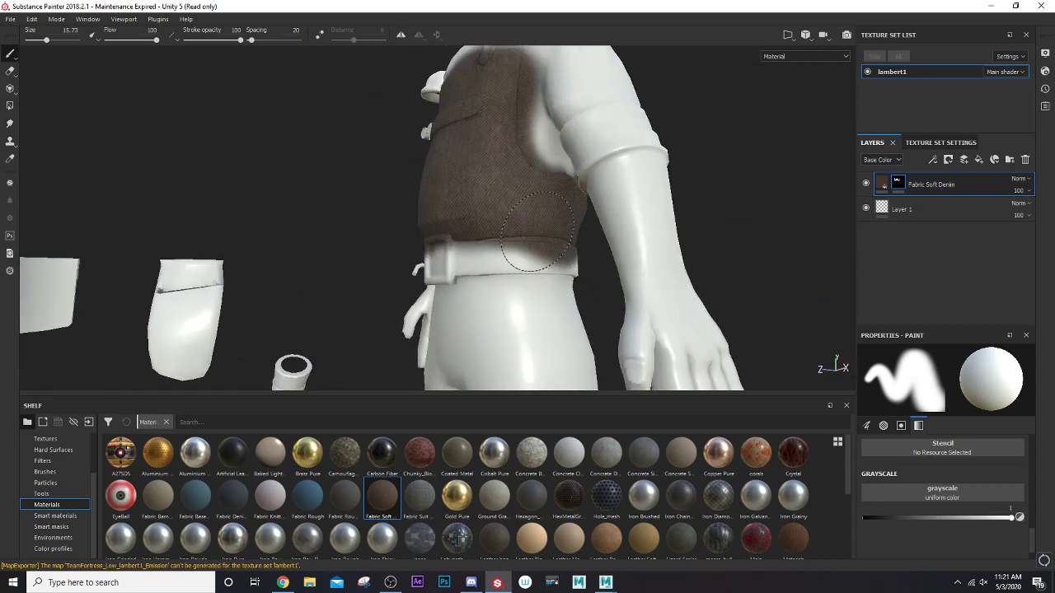
pyautogui.keyDown('alt'); pyautogui.moveTo(486, 196); pyautogui.dragTo(426, 317); pyautogui.keyUp('alt')
pyautogui.keyDown('alt'); pyautogui.moveTo(505, 211); pyautogui.dragTo(376, 191); pyautogui.keyUp('alt')
pyautogui.keyDown('alt'); pyautogui.moveTo(442, 217); pyautogui.dragTo(226, 289); pyautogui.keyUp('alt')
# - Paint the denim mask along the overall strap and its buckles from the back of the shoulder to the chest
pyautogui.scroll(-2, 459, 236)
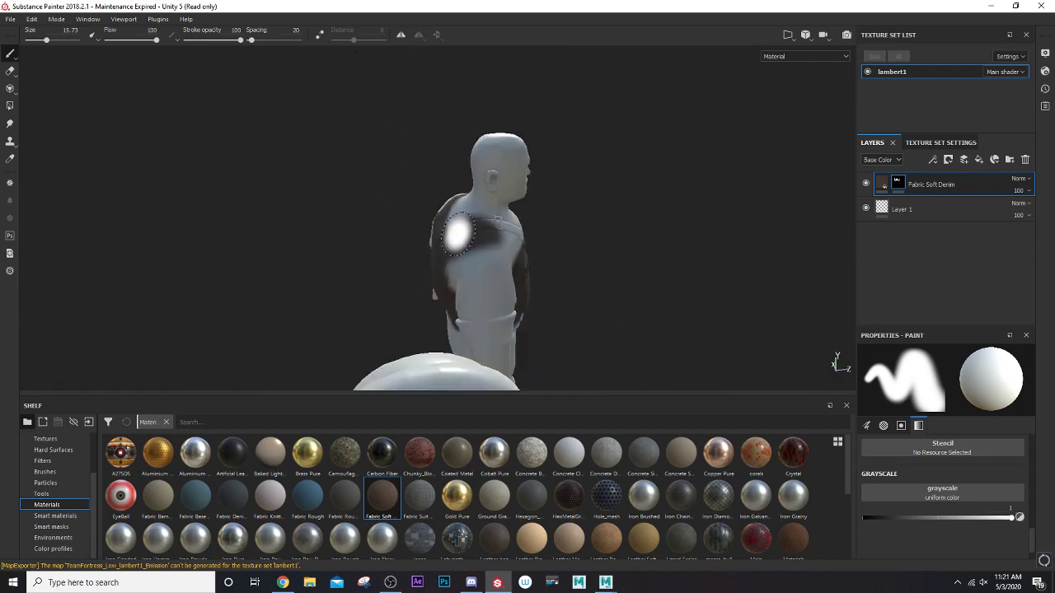
pyautogui.scroll(2, 459, 235)
pyautogui.scroll(3, 457, 237)
pyautogui.keyDown('alt'); pyautogui.moveTo(457, 236); pyautogui.dragTo(238, 254); pyautogui.keyUp('alt')
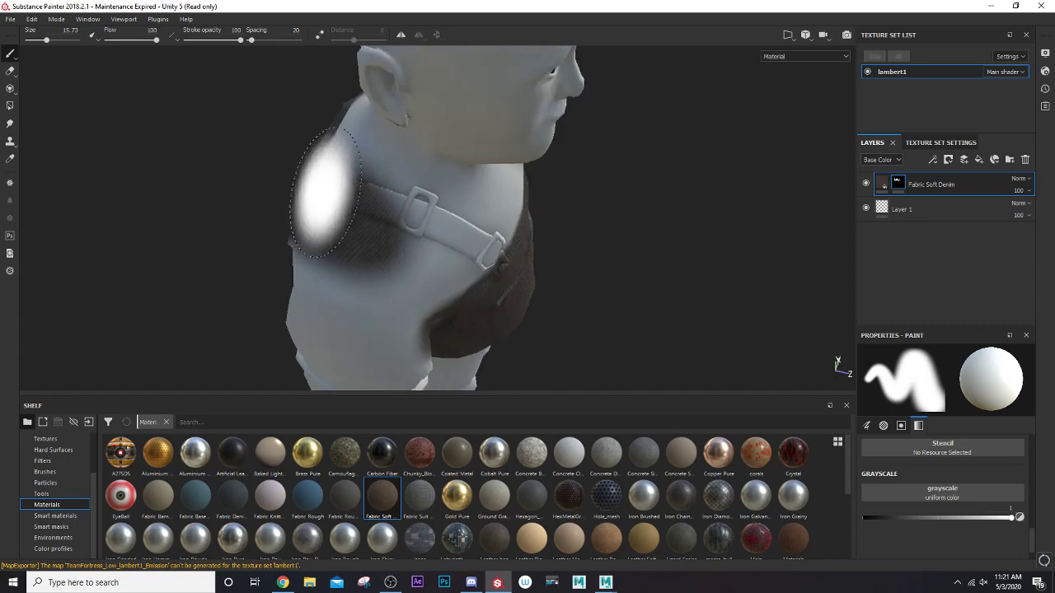
pyautogui.moveTo(324, 193); pyautogui.dragTo(470, 234)
pyautogui.scroll(-5, 495, 291)
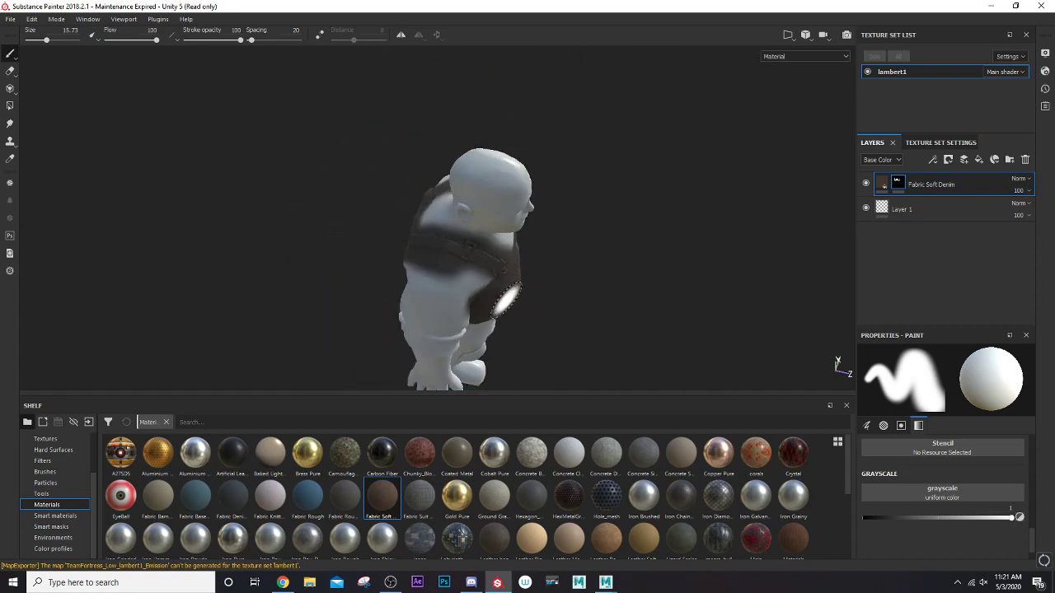
# - Paint the denim mask over the front of the hips and thighs down to the knee pads, enlarging the brush to size 20.86
pyautogui.keyDown('alt'); pyautogui.moveTo(506, 299); pyautogui.dragTo(390, 252); pyautogui.keyUp('alt')
pyautogui.keyDown('alt'); pyautogui.moveTo(391, 251); pyautogui.dragTo(308, 106, button='middle'); pyautogui.keyUp('alt')
pyautogui.scroll(-2, 339, 169)
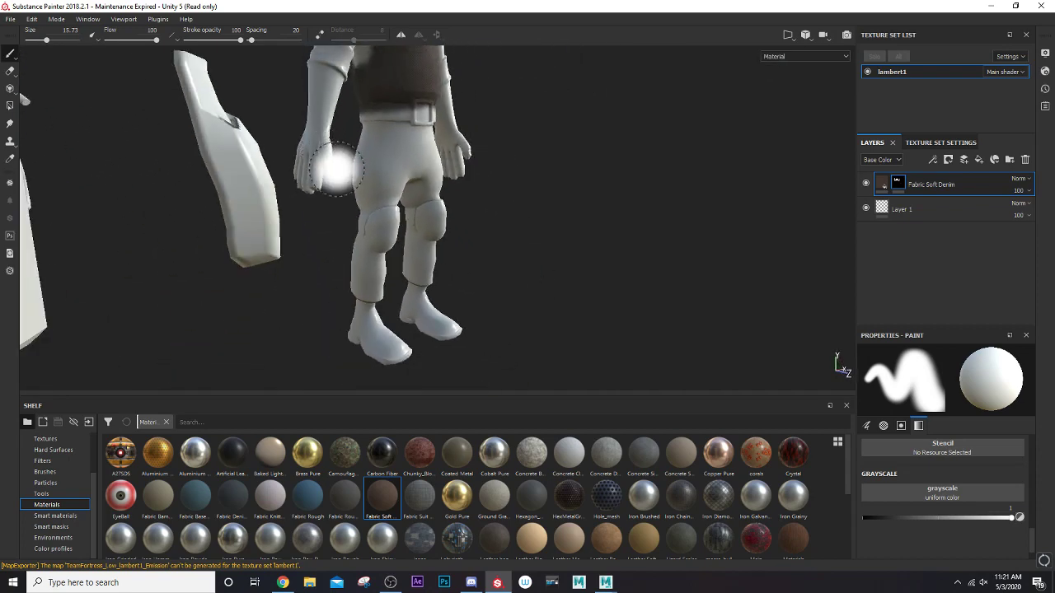
pyautogui.scroll(4, 347, 173)
pyautogui.moveTo(536, 105)
pyautogui.keyDown('alt'); pyautogui.mouseDown()
pyautogui.moveTo(332, 211)
pyautogui.moveTo(294, 220)
pyautogui.mouseUp(); pyautogui.keyUp('alt')
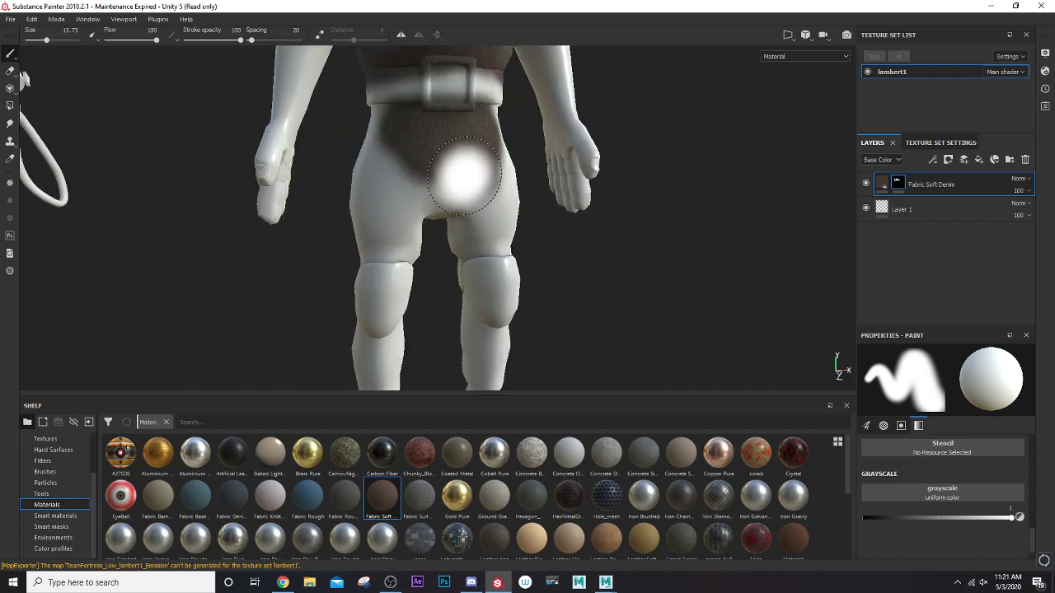
pyautogui.press(']')
pyautogui.press(']')
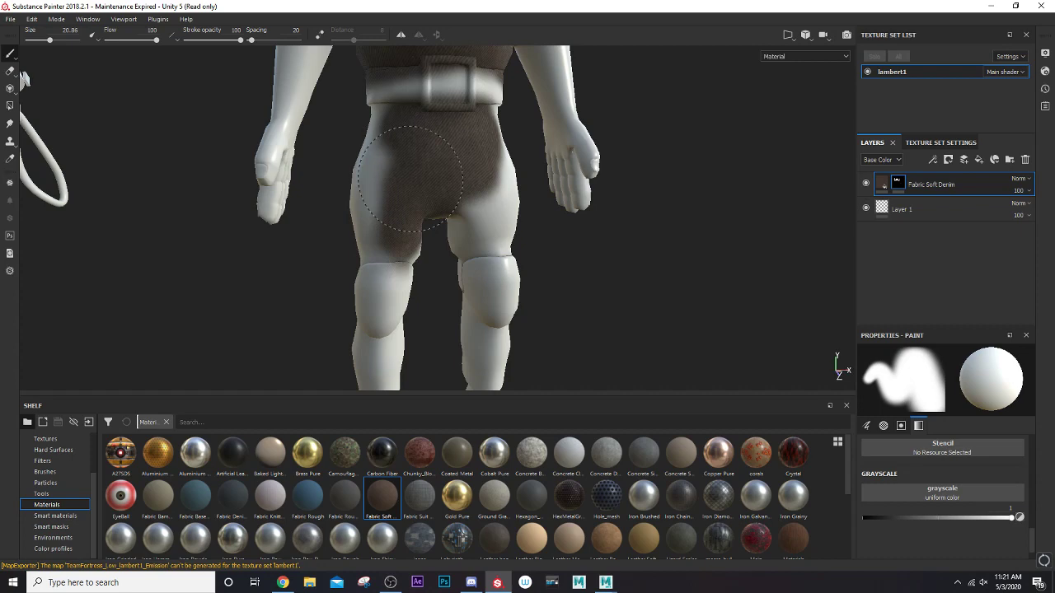
pyautogui.keyDown('alt'); pyautogui.moveTo(385, 249); pyautogui.dragTo(453, 225); pyautogui.keyUp('alt')
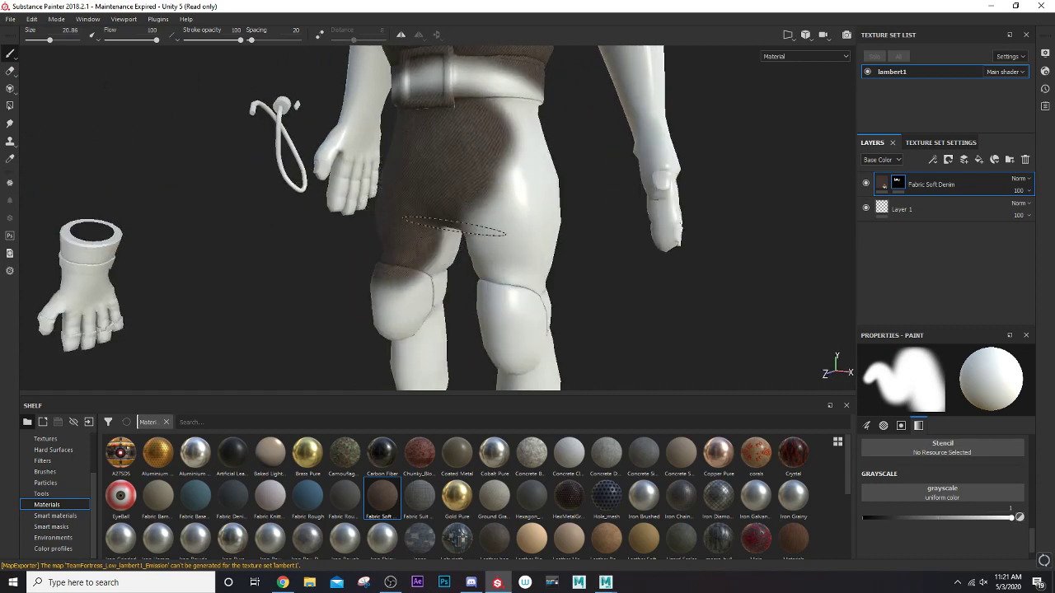
pyautogui.moveTo(517, 136); pyautogui.dragTo(546, 276)
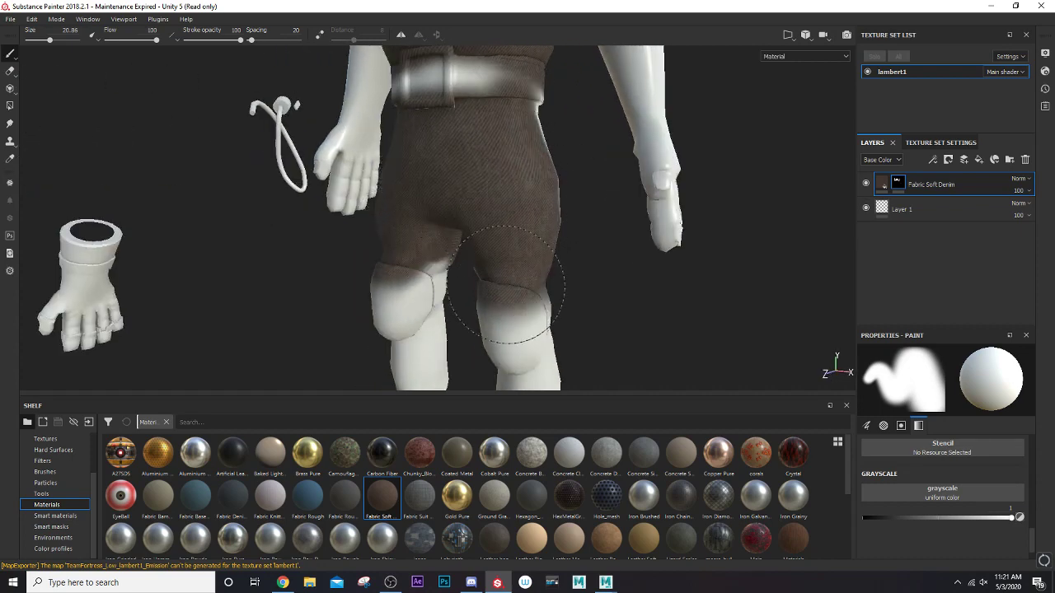
# - Paint the denim mask over the seat, the outer hips and the backs of both thighs down to the knees
pyautogui.keyDown('alt'); pyautogui.moveTo(607, 302); pyautogui.dragTo(176, 282); pyautogui.keyUp('alt')
pyautogui.moveTo(278, 259)
pyautogui.mouseDown()
pyautogui.moveTo(354, 173)
pyautogui.moveTo(416, 213)
pyautogui.mouseUp()
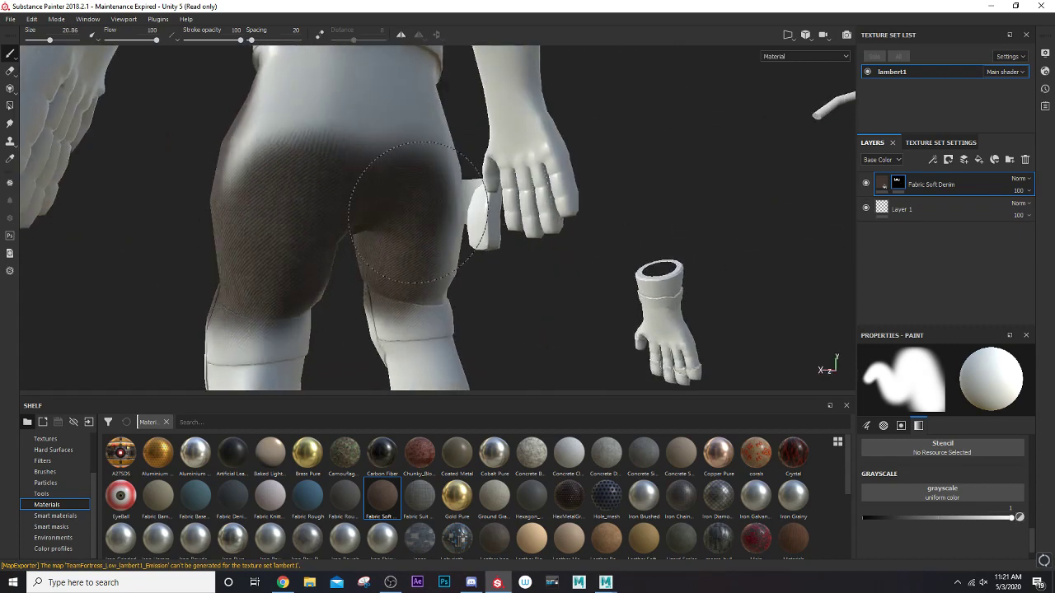
pyautogui.keyDown('alt'); pyautogui.moveTo(455, 274); pyautogui.dragTo(361, 303); pyautogui.keyUp('alt')
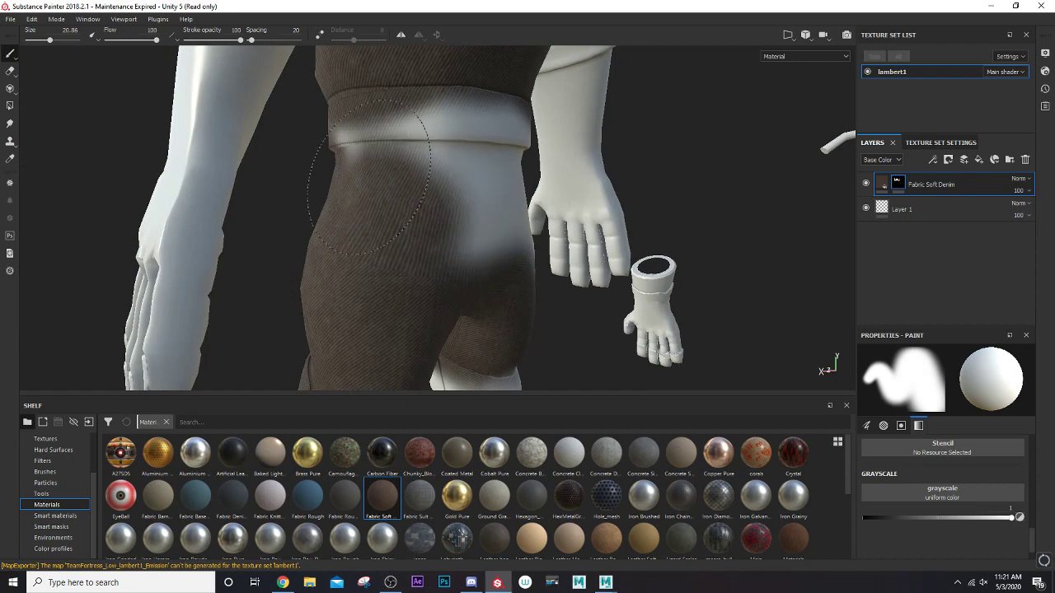
pyautogui.moveTo(476, 221)
pyautogui.keyDown('alt'); pyautogui.mouseDown()
pyautogui.moveTo(341, 243)
pyautogui.moveTo(373, 169)
pyautogui.mouseUp(); pyautogui.keyUp('alt')
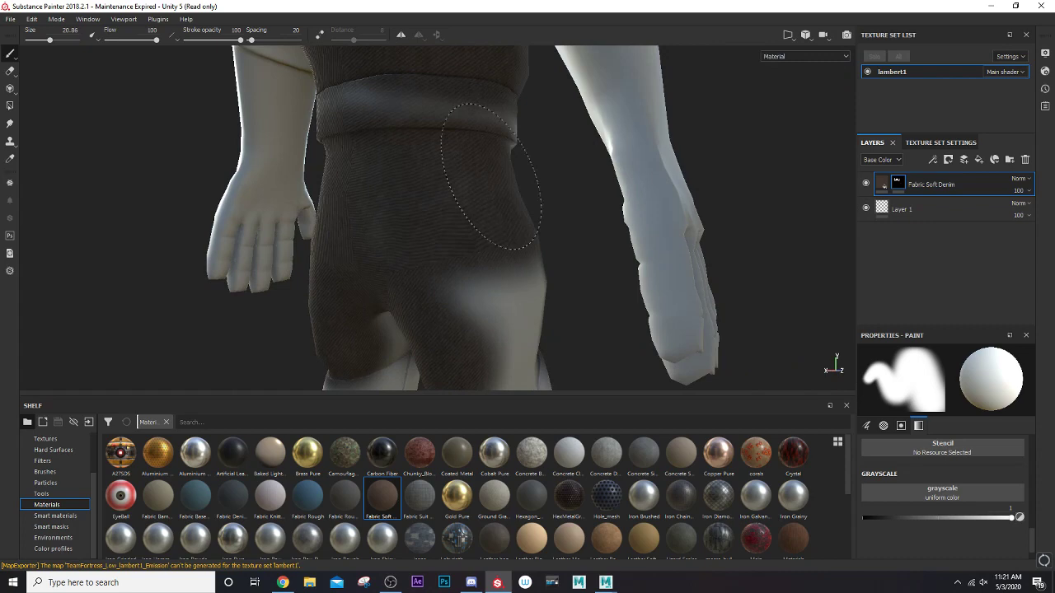
pyautogui.moveTo(491, 177)
pyautogui.keyDown('alt'); pyautogui.mouseDown()
pyautogui.moveTo(431, 156)
pyautogui.moveTo(480, 142)
pyautogui.mouseUp(); pyautogui.keyUp('alt')
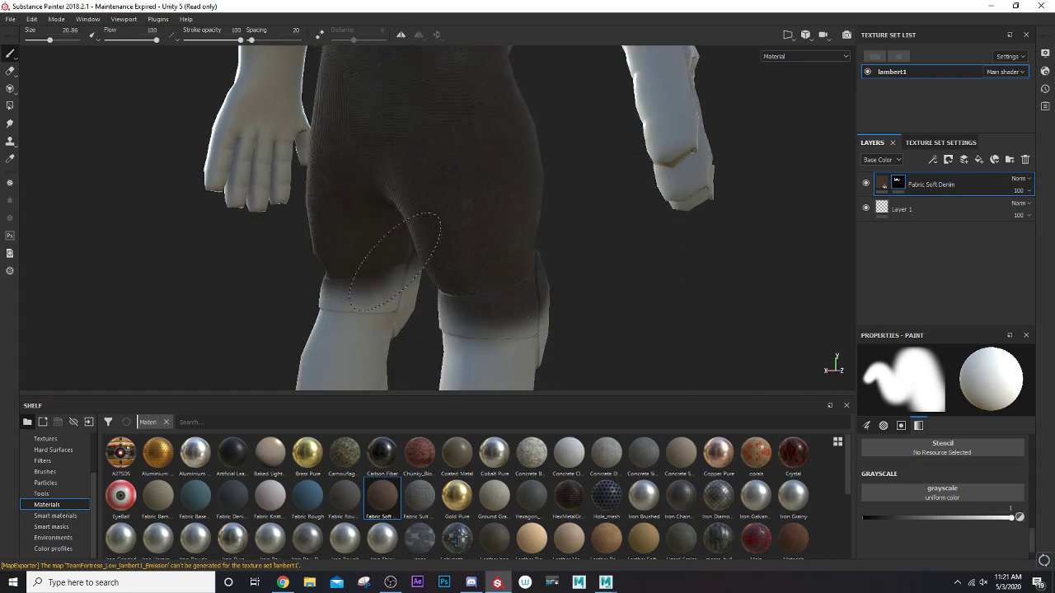
# - Paint the denim mask around the character's right lower leg, from the knee pad strap to the trouser cuff
pyautogui.moveTo(475, 243)
pyautogui.keyDown('alt'); pyautogui.mouseDown()
pyautogui.moveTo(577, 183)
pyautogui.moveTo(272, 214)
pyautogui.moveTo(325, 247)
pyautogui.moveTo(381, 181)
pyautogui.moveTo(253, 188)
pyautogui.moveTo(283, 223)
pyautogui.mouseUp(); pyautogui.keyUp('alt')
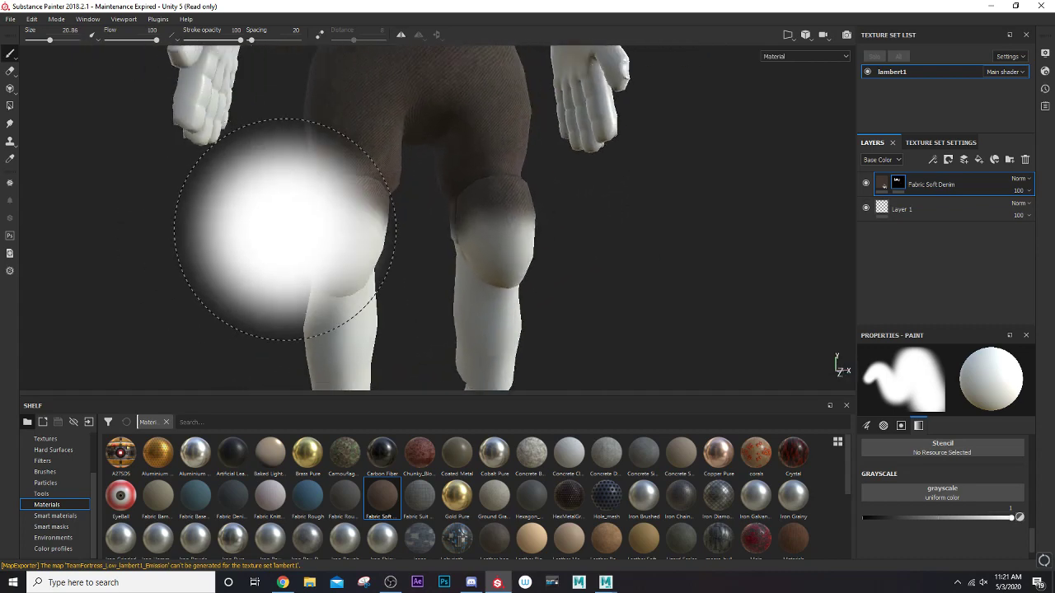
pyautogui.keyDown('alt'); pyautogui.moveTo(386, 327); pyautogui.dragTo(405, 58, button='middle'); pyautogui.keyUp('alt')
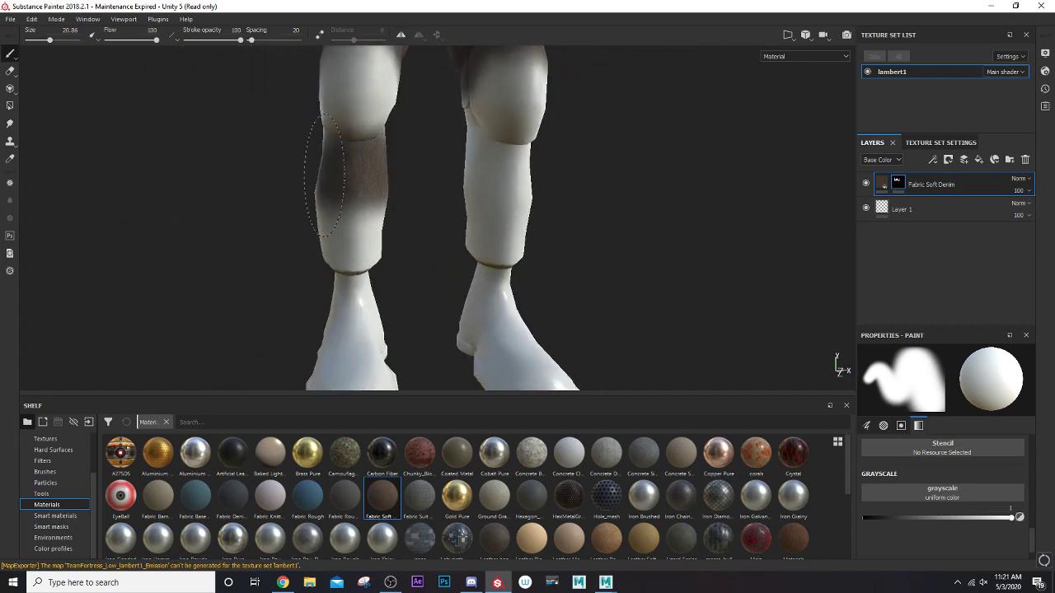
pyautogui.moveTo(360, 251)
pyautogui.keyDown('alt'); pyautogui.mouseDown()
pyautogui.moveTo(353, 235)
pyautogui.moveTo(483, 247)
pyautogui.moveTo(430, 206)
pyautogui.mouseUp(); pyautogui.keyUp('alt')
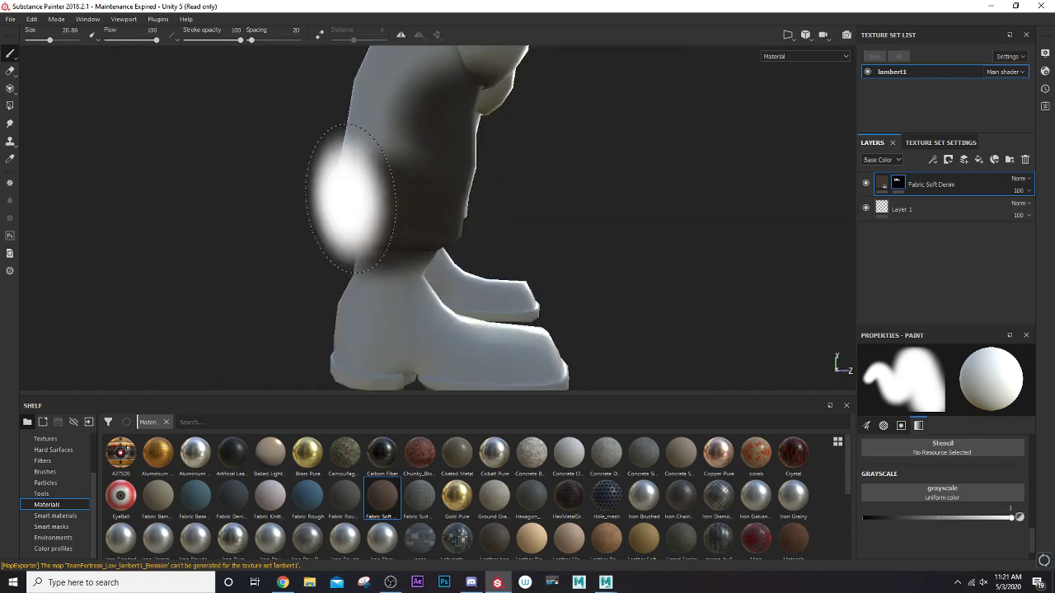
pyautogui.keyDown('alt'); pyautogui.moveTo(351, 198); pyautogui.dragTo(350, 254, button='middle'); pyautogui.keyUp('alt')
pyautogui.moveTo(387, 254)
pyautogui.mouseDown()
pyautogui.moveTo(403, 179)
pyautogui.moveTo(393, 141)
pyautogui.moveTo(404, 123)
pyautogui.moveTo(388, 184)
pyautogui.moveTo(647, 173)
pyautogui.moveTo(617, 262)
pyautogui.mouseUp()
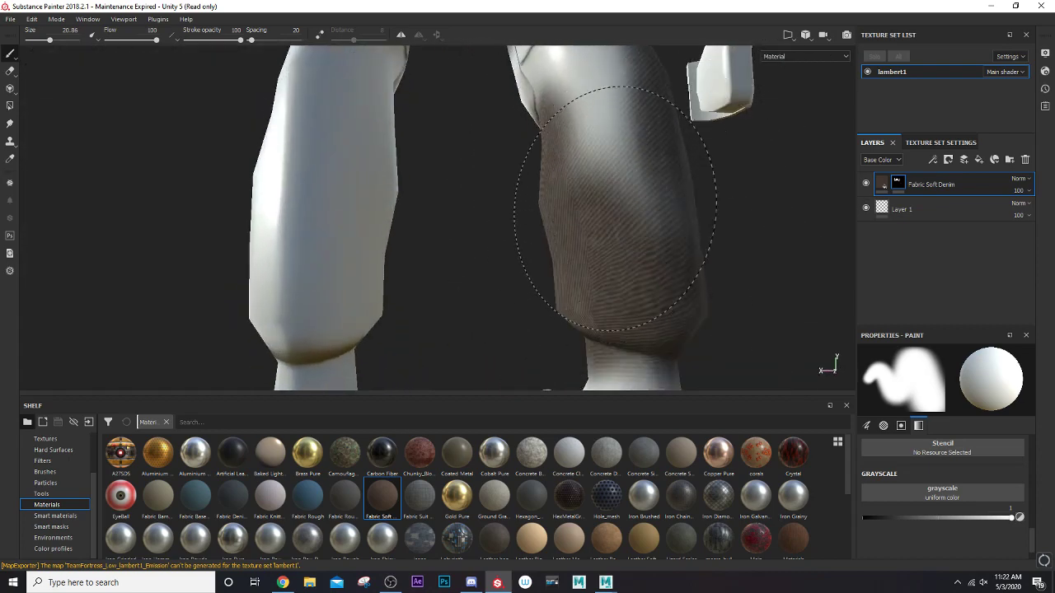
pyautogui.moveTo(615, 208)
pyautogui.keyDown('alt'); pyautogui.mouseDown()
pyautogui.moveTo(558, 266)
pyautogui.moveTo(567, 278)
pyautogui.moveTo(572, 183)
pyautogui.moveTo(587, 163)
pyautogui.mouseUp(); pyautogui.keyUp('alt')
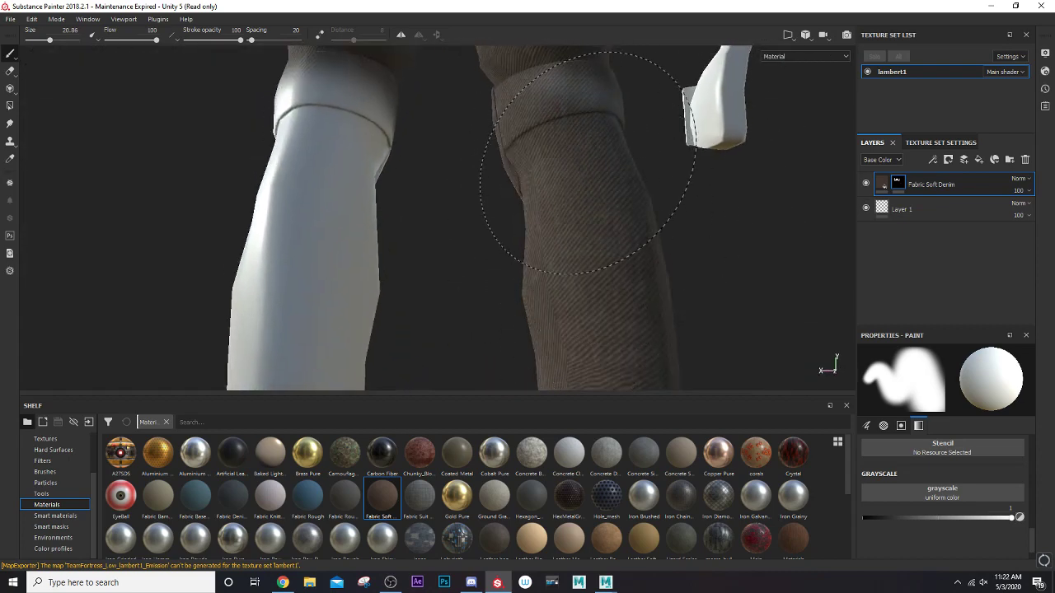
# - Paint the denim mask over the back and outer side of the character's left lower leg down to the cuff
pyautogui.keyDown('alt'); pyautogui.moveTo(420, 208); pyautogui.dragTo(329, 226); pyautogui.keyUp('alt')
pyautogui.keyDown('alt'); pyautogui.moveTo(329, 226); pyautogui.dragTo(445, 136, button='middle'); pyautogui.keyUp('alt')
pyautogui.moveTo(432, 115); pyautogui.dragTo(405, 149)
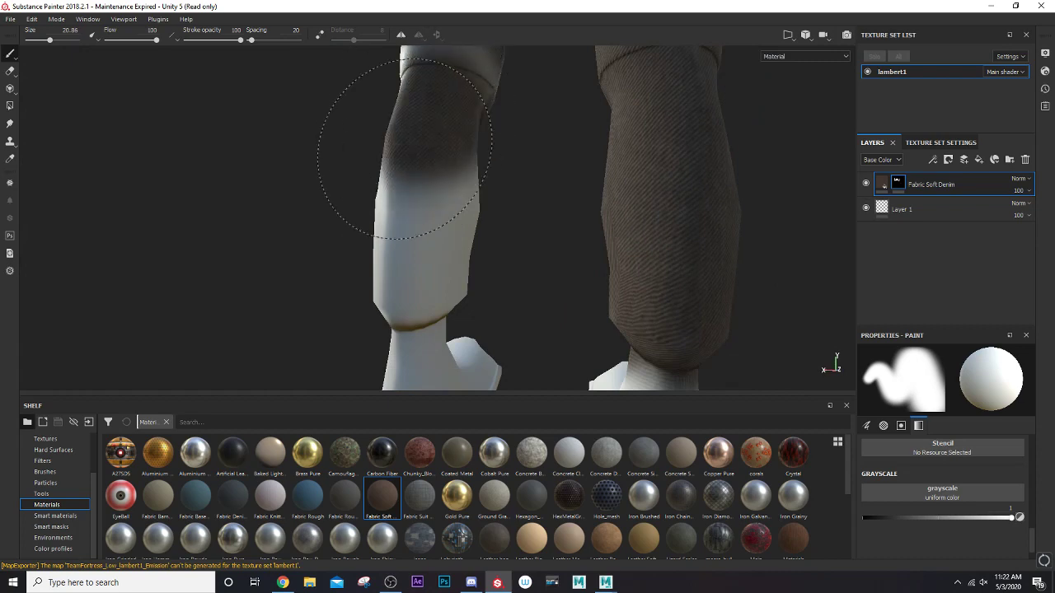
pyautogui.moveTo(440, 216); pyautogui.dragTo(434, 269)
pyautogui.moveTo(274, 245)
pyautogui.keyDown('alt'); pyautogui.mouseDown()
pyautogui.moveTo(602, 259)
pyautogui.moveTo(590, 247)
pyautogui.mouseUp(); pyautogui.keyUp('alt')
pyautogui.scroll(-3, 626, 259)
pyautogui.moveTo(651, 264)
pyautogui.mouseDown()
pyautogui.moveTo(663, 274)
pyautogui.moveTo(643, 270)
pyautogui.moveTo(673, 241)
pyautogui.moveTo(624, 155)
pyautogui.moveTo(672, 163)
pyautogui.moveTo(626, 161)
pyautogui.mouseUp()
# - Cover the remaining bare shin and cuff of the character's left leg with denim and bring the whole character into view
pyautogui.keyDown('alt'); pyautogui.moveTo(549, 219); pyautogui.dragTo(894, 206); pyautogui.keyUp('alt')
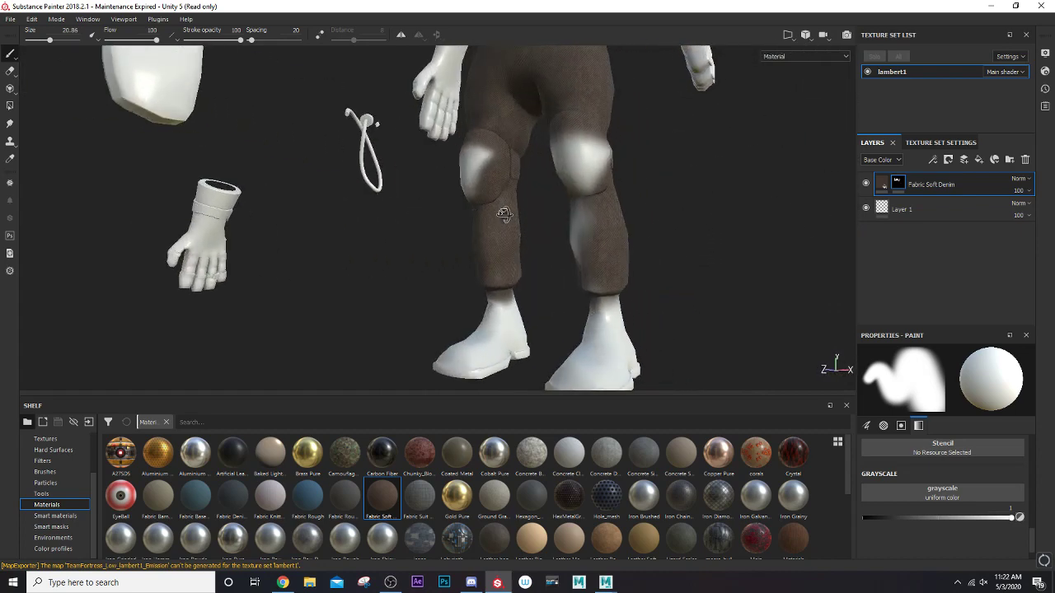
pyautogui.moveTo(501, 212)
pyautogui.keyDown('alt'); pyautogui.mouseDown()
pyautogui.moveTo(626, 215)
pyautogui.moveTo(598, 232)
pyautogui.mouseUp(); pyautogui.keyUp('alt')
pyautogui.moveTo(592, 292); pyautogui.dragTo(590, 303)
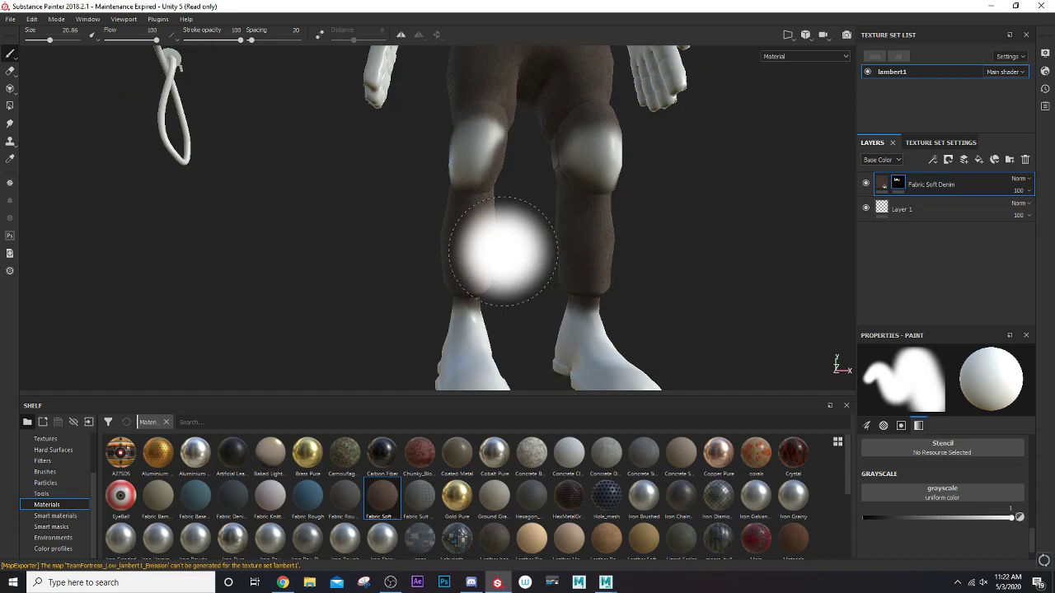
pyautogui.keyDown('alt'); pyautogui.moveTo(501, 249); pyautogui.dragTo(483, 372, button='middle'); pyautogui.keyUp('alt')
pyautogui.scroll(-4, 433, 228)
pyautogui.moveTo(483, 372)
pyautogui.keyDown('alt'); pyautogui.mouseDown()
pyautogui.moveTo(433, 229)
pyautogui.moveTo(473, 245)
pyautogui.moveTo(440, 216)
pyautogui.mouseUp(); pyautogui.keyUp('alt')
pyautogui.keyDown('alt'); pyautogui.moveTo(440, 198); pyautogui.dragTo(407, 297, button='middle'); pyautogui.keyUp('alt')
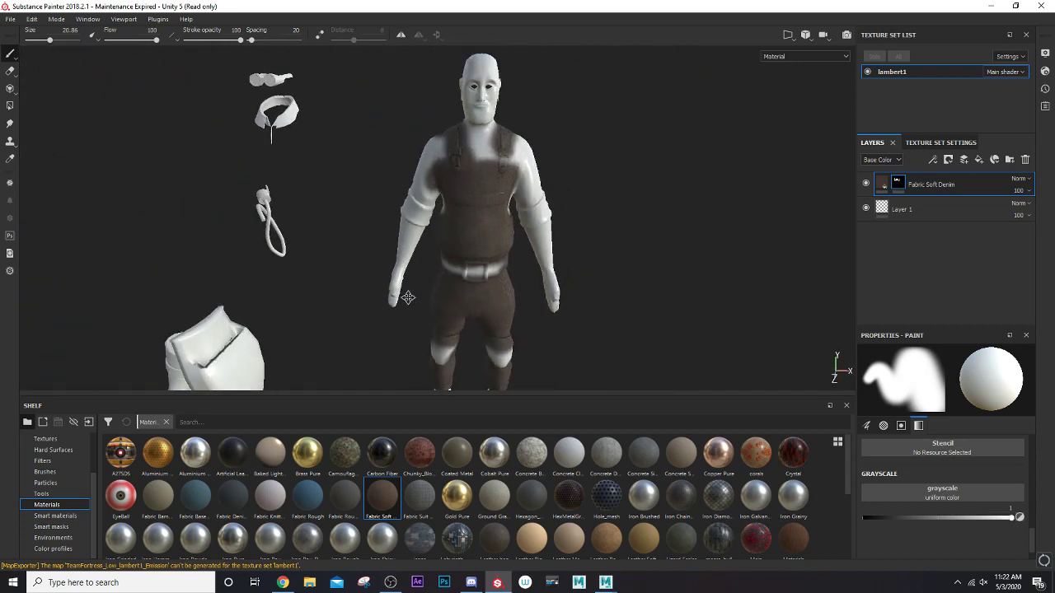
# - Examine the denim coverage around the backs of the legs, the hips and the belt
pyautogui.keyDown('alt'); pyautogui.moveTo(407, 296); pyautogui.dragTo(408, 317); pyautogui.keyUp('alt')
pyautogui.moveTo(437, 238)
pyautogui.keyDown('alt'); pyautogui.mouseDown()
pyautogui.moveTo(412, 236)
pyautogui.moveTo(341, 301)
pyautogui.moveTo(283, 275)
pyautogui.moveTo(253, 157)
pyautogui.mouseUp(); pyautogui.keyUp('alt')
pyautogui.scroll(3, 412, 236)
pyautogui.keyDown('alt'); pyautogui.moveTo(387, 338); pyautogui.dragTo(374, 131, button='middle'); pyautogui.keyUp('alt')
pyautogui.keyDown('alt'); pyautogui.moveTo(367, 249); pyautogui.dragTo(363, 124, button='middle'); pyautogui.keyUp('alt')
pyautogui.keyDown('alt'); pyautogui.moveTo(354, 247); pyautogui.dragTo(33, 264); pyautogui.keyUp('alt')
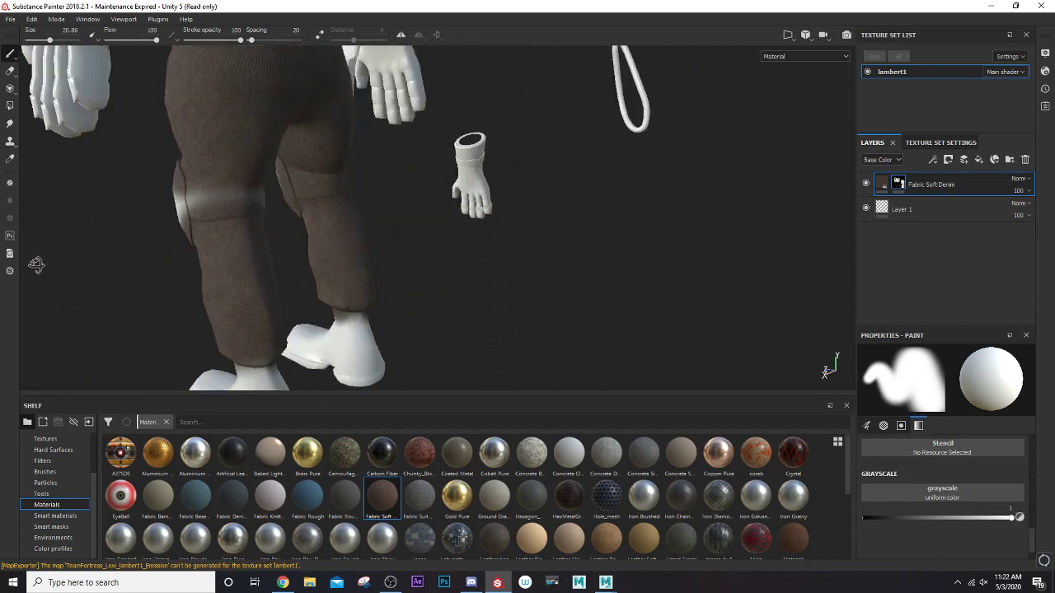
pyautogui.keyDown('alt'); pyautogui.moveTo(252, 247); pyautogui.dragTo(333, 375, button='middle'); pyautogui.keyUp('alt')
pyautogui.keyDown('alt'); pyautogui.moveTo(353, 259); pyautogui.dragTo(348, 367, button='middle'); pyautogui.keyUp('alt')
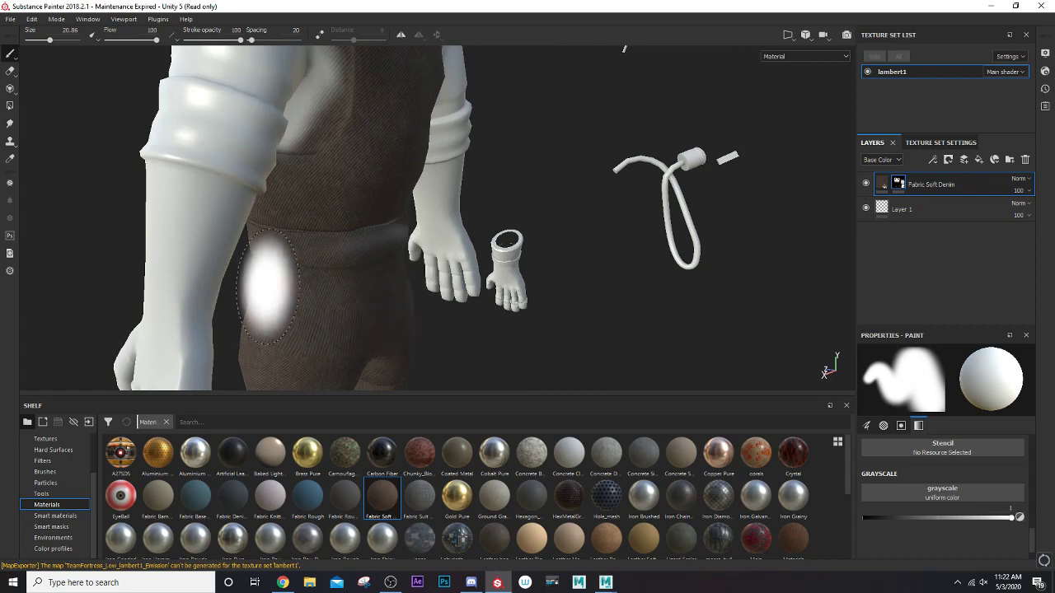
pyautogui.keyDown('alt'); pyautogui.moveTo(267, 284); pyautogui.dragTo(461, 284); pyautogui.keyUp('alt')
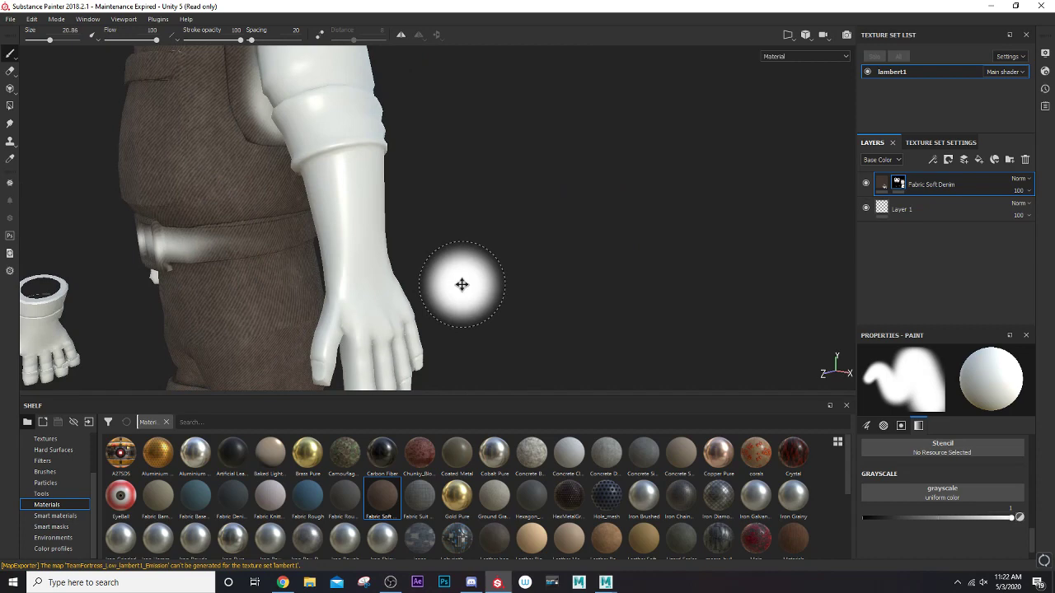
pyautogui.keyDown('alt'); pyautogui.moveTo(461, 284); pyautogui.dragTo(730, 263, button='middle'); pyautogui.keyUp('alt')
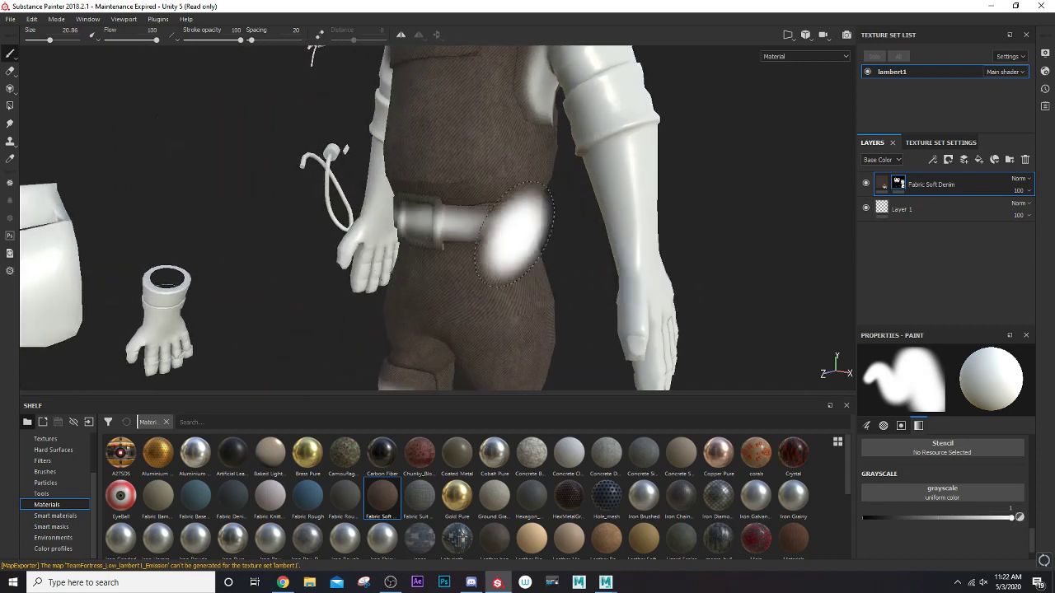
pyautogui.scroll(-1, 435, 239)
pyautogui.scroll(2, 435, 237)
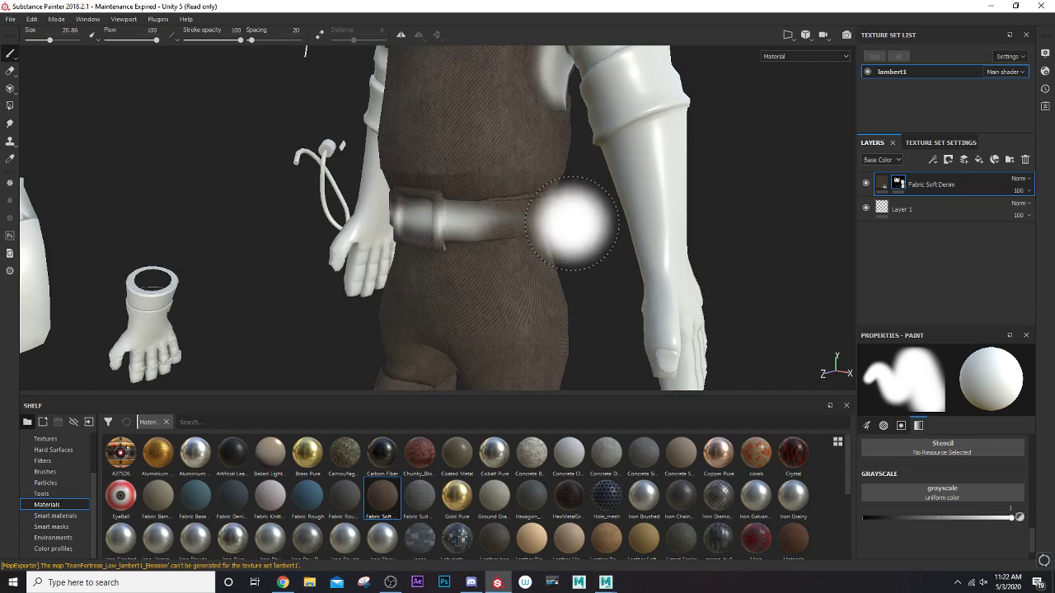
pyautogui.keyDown('alt'); pyautogui.moveTo(571, 223); pyautogui.dragTo(525, 254); pyautogui.keyUp('alt')
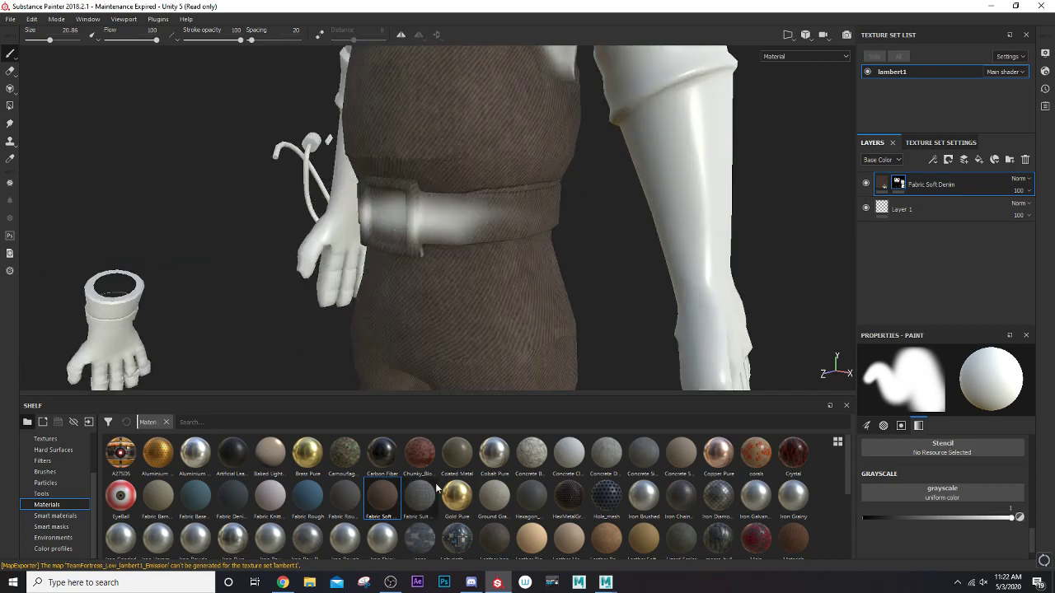
# - Add the Fabric Rough Aligned material as a fill layer above the denim and set its scale to 11.04
pyautogui.moveTo(419, 492)
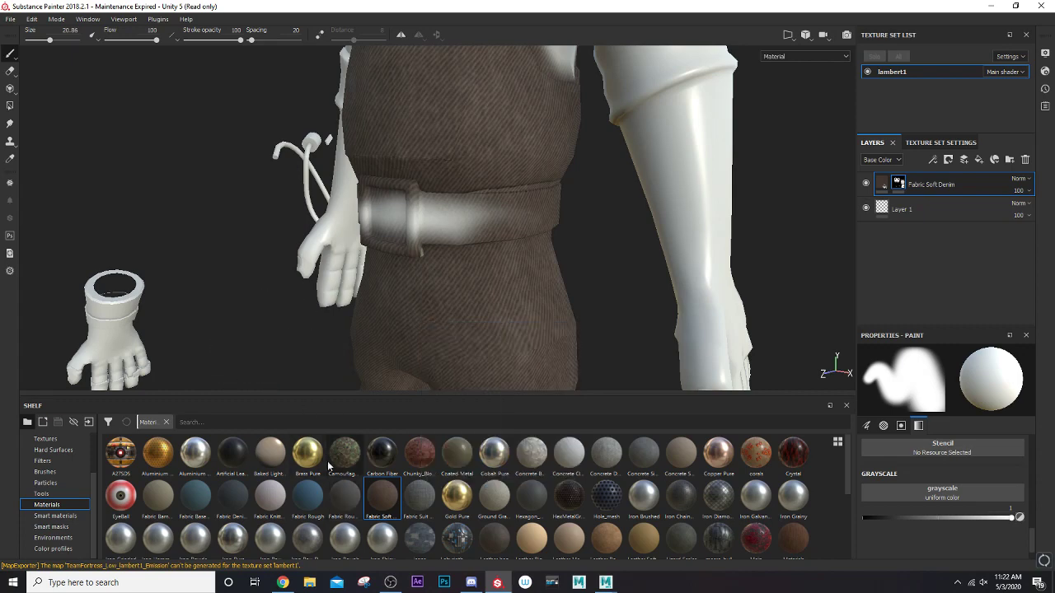
pyautogui.moveTo(332, 500)
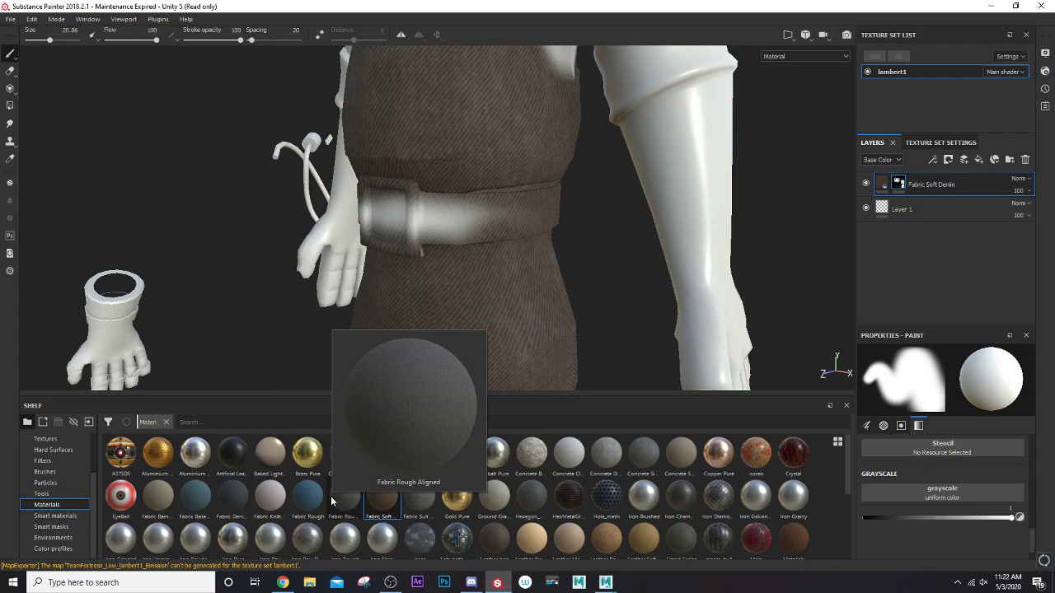
pyautogui.moveTo(334, 500); pyautogui.dragTo(652, 72)
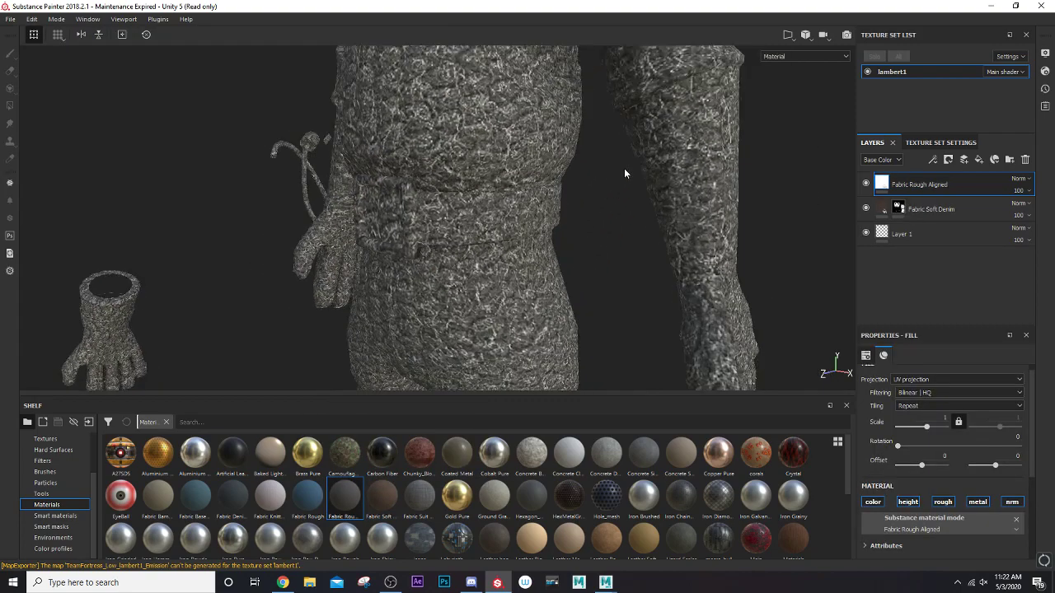
pyautogui.keyDown('alt'); pyautogui.moveTo(623, 171); pyautogui.dragTo(545, 309); pyautogui.keyUp('alt')
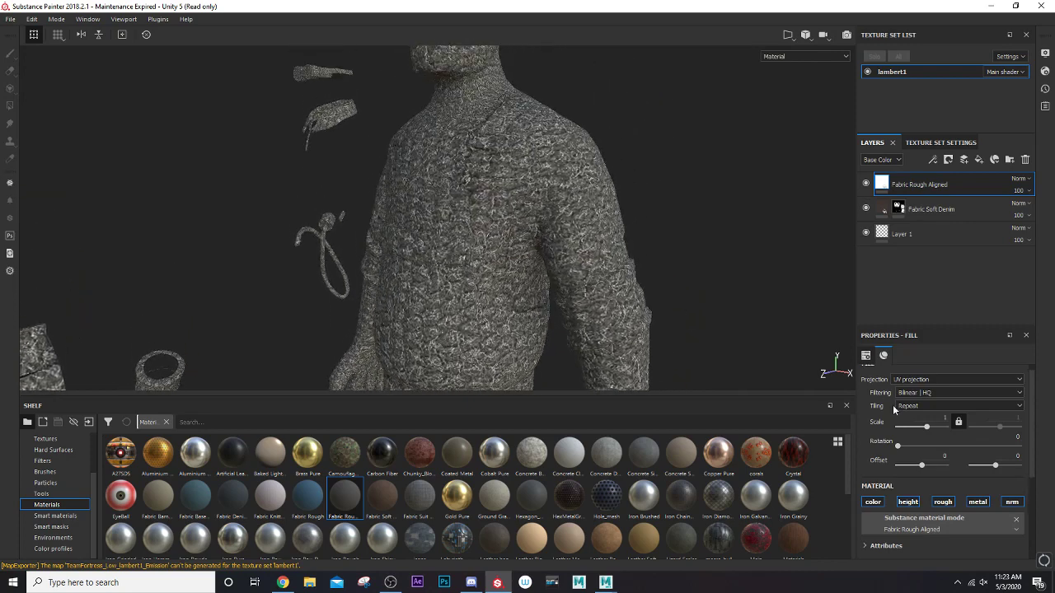
pyautogui.moveTo(929, 428); pyautogui.dragTo(931, 430)
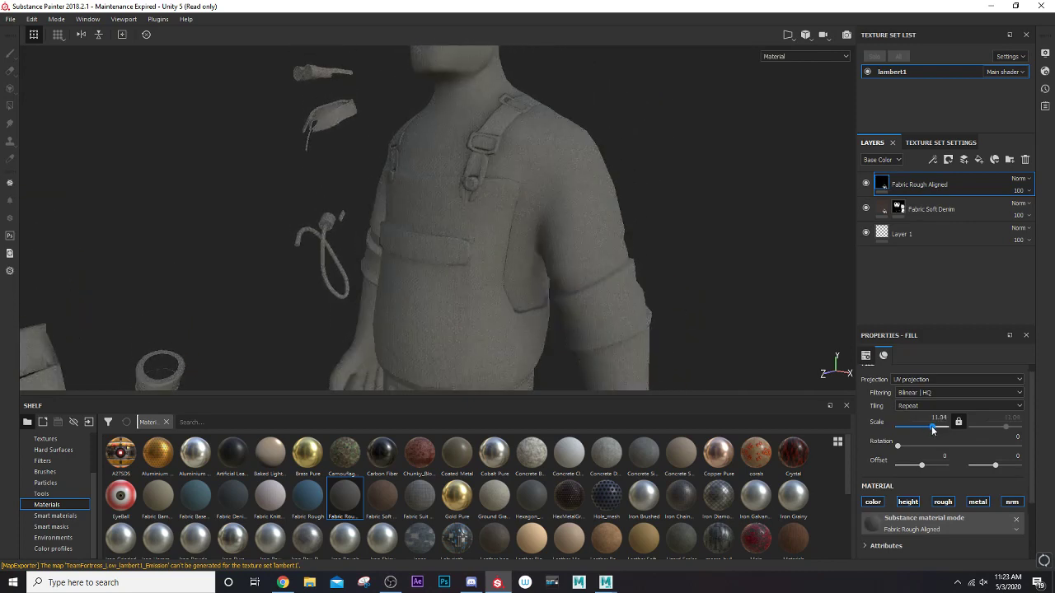
pyautogui.scroll(2, 538, 227)
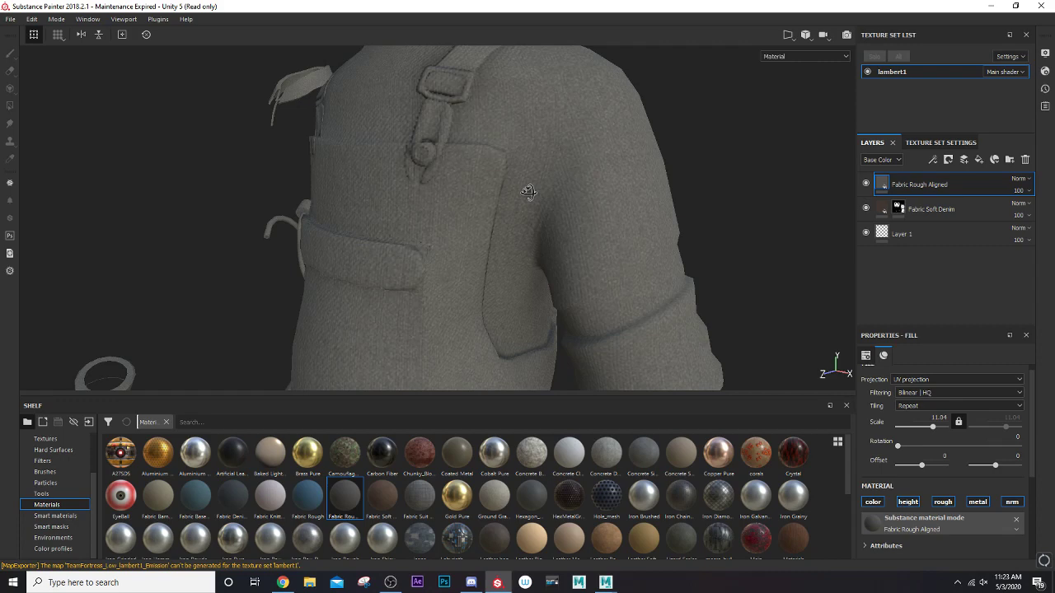
pyautogui.keyDown('alt'); pyautogui.moveTo(528, 192); pyautogui.dragTo(540, 210); pyautogui.keyUp('alt')
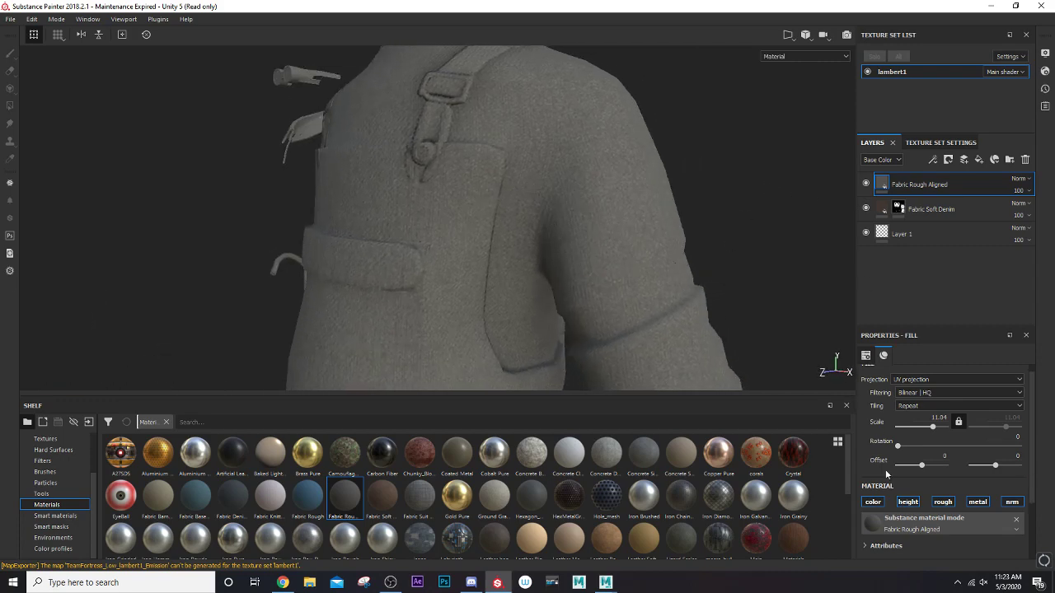
# - Recolour the Fabric Rough Aligned material with a sampled red, darkened to RGB 0.569, 0.216, 0.184
pyautogui.scroll(-2, 884, 494)
pyautogui.click(885, 497)
pyautogui.click(923, 527)
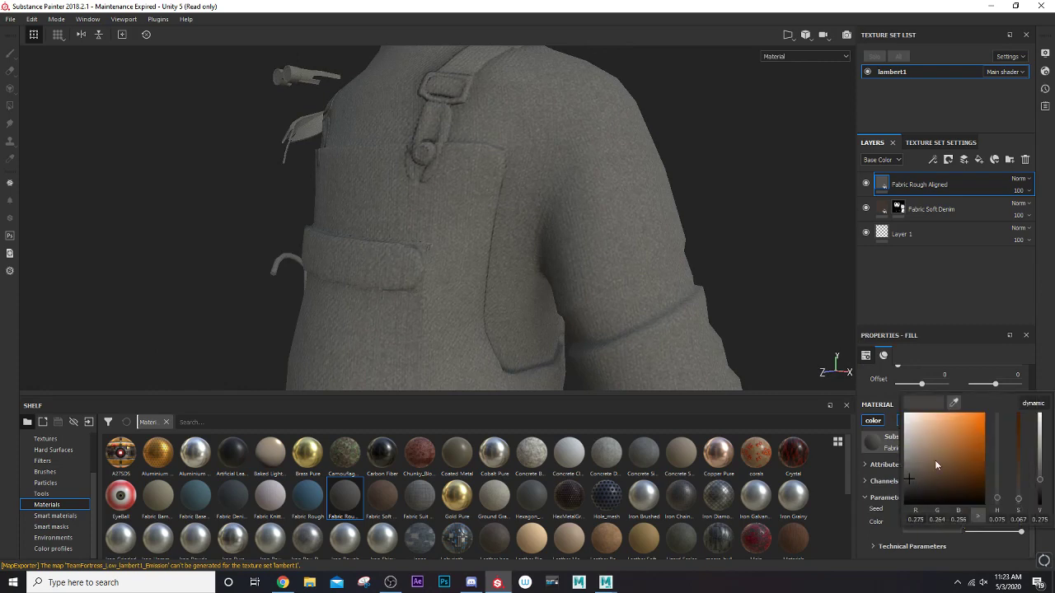
pyautogui.click(953, 402)
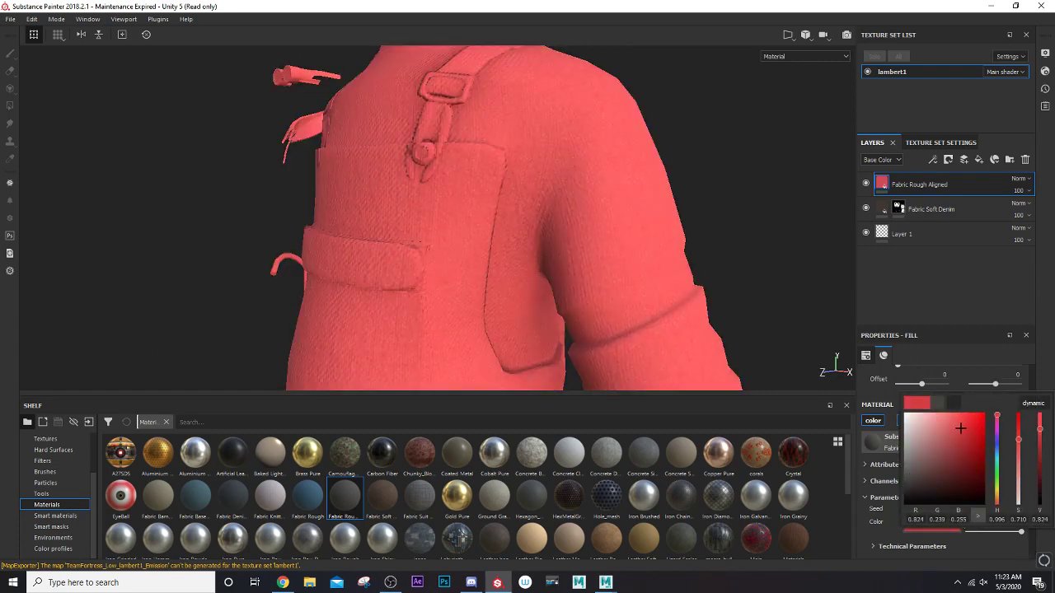
pyautogui.moveTo(959, 428); pyautogui.dragTo(957, 452)
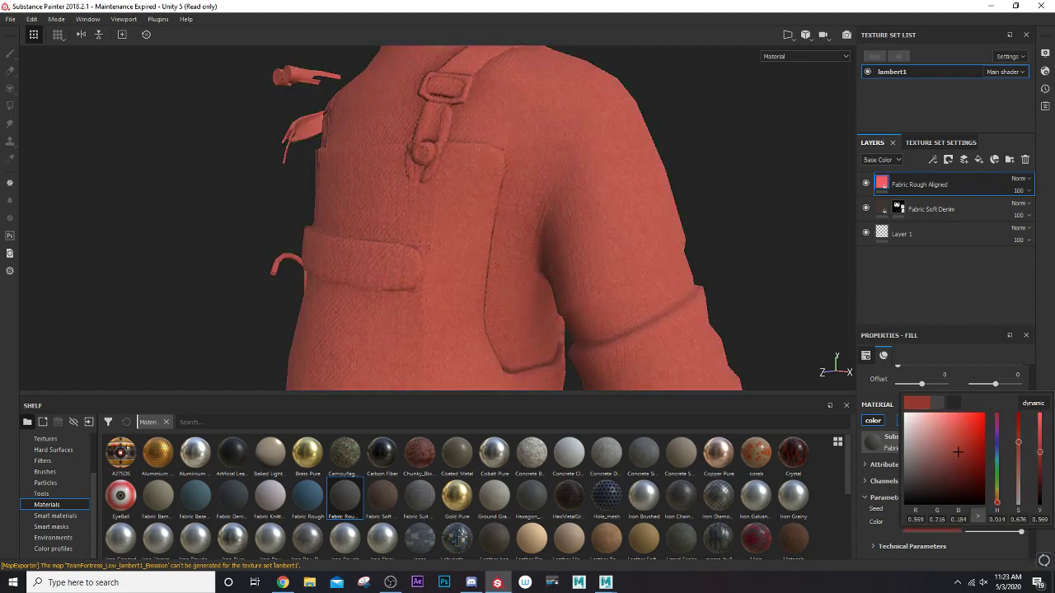
pyautogui.moveTo(516, 198)
pyautogui.keyDown('alt'); pyautogui.mouseDown()
pyautogui.moveTo(483, 217)
pyautogui.moveTo(523, 210)
pyautogui.moveTo(516, 194)
pyautogui.mouseUp(); pyautogui.keyUp('alt')
pyautogui.scroll(-6, 517, 198)
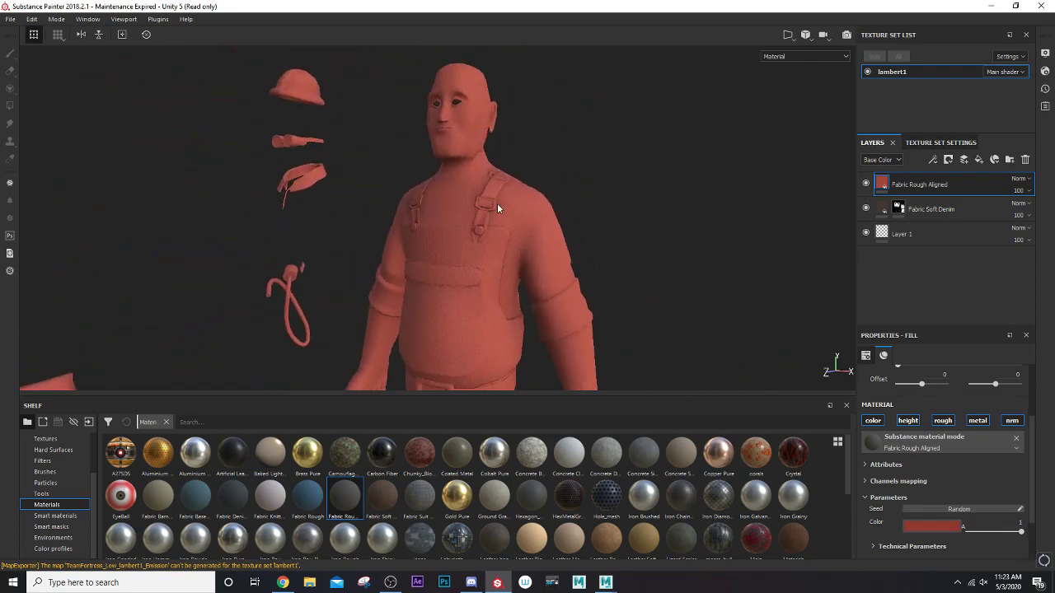
pyautogui.scroll(5, 496, 206)
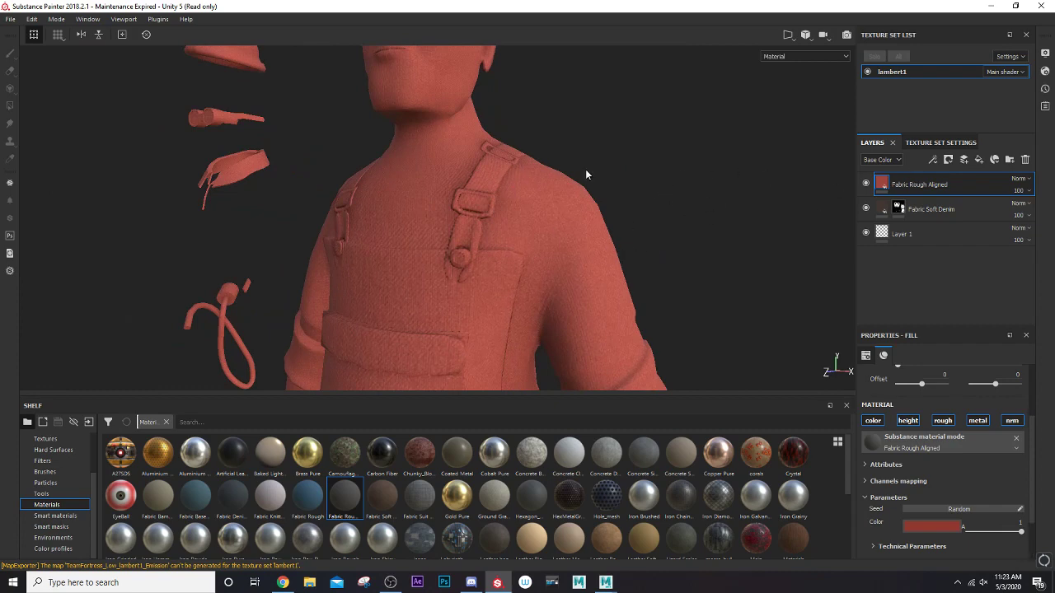
# - Add a black mask to the Fabric Rough Aligned layer
pyautogui.rightClick(918, 188)
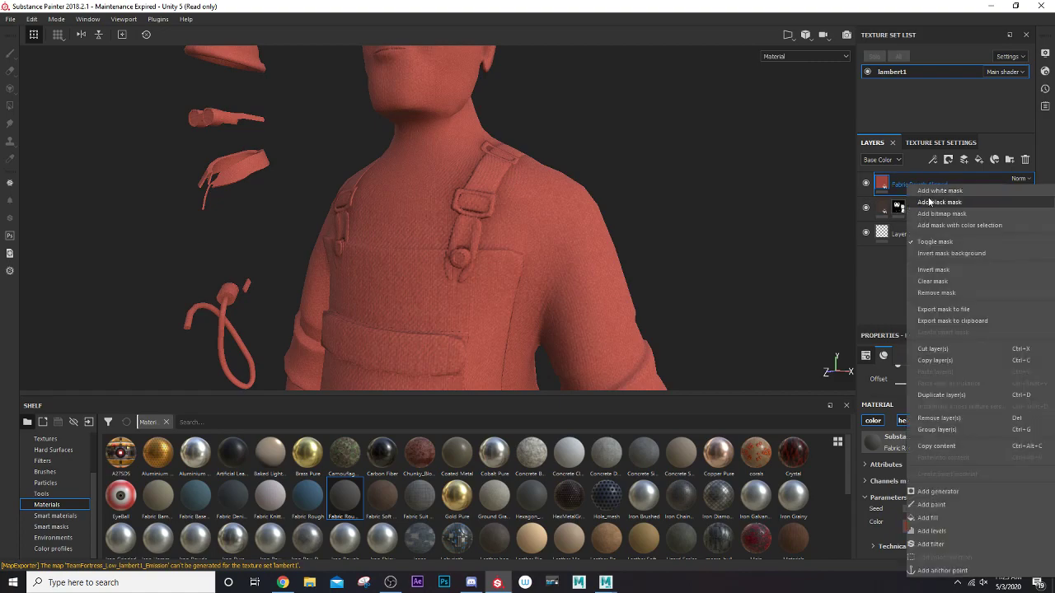
pyautogui.click(940, 202)
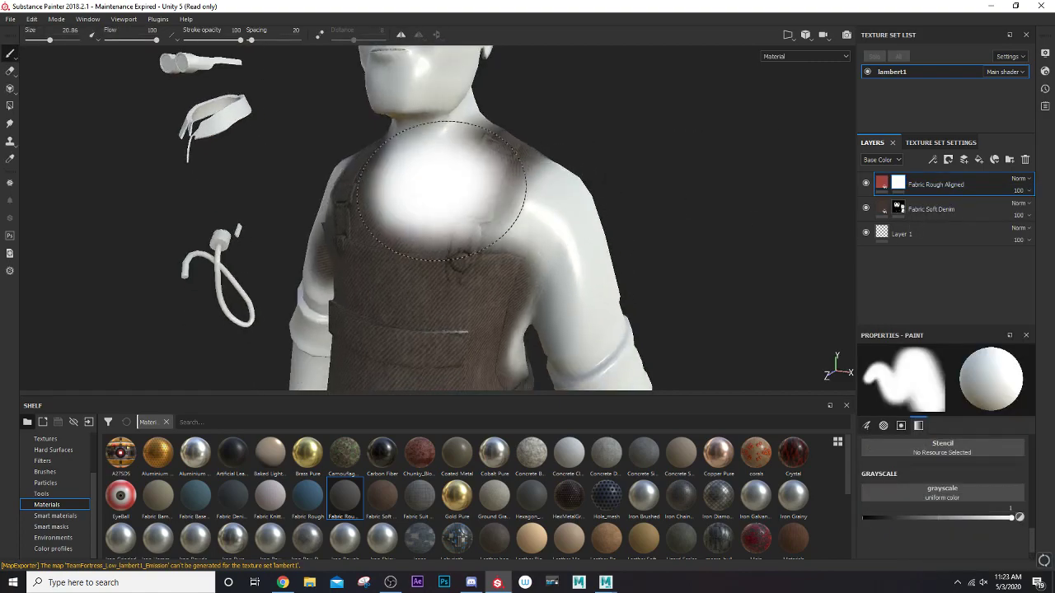
pyautogui.scroll(-2, 469, 196)
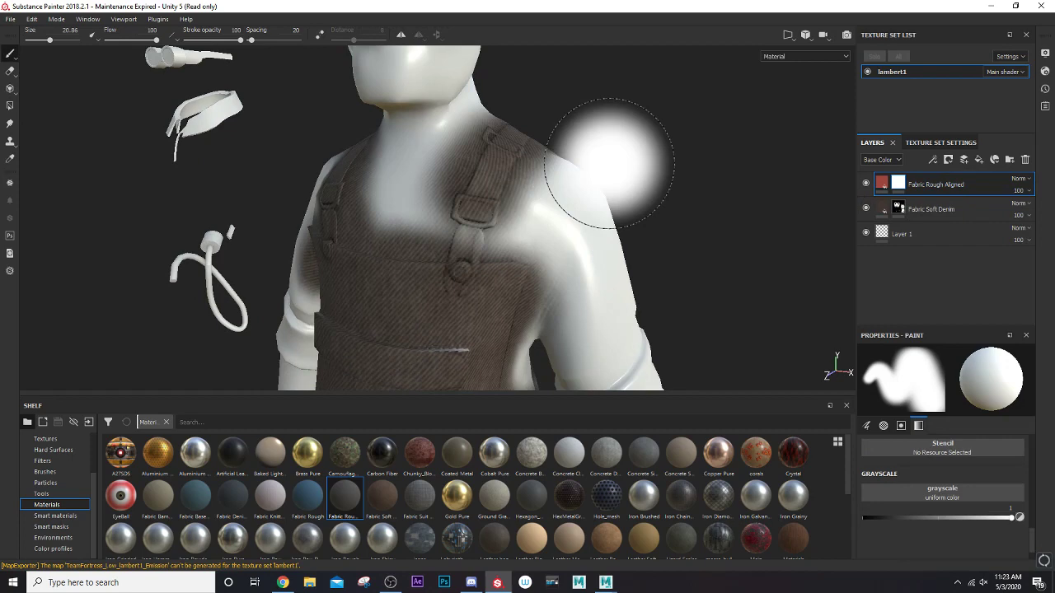
pyautogui.scroll(2, 571, 206)
pyautogui.scroll(-2, 571, 206)
# - Reduce the brush size to 4.68 and paint the red fabric mask on the character's left shoulder beside the overall strap
pyautogui.press('[')
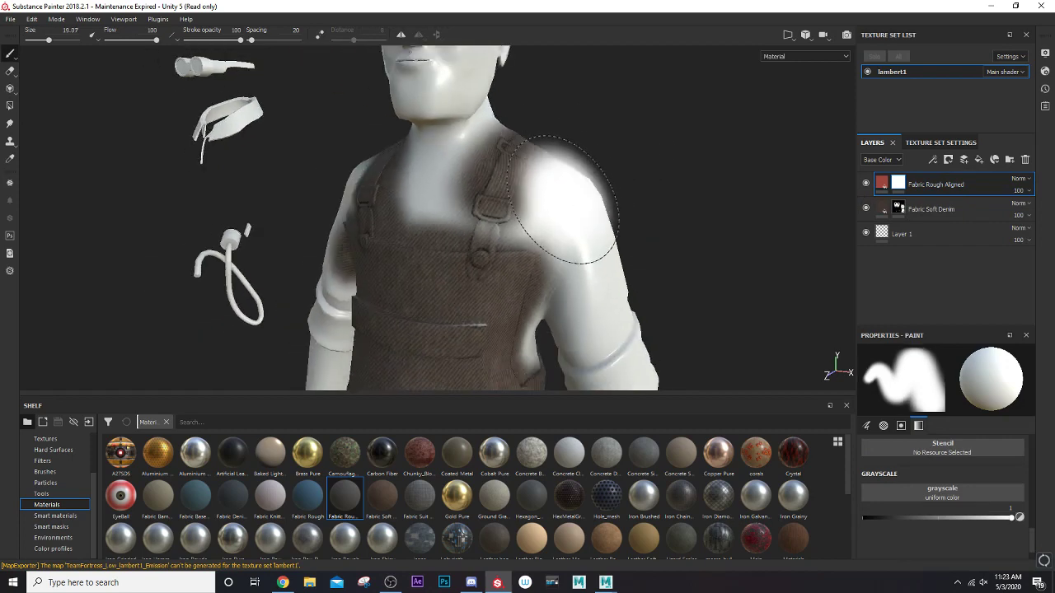
pyautogui.scroll(1, 561, 200)
pyautogui.press('[')
pyautogui.press('[')
pyautogui.press('[')
pyautogui.press('[')
pyautogui.scroll(2, 557, 202)
pyautogui.press('[')
pyautogui.press('[')
pyautogui.press('[')
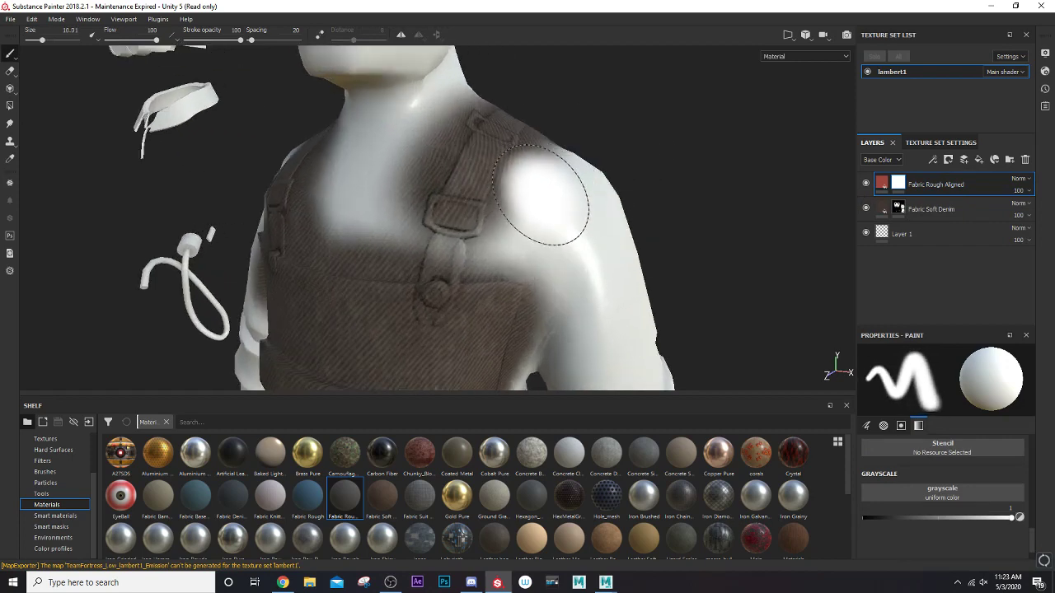
pyautogui.keyDown('ctrl'); pyautogui.moveTo(532, 193); pyautogui.dragTo(527, 193, button='right'); pyautogui.keyUp('ctrl')
pyautogui.click(519, 175)
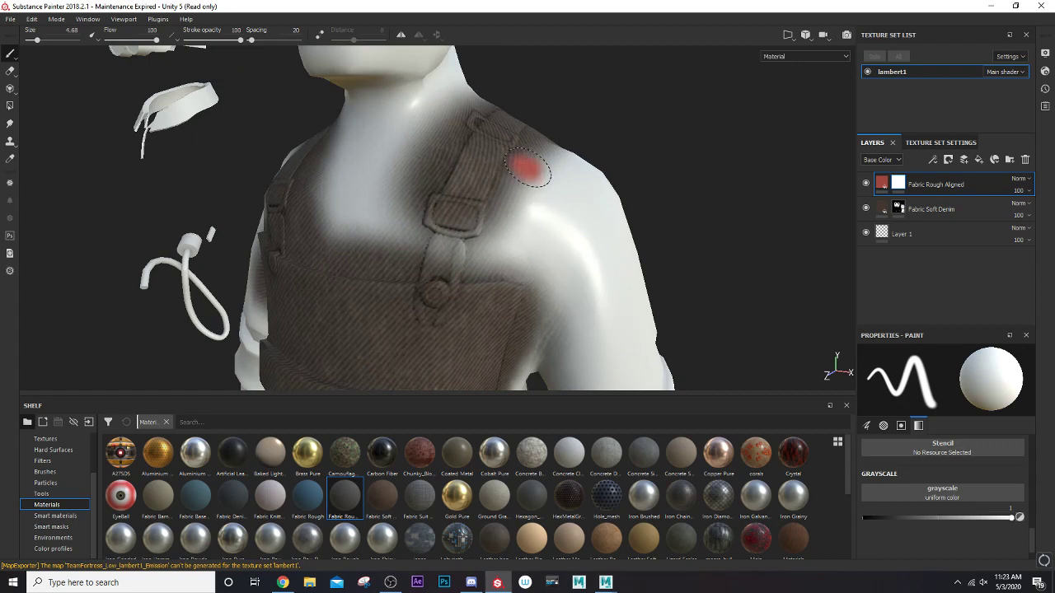
pyautogui.moveTo(524, 175); pyautogui.dragTo(518, 186)
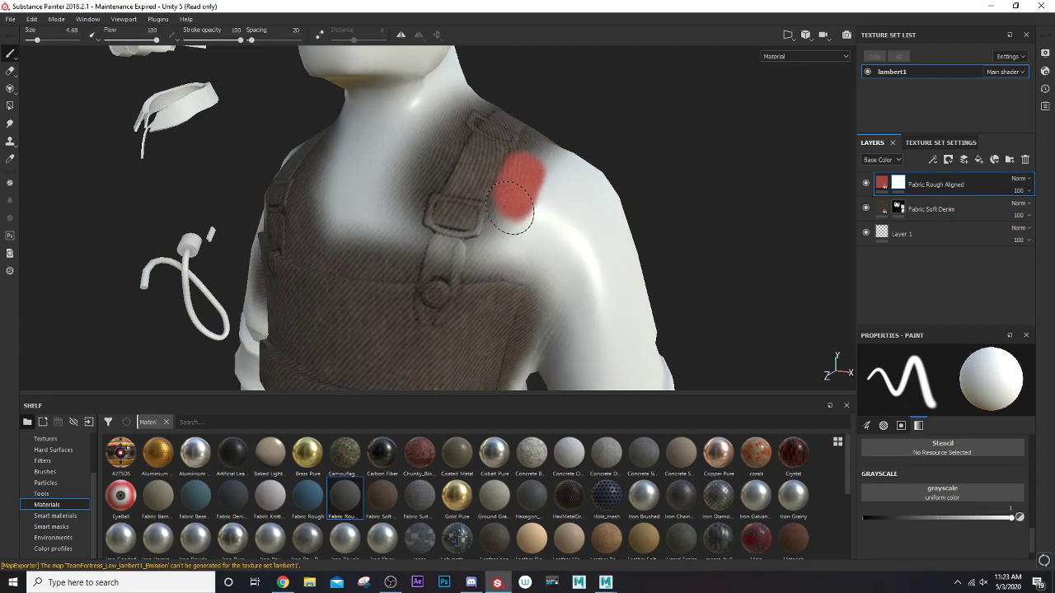
pyautogui.moveTo(505, 218); pyautogui.dragTo(501, 217)
# - Shrink the brush to 1.86 and extend the red fabric past the strap buckle and along the bib's upper edge
pyautogui.press('[')
pyautogui.scroll(1, 505, 223)
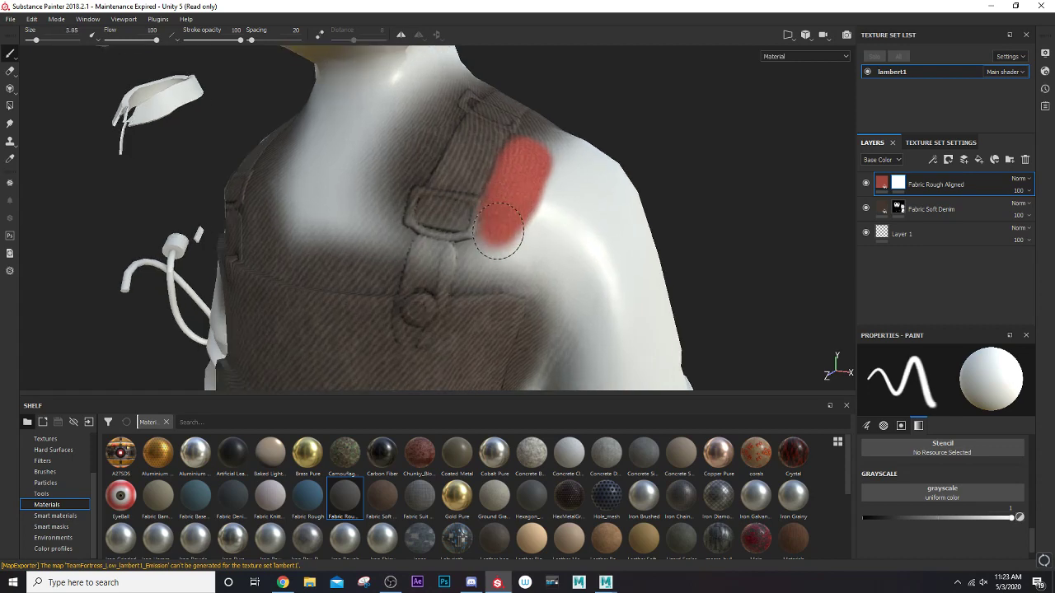
pyautogui.keyDown('ctrl'); pyautogui.moveTo(501, 233); pyautogui.dragTo(496, 233, button='right'); pyautogui.keyUp('ctrl')
pyautogui.moveTo(500, 223)
pyautogui.mouseDown()
pyautogui.moveTo(493, 247)
pyautogui.moveTo(474, 253)
pyautogui.mouseUp()
pyautogui.keyDown('ctrl'); pyautogui.moveTo(474, 254); pyautogui.dragTo(471, 251, button='right'); pyautogui.keyUp('ctrl')
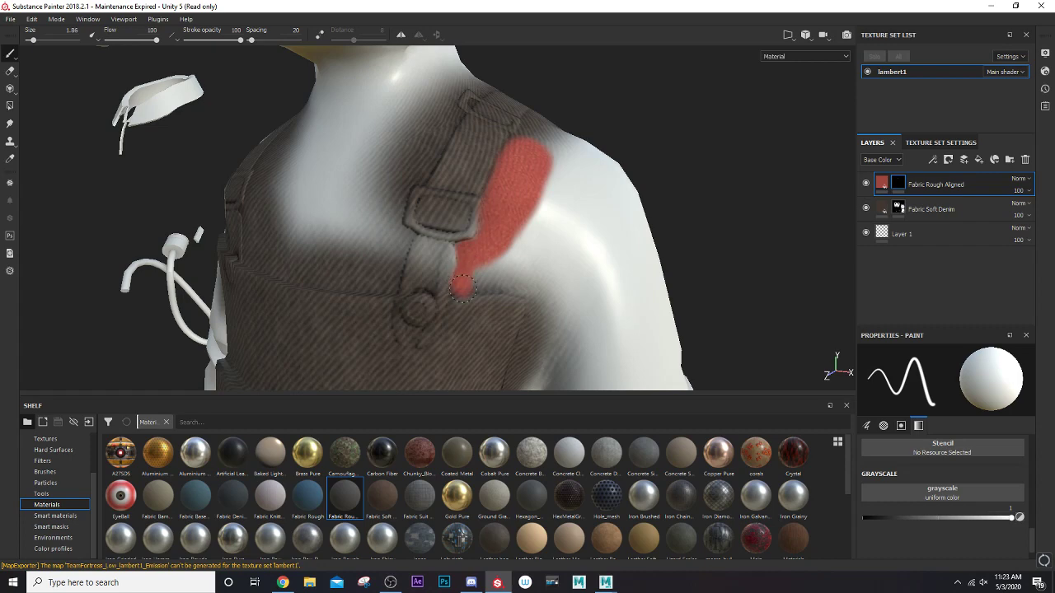
pyautogui.moveTo(535, 292); pyautogui.dragTo(539, 290)
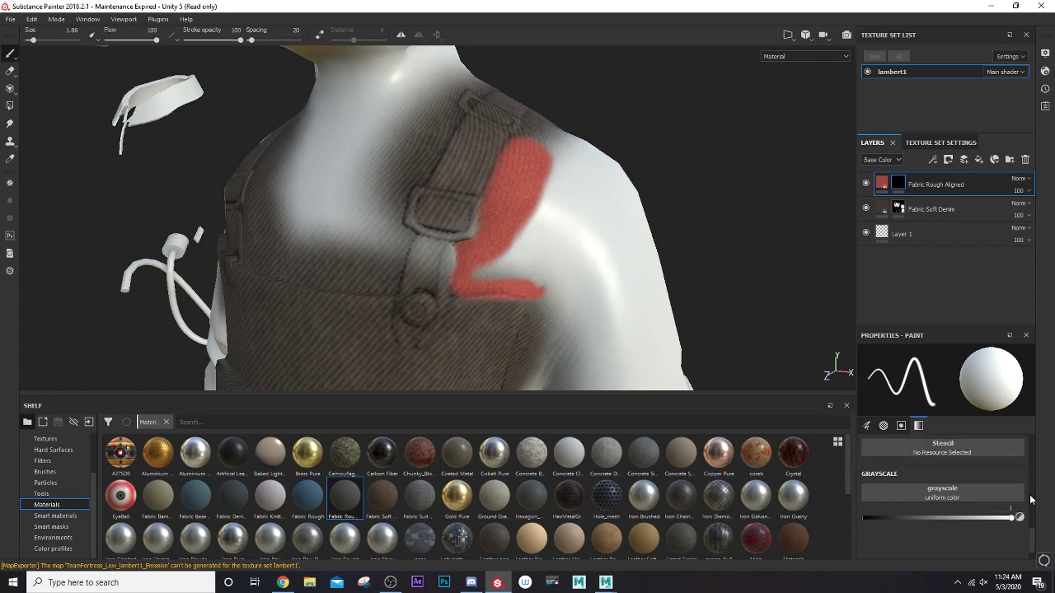
# - Undo the last stroke and set the mask paint to black for trimming red overspill along the bib's upper edge
pyautogui.moveTo(468, 304); pyautogui.dragTo(488, 306)
pyautogui.hotkey('ctrl', 'z')
pyautogui.click(1020, 517)
pyautogui.moveTo(447, 284)
pyautogui.keyDown('alt'); pyautogui.mouseDown()
pyautogui.moveTo(449, 315)
pyautogui.moveTo(469, 306)
pyautogui.mouseUp(); pyautogui.keyUp('alt')
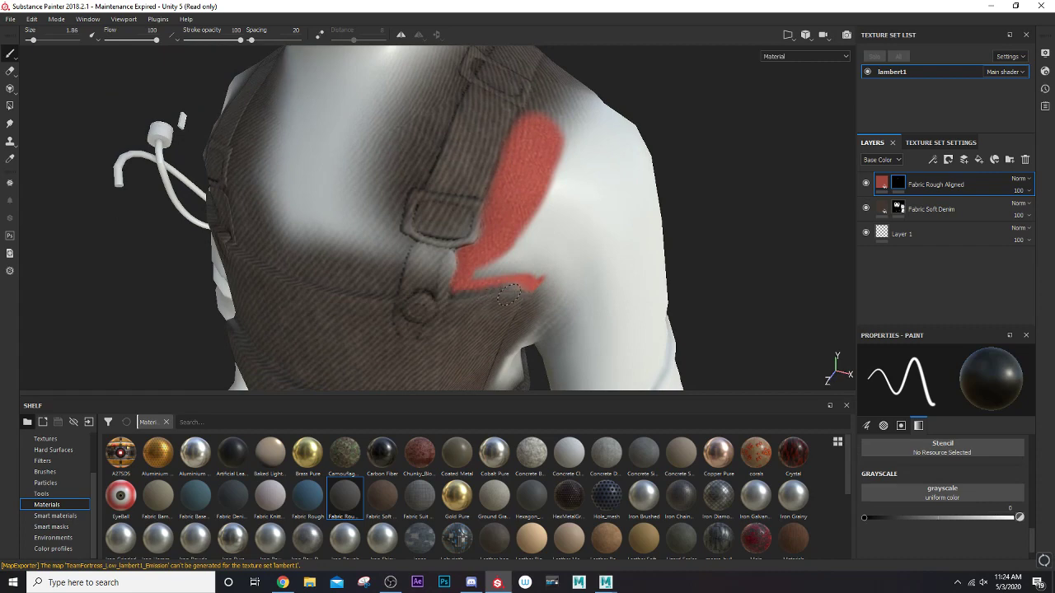
# - Restore white mask paint and fill the chest between strap, bib edge and left armpit with red fabric, enlarging the brush to 4.7
pyautogui.click(1021, 519)
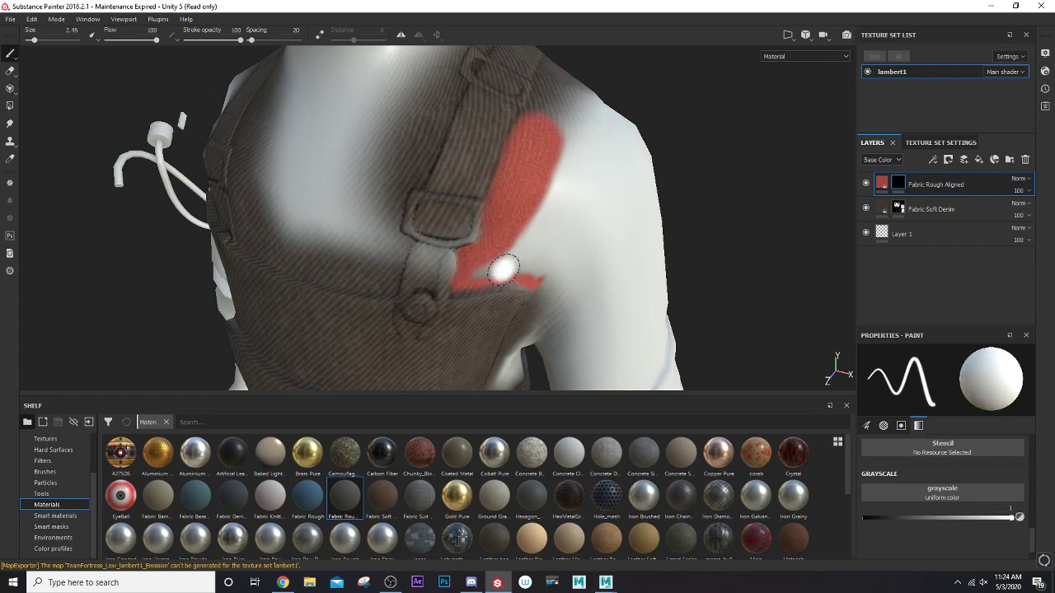
pyautogui.moveTo(504, 269)
pyautogui.mouseDown()
pyautogui.moveTo(470, 275)
pyautogui.moveTo(544, 203)
pyautogui.moveTo(541, 171)
pyautogui.mouseUp()
pyautogui.press(']')
pyautogui.press(']')
pyautogui.scroll(2, 540, 210)
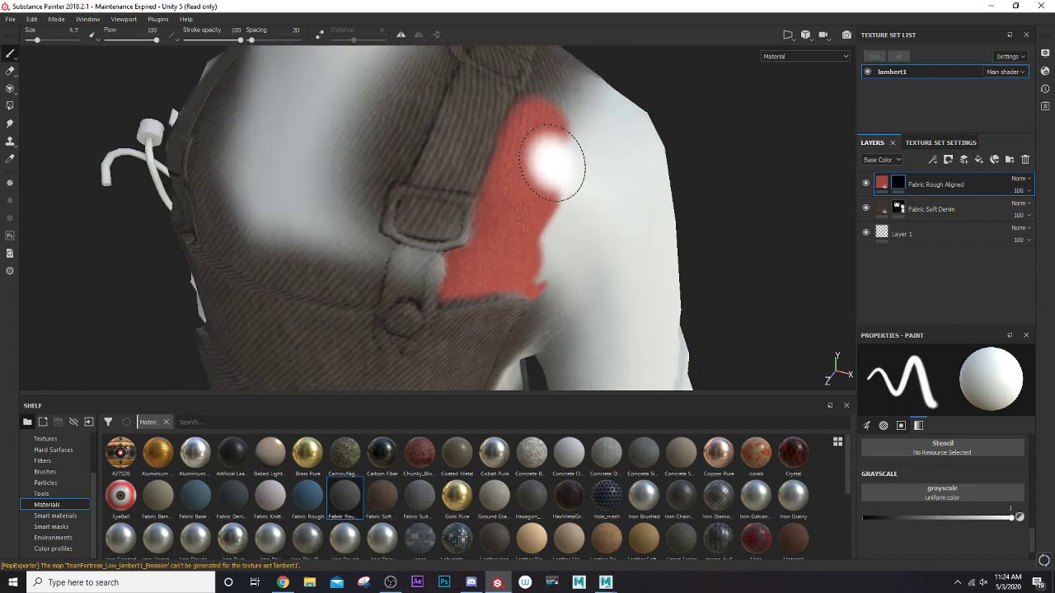
pyautogui.scroll(-3, 552, 163)
pyautogui.moveTo(602, 252)
pyautogui.keyDown('alt'); pyautogui.mouseDown()
pyautogui.moveTo(538, 212)
pyautogui.moveTo(538, 226)
pyautogui.moveTo(541, 181)
pyautogui.moveTo(557, 247)
pyautogui.moveTo(586, 242)
pyautogui.mouseUp(); pyautogui.keyUp('alt')
pyautogui.keyDown('alt'); pyautogui.moveTo(586, 242); pyautogui.dragTo(504, 135, button='middle'); pyautogui.keyUp('alt')
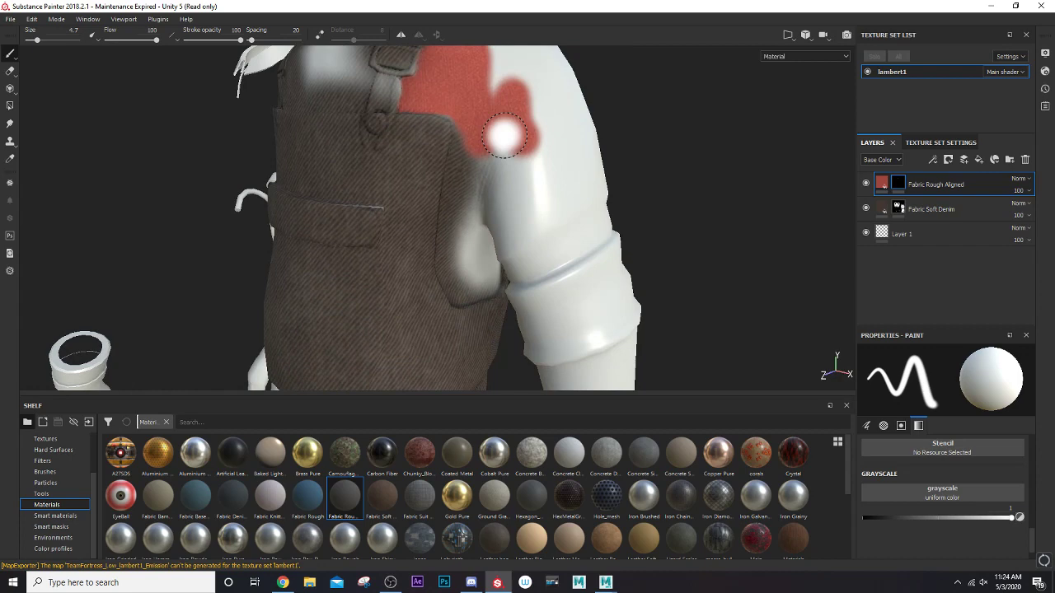
# - Enlarge the brush to 11.36 and paint the red fabric mask over the front and outside of the left upper sleeve and rolled cuff
pyautogui.keyDown('alt'); pyautogui.moveTo(504, 135); pyautogui.dragTo(518, 178, button='right'); pyautogui.keyUp('alt')
pyautogui.press(']')
pyautogui.press(']')
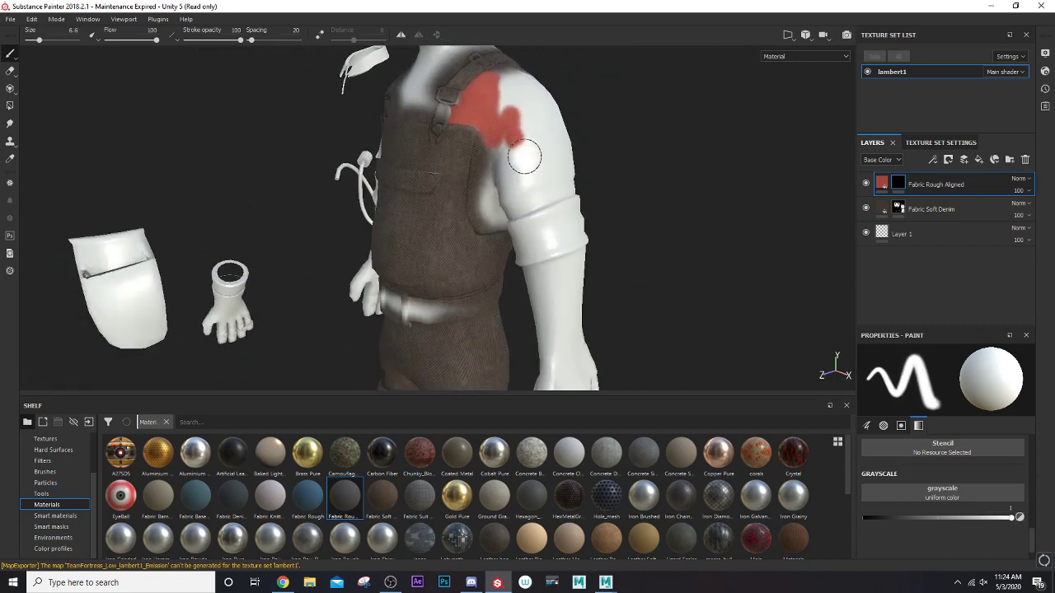
pyautogui.press(']')
pyautogui.press(']')
pyautogui.press(']')
pyautogui.press(']')
pyautogui.moveTo(523, 129)
pyautogui.mouseDown()
pyautogui.moveTo(533, 203)
pyautogui.moveTo(552, 174)
pyautogui.moveTo(568, 205)
pyautogui.moveTo(551, 228)
pyautogui.moveTo(526, 172)
pyautogui.moveTo(542, 231)
pyautogui.mouseUp()
pyautogui.moveTo(541, 232)
pyautogui.keyDown('alt'); pyautogui.mouseDown()
pyautogui.moveTo(557, 208)
pyautogui.moveTo(535, 193)
pyautogui.moveTo(556, 144)
pyautogui.moveTo(566, 220)
pyautogui.moveTo(583, 142)
pyautogui.moveTo(569, 241)
pyautogui.moveTo(513, 229)
pyautogui.mouseUp(); pyautogui.keyUp('alt')
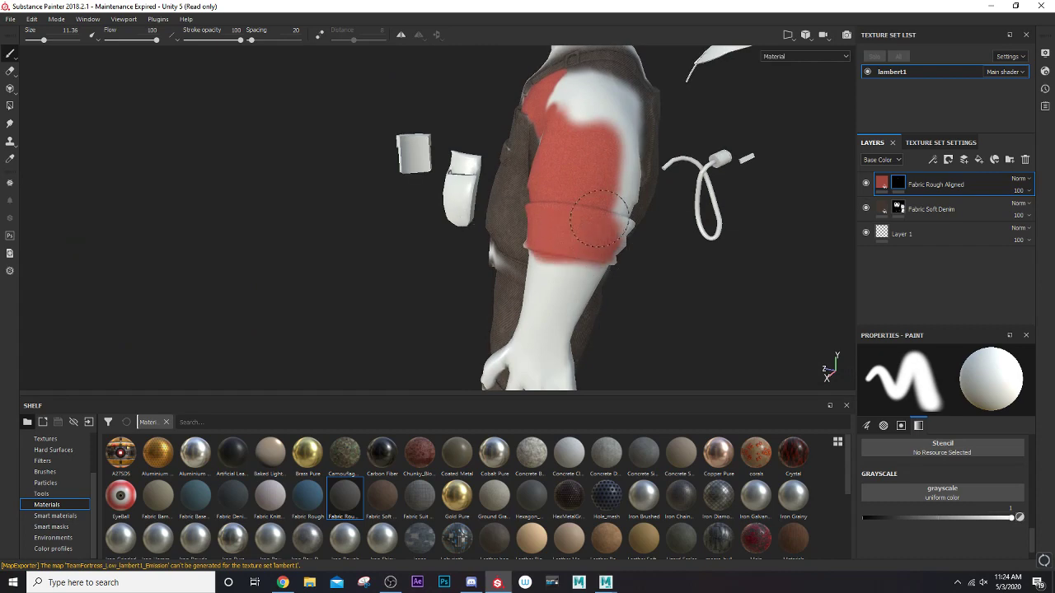
# - Paint out the stray red dab on the lower back of the overalls with black, and restore white mask paint
pyautogui.moveTo(612, 206)
pyautogui.keyDown('alt'); pyautogui.mouseDown()
pyautogui.moveTo(536, 224)
pyautogui.moveTo(400, 207)
pyautogui.mouseUp(); pyautogui.keyUp('alt')
pyautogui.click(625, 297)
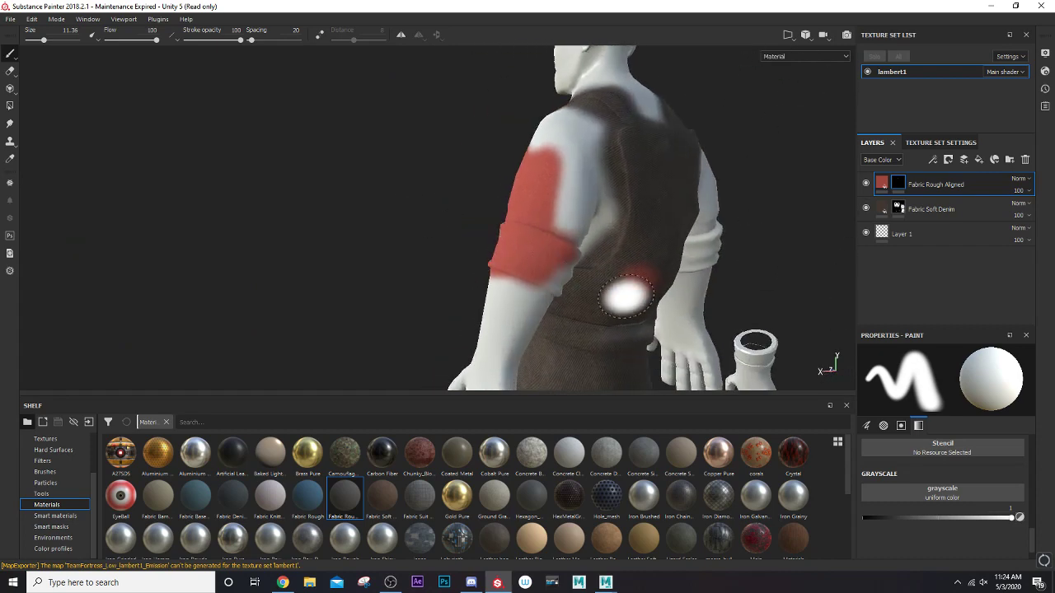
pyautogui.moveTo(1020, 519); pyautogui.dragTo(863, 518)
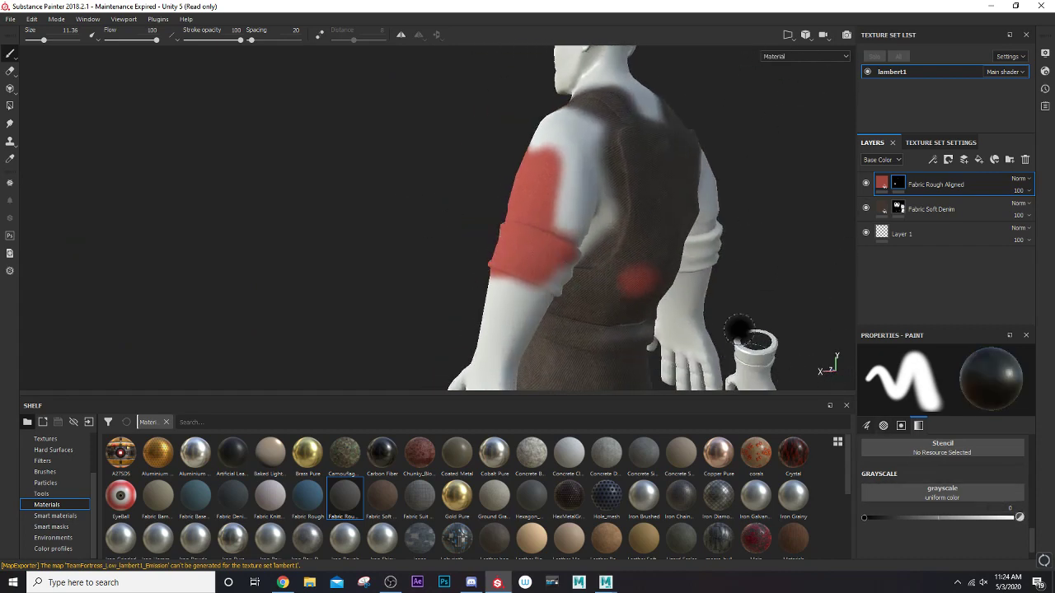
pyautogui.click(652, 269)
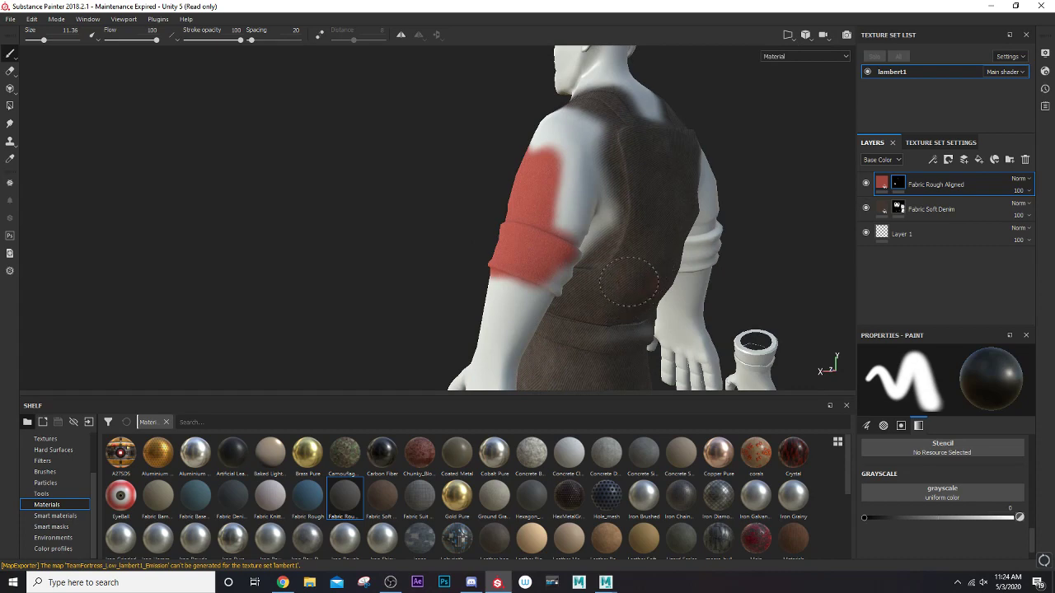
pyautogui.click(1015, 517)
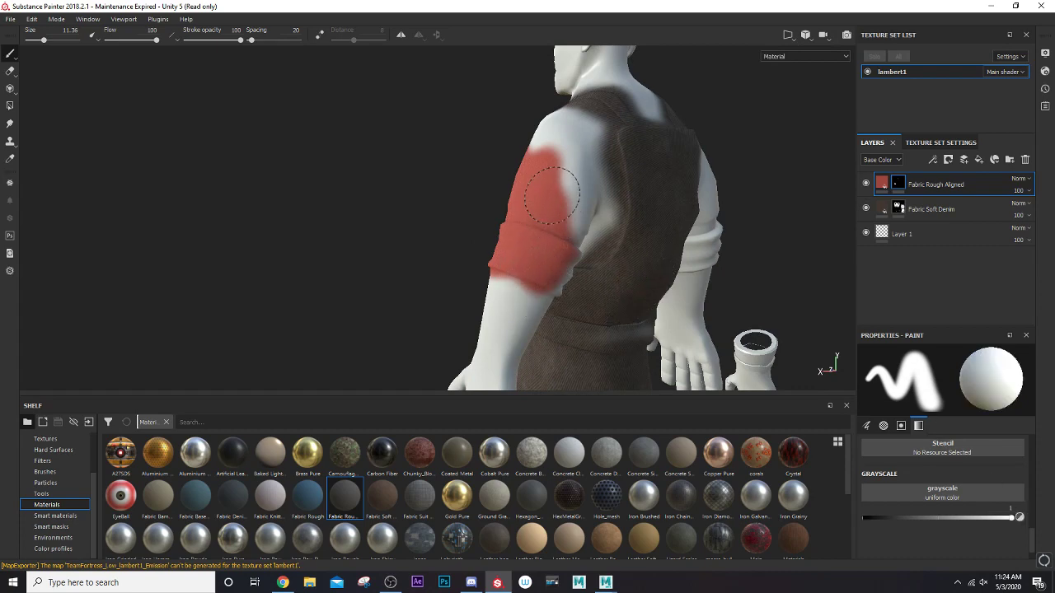
# - Cover the back and inner side of the left sleeve and its rolled cuff with red fabric
pyautogui.keyDown('alt'); pyautogui.moveTo(552, 196); pyautogui.dragTo(518, 236); pyautogui.keyUp('alt')
pyautogui.scroll(2, 519, 235)
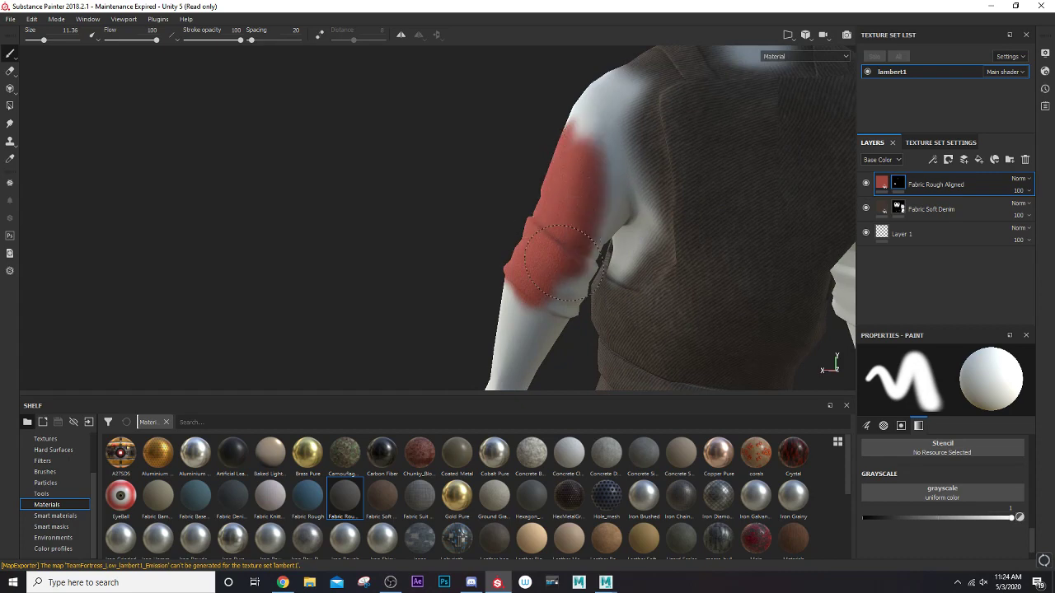
pyautogui.moveTo(573, 278)
pyautogui.keyDown('alt'); pyautogui.mouseDown()
pyautogui.moveTo(495, 236)
pyautogui.moveTo(544, 181)
pyautogui.mouseUp(); pyautogui.keyUp('alt')
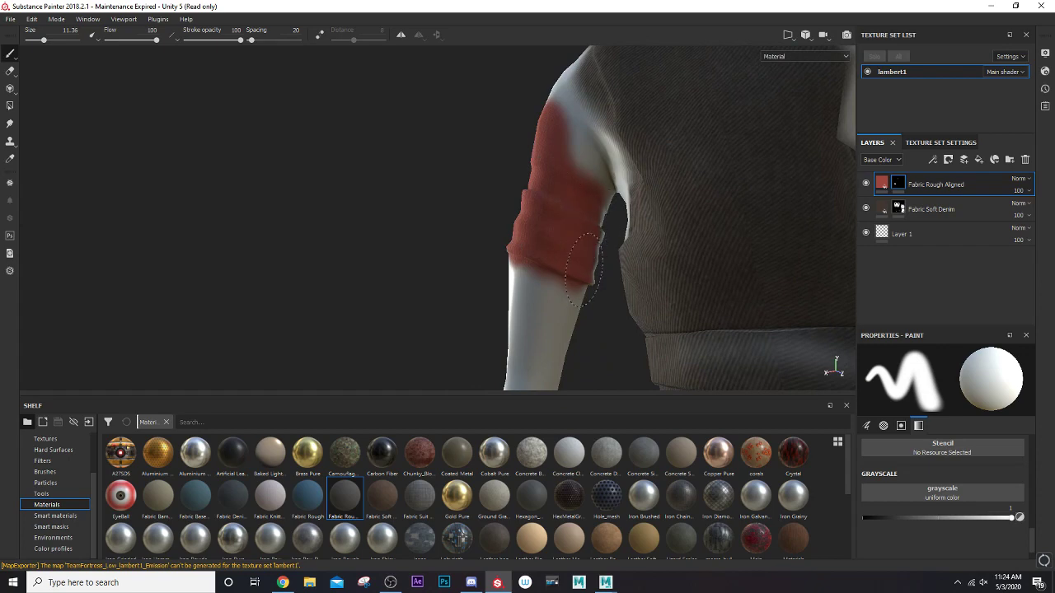
pyautogui.keyDown('alt'); pyautogui.moveTo(547, 176); pyautogui.dragTo(546, 207); pyautogui.keyUp('alt')
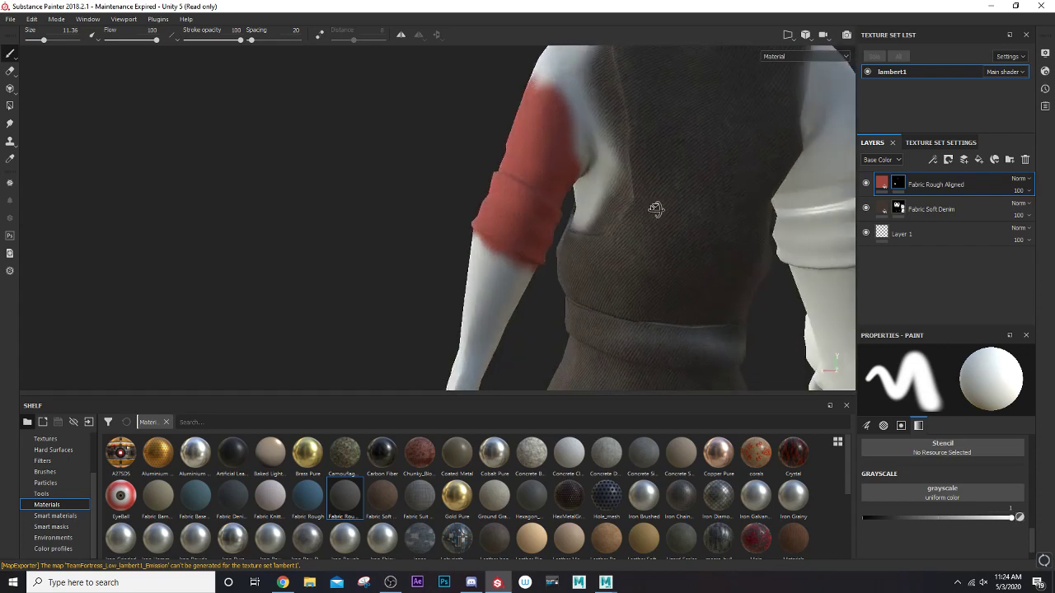
# - Extend the red fabric over the left shoulder, filling the gap between the chest and the sleeve
pyautogui.keyDown('alt'); pyautogui.moveTo(566, 193); pyautogui.dragTo(526, 130, button='middle'); pyautogui.keyUp('alt')
pyautogui.moveTo(525, 131)
pyautogui.keyDown('alt'); pyautogui.mouseDown()
pyautogui.moveTo(500, 205)
pyautogui.moveTo(570, 207)
pyautogui.moveTo(524, 251)
pyautogui.mouseUp(); pyautogui.keyUp('alt')
pyautogui.keyDown('alt'); pyautogui.moveTo(480, 216); pyautogui.dragTo(528, 243); pyautogui.keyUp('alt')
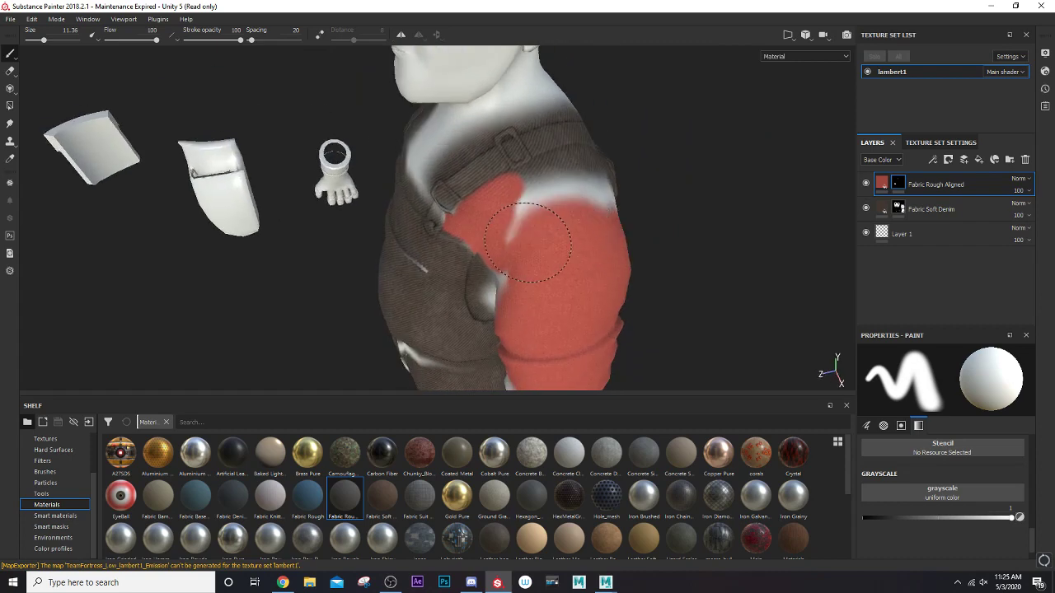
pyautogui.scroll(3, 540, 213)
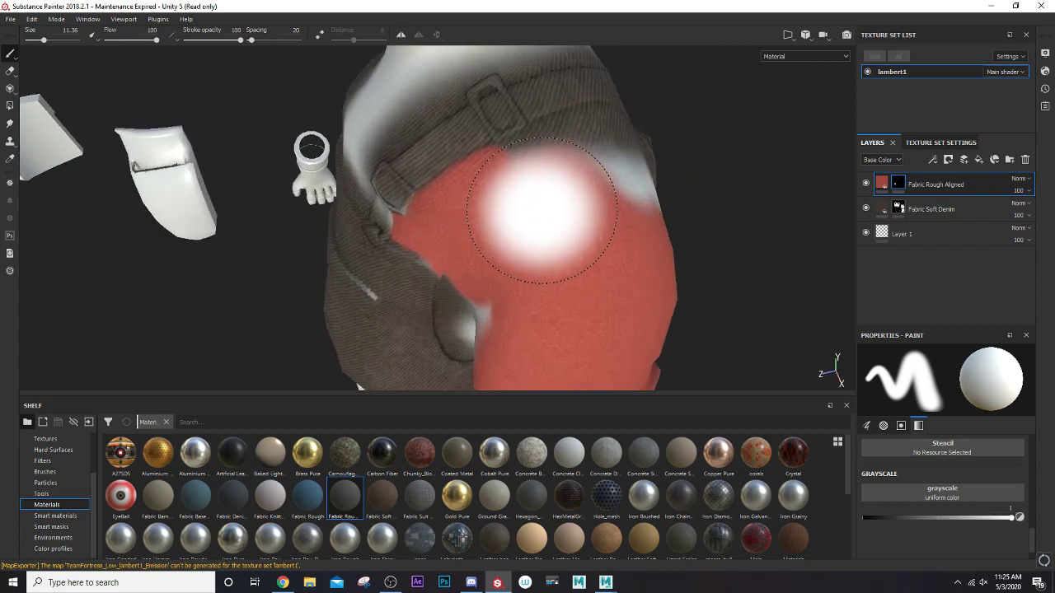
pyautogui.keyDown('alt'); pyautogui.moveTo(513, 206); pyautogui.dragTo(530, 266); pyautogui.keyUp('alt')
# - Reduce the brush in stages to 1.36 and paint red fabric up to the shoulder strap's edge beneath its buckle
pyautogui.press('[')
pyautogui.press('[')
pyautogui.press('[')
pyautogui.press('[')
pyautogui.press('[')
pyautogui.press('[')
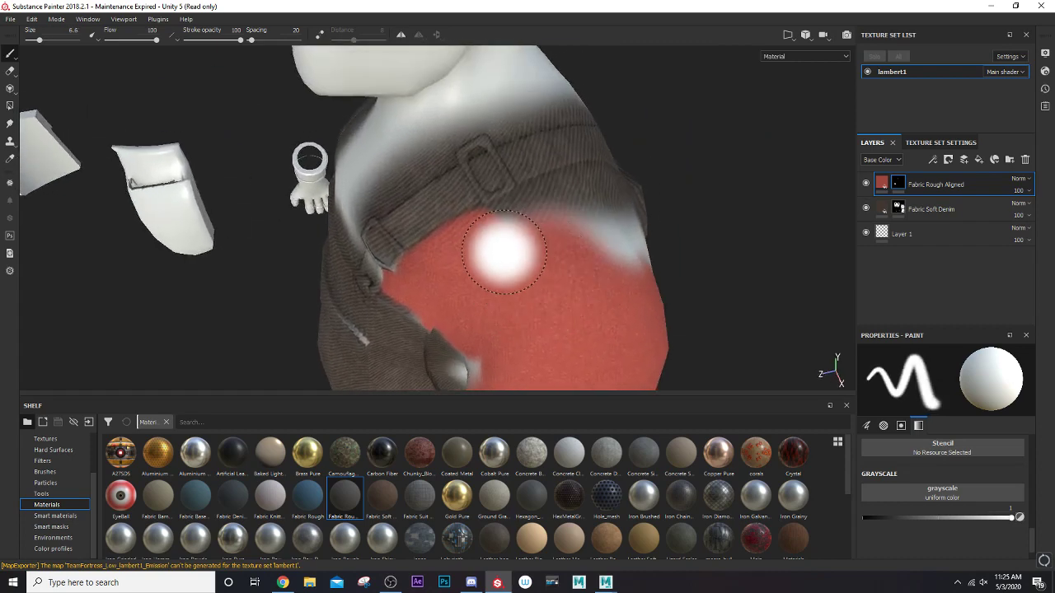
pyautogui.scroll(1, 509, 241)
pyautogui.moveTo(509, 241)
pyautogui.keyDown('alt'); pyautogui.mouseDown()
pyautogui.moveTo(490, 240)
pyautogui.moveTo(638, 266)
pyautogui.mouseUp(); pyautogui.keyUp('alt')
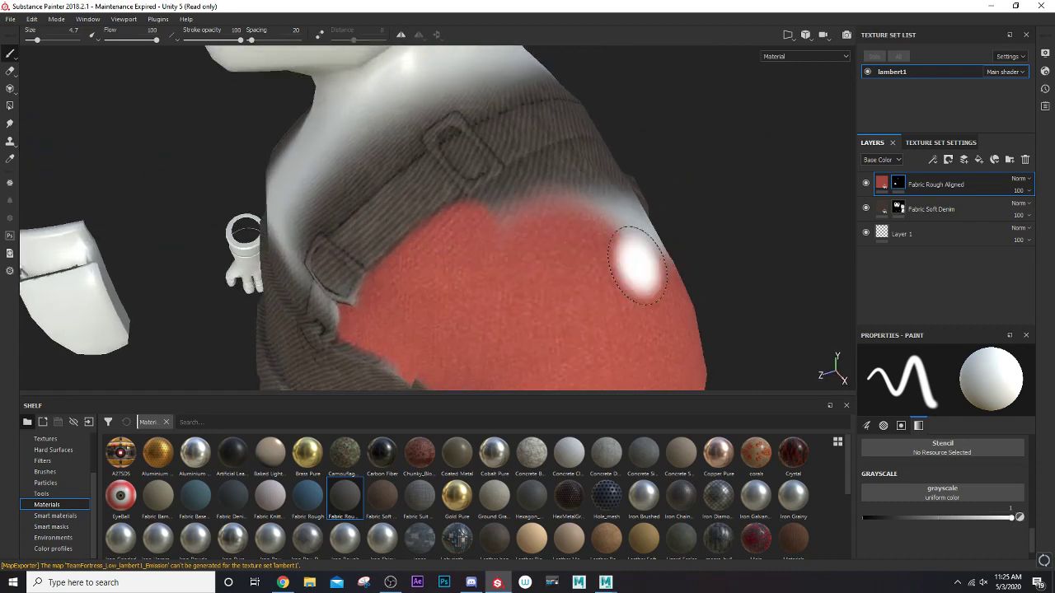
pyautogui.keyDown('ctrl'); pyautogui.moveTo(503, 244); pyautogui.dragTo(514, 237, button='right'); pyautogui.keyUp('ctrl')
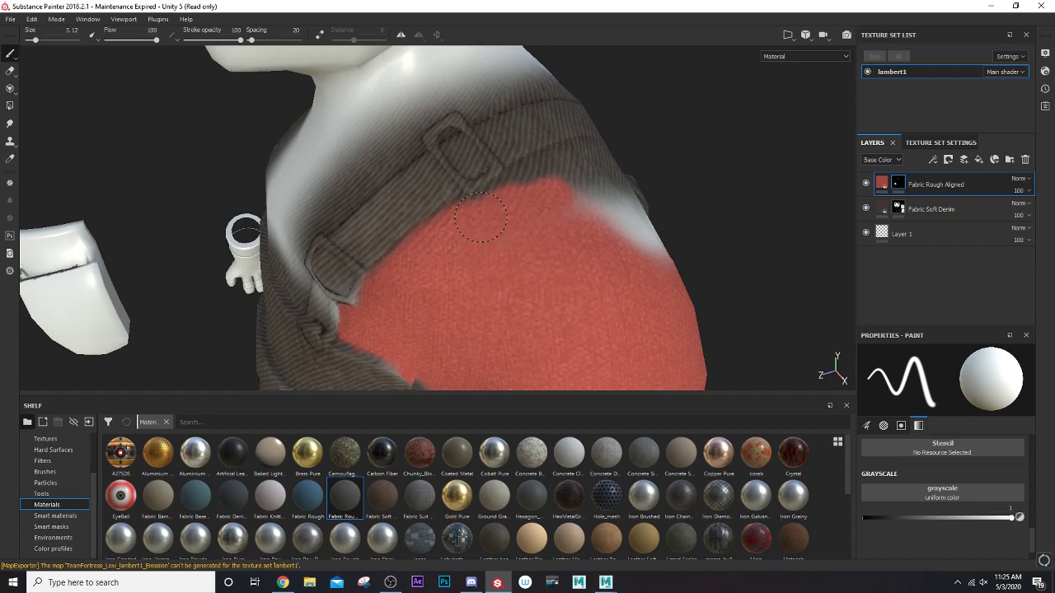
pyautogui.moveTo(477, 220)
pyautogui.keyDown('ctrl'); pyautogui.mouseDown(button='right')
pyautogui.moveTo(457, 214)
pyautogui.moveTo(462, 201)
pyautogui.mouseUp(button='right'); pyautogui.keyUp('ctrl')
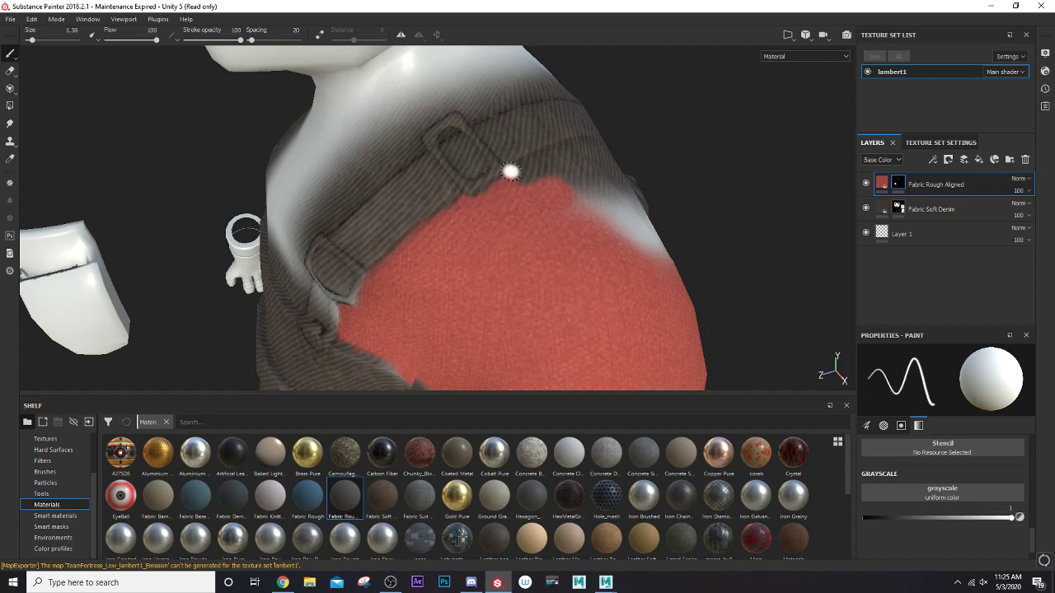
# - Continue the red fabric along the strap behind the buckle, and fill the shoulder beneath with a 3.88 brush
pyautogui.moveTo(511, 169)
pyautogui.keyDown('alt'); pyautogui.mouseDown()
pyautogui.moveTo(527, 209)
pyautogui.moveTo(599, 225)
pyautogui.moveTo(527, 263)
pyautogui.moveTo(449, 224)
pyautogui.moveTo(520, 226)
pyautogui.mouseUp(); pyautogui.keyUp('alt')
pyautogui.moveTo(449, 232)
pyautogui.mouseDown()
pyautogui.moveTo(524, 239)
pyautogui.moveTo(466, 246)
pyautogui.mouseUp()
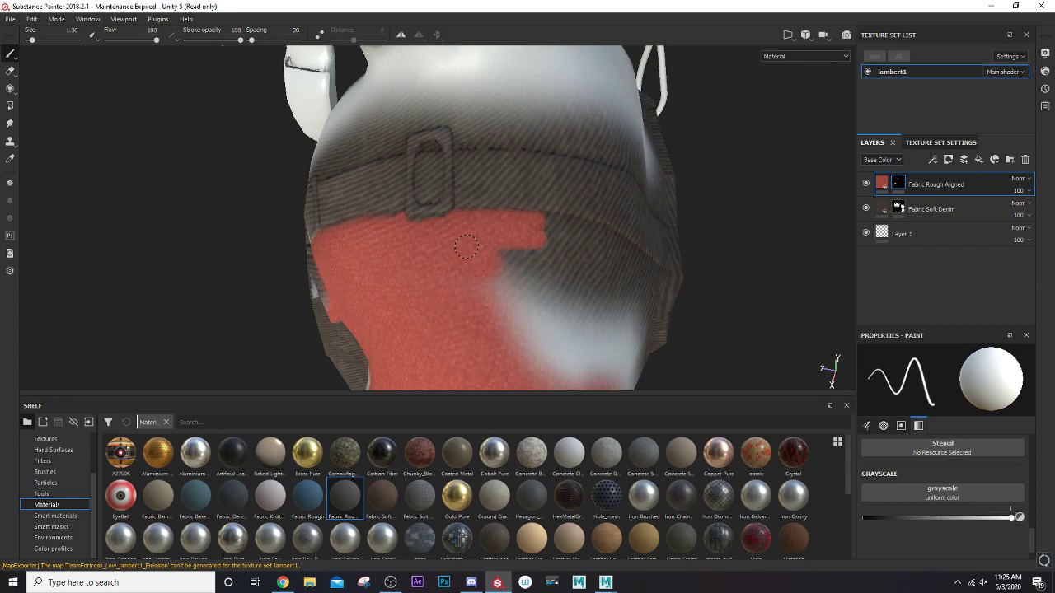
pyautogui.keyDown('ctrl'); pyautogui.moveTo(520, 258); pyautogui.dragTo(527, 268, button='right'); pyautogui.keyUp('ctrl')
pyautogui.moveTo(527, 268)
pyautogui.mouseDown()
pyautogui.moveTo(511, 305)
pyautogui.moveTo(523, 326)
pyautogui.mouseUp()
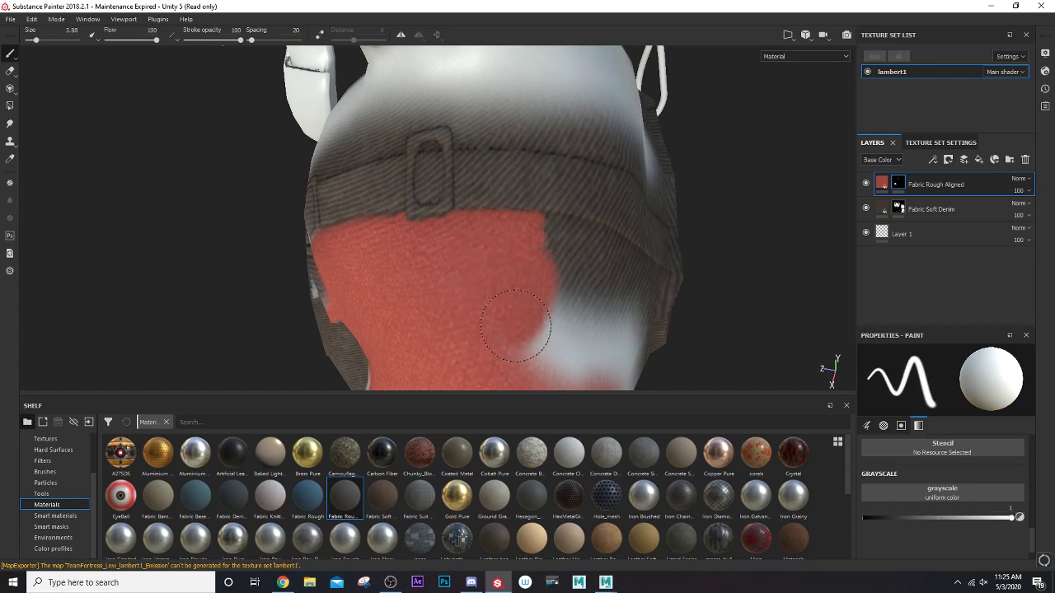
# - Enlarge the brush to 5.62 and spread the red fabric over the back of the left shoulder
pyautogui.scroll(-2, 524, 285)
pyautogui.moveTo(524, 281)
pyautogui.keyDown('alt'); pyautogui.mouseDown()
pyautogui.moveTo(549, 308)
pyautogui.moveTo(351, 285)
pyautogui.moveTo(503, 304)
pyautogui.moveTo(445, 213)
pyautogui.mouseUp(); pyautogui.keyUp('alt')
pyautogui.keyDown('ctrl'); pyautogui.moveTo(467, 254); pyautogui.dragTo(471, 265, button='right'); pyautogui.keyUp('ctrl')
pyautogui.moveTo(471, 265)
pyautogui.mouseDown()
pyautogui.moveTo(506, 247)
pyautogui.moveTo(505, 216)
pyautogui.mouseUp()
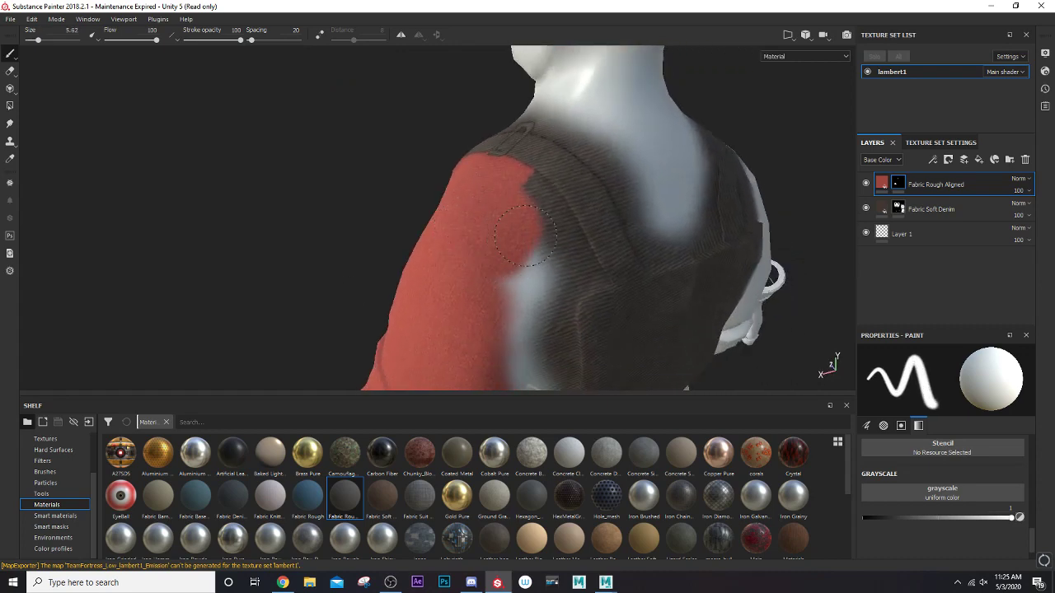
# - Shrink the brush to 2.46 and extend the red fabric down the rear strap's edge and toward the back of the armpit
pyautogui.keyDown('alt'); pyautogui.moveTo(543, 245); pyautogui.dragTo(471, 247); pyautogui.keyUp('alt')
pyautogui.keyDown('alt'); pyautogui.moveTo(471, 247); pyautogui.dragTo(502, 210, button='right'); pyautogui.keyUp('alt')
pyautogui.keyDown('alt'); pyautogui.moveTo(502, 210); pyautogui.dragTo(436, 226); pyautogui.keyUp('alt')
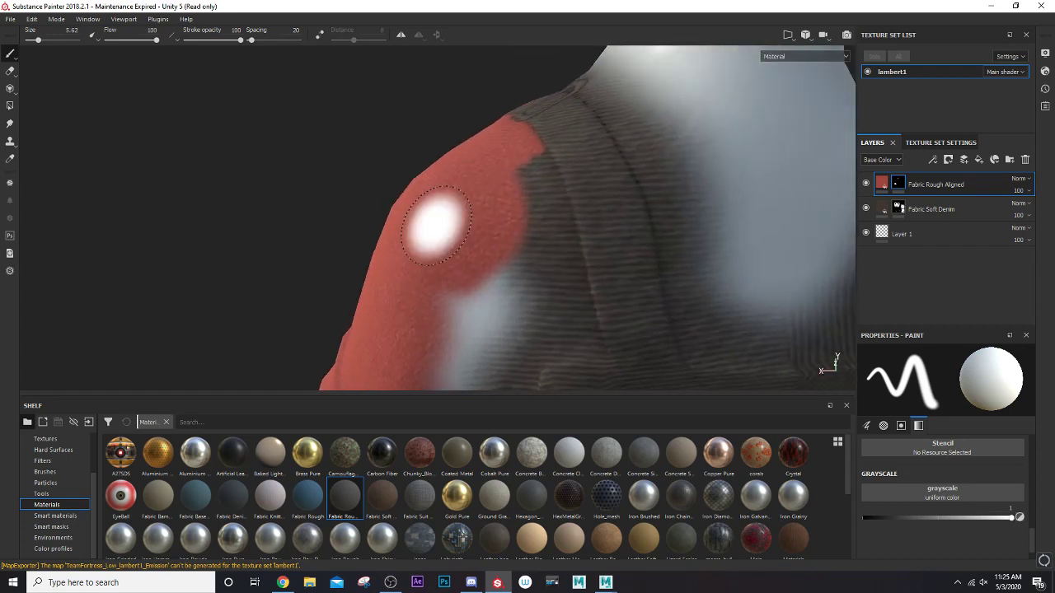
pyautogui.keyDown('ctrl'); pyautogui.moveTo(436, 221); pyautogui.dragTo(526, 158, button='right'); pyautogui.keyUp('ctrl')
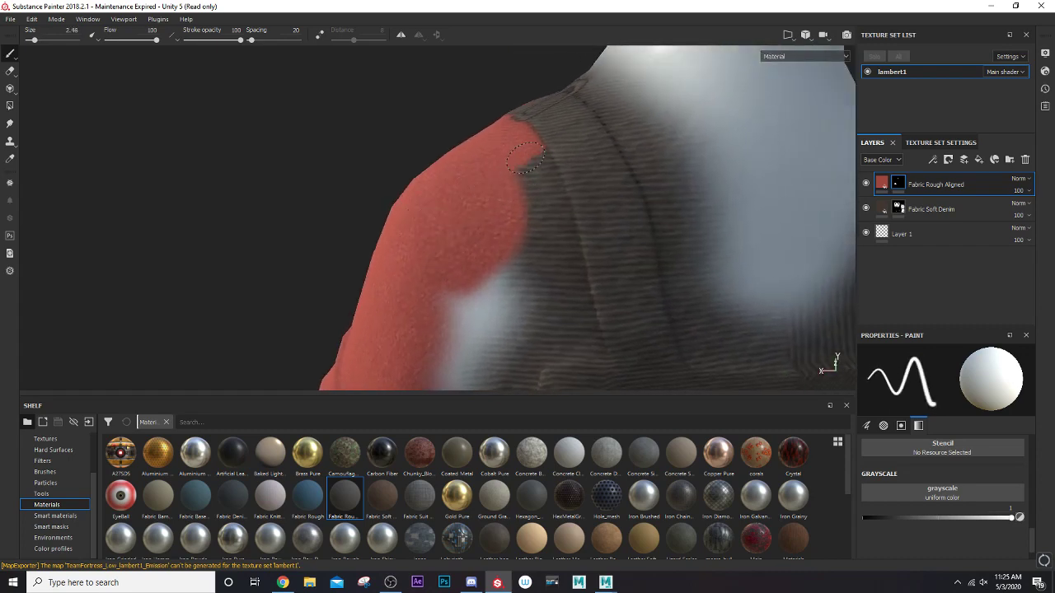
pyautogui.moveTo(525, 158)
pyautogui.mouseDown()
pyautogui.moveTo(556, 213)
pyautogui.moveTo(538, 225)
pyautogui.moveTo(569, 221)
pyautogui.moveTo(556, 241)
pyautogui.moveTo(565, 276)
pyautogui.moveTo(536, 262)
pyautogui.moveTo(434, 294)
pyautogui.moveTo(449, 320)
pyautogui.moveTo(490, 311)
pyautogui.moveTo(501, 182)
pyautogui.mouseUp()
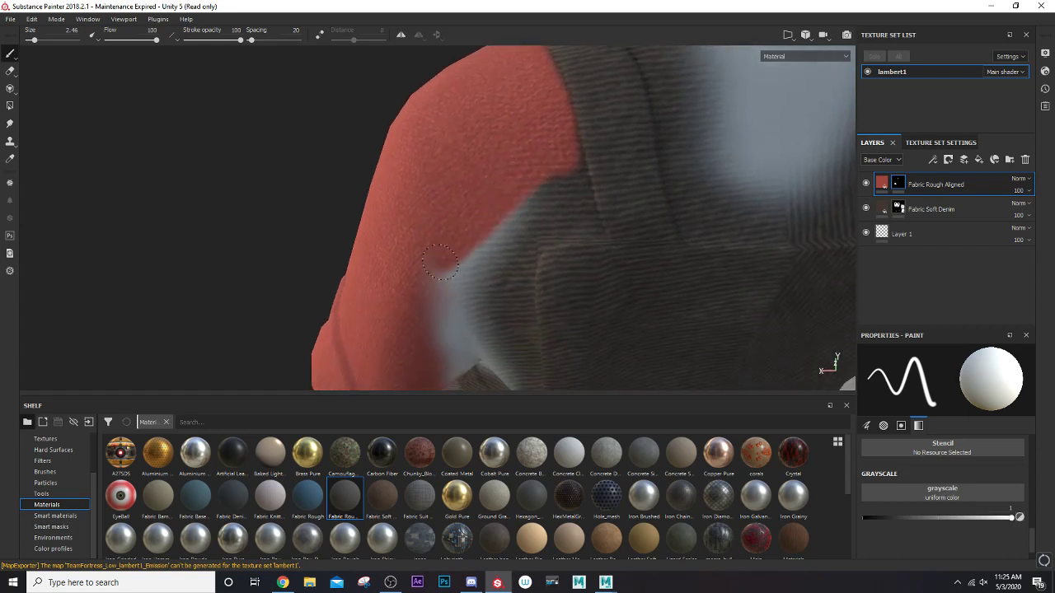
# - Outline the lower rear strap and the back panel's upper edge in red, reducing the brush from 1.87 to 0.93
pyautogui.press('[')
pyautogui.press('[')
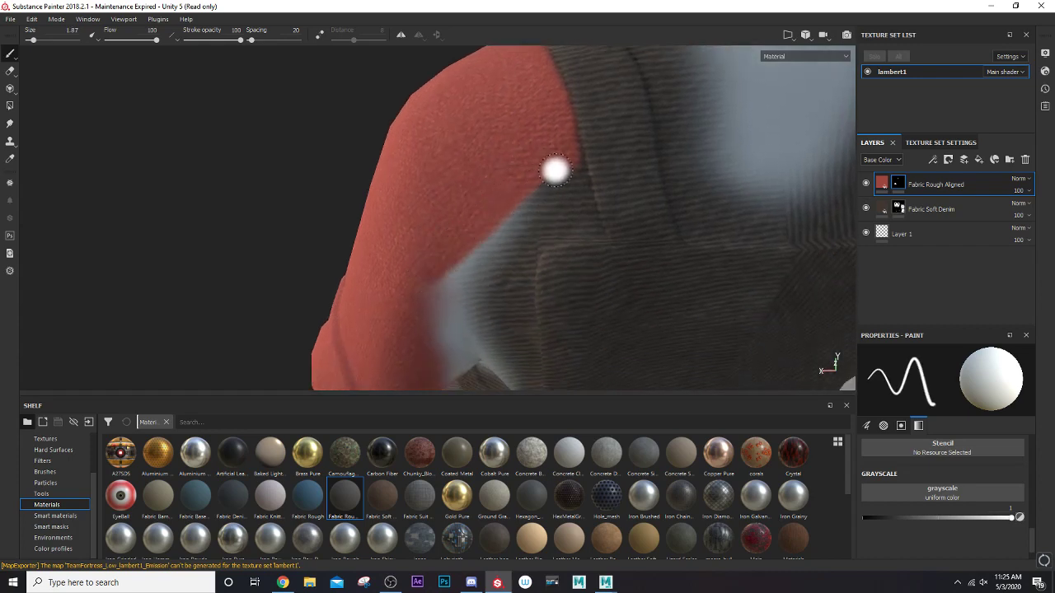
pyautogui.moveTo(569, 162); pyautogui.dragTo(589, 216)
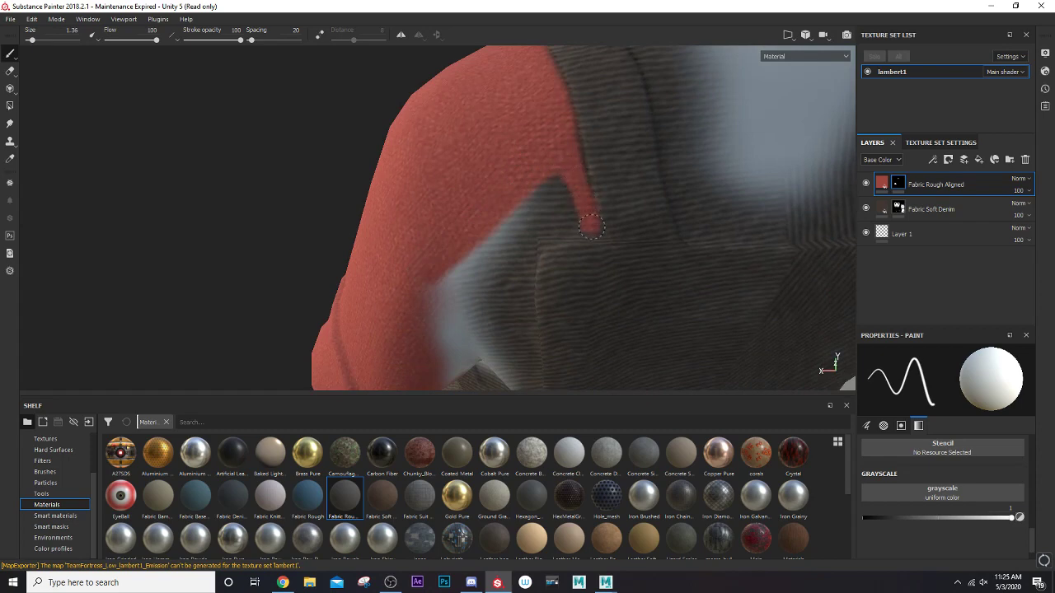
pyautogui.press('[')
pyautogui.press('[')
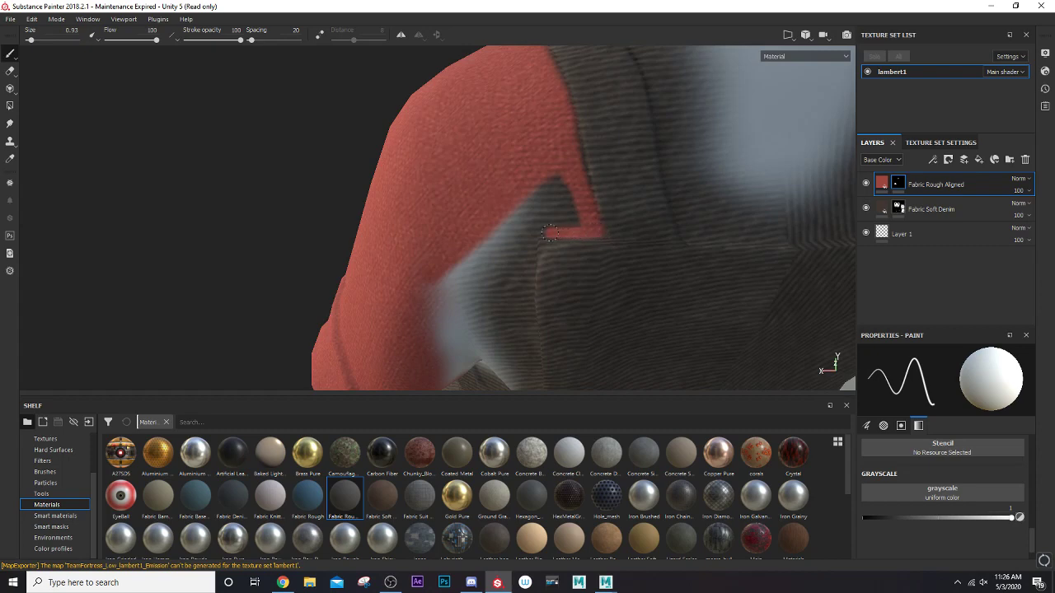
# - Enlarge the brush to 2.46 and fill the corner between the rear strap and the back panel's upper edge with red
pyautogui.press(']')
pyautogui.press(']')
pyautogui.press(']')
pyautogui.moveTo(505, 234)
pyautogui.mouseDown()
pyautogui.moveTo(492, 227)
pyautogui.moveTo(578, 206)
pyautogui.moveTo(548, 182)
pyautogui.mouseUp()
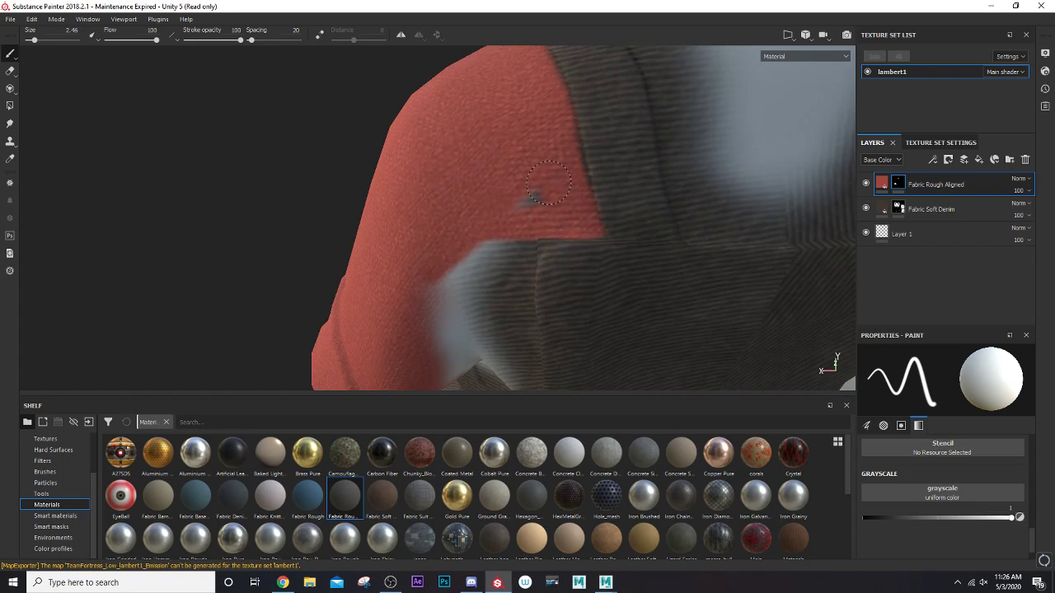
# - Set the brush to 1.36 and outline the back panel's side edge in red down around its lower corner
pyautogui.press('[')
pyautogui.press('[')
pyautogui.moveTo(497, 217)
pyautogui.keyDown('alt'); pyautogui.mouseDown()
pyautogui.moveTo(514, 223)
pyautogui.moveTo(527, 151)
pyautogui.moveTo(547, 121)
pyautogui.moveTo(534, 148)
pyautogui.mouseUp(); pyautogui.keyUp('alt')
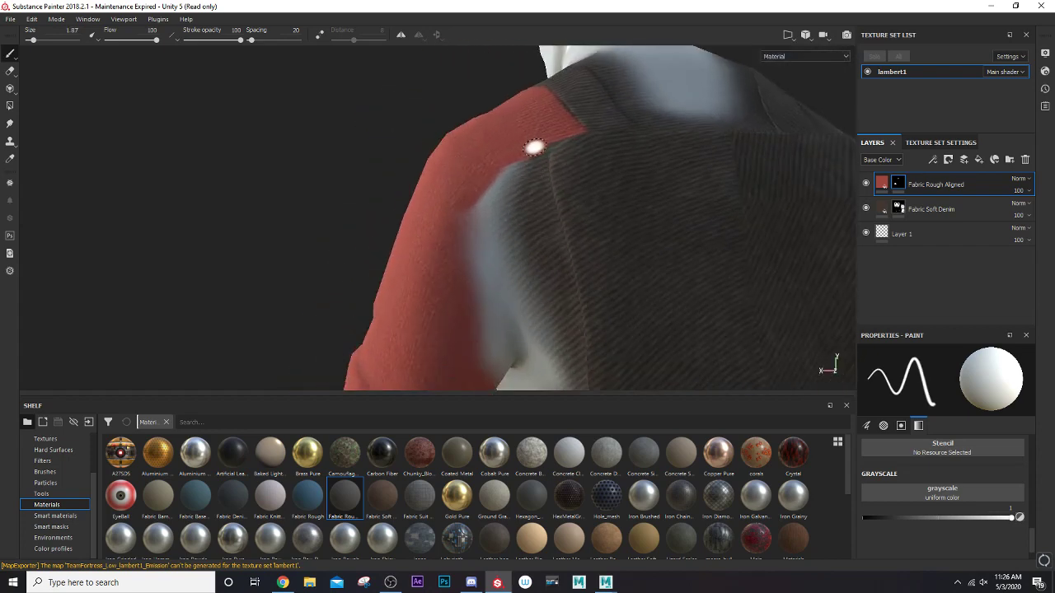
pyautogui.press('[')
pyautogui.press('[')
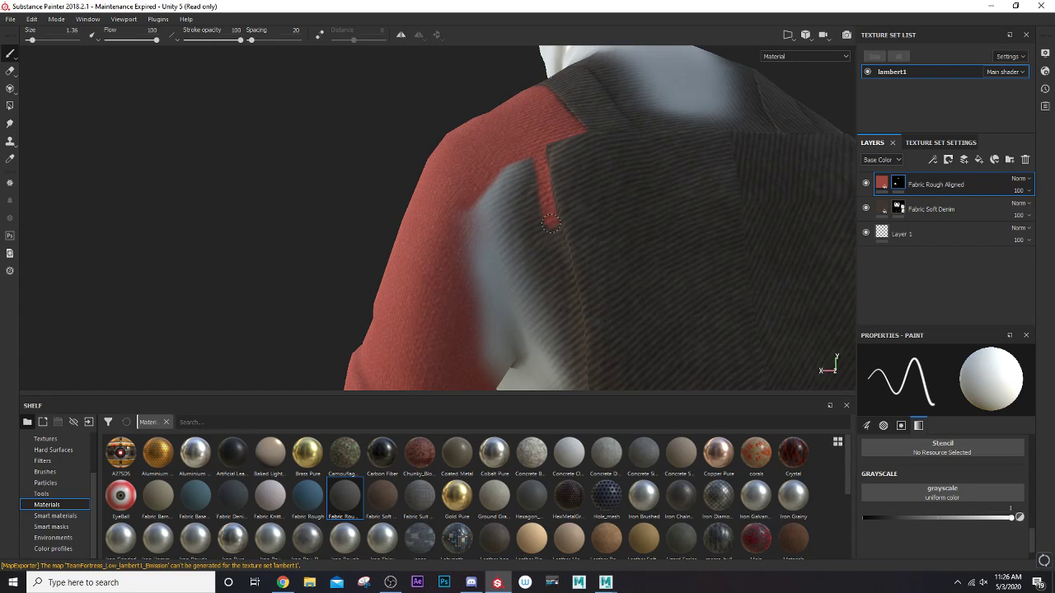
pyautogui.moveTo(552, 237); pyautogui.dragTo(549, 221)
pyautogui.keyDown('alt'); pyautogui.moveTo(551, 255); pyautogui.dragTo(544, 132, button='middle'); pyautogui.keyUp('alt')
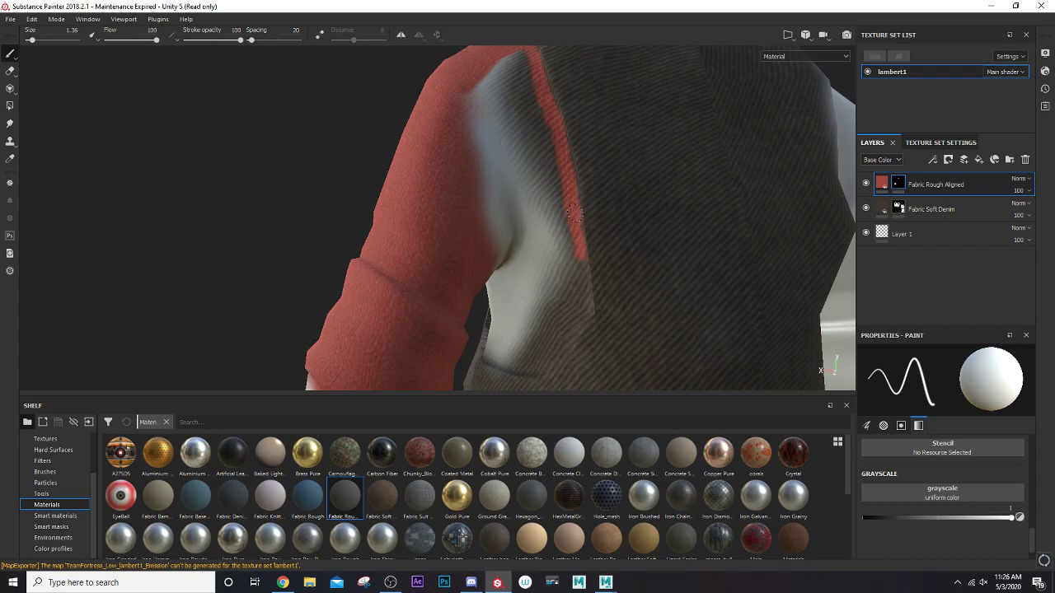
pyautogui.scroll(3, 573, 246)
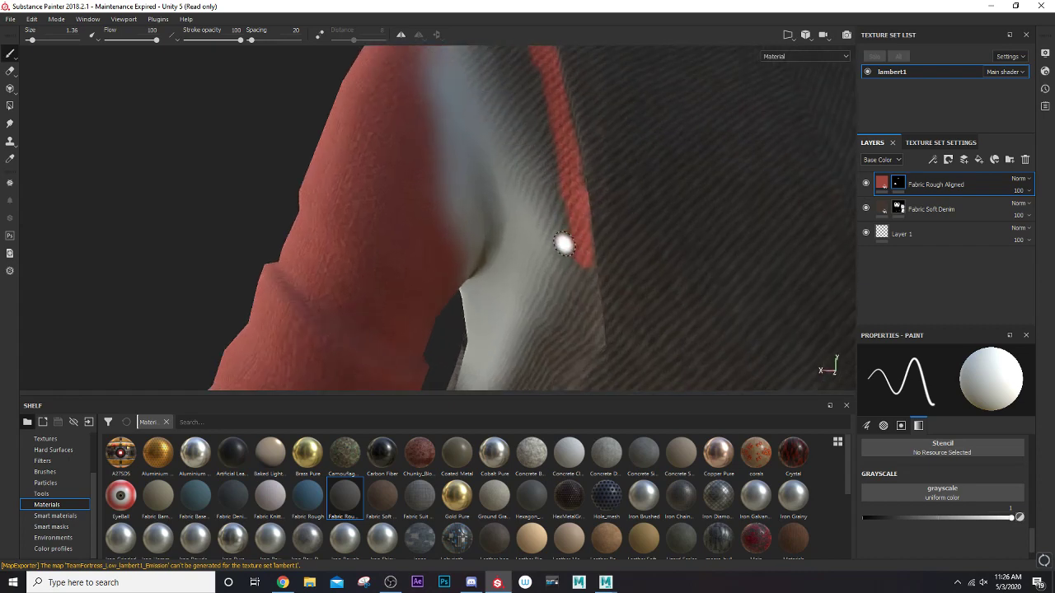
pyautogui.keyDown('alt'); pyautogui.moveTo(566, 242); pyautogui.dragTo(563, 118, button='middle'); pyautogui.keyUp('alt')
pyautogui.click(582, 134)
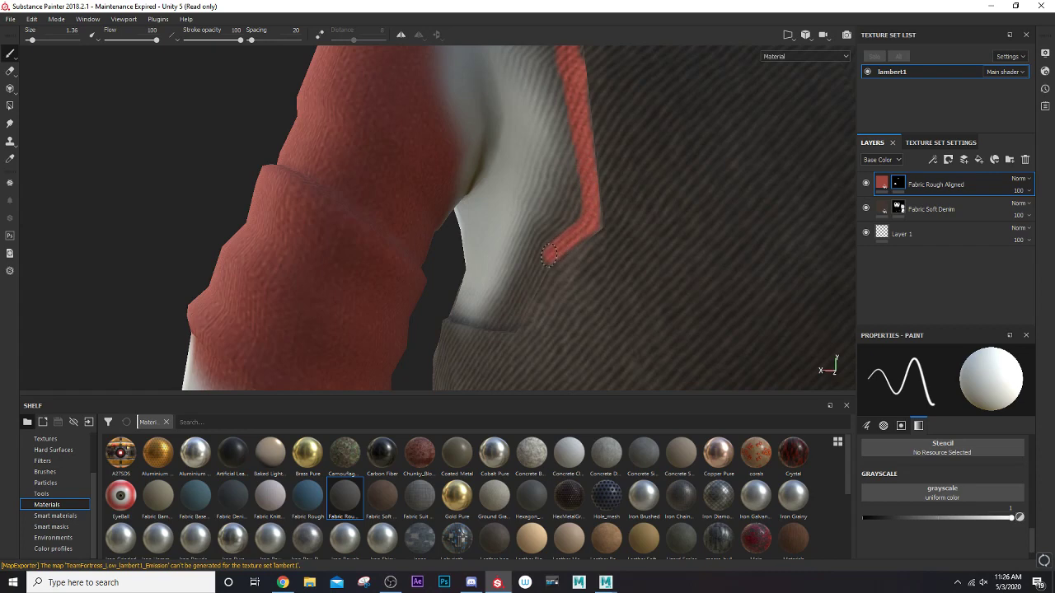
# - Fill red fabric from the back panel's lower corner toward the left armpit, using brush sizes 2.46 and 3.88
pyautogui.press(']')
pyautogui.press(']')
pyautogui.press(']')
pyautogui.moveTo(579, 200); pyautogui.dragTo(536, 255)
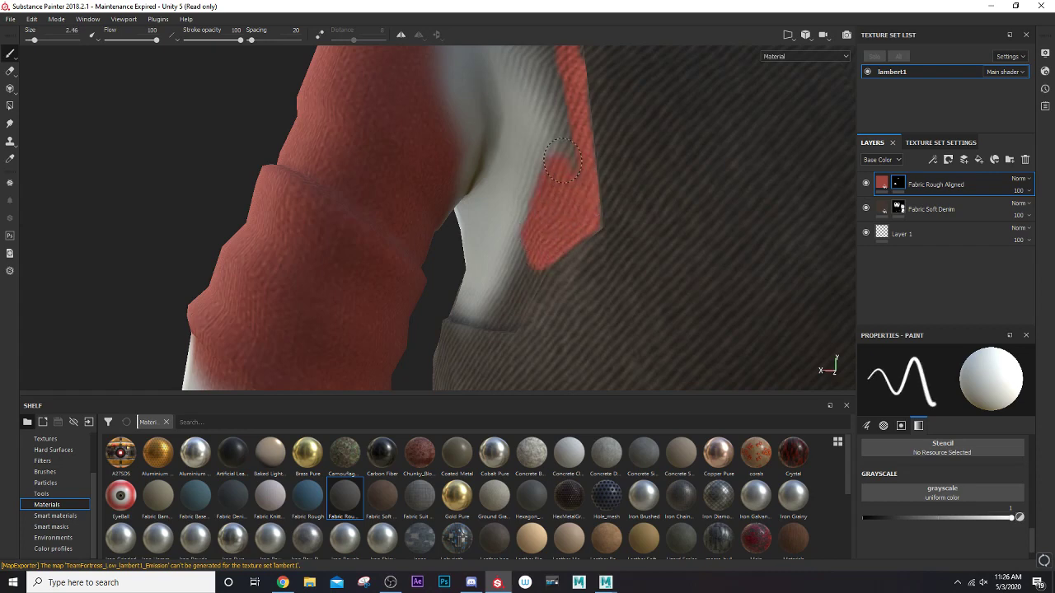
pyautogui.moveTo(558, 158)
pyautogui.keyDown('alt'); pyautogui.mouseDown()
pyautogui.moveTo(537, 231)
pyautogui.moveTo(544, 254)
pyautogui.mouseUp(); pyautogui.keyUp('alt')
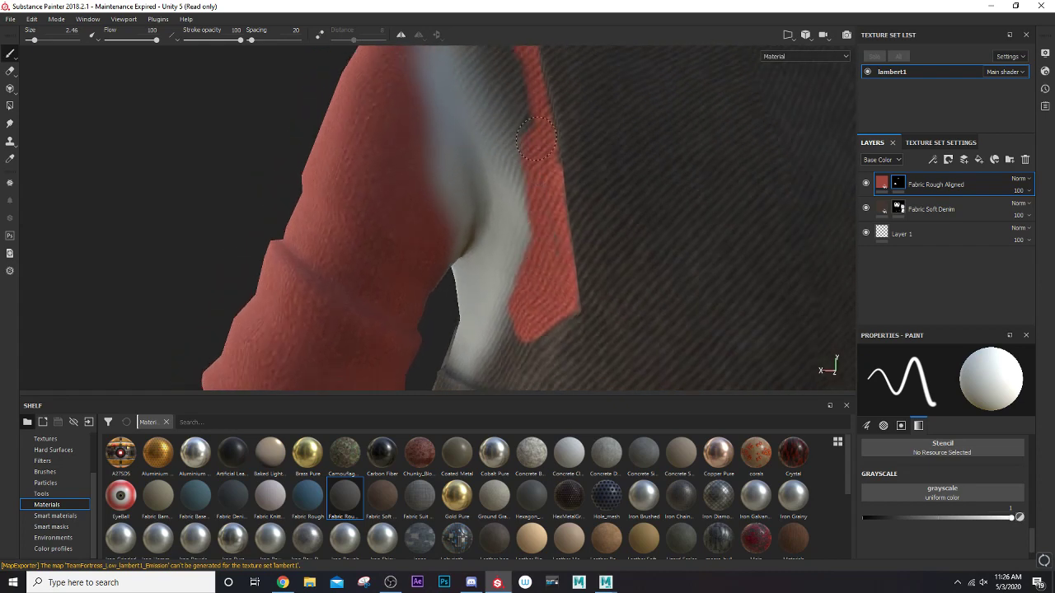
pyautogui.keyDown('ctrl'); pyautogui.moveTo(518, 221); pyautogui.dragTo(533, 221, button='right'); pyautogui.keyUp('ctrl')
pyautogui.moveTo(524, 247)
pyautogui.mouseDown()
pyautogui.moveTo(522, 178)
pyautogui.moveTo(516, 283)
pyautogui.moveTo(501, 264)
pyautogui.moveTo(493, 181)
pyautogui.moveTo(471, 235)
pyautogui.moveTo(453, 224)
pyautogui.moveTo(465, 179)
pyautogui.moveTo(454, 158)
pyautogui.mouseUp()
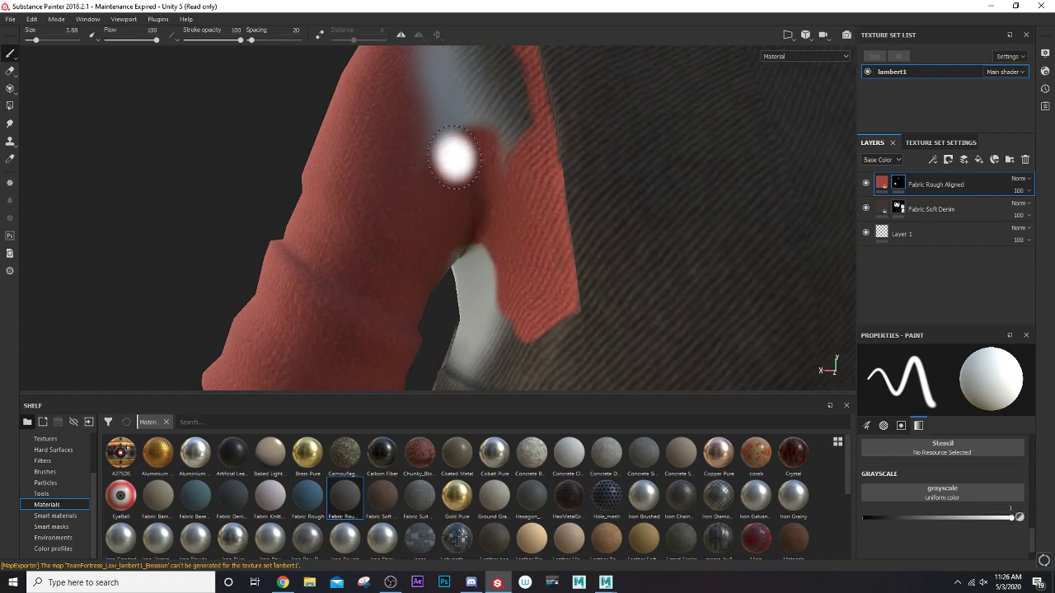
# - Fill the remaining gaps between the left sleeve and the back panel's side edge with red, using brush sizes 5.62 and 3.88
pyautogui.keyDown('alt'); pyautogui.moveTo(454, 157); pyautogui.dragTo(407, 264, button='middle'); pyautogui.keyUp('alt')
pyautogui.keyDown('ctrl'); pyautogui.moveTo(407, 259); pyautogui.dragTo(419, 237, button='right'); pyautogui.keyUp('ctrl')
pyautogui.moveTo(409, 246); pyautogui.dragTo(379, 147)
pyautogui.keyDown('alt'); pyautogui.moveTo(403, 176); pyautogui.dragTo(390, 228, button='middle'); pyautogui.keyUp('alt')
pyautogui.moveTo(403, 159)
pyautogui.mouseDown()
pyautogui.moveTo(413, 307)
pyautogui.moveTo(421, 147)
pyautogui.moveTo(423, 159)
pyautogui.mouseUp()
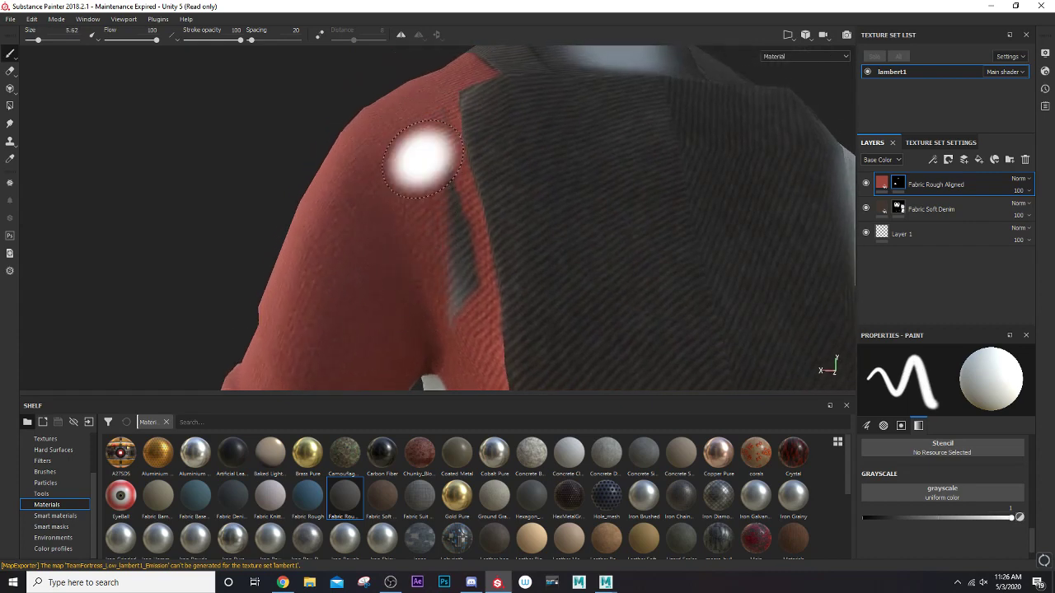
pyautogui.keyDown('ctrl'); pyautogui.moveTo(422, 159); pyautogui.dragTo(422, 140, button='right'); pyautogui.keyUp('ctrl')
pyautogui.moveTo(449, 177); pyautogui.dragTo(461, 284)
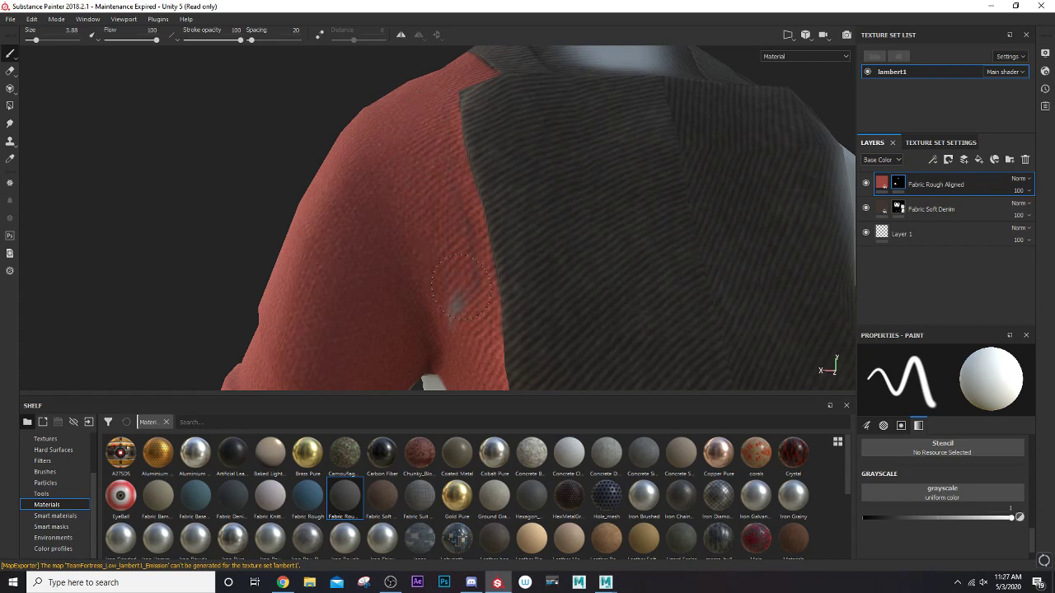
# - Extend the red below the left armpit to the overalls' rear side edge, reducing the brush from 3.88 to 1.87
pyautogui.moveTo(455, 214)
pyautogui.keyDown('alt'); pyautogui.mouseDown()
pyautogui.moveTo(431, 247)
pyautogui.moveTo(429, 165)
pyautogui.moveTo(393, 207)
pyautogui.moveTo(438, 250)
pyautogui.moveTo(404, 210)
pyautogui.mouseUp(); pyautogui.keyUp('alt')
pyautogui.moveTo(487, 241)
pyautogui.mouseDown()
pyautogui.moveTo(528, 247)
pyautogui.moveTo(540, 278)
pyautogui.moveTo(531, 248)
pyautogui.moveTo(544, 296)
pyautogui.moveTo(532, 316)
pyautogui.moveTo(556, 325)
pyautogui.mouseUp()
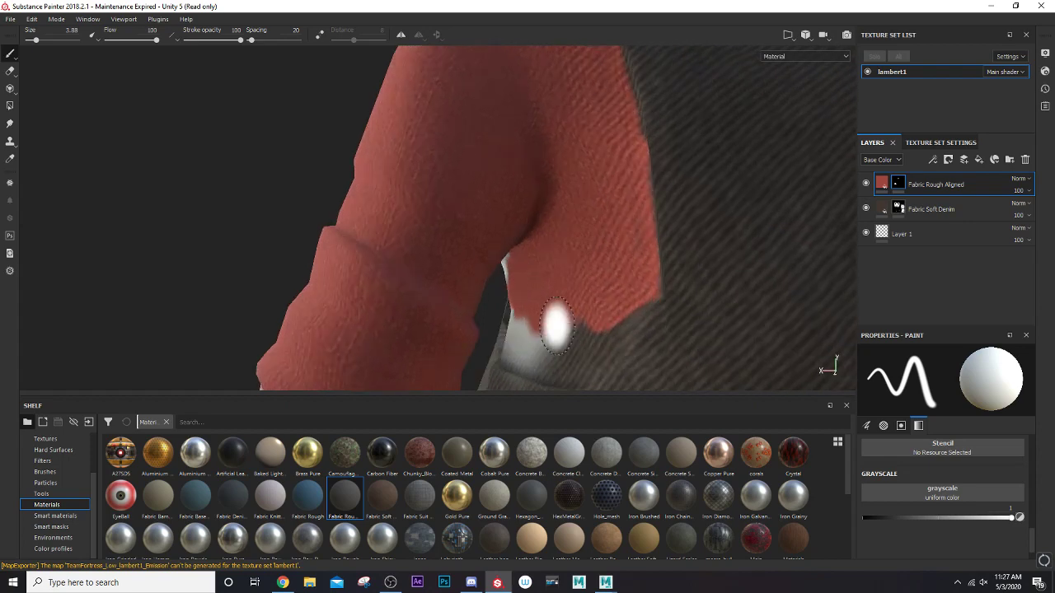
pyautogui.keyDown('alt'); pyautogui.moveTo(555, 324); pyautogui.dragTo(501, 235, button='middle'); pyautogui.keyUp('alt')
pyautogui.moveTo(501, 236)
pyautogui.keyDown('alt'); pyautogui.mouseDown()
pyautogui.moveTo(531, 231)
pyautogui.moveTo(499, 226)
pyautogui.moveTo(482, 241)
pyautogui.moveTo(547, 207)
pyautogui.moveTo(555, 247)
pyautogui.mouseUp(); pyautogui.keyUp('alt')
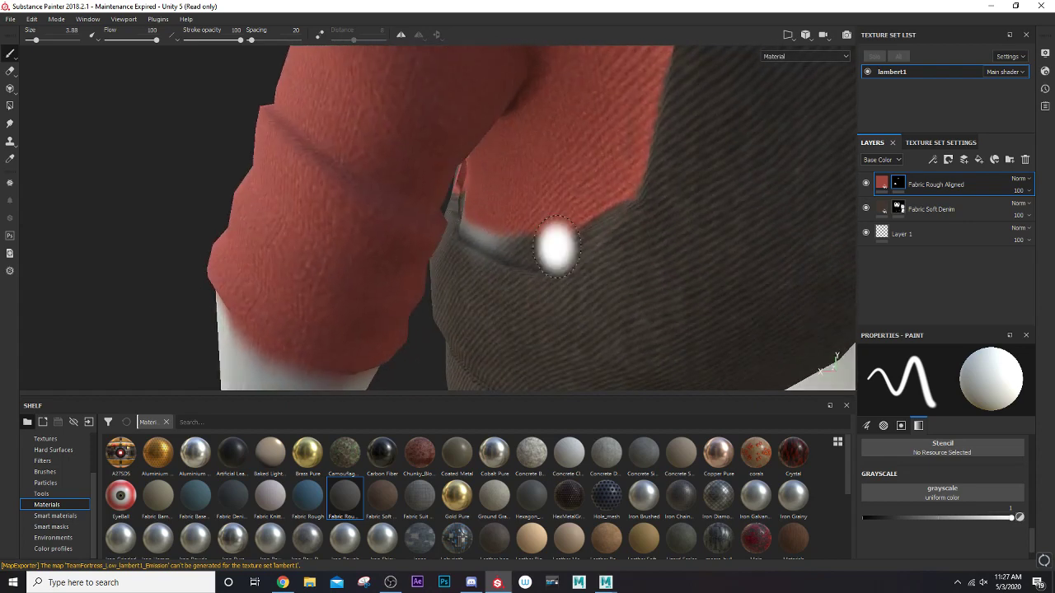
pyautogui.press('[')
pyautogui.moveTo(552, 226)
pyautogui.keyDown('ctrl'); pyautogui.mouseDown(button='right')
pyautogui.moveTo(600, 189)
pyautogui.moveTo(612, 192)
pyautogui.moveTo(575, 206)
pyautogui.moveTo(561, 231)
pyautogui.mouseUp(button='right'); pyautogui.keyUp('ctrl')
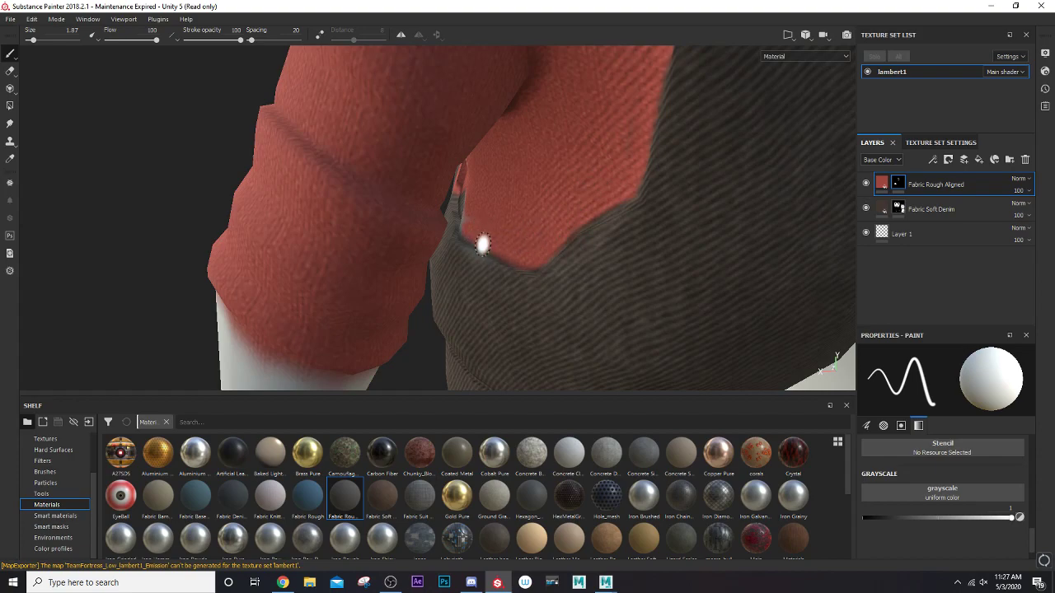
# - Set the mask grayscale to 0 and erase the red overspill on the front overalls beside the side opening
pyautogui.keyDown('alt'); pyautogui.moveTo(445, 234); pyautogui.dragTo(931, 239); pyautogui.keyUp('alt')
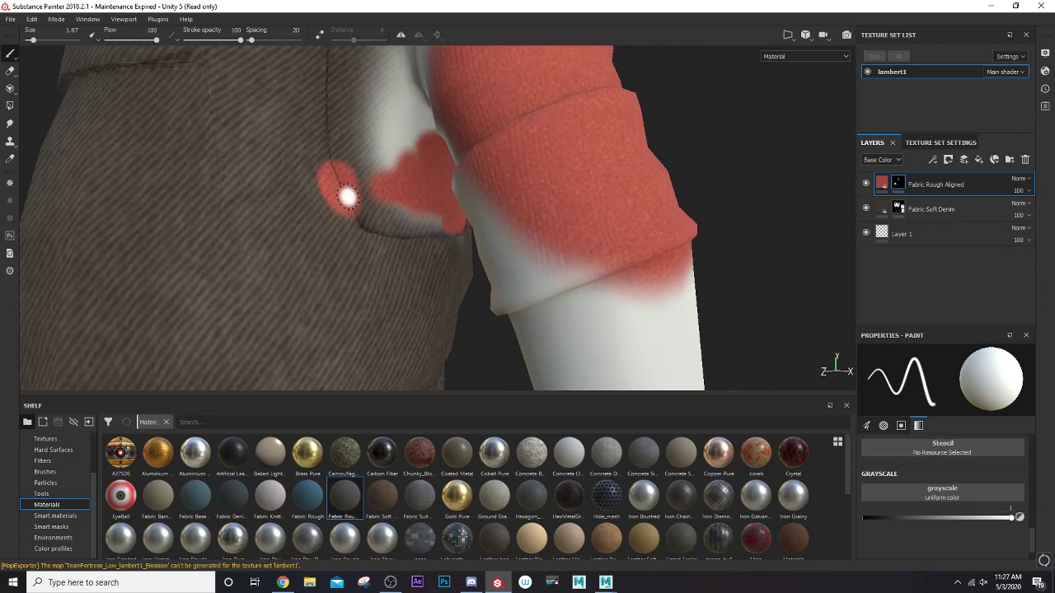
pyautogui.moveTo(1019, 518); pyautogui.dragTo(863, 517)
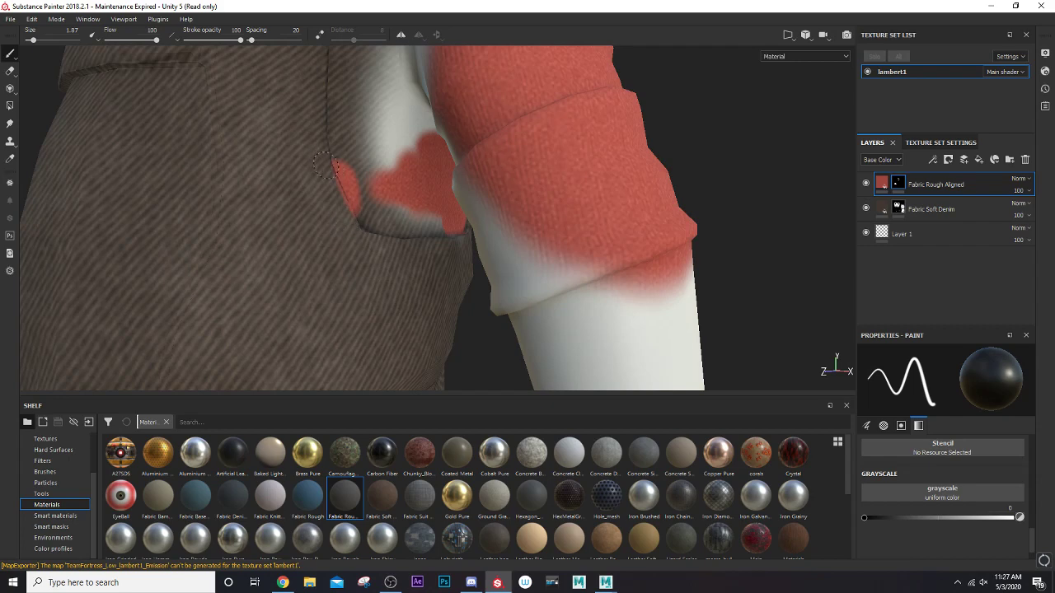
pyautogui.scroll(4, 349, 226)
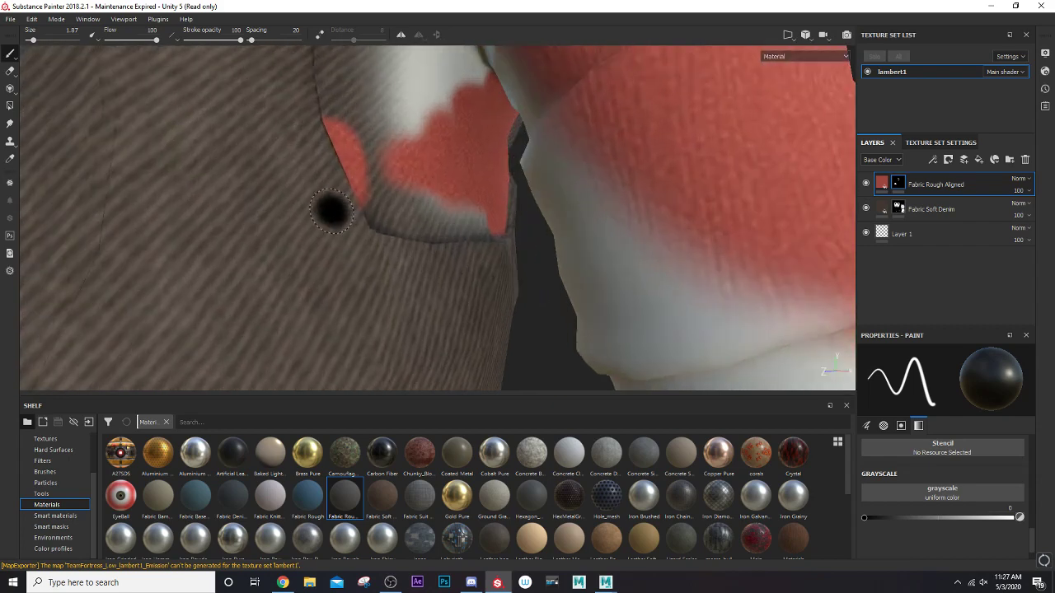
pyautogui.hotkey('alt', 'Tab')
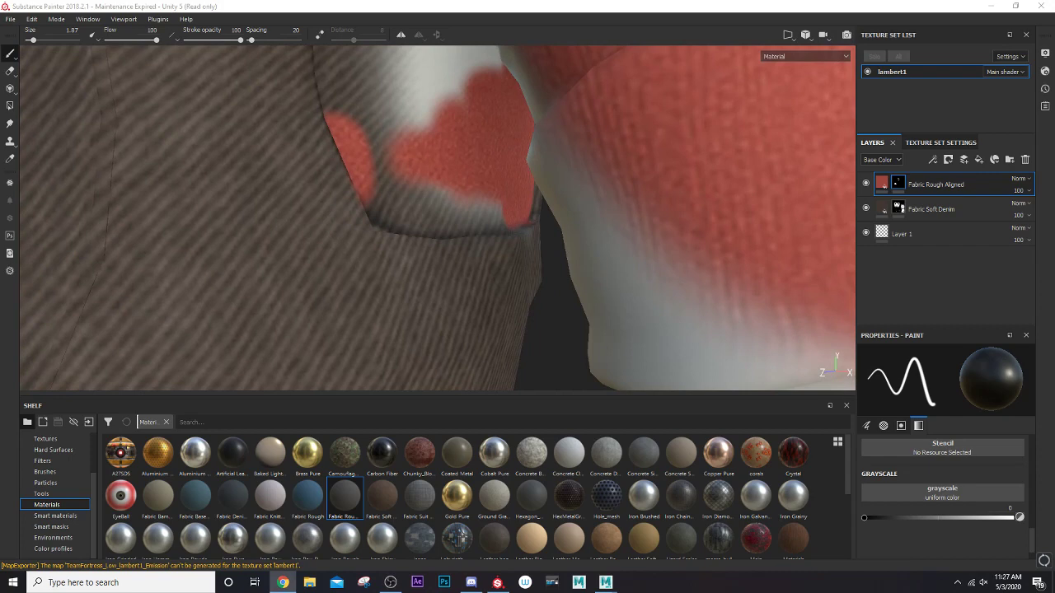
pyautogui.keyDown('alt'); pyautogui.moveTo(403, 189); pyautogui.dragTo(372, 197); pyautogui.keyUp('alt')
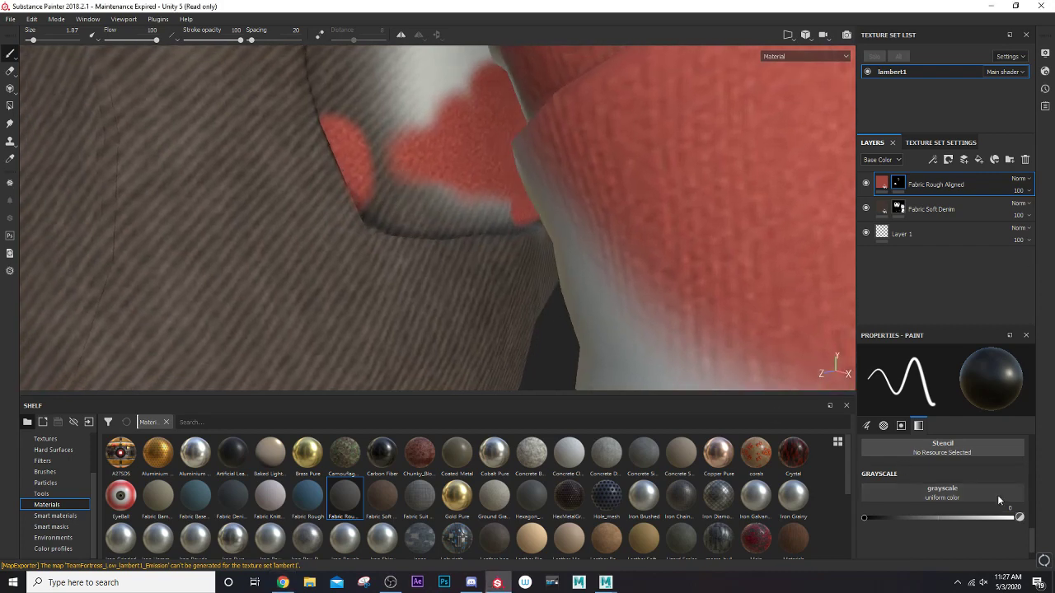
# - Set the mask grayscale back to 1 and fill the side opening's lower corner with red, using brush sizes up to 3.88
pyautogui.click(1020, 517)
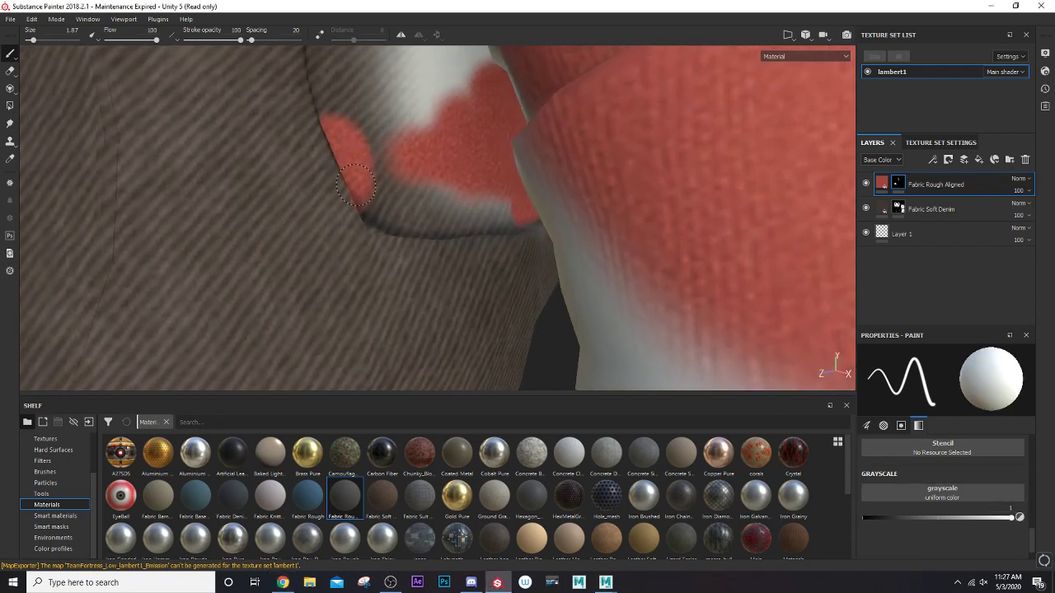
pyautogui.moveTo(365, 205)
pyautogui.mouseDown()
pyautogui.moveTo(377, 224)
pyautogui.moveTo(500, 218)
pyautogui.moveTo(448, 212)
pyautogui.moveTo(376, 153)
pyautogui.moveTo(398, 176)
pyautogui.moveTo(459, 195)
pyautogui.moveTo(477, 188)
pyautogui.mouseUp()
pyautogui.press('p')
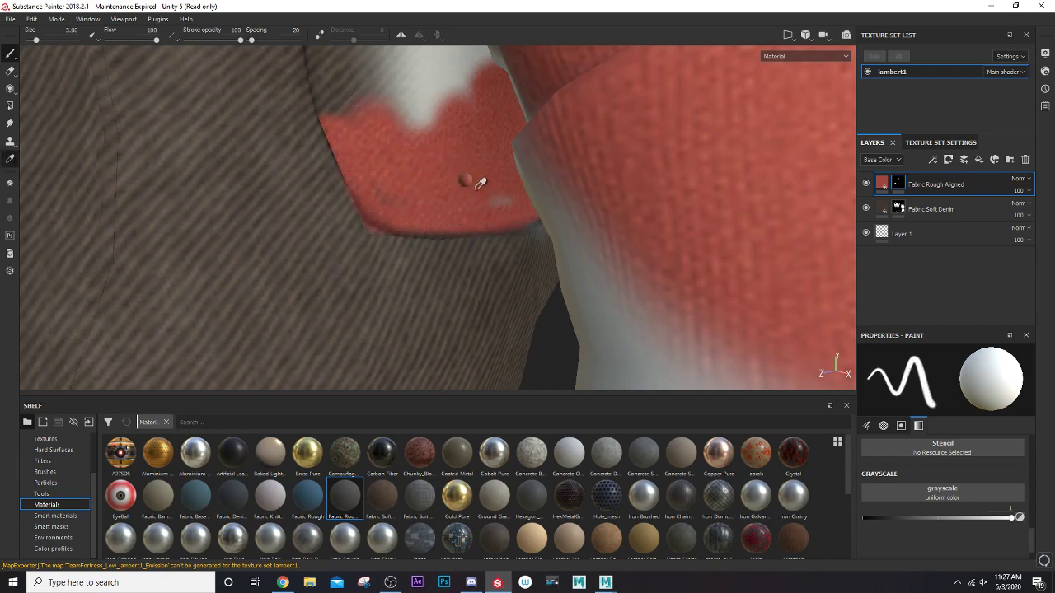
pyautogui.keyDown('ctrl'); pyautogui.moveTo(423, 190); pyautogui.dragTo(395, 186, button='right'); pyautogui.keyUp('ctrl')
pyautogui.scroll(1, 405, 167)
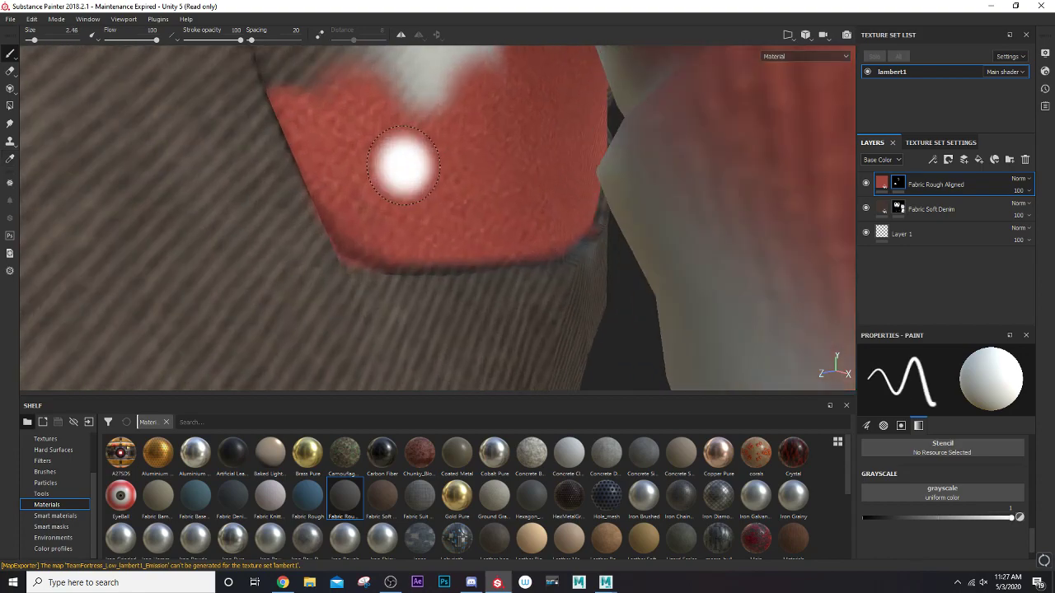
# - Continue the red fabric up the shirt's side opening with brush sizes 2.46 and 3.88
pyautogui.scroll(-2, 398, 155)
pyautogui.keyDown('alt'); pyautogui.moveTo(386, 157); pyautogui.dragTo(404, 240, button='middle'); pyautogui.keyUp('alt')
pyautogui.moveTo(405, 241)
pyautogui.mouseDown()
pyautogui.moveTo(382, 204)
pyautogui.moveTo(379, 218)
pyautogui.moveTo(401, 187)
pyautogui.moveTo(452, 191)
pyautogui.moveTo(447, 201)
pyautogui.moveTo(496, 183)
pyautogui.moveTo(492, 175)
pyautogui.mouseUp()
pyautogui.moveTo(468, 204)
pyautogui.mouseDown()
pyautogui.moveTo(457, 172)
pyautogui.moveTo(472, 239)
pyautogui.mouseUp()
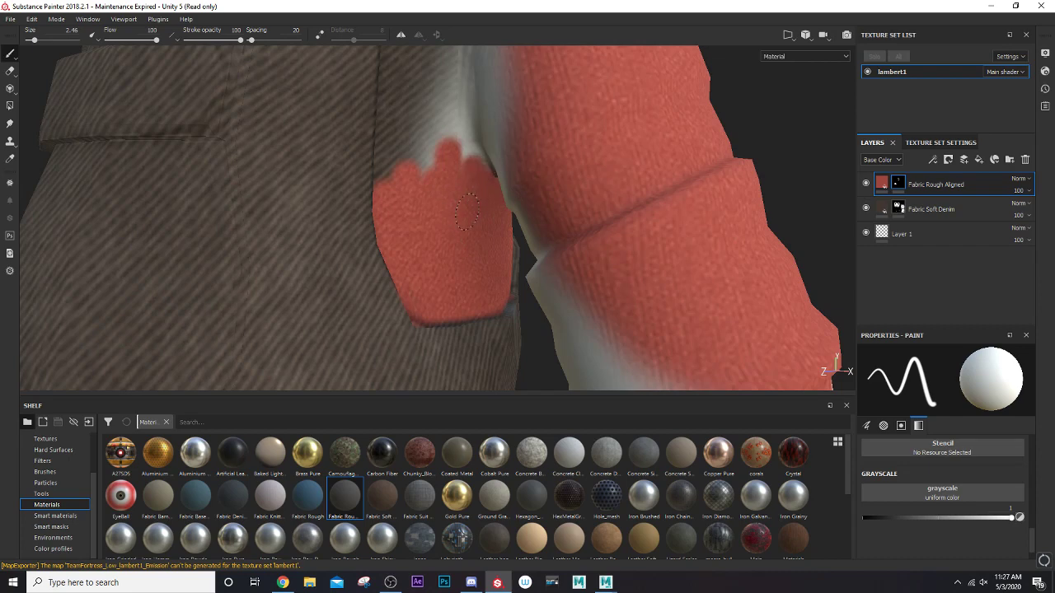
pyautogui.keyDown('ctrl'); pyautogui.moveTo(476, 181); pyautogui.dragTo(489, 182, button='right'); pyautogui.keyUp('ctrl')
pyautogui.moveTo(477, 183)
pyautogui.mouseDown()
pyautogui.moveTo(449, 136)
pyautogui.moveTo(411, 152)
pyautogui.mouseUp()
pyautogui.moveTo(398, 196); pyautogui.dragTo(401, 153)
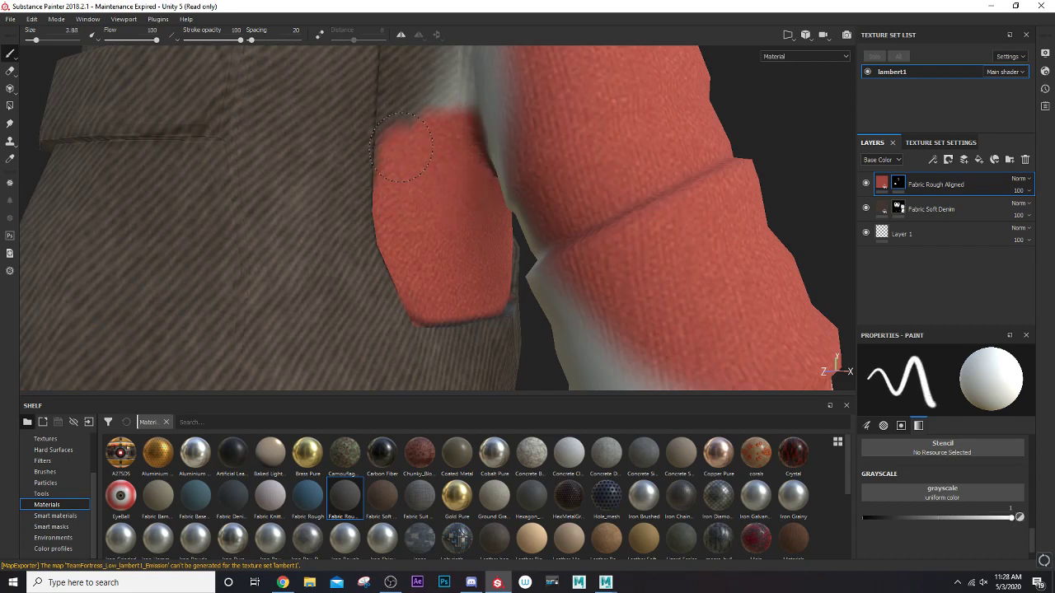
# - Set the brush to 1.87 and outline the front bib's side edge in red toward the armpit
pyautogui.keyDown('alt'); pyautogui.moveTo(412, 140); pyautogui.dragTo(425, 239, button='middle'); pyautogui.keyUp('alt')
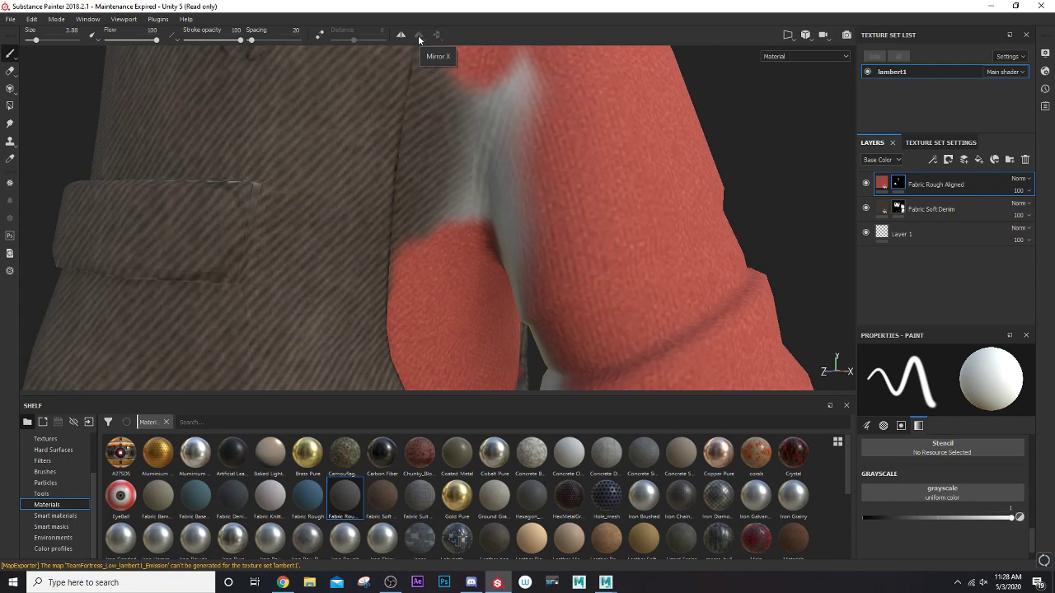
pyautogui.press('[')
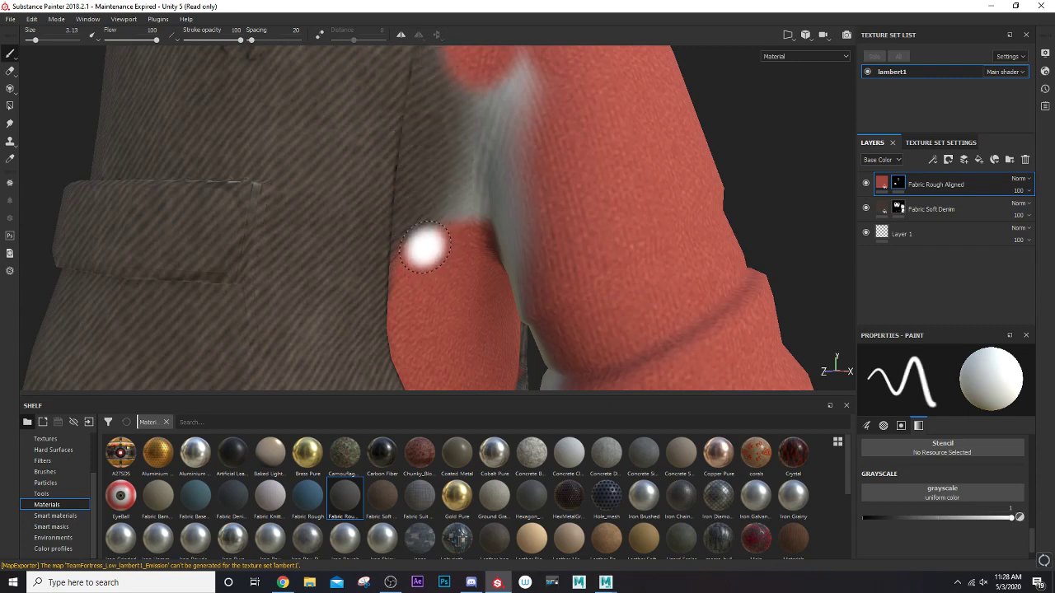
pyautogui.keyDown('ctrl'); pyautogui.moveTo(416, 249); pyautogui.dragTo(407, 245, button='right'); pyautogui.keyUp('ctrl')
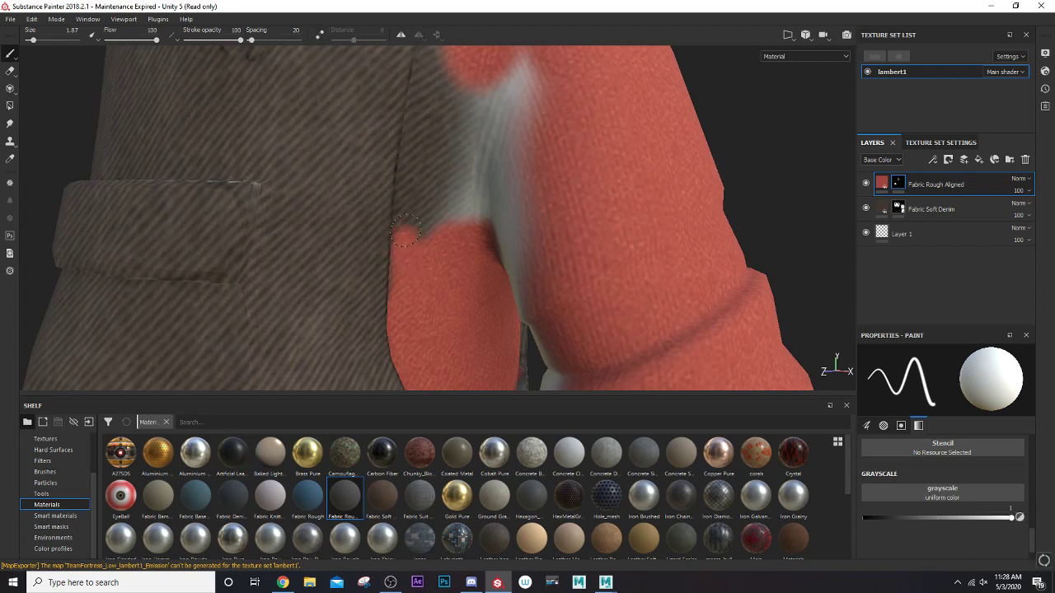
pyautogui.moveTo(404, 233)
pyautogui.mouseDown()
pyautogui.moveTo(419, 133)
pyautogui.moveTo(427, 229)
pyautogui.moveTo(454, 174)
pyautogui.moveTo(451, 148)
pyautogui.moveTo(468, 228)
pyautogui.moveTo(498, 132)
pyautogui.moveTo(527, 263)
pyautogui.moveTo(507, 239)
pyautogui.moveTo(546, 228)
pyautogui.moveTo(553, 153)
pyautogui.moveTo(527, 255)
pyautogui.moveTo(572, 238)
pyautogui.moveTo(600, 265)
pyautogui.mouseUp()
# - Enlarge the brush to 3.88 and fill the shirt between the bib's side edge and the left sleeve with red
pyautogui.press(']')
pyautogui.press(']')
pyautogui.press(']')
pyautogui.keyDown('alt'); pyautogui.moveTo(601, 212); pyautogui.dragTo(571, 370, button='middle'); pyautogui.keyUp('alt')
pyautogui.moveTo(550, 245)
pyautogui.mouseDown()
pyautogui.moveTo(521, 176)
pyautogui.moveTo(495, 182)
pyautogui.mouseUp()
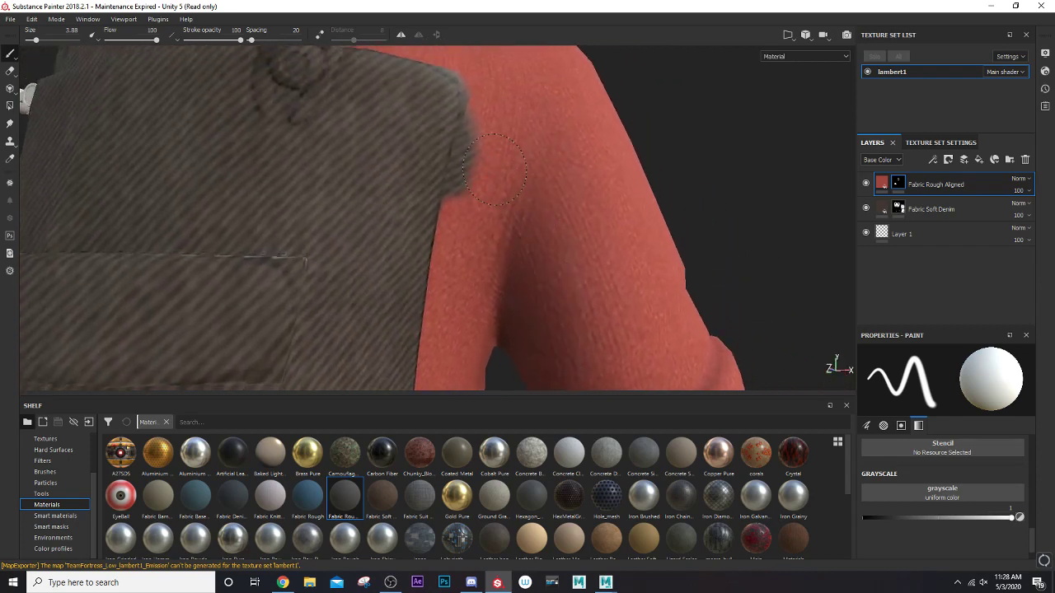
# - Set the brush to 2.46 and paint red along the edge of the front bib's upper corner
pyautogui.press('[')
pyautogui.press('[')
pyautogui.moveTo(477, 124); pyautogui.dragTo(461, 170)
pyautogui.scroll(-6, 459, 176)
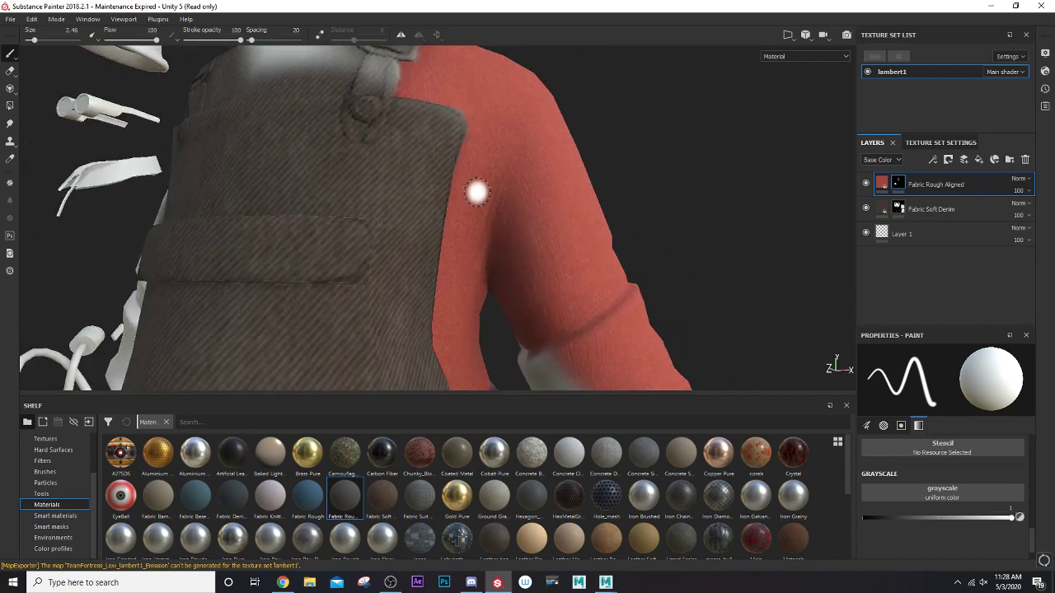
pyautogui.scroll(4, 454, 219)
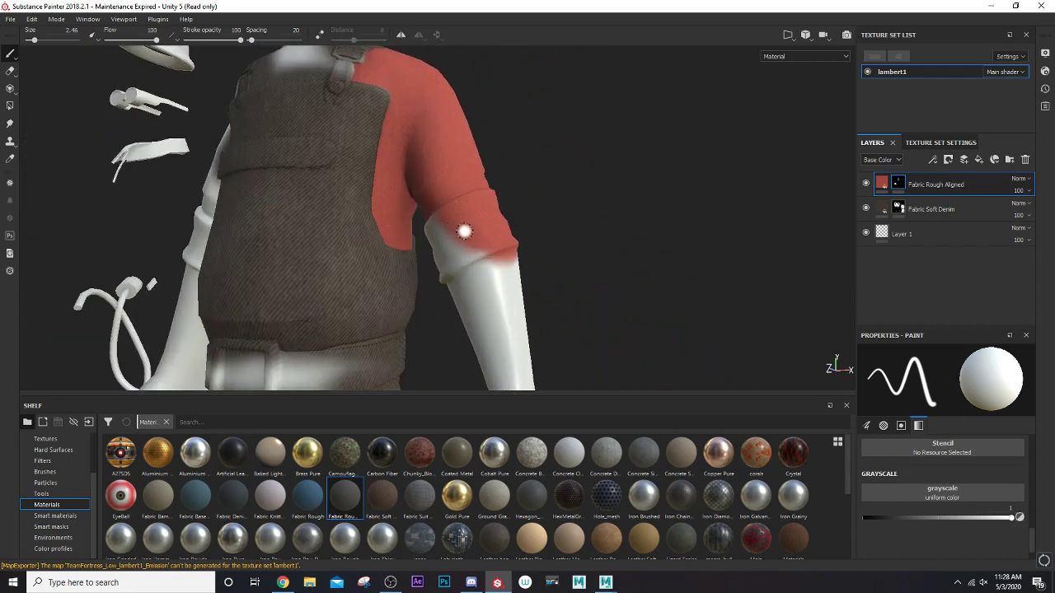
# - Enlarge the brush to 8.83 and cover the unpainted parts of the left rolled sleeve cuff with red
pyautogui.moveTo(464, 228)
pyautogui.keyDown('ctrl'); pyautogui.mouseDown(button='right')
pyautogui.moveTo(480, 218)
pyautogui.moveTo(467, 213)
pyautogui.mouseUp(button='right'); pyautogui.keyUp('ctrl')
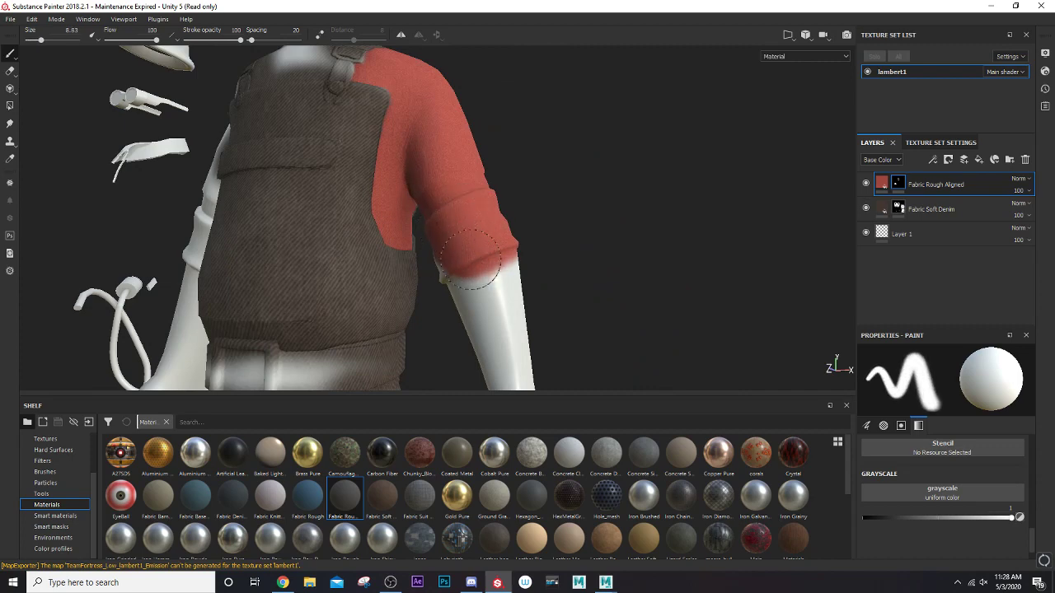
pyautogui.keyDown('alt'); pyautogui.moveTo(443, 250); pyautogui.dragTo(275, 269); pyautogui.keyUp('alt')
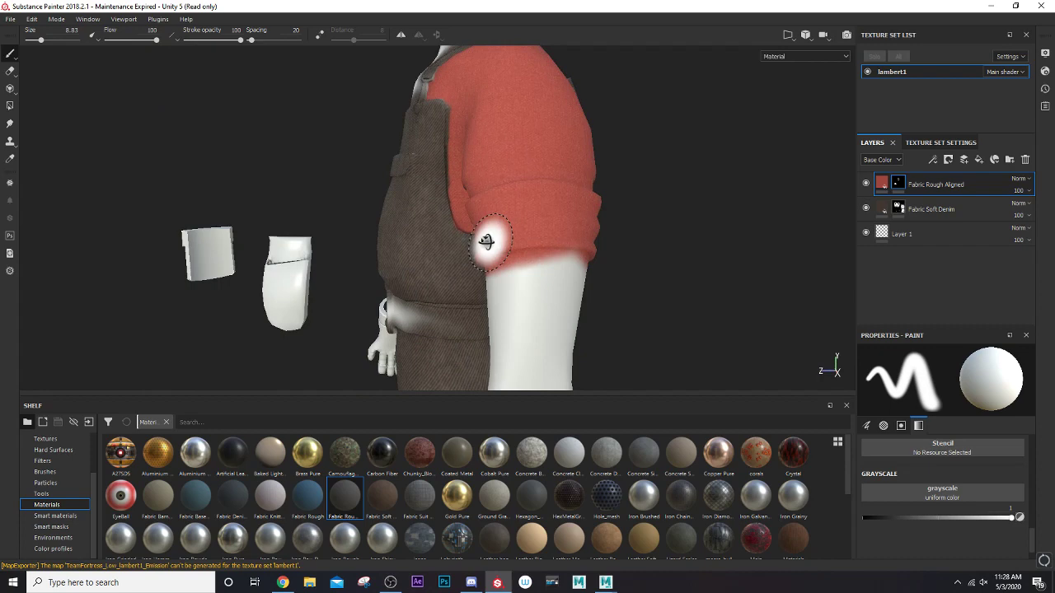
pyautogui.moveTo(486, 242)
pyautogui.keyDown('alt'); pyautogui.mouseDown()
pyautogui.moveTo(267, 209)
pyautogui.moveTo(414, 212)
pyautogui.mouseUp(); pyautogui.keyUp('alt')
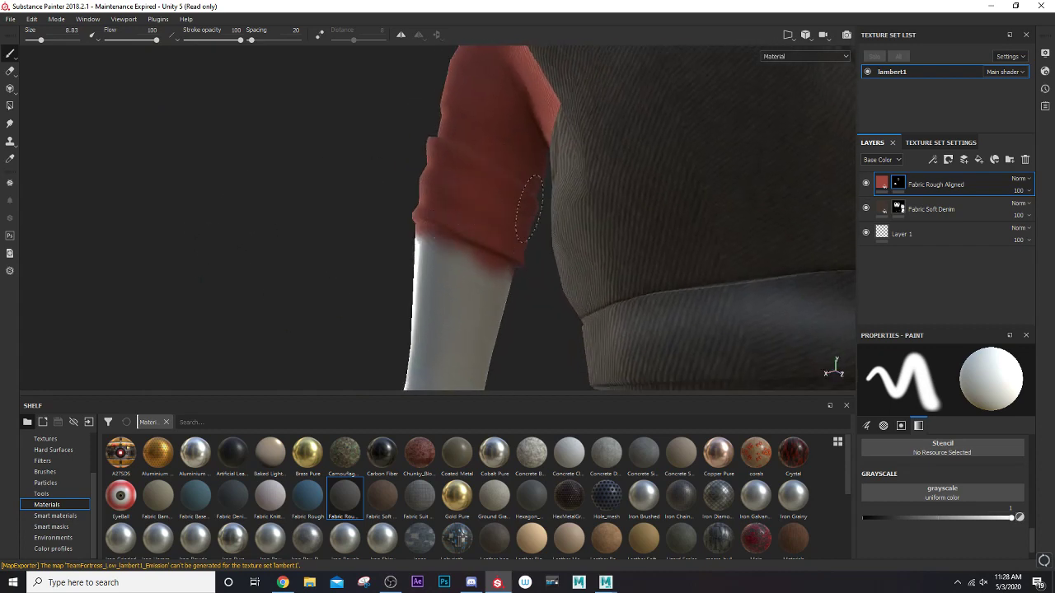
pyautogui.keyDown('alt'); pyautogui.moveTo(532, 173); pyautogui.dragTo(568, 278); pyautogui.keyUp('alt')
# - Reduce the brush to 3.13 for detail painting around the left shoulder strap near the neck
pyautogui.scroll(3, 431, 207)
pyautogui.keyDown('alt'); pyautogui.moveTo(431, 207); pyautogui.dragTo(481, 371, button='middle'); pyautogui.keyUp('alt')
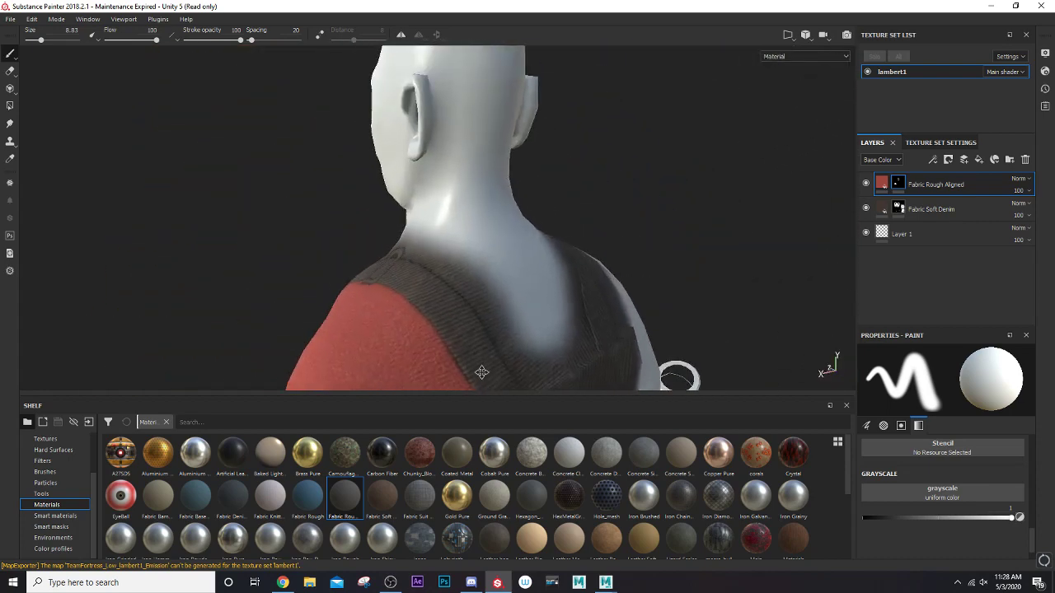
pyautogui.keyDown('alt'); pyautogui.moveTo(478, 281); pyautogui.dragTo(369, 279); pyautogui.keyUp('alt')
pyautogui.press('[')
pyautogui.press('[')
pyautogui.press('[')
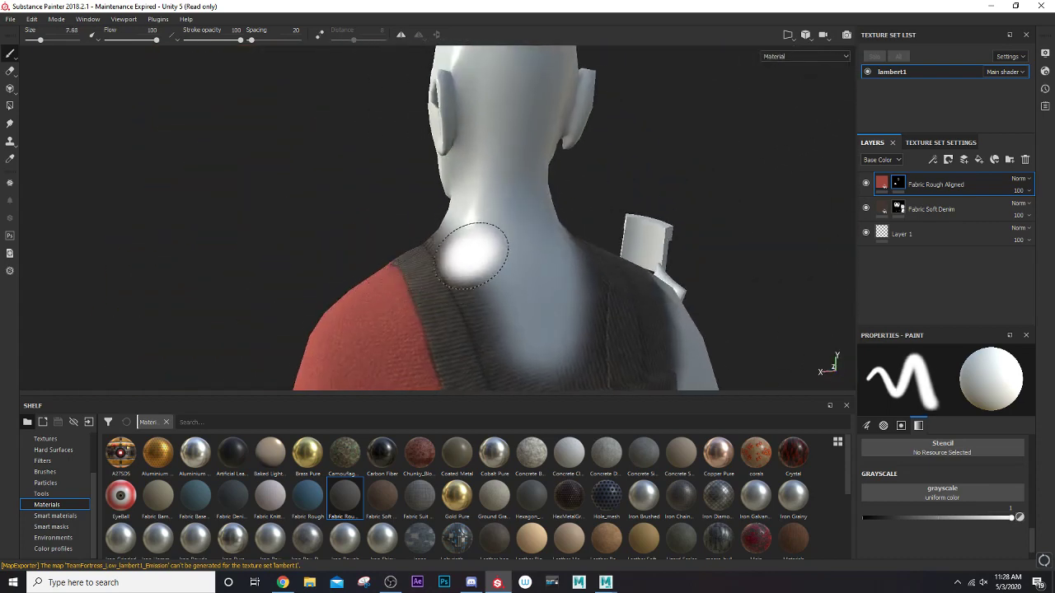
pyautogui.press('[')
pyautogui.press('[')
pyautogui.press('[')
pyautogui.scroll(2, 441, 242)
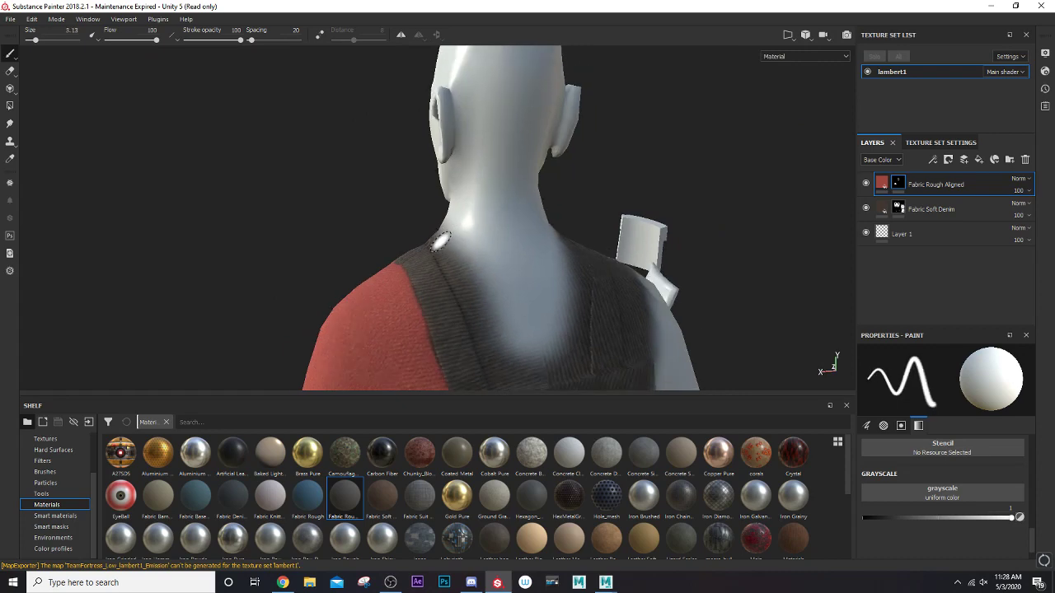
pyautogui.moveTo(439, 241)
pyautogui.keyDown('alt'); pyautogui.mouseDown()
pyautogui.moveTo(410, 257)
pyautogui.moveTo(612, 275)
pyautogui.moveTo(524, 264)
pyautogui.mouseUp(); pyautogui.keyUp('alt')
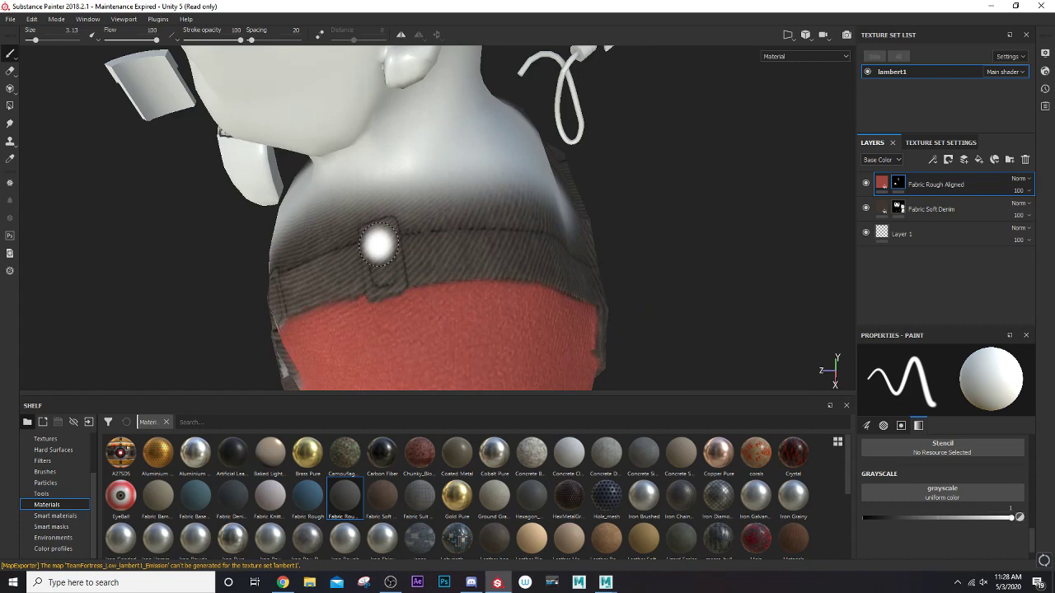
# - Reduce the brush to 0.93 at the left shoulder strap's buckle loop and undo the last stroke
pyautogui.press('[')
pyautogui.press('[')
pyautogui.scroll(2, 382, 241)
pyautogui.press('[')
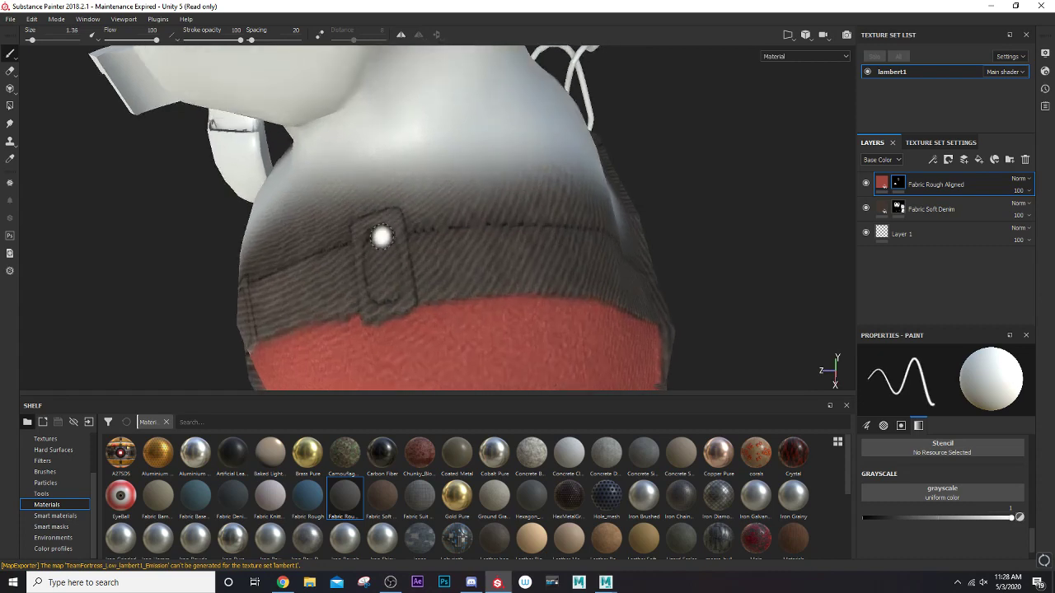
pyautogui.scroll(3, 381, 236)
pyautogui.press('[')
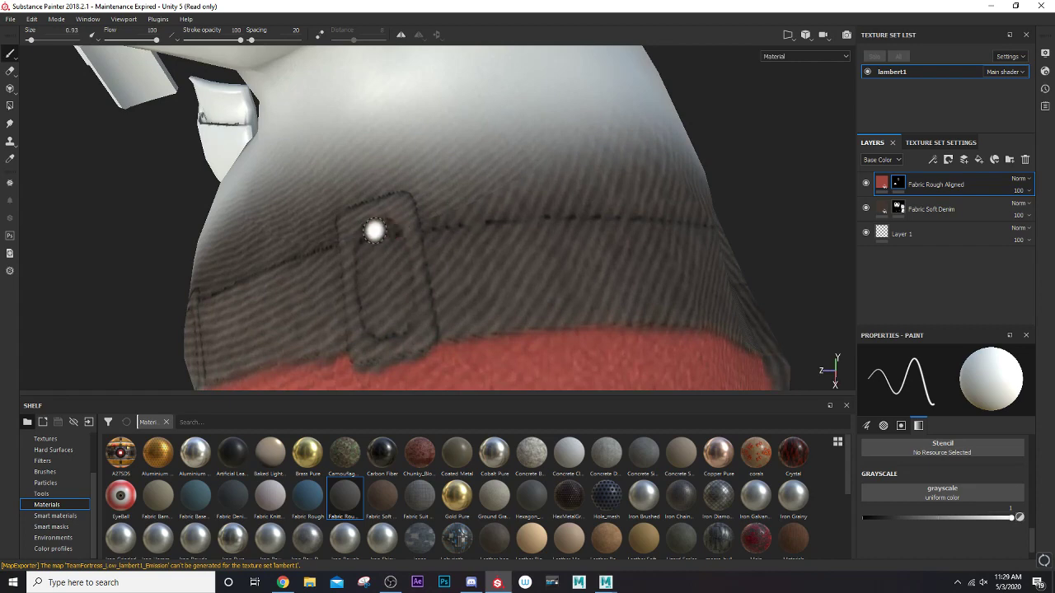
pyautogui.hotkey('ctrl', 'z')
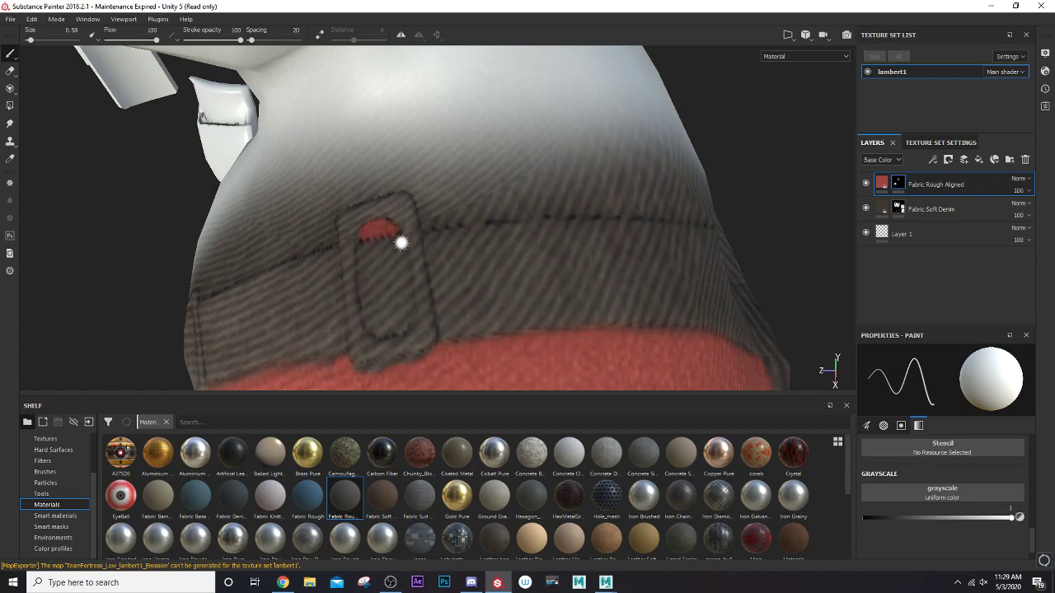
# - Paint a thin red outline around the buckle loop on the left shoulder strap beside the neck at brush size 0.58
pyautogui.scroll(-3, 401, 242)
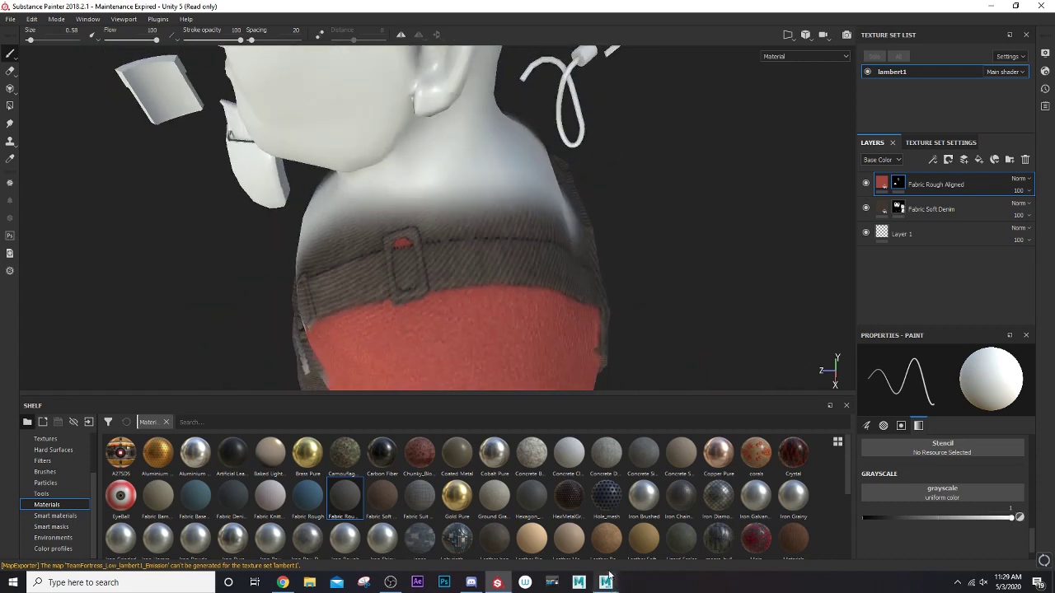
pyautogui.scroll(3, 399, 185)
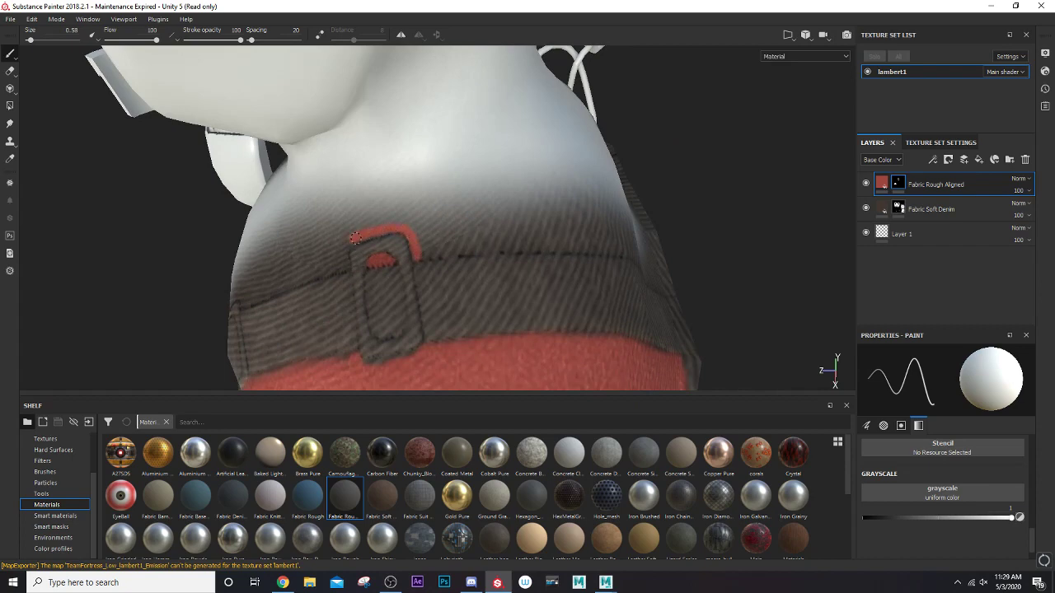
pyautogui.keyDown('alt'); pyautogui.moveTo(319, 256); pyautogui.dragTo(350, 232); pyautogui.keyUp('alt')
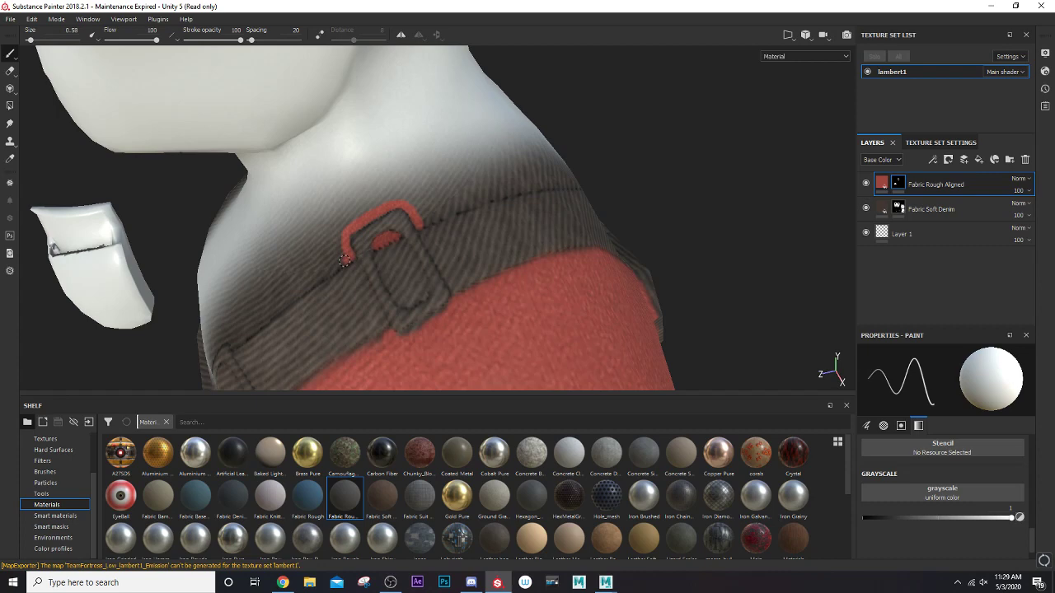
pyautogui.keyDown('alt'); pyautogui.moveTo(363, 247); pyautogui.dragTo(433, 217); pyautogui.keyUp('alt')
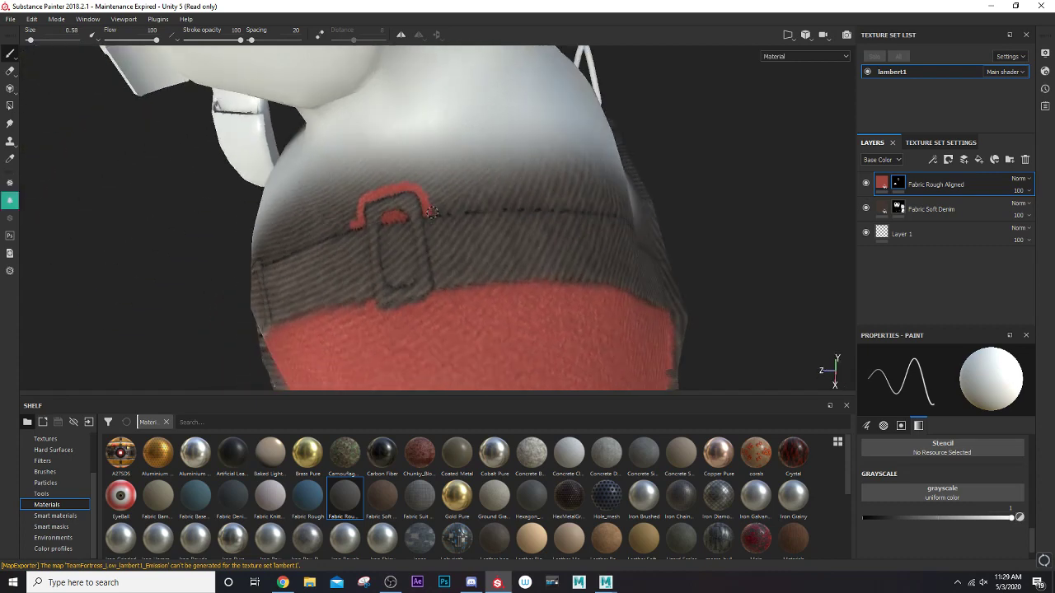
# - Set the brush to 0.92 and paint red along the left strap's inner edge from the buckle down the back
pyautogui.keyDown('alt'); pyautogui.moveTo(512, 206); pyautogui.dragTo(398, 249); pyautogui.keyUp('alt')
pyautogui.press(']')
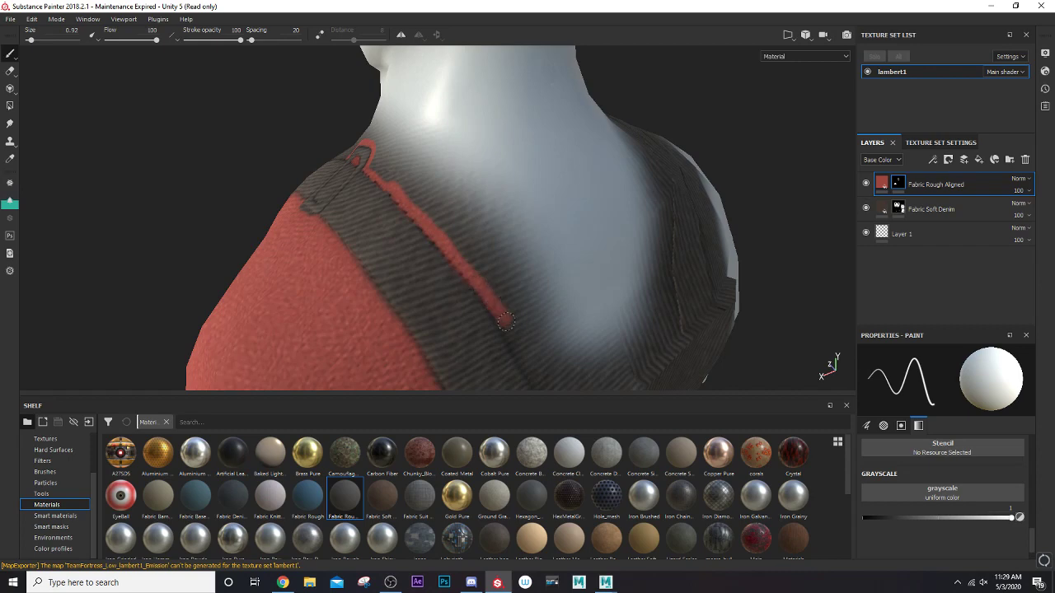
pyautogui.keyDown('alt'); pyautogui.moveTo(497, 327); pyautogui.dragTo(472, 200); pyautogui.keyUp('alt')
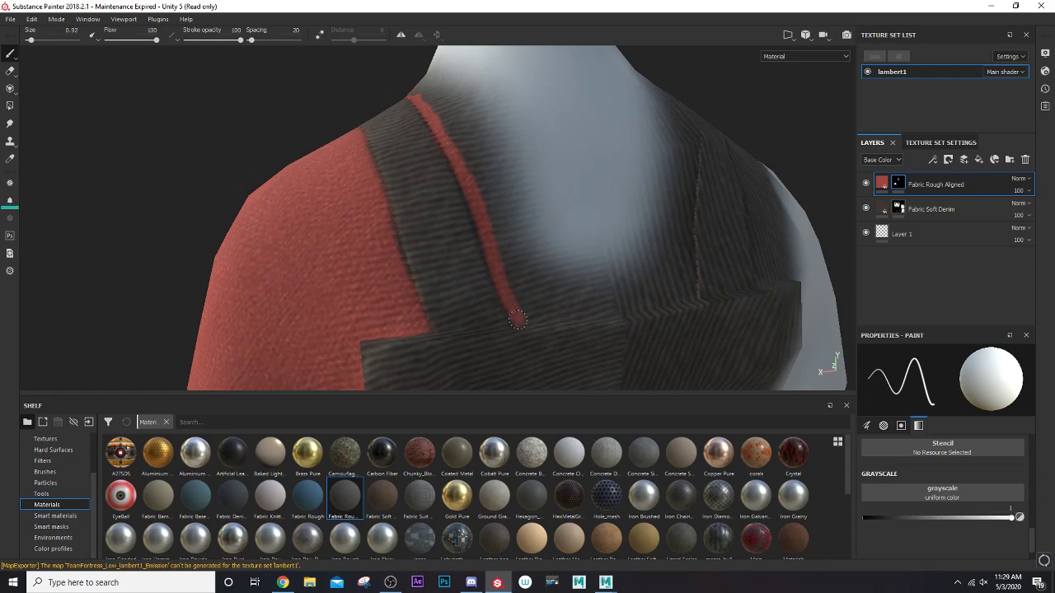
# - Save the project and continue the red outline along the back bib's upper edge and up the right strap's inner edge
pyautogui.moveTo(517, 319)
pyautogui.keyDown('alt'); pyautogui.mouseDown()
pyautogui.moveTo(520, 332)
pyautogui.moveTo(461, 274)
pyautogui.mouseUp(); pyautogui.keyUp('alt')
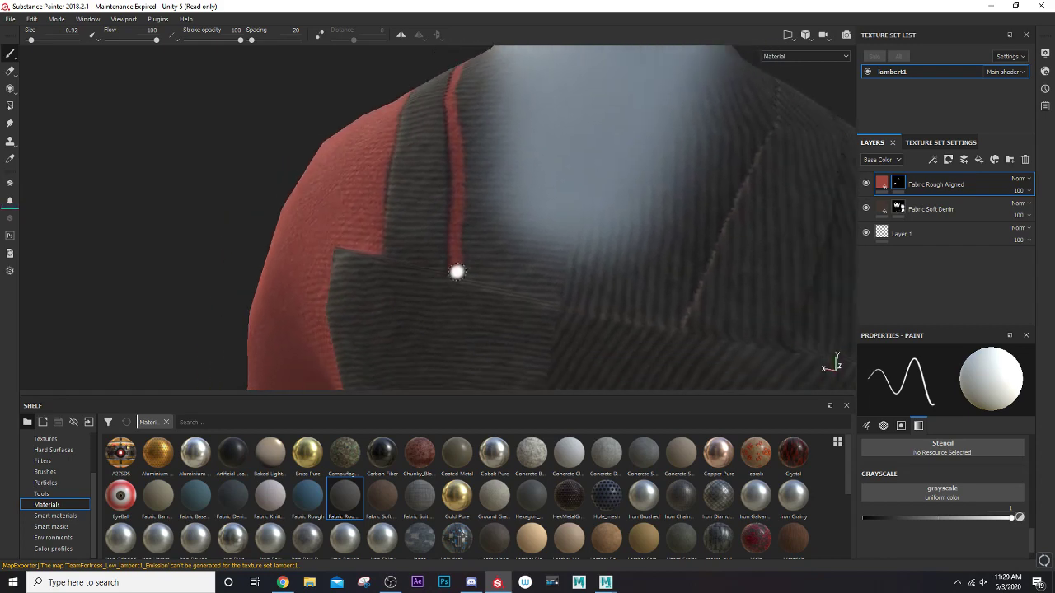
pyautogui.hotkey('ctrl', 's')
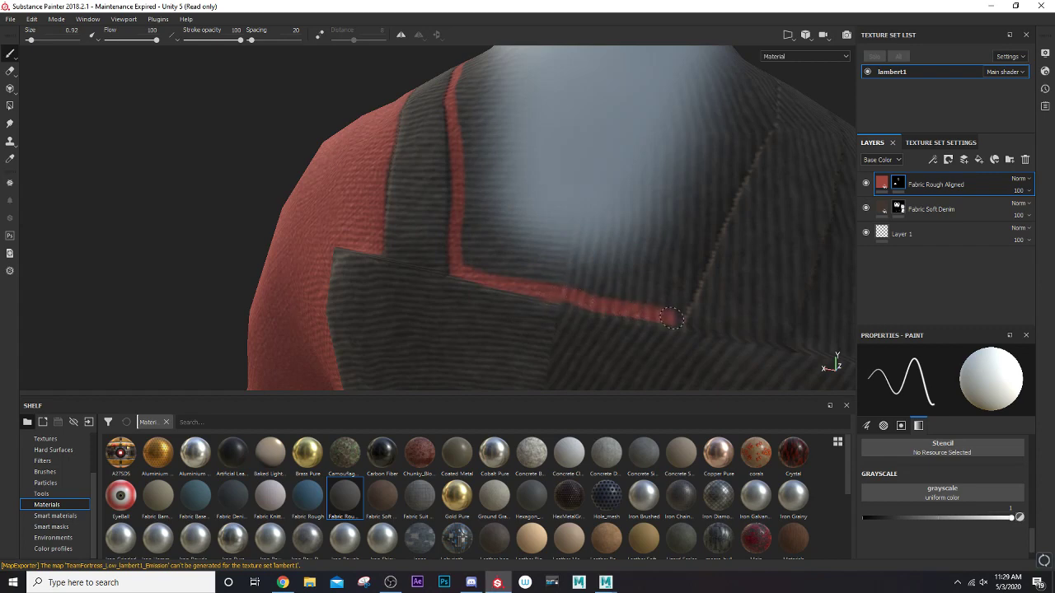
pyautogui.keyDown('alt'); pyautogui.moveTo(671, 318); pyautogui.dragTo(544, 262); pyautogui.keyUp('alt')
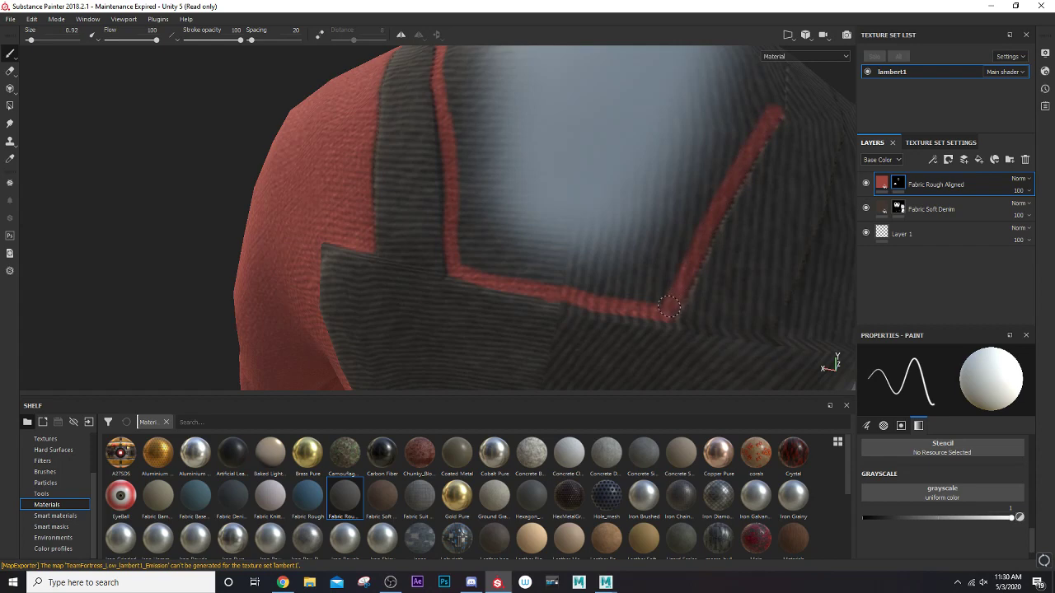
# - Enlarge the brush, reduce it to 1.84, and fill the lower back area above the bib between the outlined straps with red
pyautogui.press(']')
pyautogui.press(']')
pyautogui.press(']')
pyautogui.press(']')
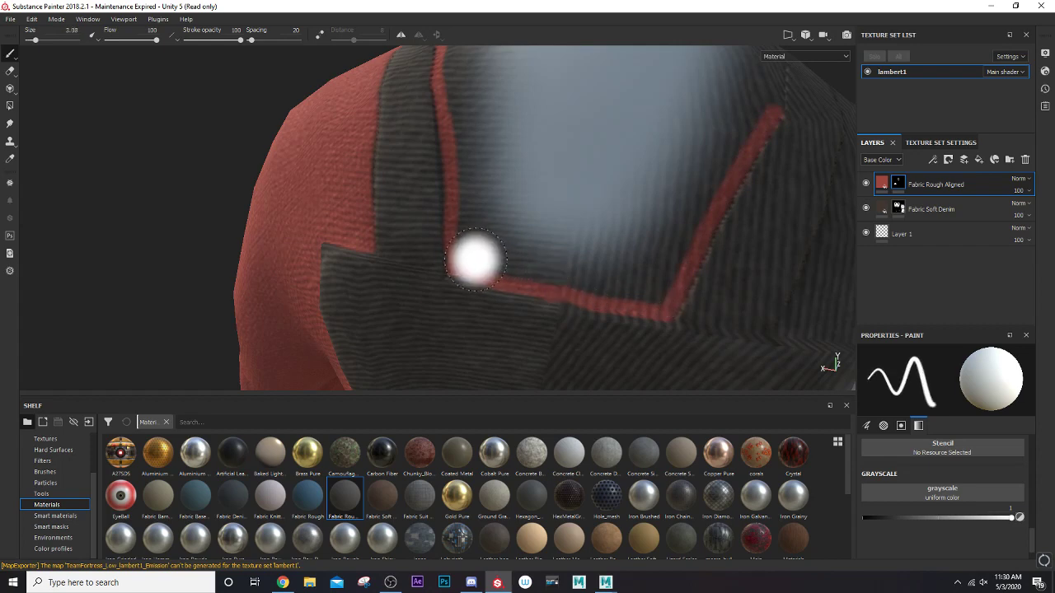
pyautogui.press('[')
pyautogui.moveTo(470, 257)
pyautogui.mouseDown()
pyautogui.moveTo(643, 288)
pyautogui.moveTo(622, 289)
pyautogui.moveTo(623, 247)
pyautogui.moveTo(513, 245)
pyautogui.moveTo(638, 237)
pyautogui.moveTo(634, 213)
pyautogui.moveTo(501, 216)
pyautogui.mouseUp()
pyautogui.press('[')
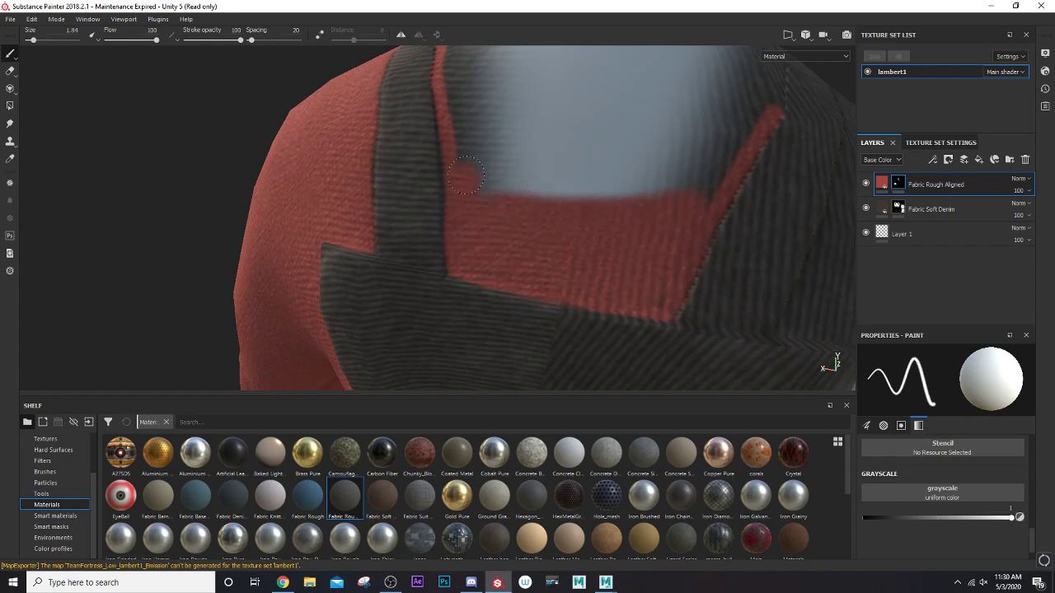
pyautogui.moveTo(478, 196)
pyautogui.mouseDown()
pyautogui.moveTo(515, 174)
pyautogui.moveTo(699, 173)
pyautogui.moveTo(740, 135)
pyautogui.moveTo(659, 151)
pyautogui.moveTo(579, 215)
pyautogui.moveTo(691, 186)
pyautogui.moveTo(549, 173)
pyautogui.moveTo(506, 188)
pyautogui.mouseUp()
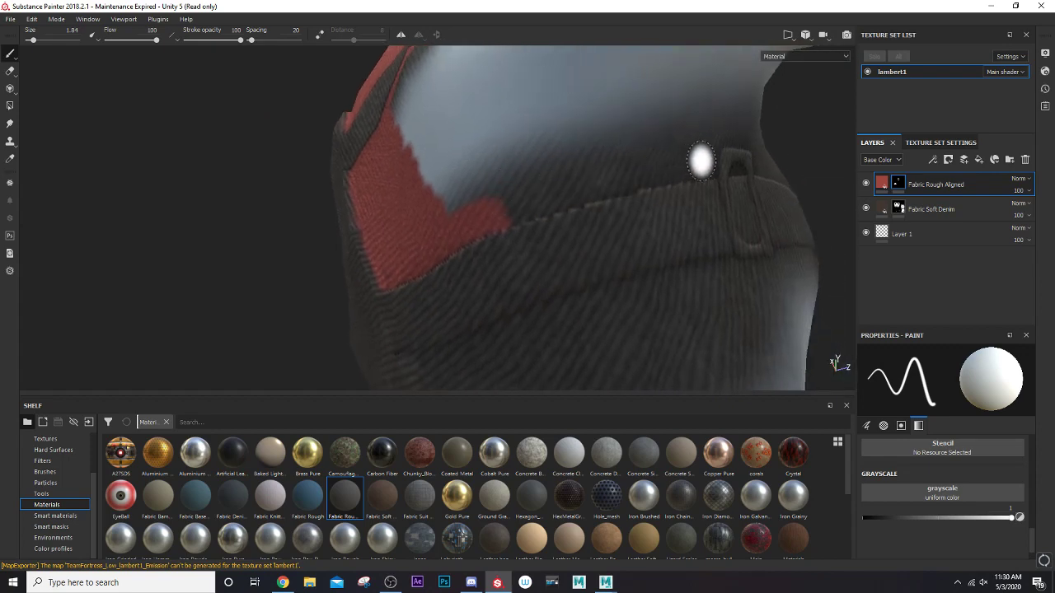
# - Paint red along the right shoulder strap's inner edge from the buckle toward the back
pyautogui.click(700, 162)
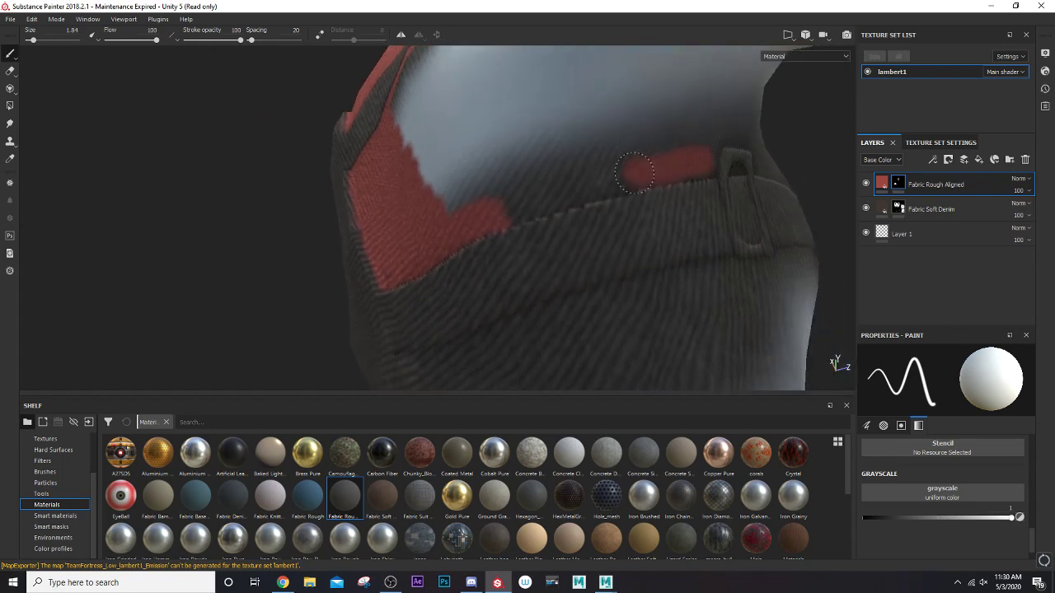
pyautogui.moveTo(607, 178)
pyautogui.mouseDown()
pyautogui.moveTo(514, 206)
pyautogui.moveTo(478, 204)
pyautogui.moveTo(659, 175)
pyautogui.mouseUp()
pyautogui.scroll(-4, 489, 193)
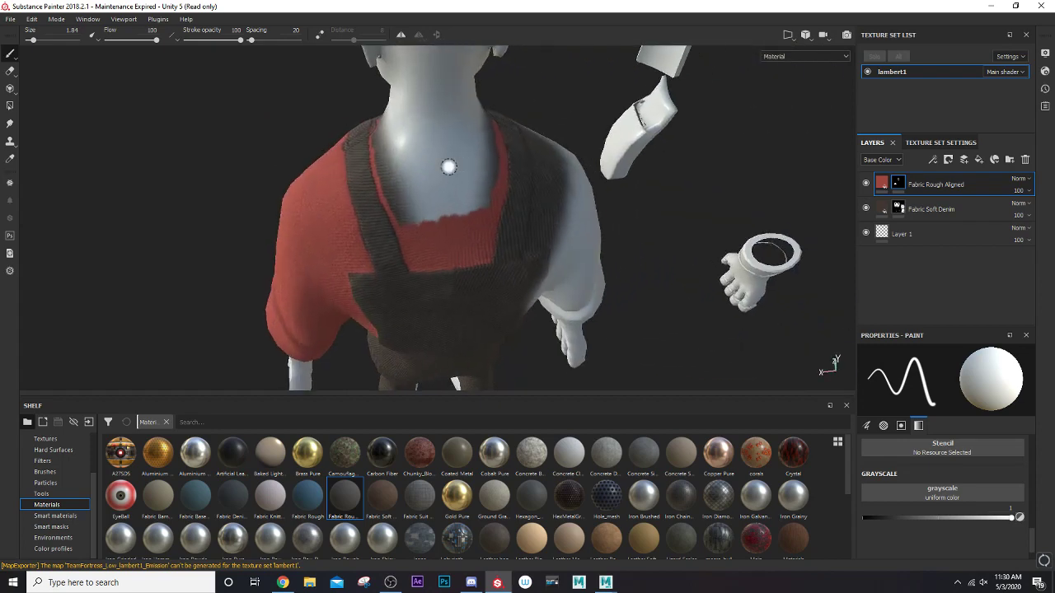
# - Enlarge the brush to 3.08 and fill the upper back between the straps with red up to the neck
pyautogui.scroll(1, 451, 169)
pyautogui.press(']')
pyautogui.press(']')
pyautogui.press(']')
pyautogui.press(']')
pyautogui.moveTo(339, 146)
pyautogui.mouseDown()
pyautogui.moveTo(354, 130)
pyautogui.moveTo(508, 119)
pyautogui.moveTo(494, 147)
pyautogui.moveTo(346, 153)
pyautogui.moveTo(346, 183)
pyautogui.moveTo(377, 230)
pyautogui.moveTo(474, 243)
pyautogui.moveTo(507, 215)
pyautogui.moveTo(389, 236)
pyautogui.moveTo(397, 193)
pyautogui.moveTo(416, 202)
pyautogui.moveTo(425, 185)
pyautogui.moveTo(449, 216)
pyautogui.moveTo(478, 189)
pyautogui.moveTo(497, 196)
pyautogui.moveTo(502, 235)
pyautogui.moveTo(521, 187)
pyautogui.mouseUp()
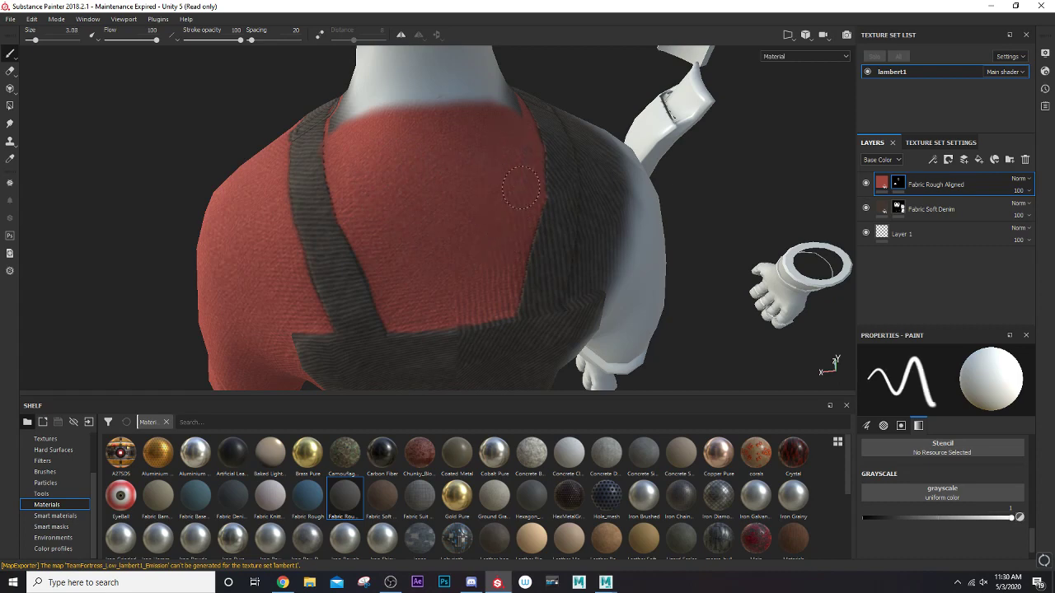
# - Select the Fabric Soft Denim mask, reduce the brush to 1.34, and touch up the front bib's upper left corner
pyautogui.moveTo(527, 146)
pyautogui.keyDown('alt'); pyautogui.mouseDown()
pyautogui.moveTo(487, 200)
pyautogui.moveTo(344, 278)
pyautogui.moveTo(492, 196)
pyautogui.mouseUp(); pyautogui.keyUp('alt')
pyautogui.scroll(4, 483, 217)
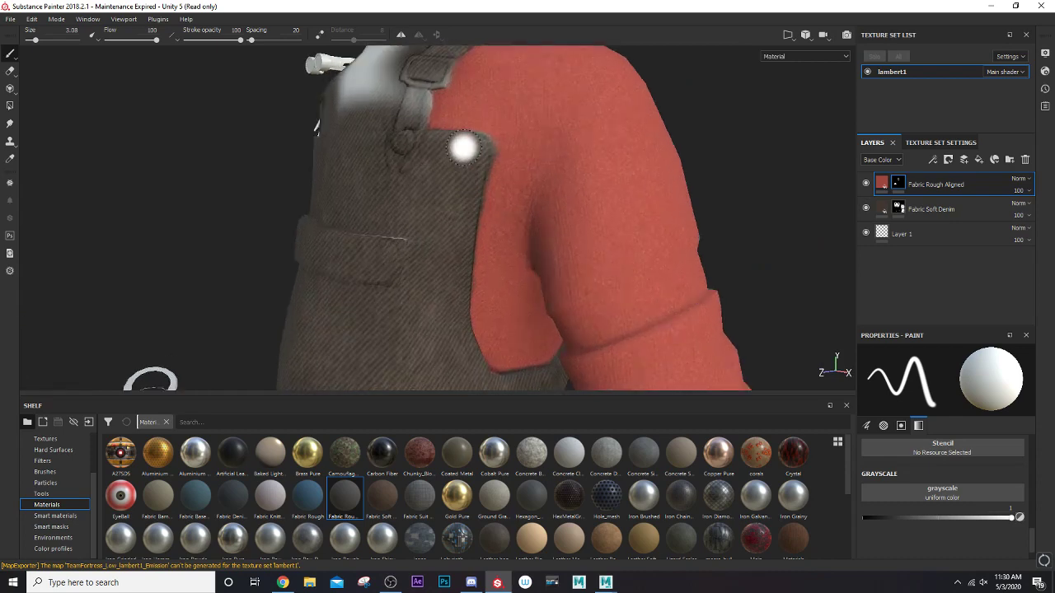
pyautogui.moveTo(493, 134)
pyautogui.keyDown('ctrl'); pyautogui.mouseDown(button='right')
pyautogui.moveTo(518, 130)
pyautogui.moveTo(486, 118)
pyautogui.mouseUp(button='right'); pyautogui.keyUp('ctrl')
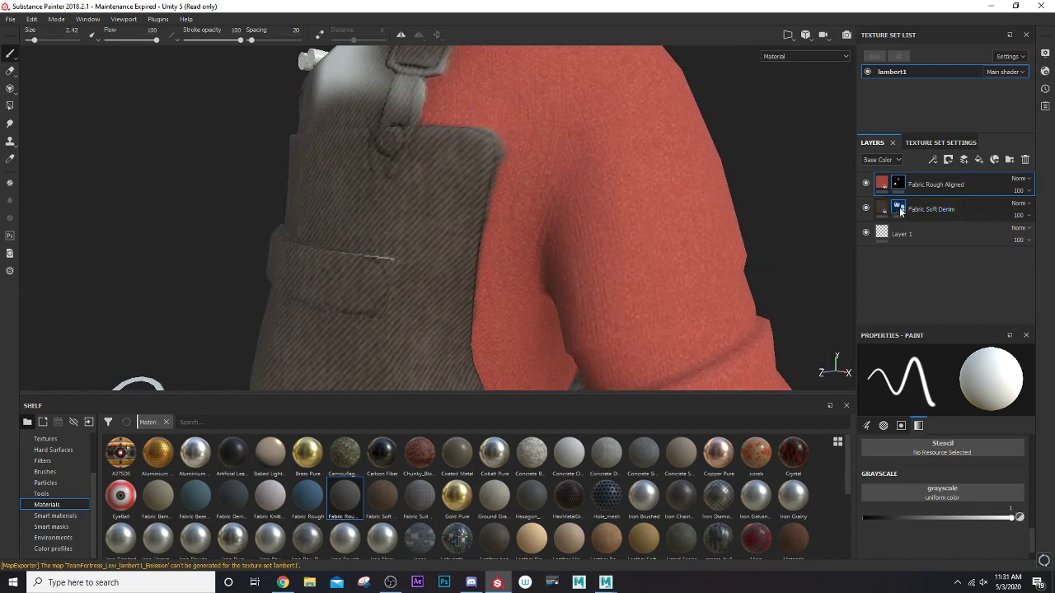
pyautogui.click(900, 211)
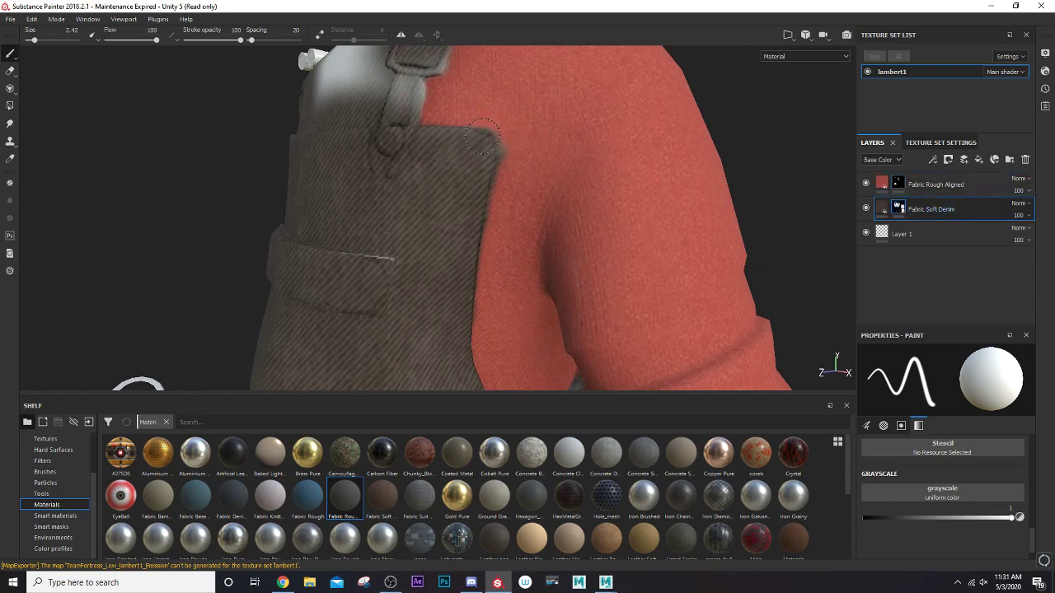
pyautogui.keyDown('ctrl'); pyautogui.moveTo(492, 136); pyautogui.dragTo(492, 135, button='right'); pyautogui.keyUp('ctrl')
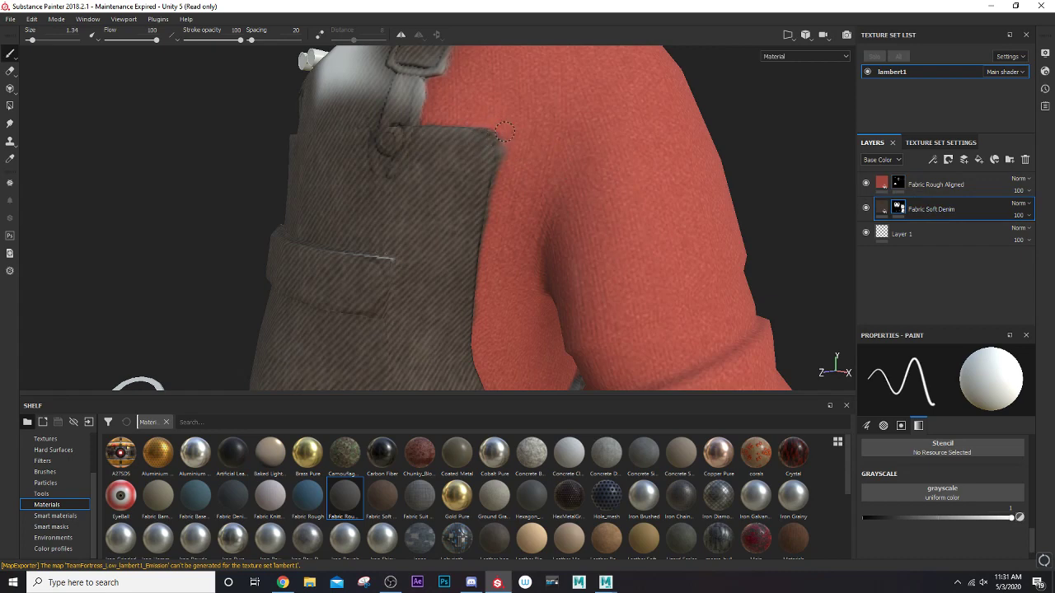
pyautogui.scroll(-3, 489, 171)
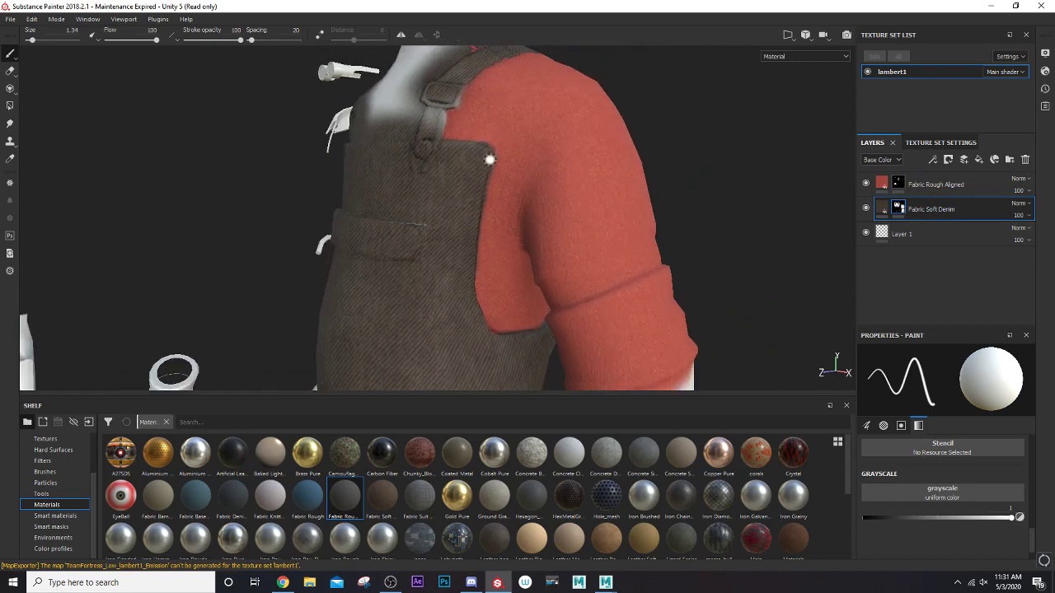
# - Select the Fabric Rough Aligned layer, set the brush to 3.08, and paint the chest between the front straps red
pyautogui.keyDown('alt'); pyautogui.moveTo(486, 181); pyautogui.dragTo(535, 245); pyautogui.keyUp('alt')
pyautogui.click(875, 186)
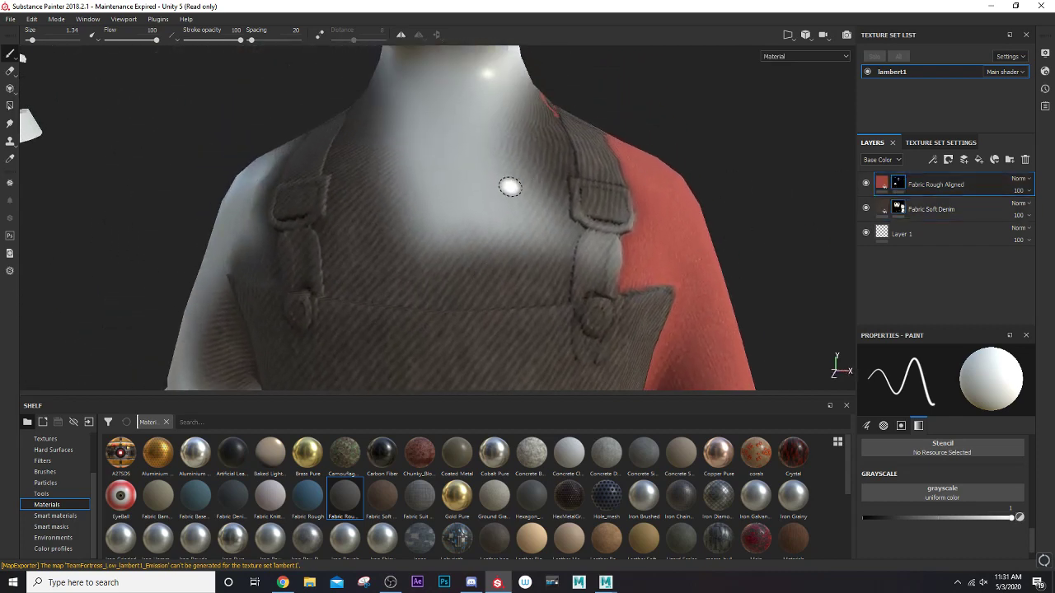
pyautogui.press(']')
pyautogui.moveTo(384, 157)
pyautogui.mouseDown()
pyautogui.moveTo(377, 176)
pyautogui.moveTo(424, 170)
pyautogui.moveTo(480, 187)
pyautogui.moveTo(539, 142)
pyautogui.mouseUp()
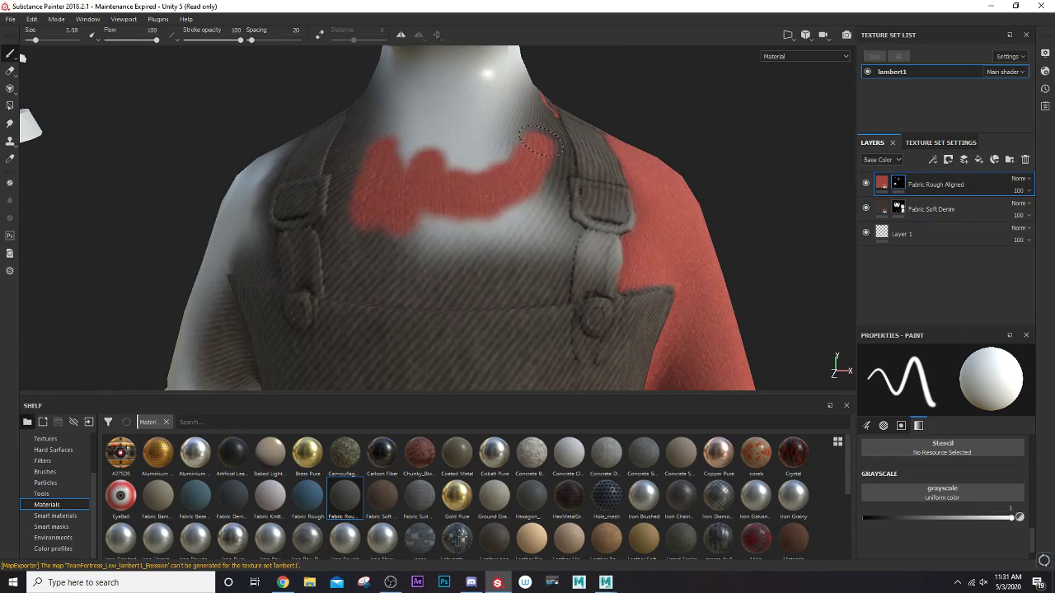
pyautogui.moveTo(539, 190)
pyautogui.mouseDown()
pyautogui.moveTo(548, 247)
pyautogui.moveTo(503, 265)
pyautogui.moveTo(363, 268)
pyautogui.moveTo(349, 228)
pyautogui.moveTo(452, 233)
pyautogui.moveTo(513, 221)
pyautogui.mouseUp()
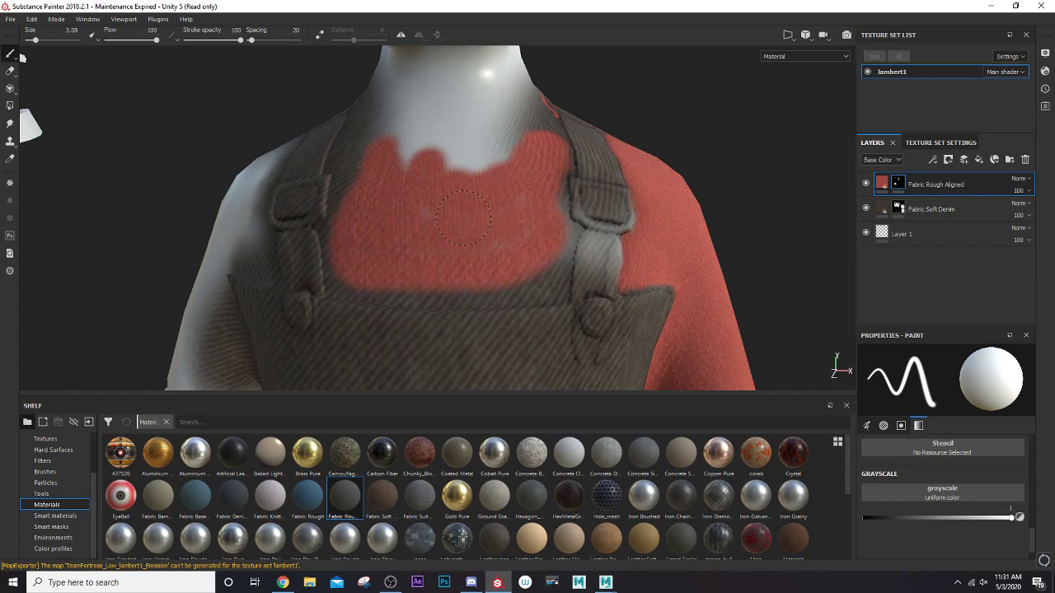
# - Paint the area between the neck and the right shoulder strap's buckle red, using brush sizes 1.34 and 2.42 around the strap edge
pyautogui.scroll(-2, 468, 212)
pyautogui.moveTo(261, 144)
pyautogui.keyDown('alt'); pyautogui.mouseDown()
pyautogui.moveTo(716, 149)
pyautogui.moveTo(565, 207)
pyautogui.moveTo(332, 182)
pyautogui.moveTo(404, 154)
pyautogui.moveTo(314, 164)
pyautogui.moveTo(386, 142)
pyautogui.moveTo(476, 155)
pyautogui.mouseUp(); pyautogui.keyUp('alt')
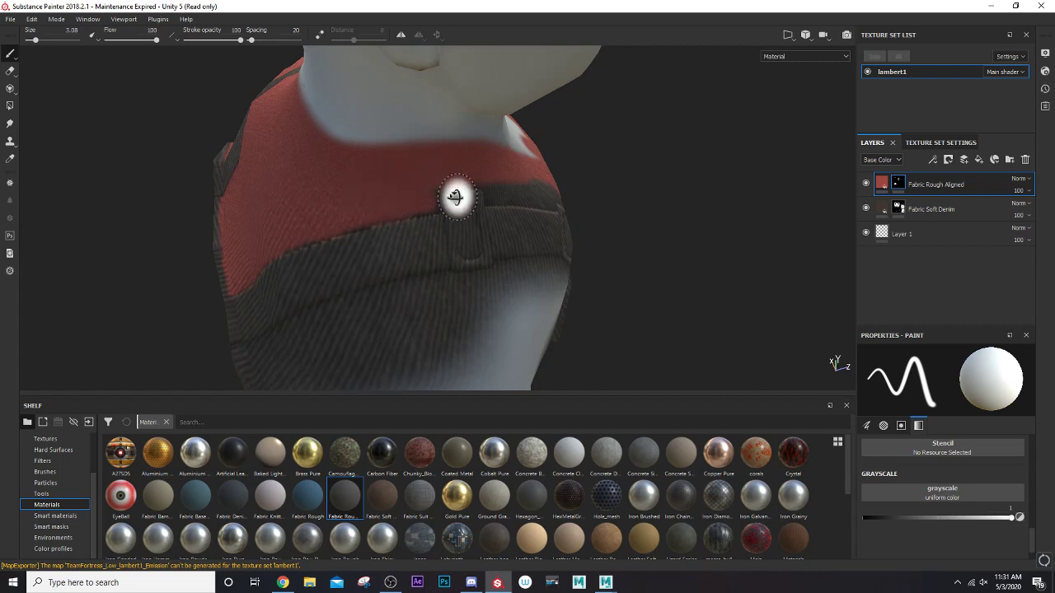
pyautogui.keyDown('alt'); pyautogui.moveTo(454, 200); pyautogui.dragTo(405, 194); pyautogui.keyUp('alt')
pyautogui.scroll(1, 421, 202)
pyautogui.press('[')
pyautogui.press('[')
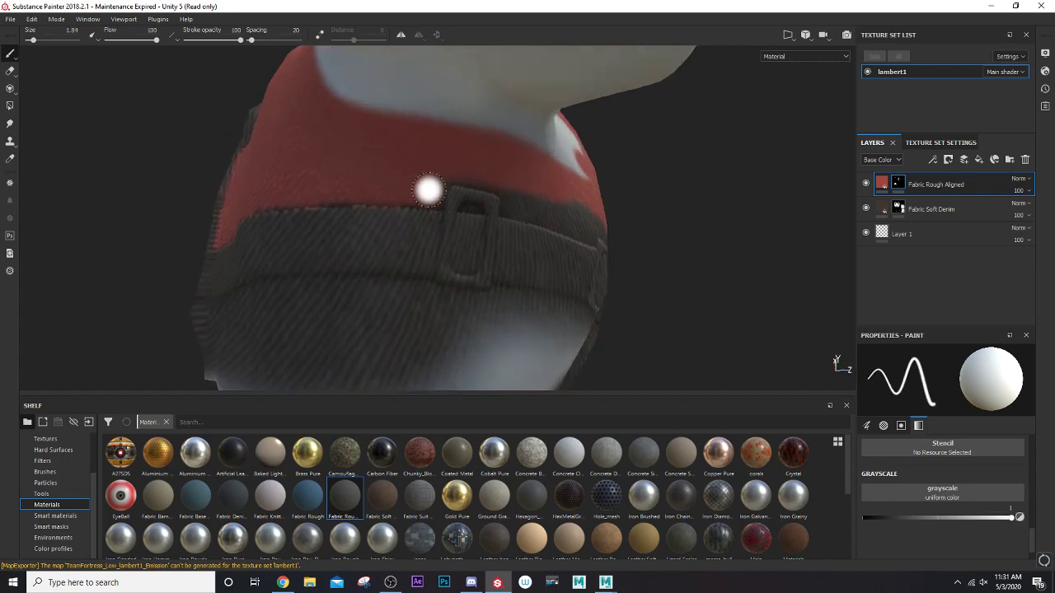
pyautogui.press('[')
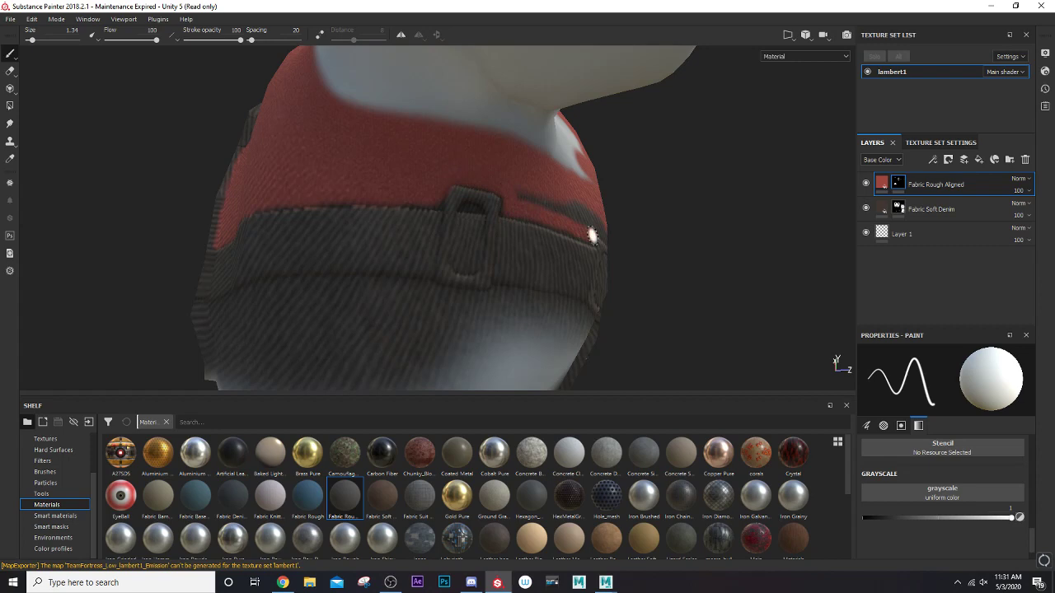
pyautogui.press(']')
pyautogui.press(']')
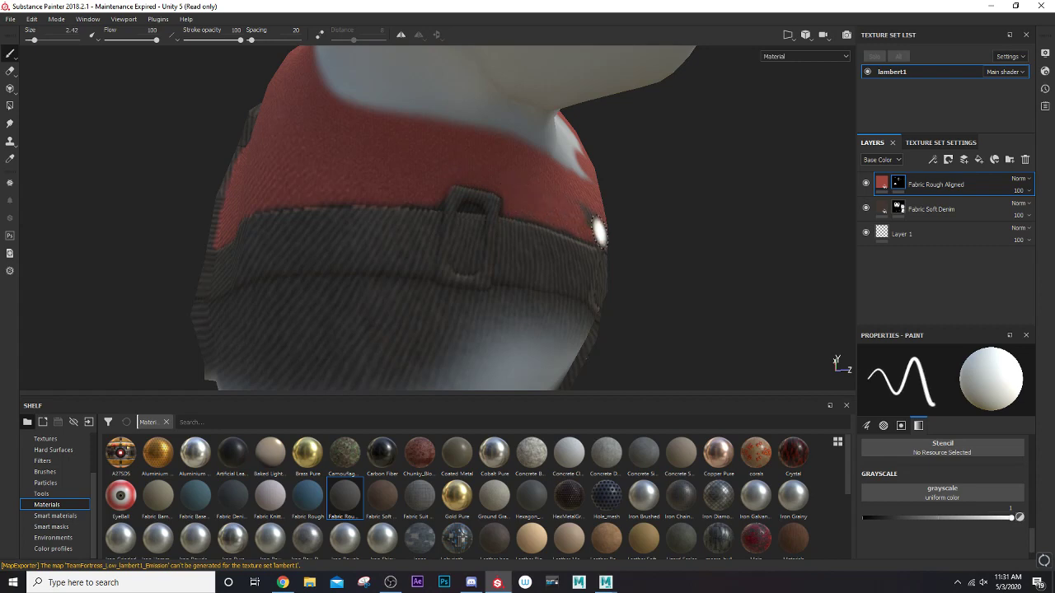
# - Paint red up to the right front strap and, at brush size 1.84, along the front bib's upper edge to the left strap
pyautogui.moveTo(599, 233)
pyautogui.keyDown('alt'); pyautogui.mouseDown()
pyautogui.moveTo(412, 205)
pyautogui.moveTo(346, 177)
pyautogui.moveTo(431, 189)
pyautogui.moveTo(387, 159)
pyautogui.mouseUp(); pyautogui.keyUp('alt')
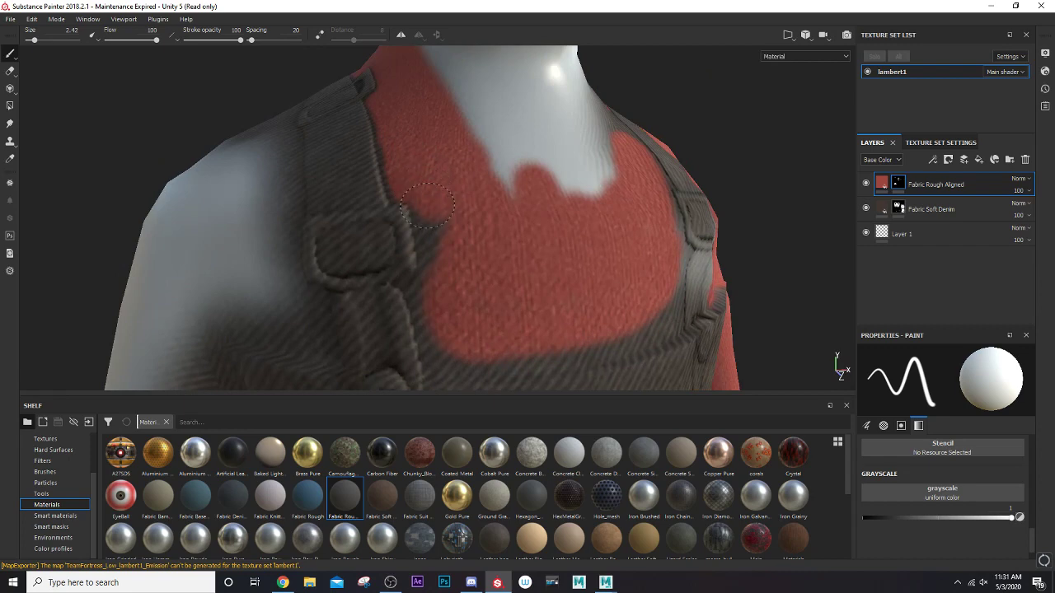
pyautogui.moveTo(427, 206); pyautogui.dragTo(418, 257)
pyautogui.moveTo(422, 247)
pyautogui.keyDown('alt'); pyautogui.mouseDown()
pyautogui.moveTo(443, 197)
pyautogui.moveTo(423, 179)
pyautogui.mouseUp(); pyautogui.keyUp('alt')
pyautogui.press('[')
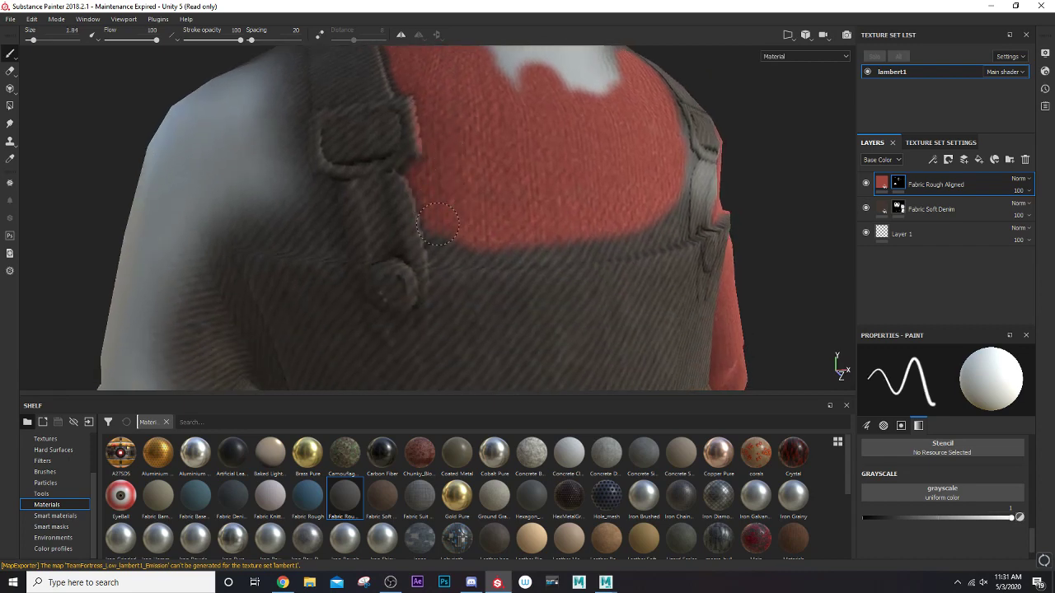
pyautogui.moveTo(437, 223)
pyautogui.mouseDown()
pyautogui.moveTo(439, 247)
pyautogui.moveTo(476, 255)
pyautogui.moveTo(614, 244)
pyautogui.mouseUp()
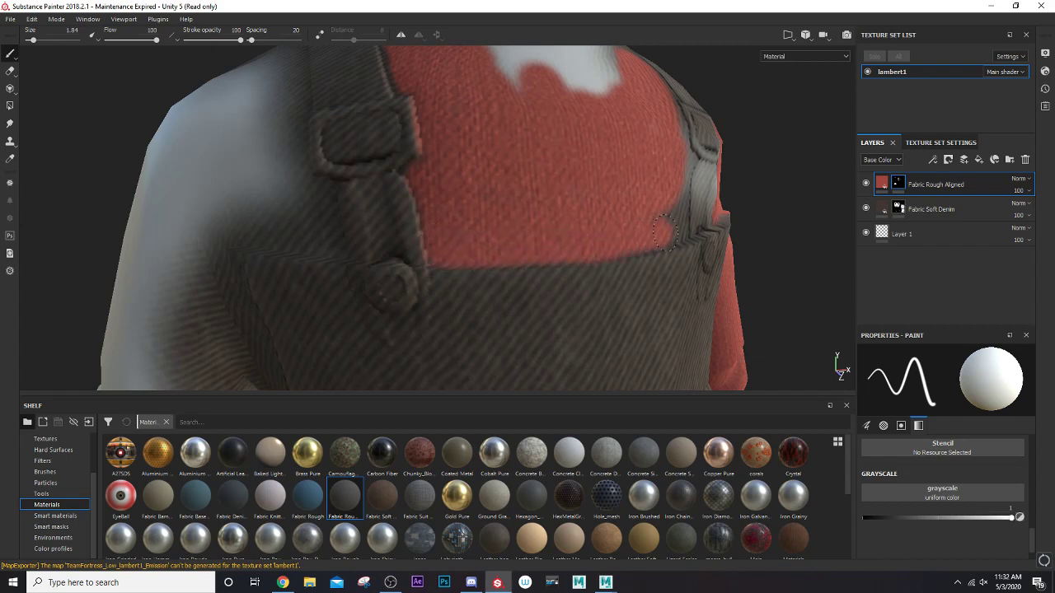
pyautogui.keyDown('alt'); pyautogui.moveTo(682, 225); pyautogui.dragTo(627, 190); pyautogui.keyUp('alt')
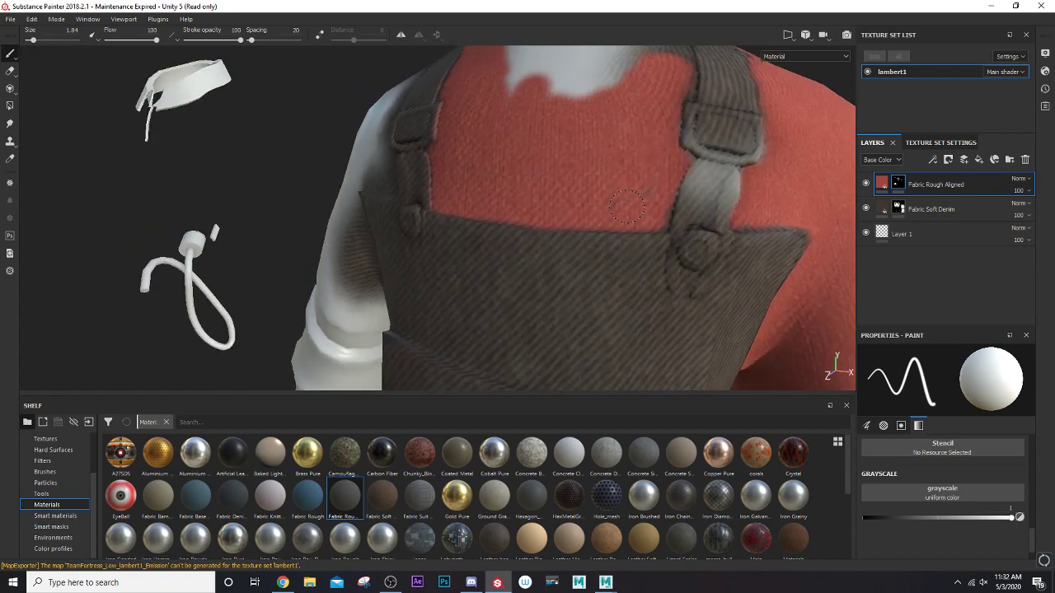
# - Paint the remaining denim between the neck and the left shoulder strap red, including around the buckle loop
pyautogui.scroll(-3, 549, 171)
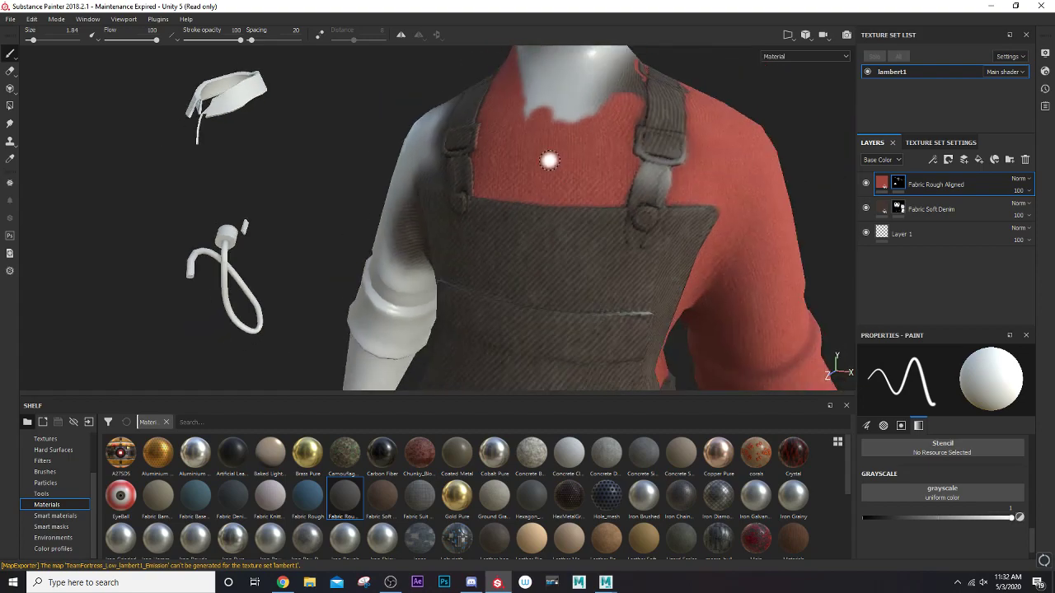
pyautogui.keyDown('alt'); pyautogui.moveTo(539, 149); pyautogui.dragTo(464, 249); pyautogui.keyUp('alt')
pyautogui.scroll(2, 464, 248)
pyautogui.keyDown('alt'); pyautogui.moveTo(557, 235); pyautogui.dragTo(509, 240); pyautogui.keyUp('alt')
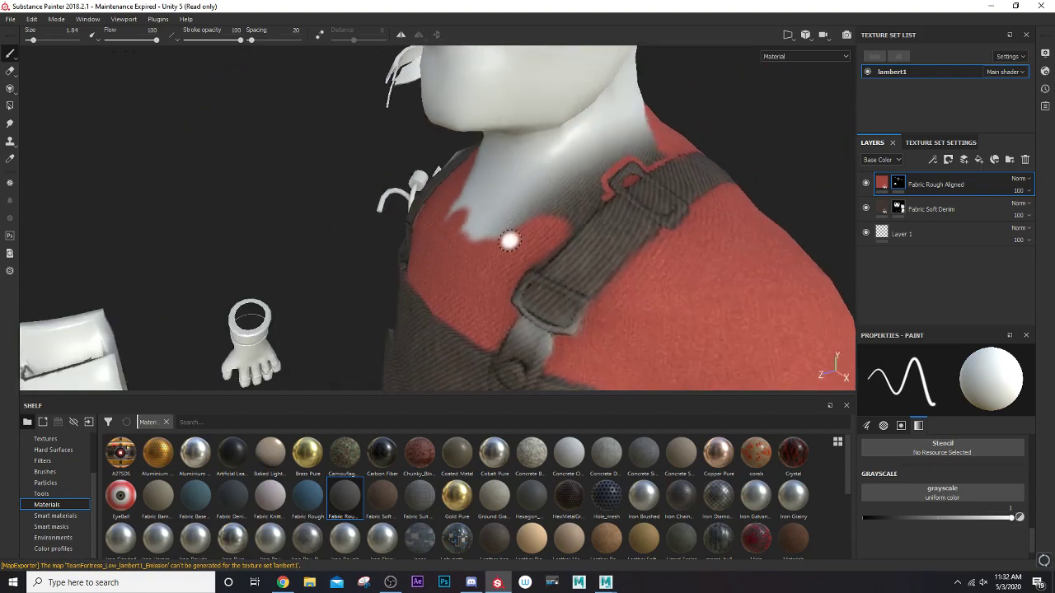
pyautogui.scroll(2, 517, 237)
pyautogui.moveTo(643, 172)
pyautogui.mouseDown()
pyautogui.moveTo(602, 216)
pyautogui.moveTo(459, 238)
pyautogui.moveTo(472, 238)
pyautogui.moveTo(436, 223)
pyautogui.mouseUp()
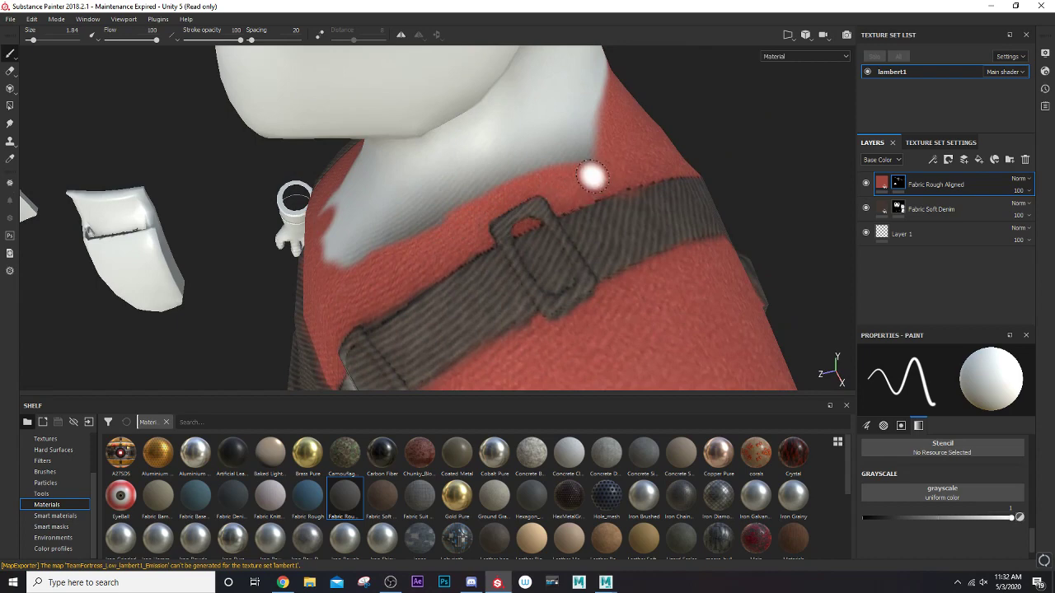
pyautogui.moveTo(492, 177)
pyautogui.keyDown('alt'); pyautogui.mouseDown()
pyautogui.moveTo(522, 163)
pyautogui.moveTo(456, 224)
pyautogui.mouseUp(); pyautogui.keyUp('alt')
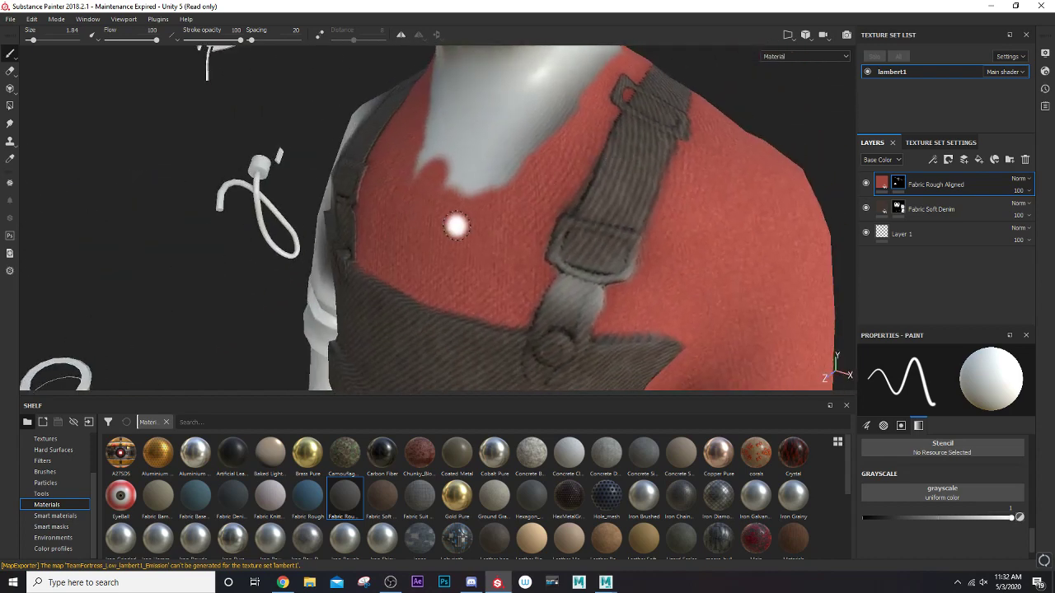
# - Set the brush size to 3.82 and paint the front neckline red up to an even edge below the neck
pyautogui.press(']')
pyautogui.press(']')
pyautogui.press(']')
pyautogui.moveTo(404, 165)
pyautogui.mouseDown()
pyautogui.moveTo(494, 183)
pyautogui.moveTo(432, 180)
pyautogui.moveTo(518, 161)
pyautogui.moveTo(548, 142)
pyautogui.mouseUp()
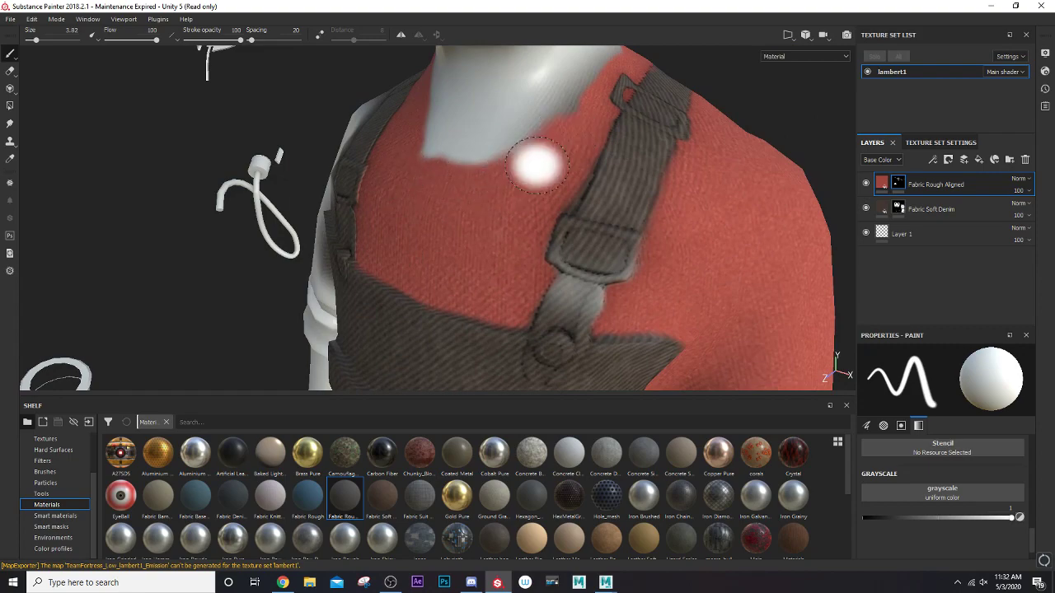
# - Switch to Maya and examine the engineer mesh's collar and upper chest up close from the front
pyautogui.click(604, 583)
pyautogui.click(654, 531)
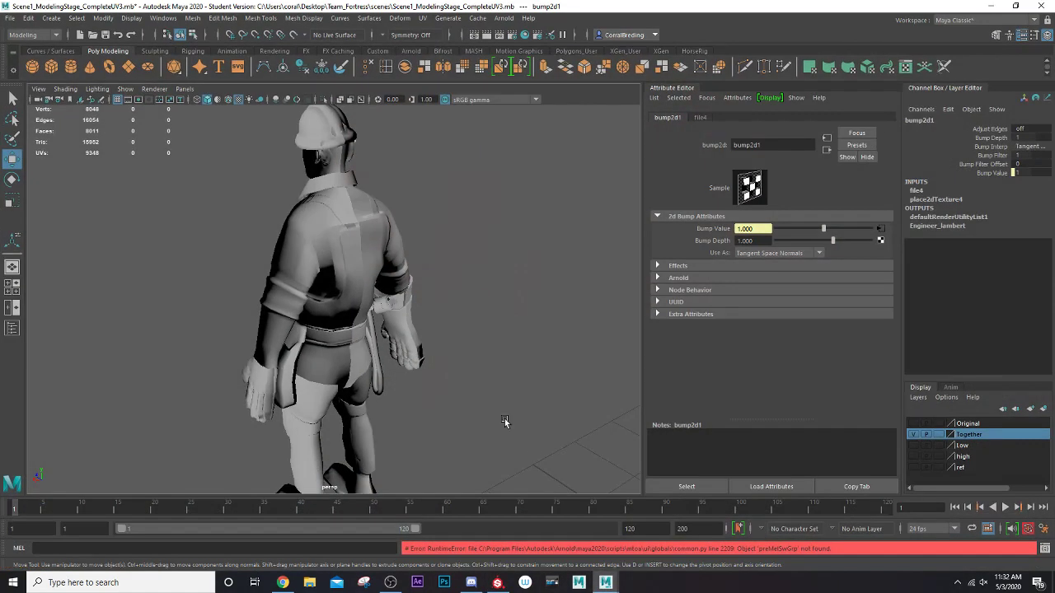
pyautogui.keyDown('alt'); pyautogui.moveTo(286, 249); pyautogui.dragTo(508, 271); pyautogui.keyUp('alt')
pyautogui.keyDown('alt'); pyautogui.moveTo(508, 271); pyautogui.dragTo(296, 511, button='right'); pyautogui.keyUp('alt')
pyautogui.click(380, 199)
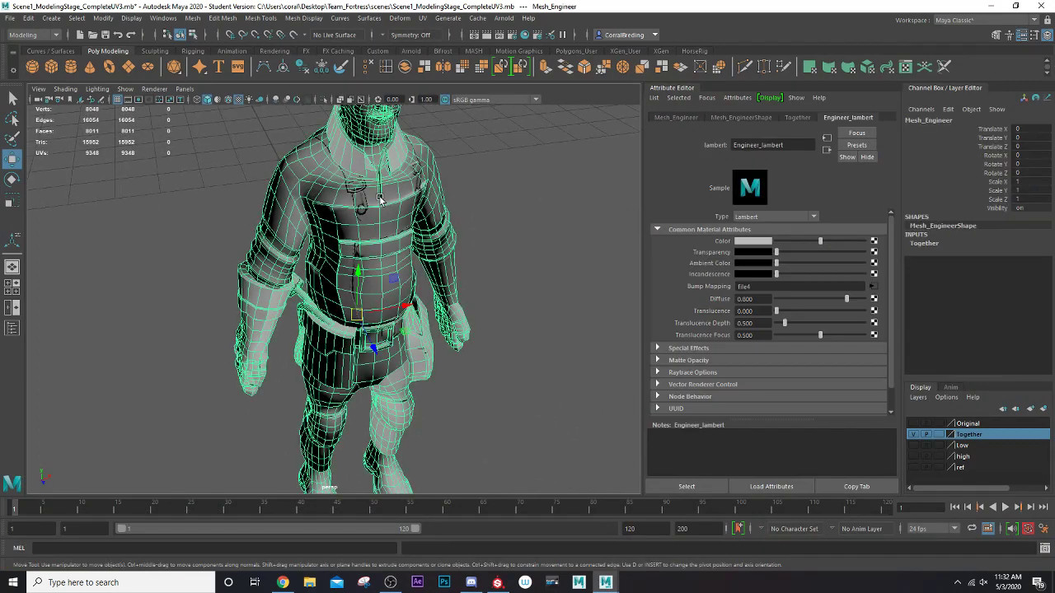
pyautogui.press('f')
pyautogui.keyDown('alt'); pyautogui.moveTo(360, 212); pyautogui.dragTo(321, 298, button='right'); pyautogui.keyUp('alt')
pyautogui.keyDown('alt'); pyautogui.moveTo(322, 298); pyautogui.dragTo(272, 275); pyautogui.keyUp('alt')
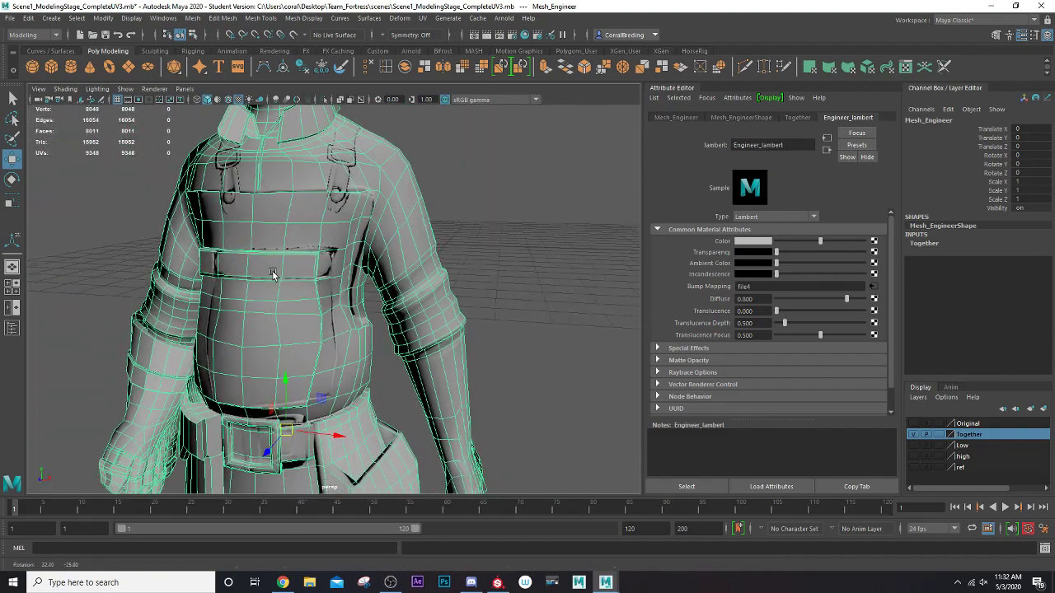
pyautogui.keyDown('alt'); pyautogui.moveTo(272, 275); pyautogui.dragTo(341, 351, button='middle'); pyautogui.keyUp('alt')
pyautogui.keyDown('alt'); pyautogui.moveTo(341, 351); pyautogui.dragTo(353, 332, button='right'); pyautogui.keyUp('alt')
pyautogui.keyDown('alt'); pyautogui.moveTo(347, 280); pyautogui.dragTo(370, 243); pyautogui.keyUp('alt')
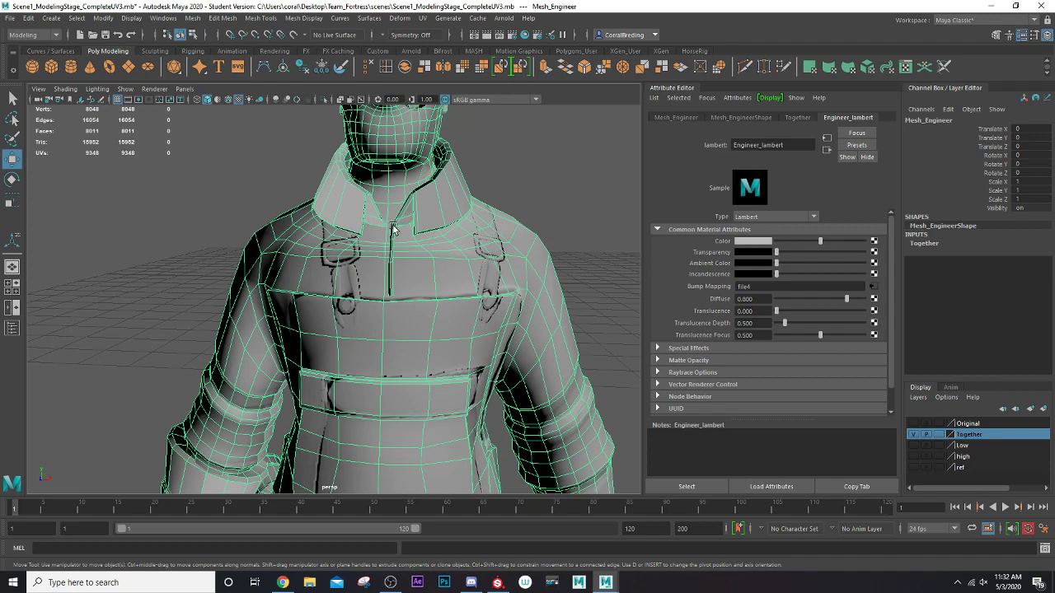
# - Compare the painted neckline in Substance Painter with the shirt collar on the Maya model, ending in Substance Painter
pyautogui.click(497, 582)
pyautogui.keyDown('alt'); pyautogui.moveTo(437, 377); pyautogui.dragTo(461, 311); pyautogui.keyUp('alt')
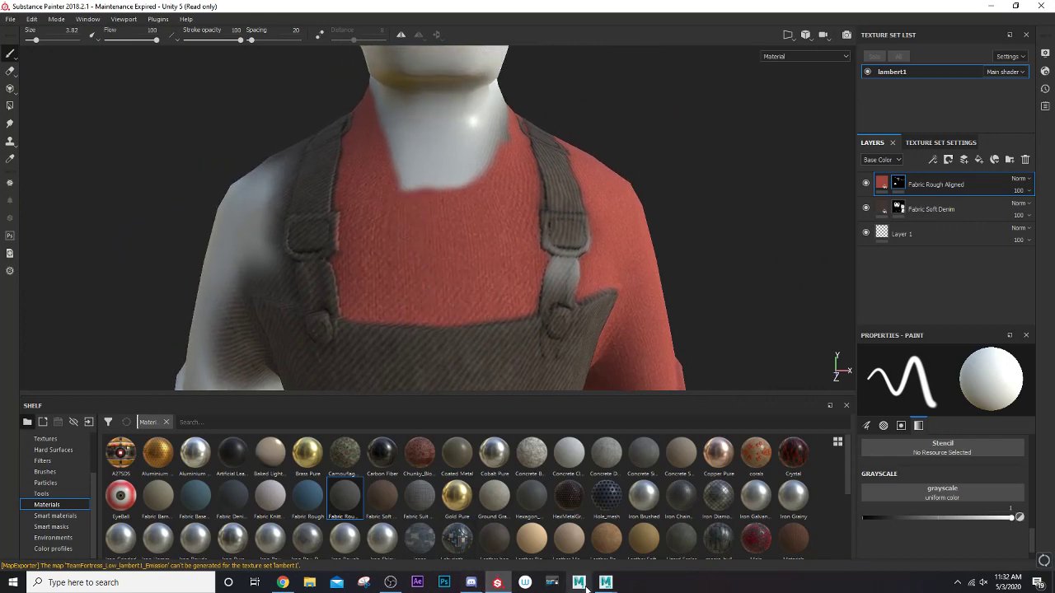
pyautogui.moveTo(608, 584)
pyautogui.click(637, 542)
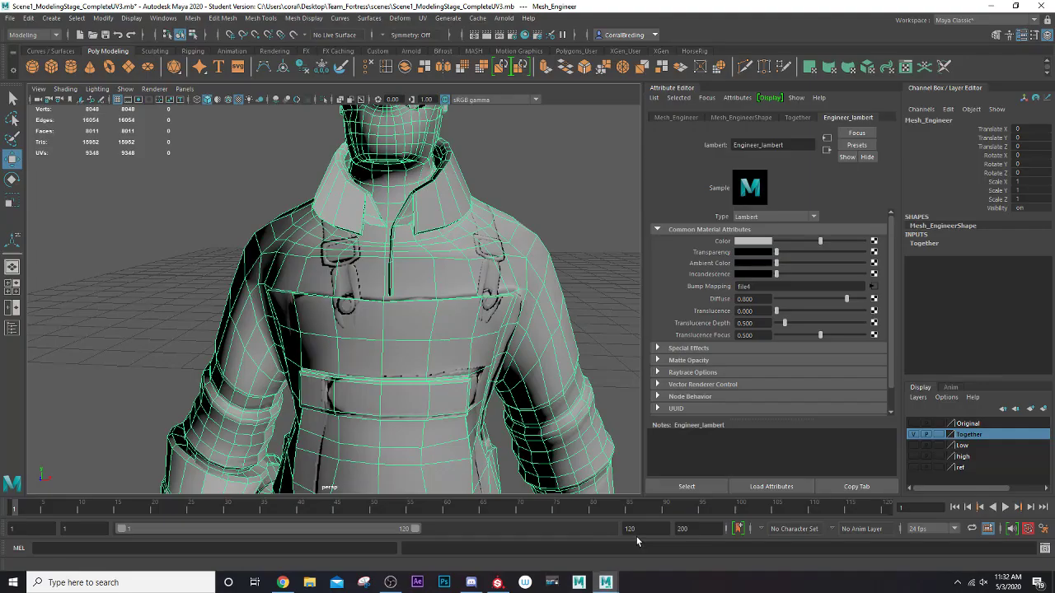
pyautogui.click(988, 7)
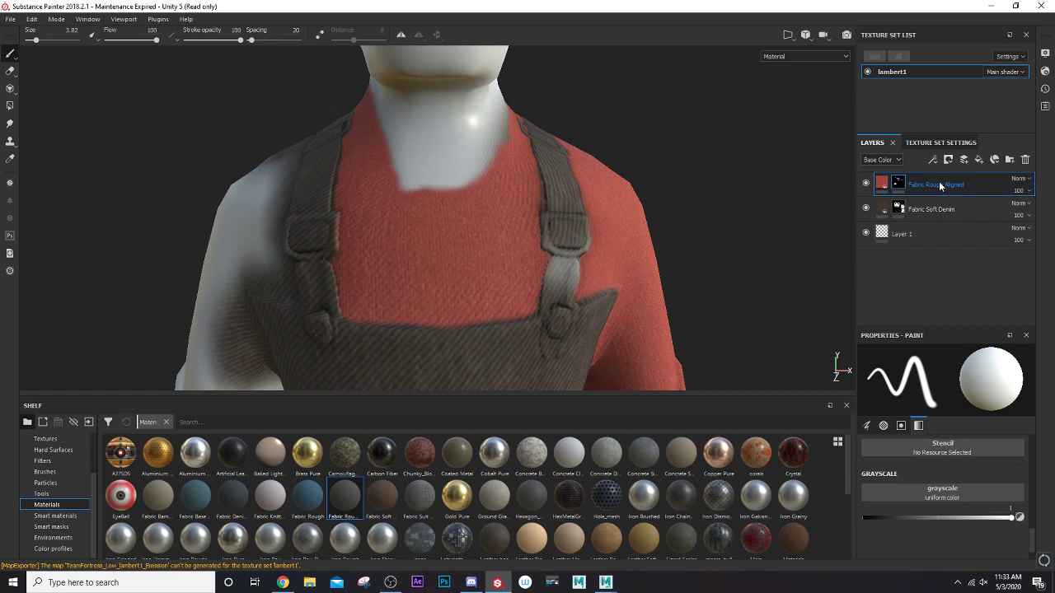
# - Duplicate the Fabric Rough Aligned layer and select the copy's fill
pyautogui.hotkey('ctrl', 'd')
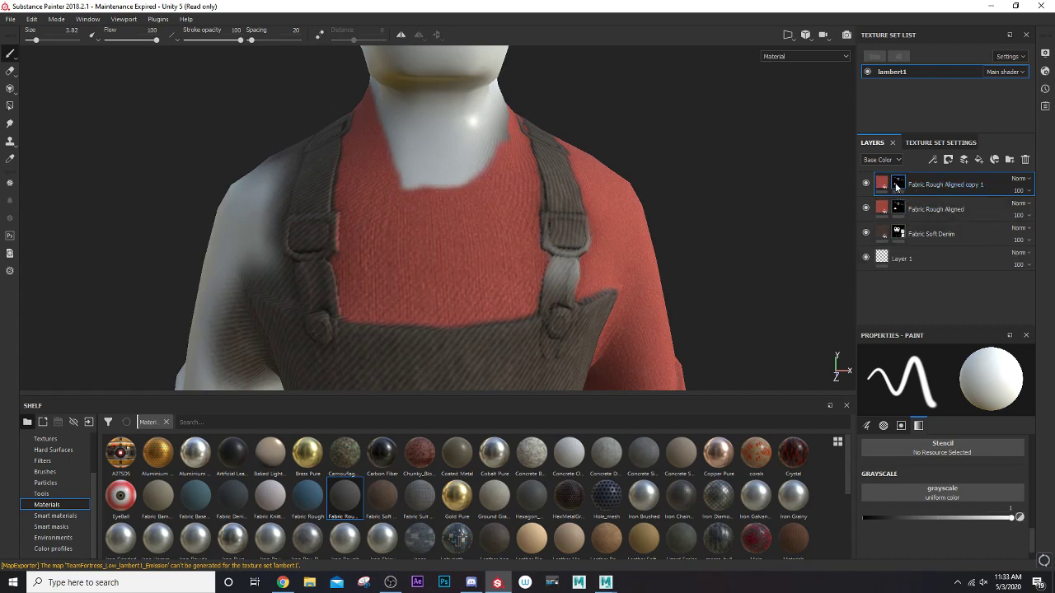
pyautogui.click(885, 187)
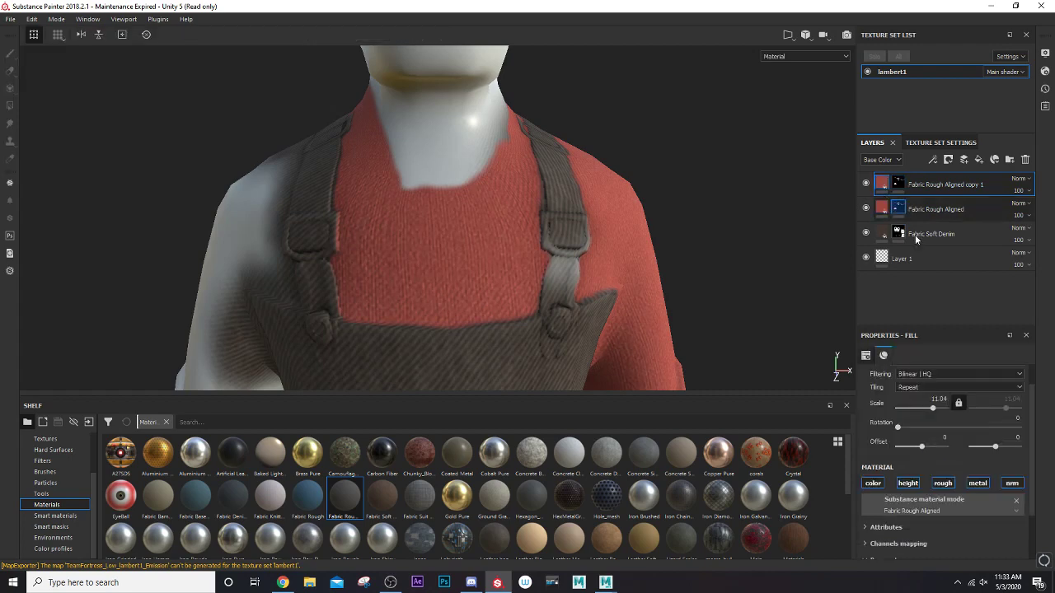
pyautogui.click(900, 185)
pyautogui.press('Delete')
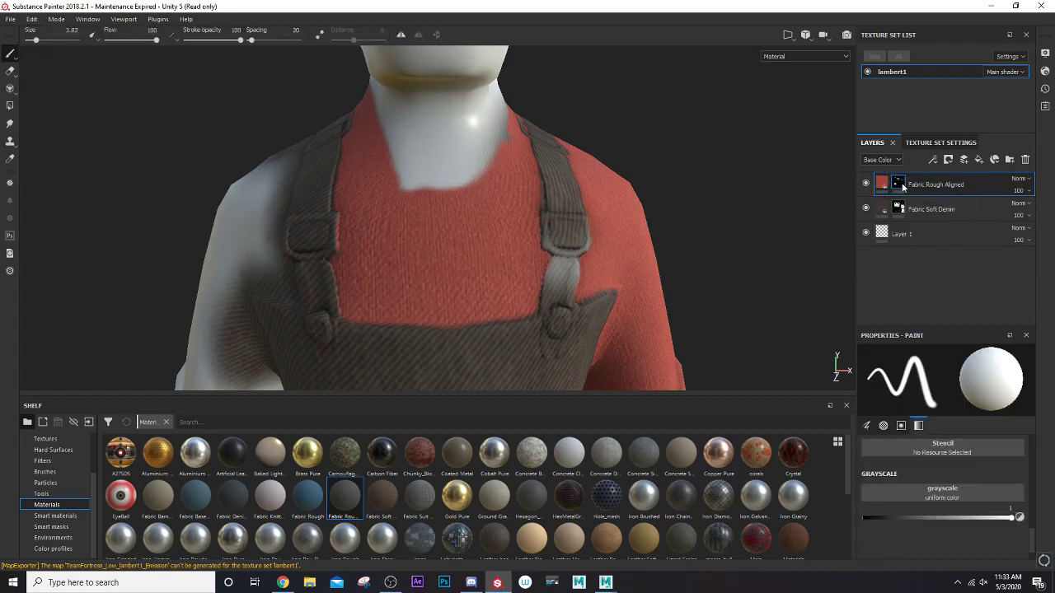
pyautogui.hotkey('ctrl', 'z')
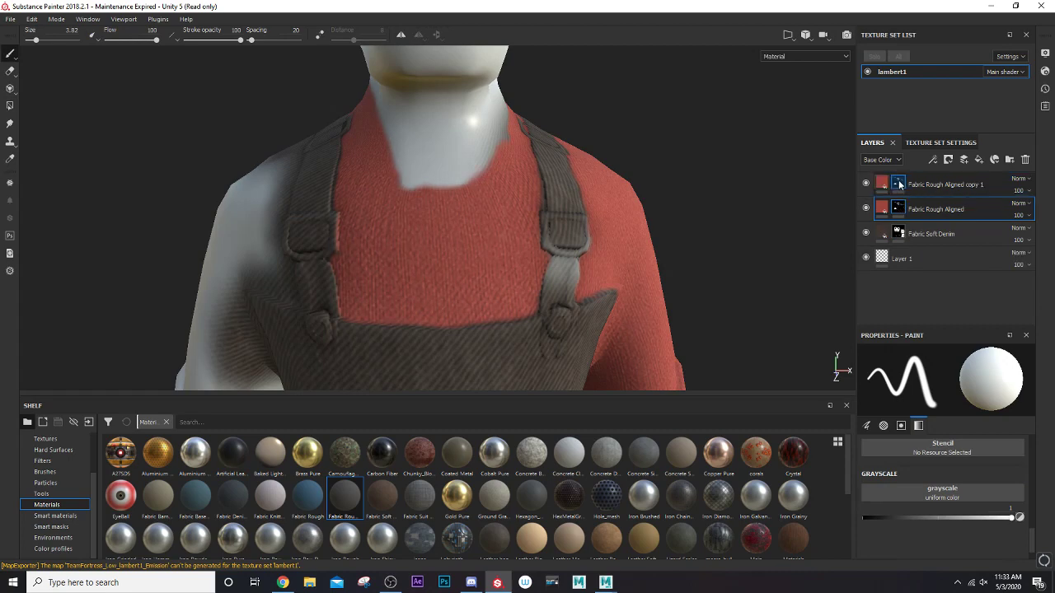
pyautogui.rightClick(902, 185)
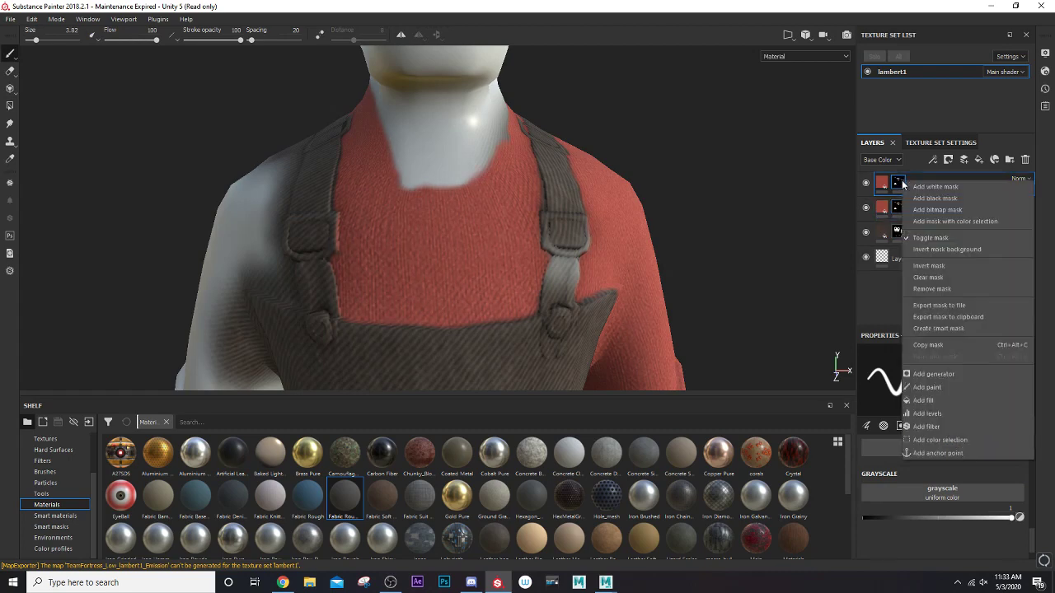
pyautogui.click(886, 186)
pyautogui.click(898, 184)
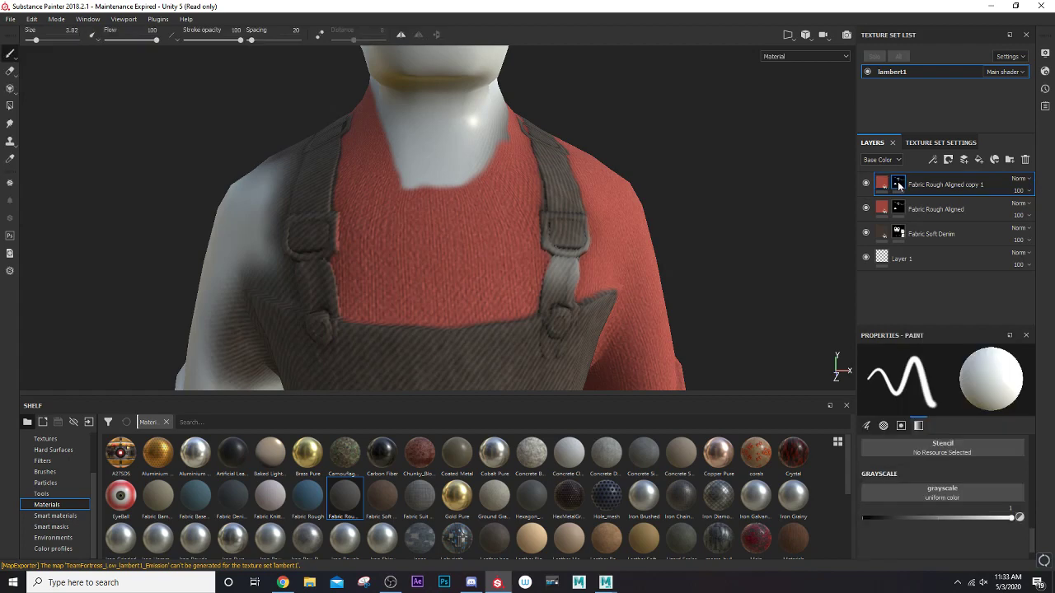
pyautogui.click(1024, 160)
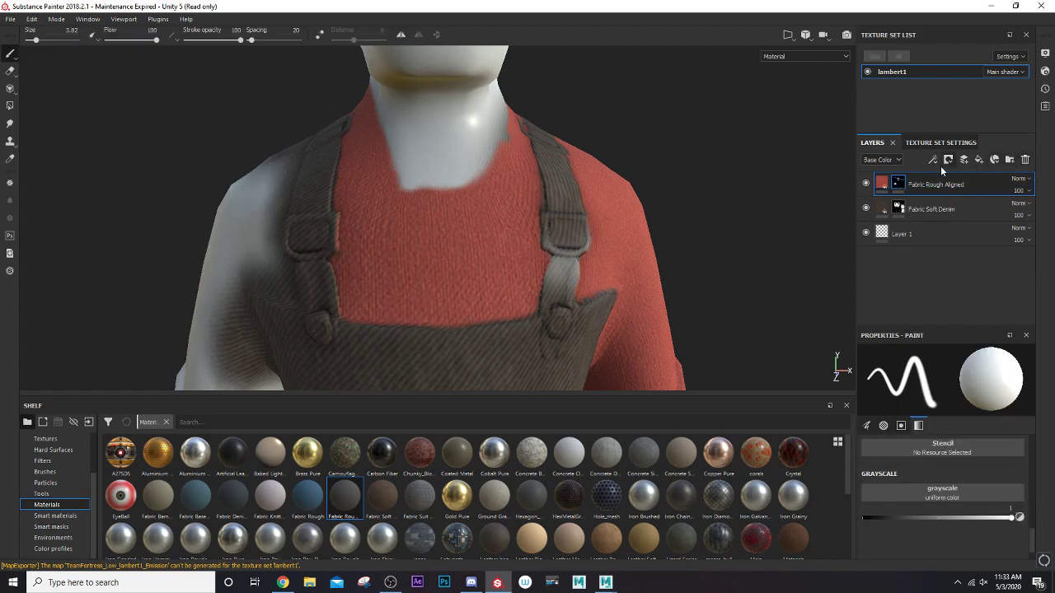
pyautogui.hotkey('ctrl', 'z')
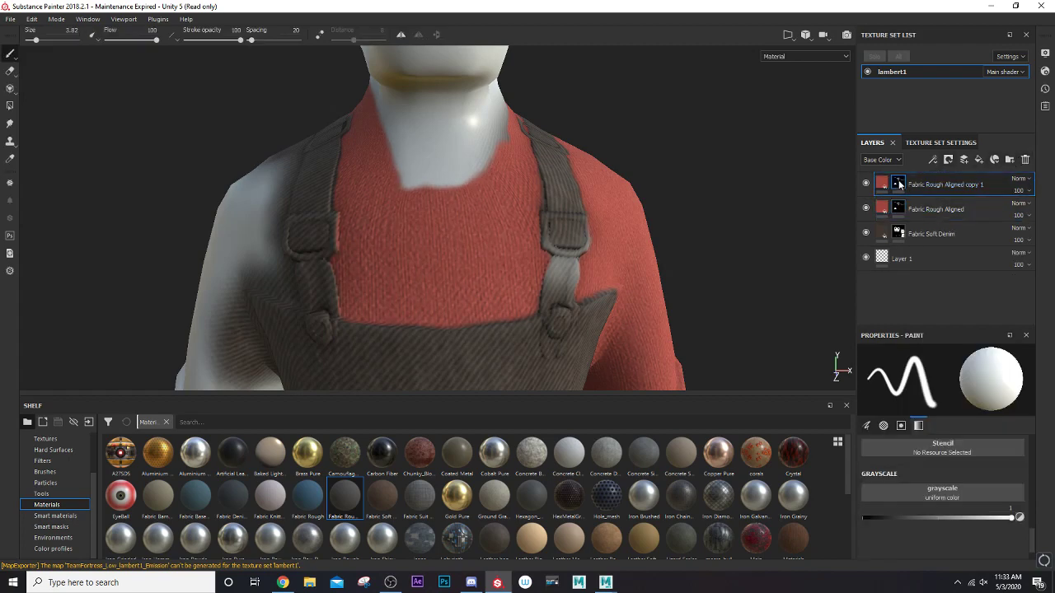
# - Clear the mask of Fabric Rough Aligned copy 1 and set its fabric color to neutral grey, 0.431 for R, G and B
pyautogui.rightClick(899, 182)
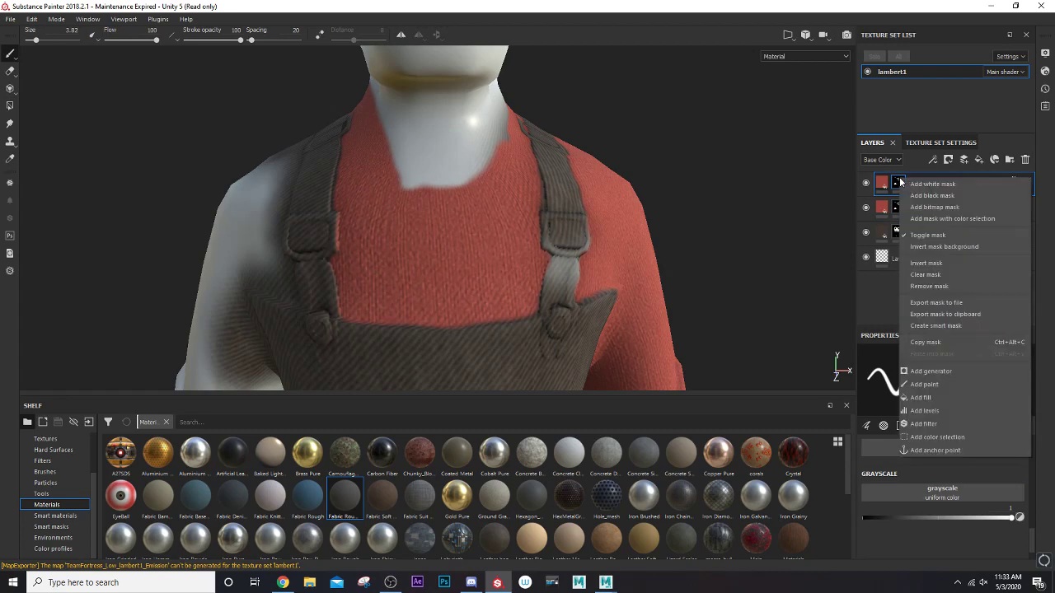
pyautogui.click(947, 273)
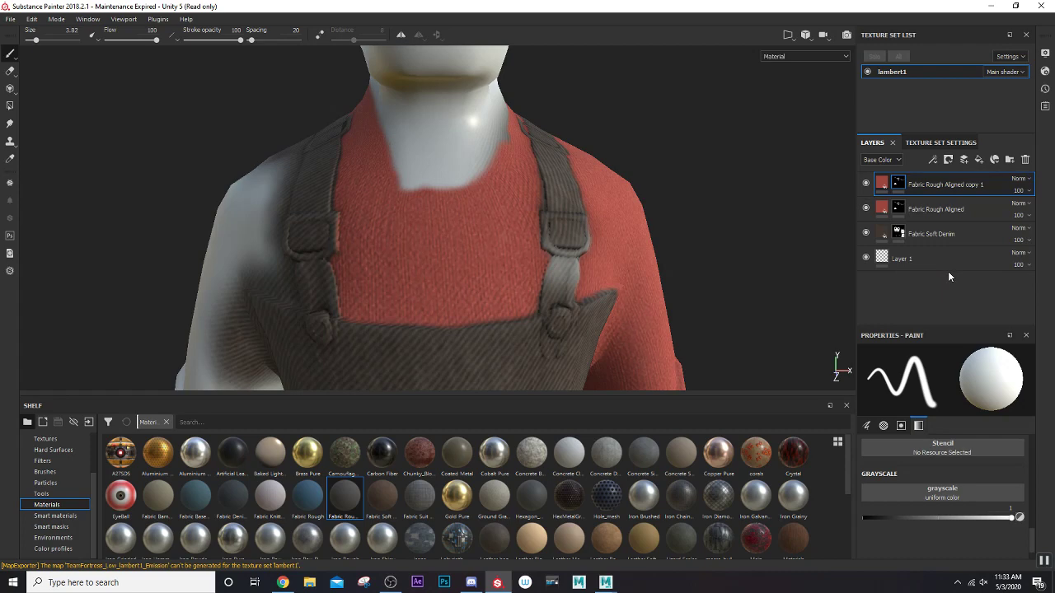
pyautogui.click(884, 187)
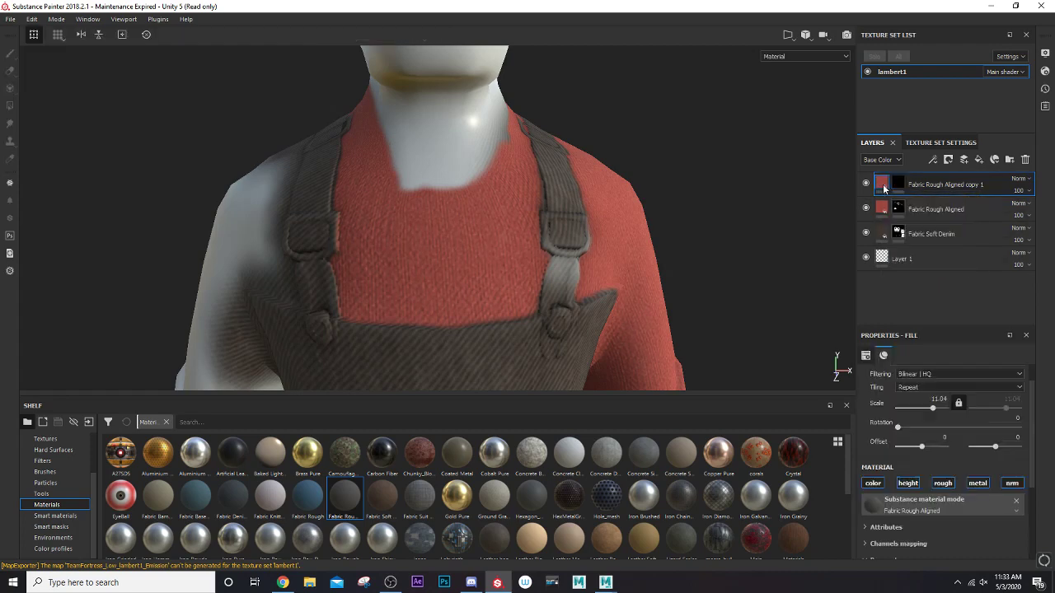
pyautogui.scroll(-2, 932, 419)
pyautogui.click(932, 526)
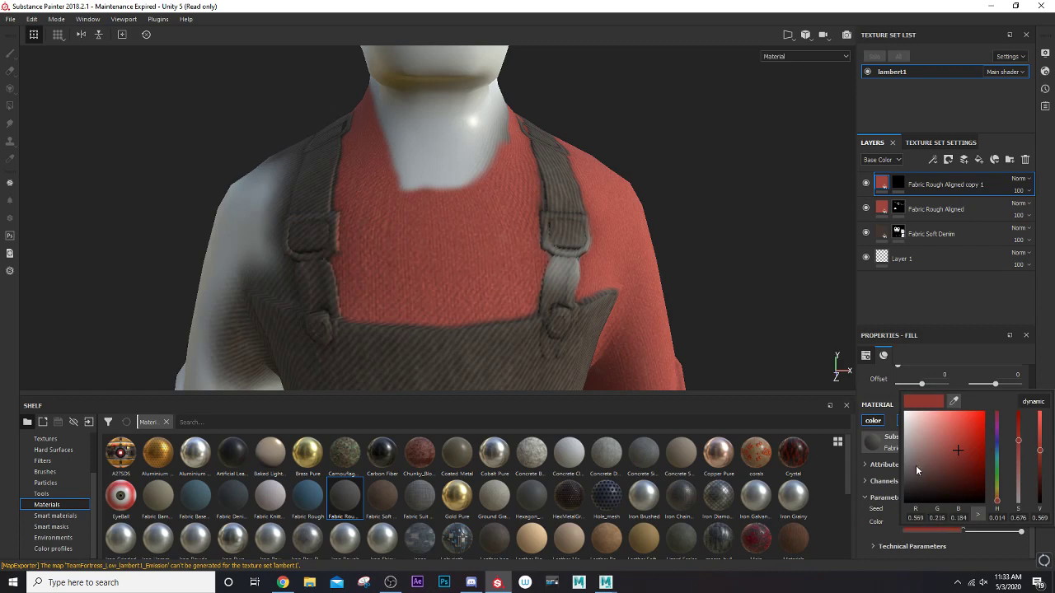
pyautogui.moveTo(915, 471)
pyautogui.mouseDown()
pyautogui.moveTo(901, 477)
pyautogui.moveTo(895, 466)
pyautogui.mouseUp()
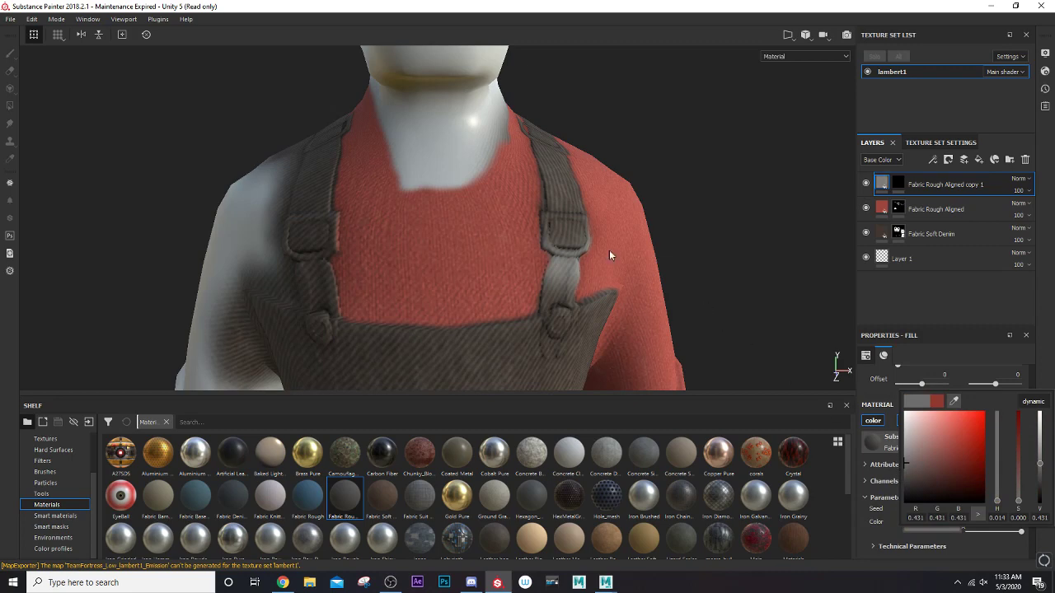
pyautogui.click(884, 182)
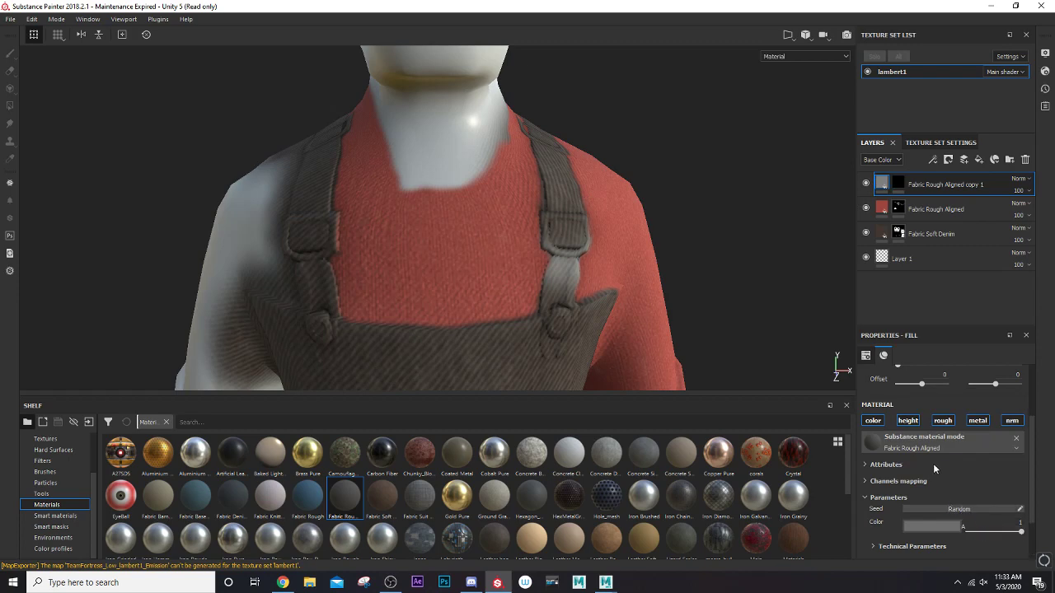
# - Paint a grey undershirt area around the front of the neckline in the mask of Fabric Rough Aligned copy 1
pyautogui.click(900, 186)
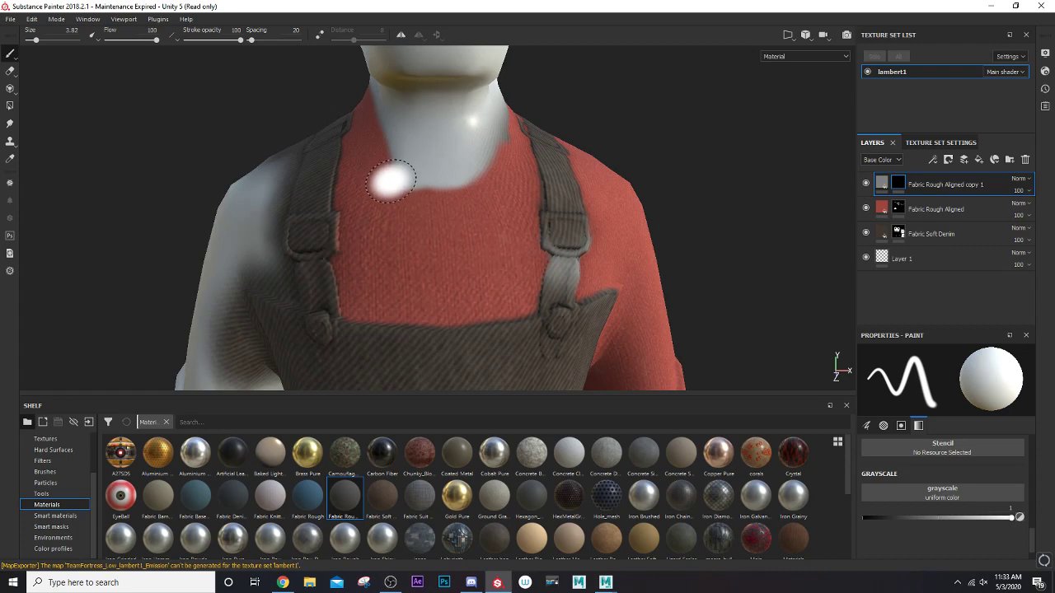
pyautogui.moveTo(386, 181)
pyautogui.mouseDown()
pyautogui.moveTo(465, 183)
pyautogui.moveTo(494, 162)
pyautogui.moveTo(381, 171)
pyautogui.moveTo(358, 135)
pyautogui.moveTo(371, 152)
pyautogui.moveTo(415, 160)
pyautogui.moveTo(470, 207)
pyautogui.mouseUp()
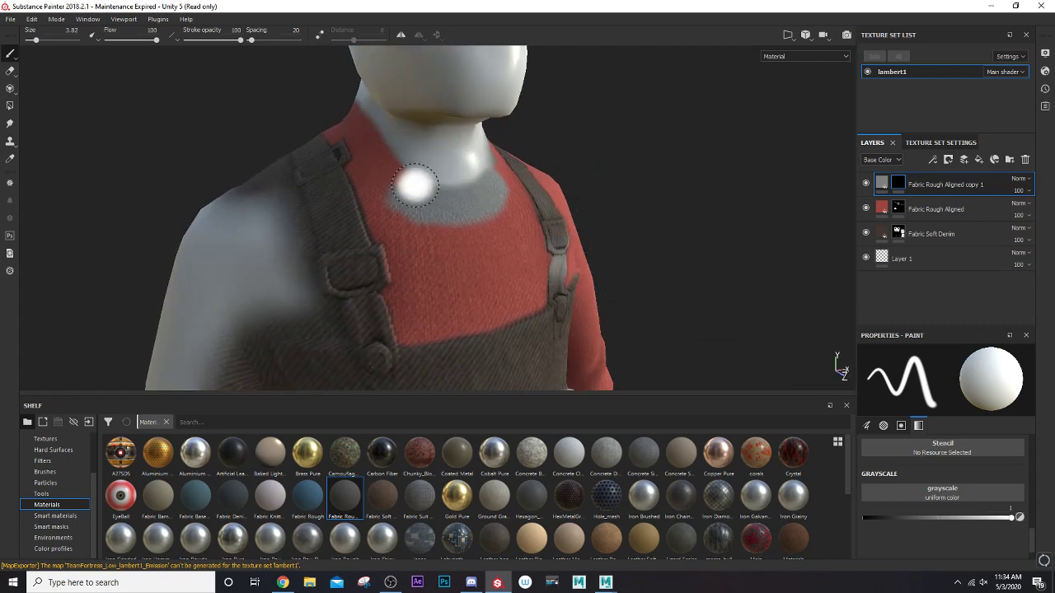
pyautogui.moveTo(414, 193)
pyautogui.mouseDown()
pyautogui.moveTo(477, 192)
pyautogui.moveTo(388, 203)
pyautogui.moveTo(405, 196)
pyautogui.mouseUp()
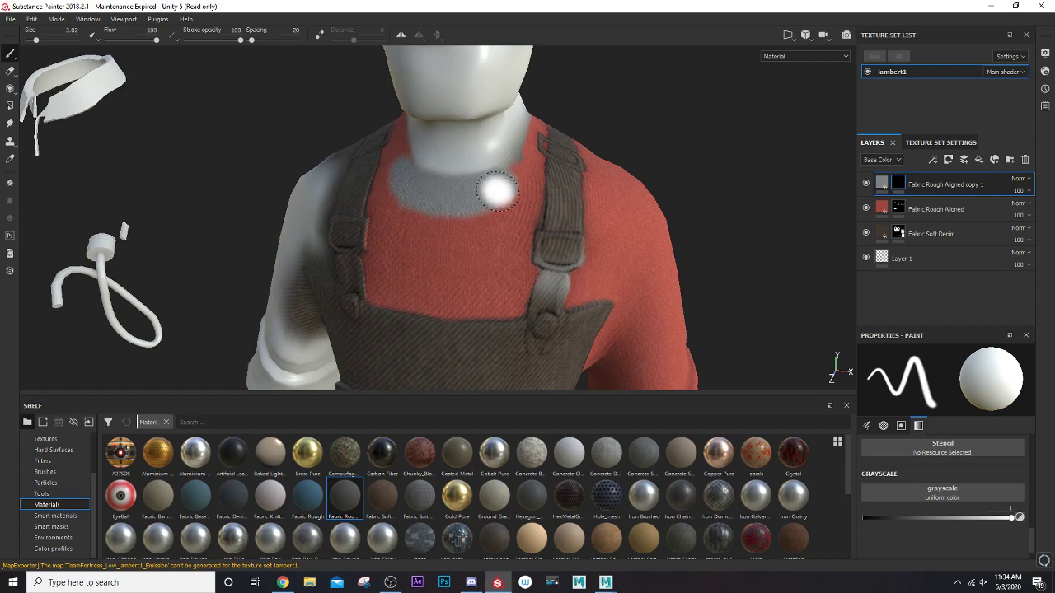
pyautogui.moveTo(497, 176)
pyautogui.mouseDown()
pyautogui.moveTo(531, 169)
pyautogui.moveTo(404, 161)
pyautogui.moveTo(387, 169)
pyautogui.moveTo(421, 181)
pyautogui.moveTo(384, 205)
pyautogui.mouseUp()
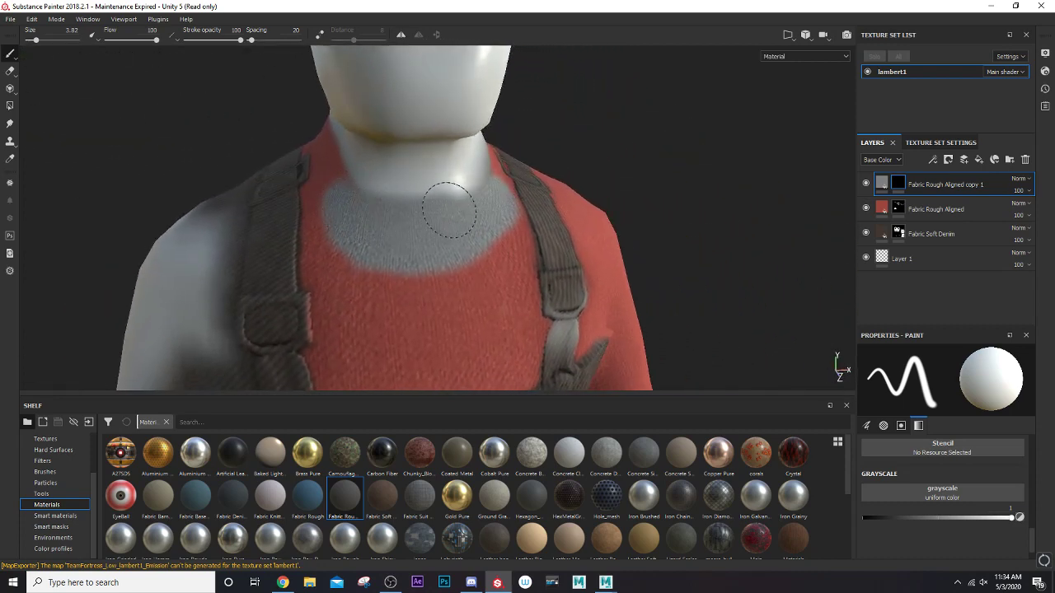
pyautogui.scroll(-5, 467, 206)
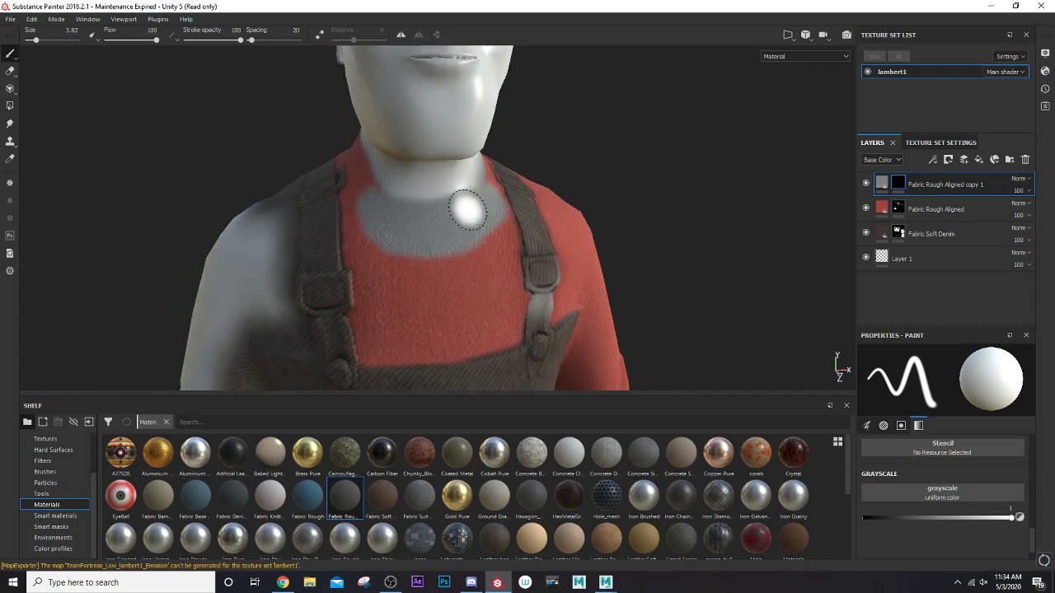
pyautogui.scroll(3, 458, 219)
pyautogui.keyDown('alt'); pyautogui.moveTo(457, 219); pyautogui.dragTo(448, 219); pyautogui.keyUp('alt')
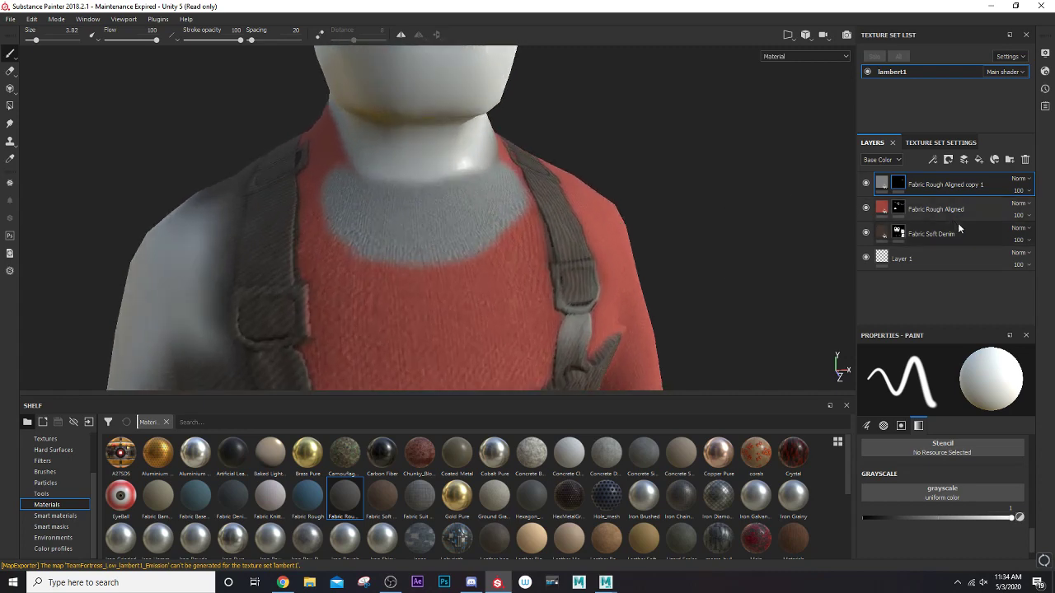
# - Select the Fabric Rough Aligned layer's mask and paint red along the neck's side by the left shoulder strap
pyautogui.moveTo(889, 238); pyautogui.dragTo(890, 221)
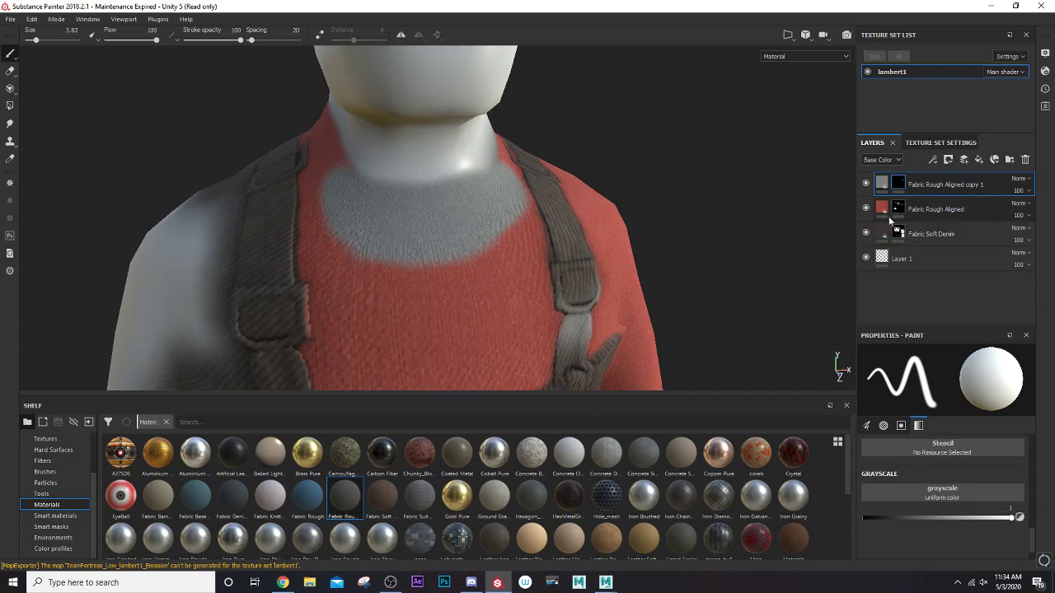
pyautogui.click(901, 211)
pyautogui.keyDown('alt'); pyautogui.moveTo(664, 178); pyautogui.dragTo(423, 184); pyautogui.keyUp('alt')
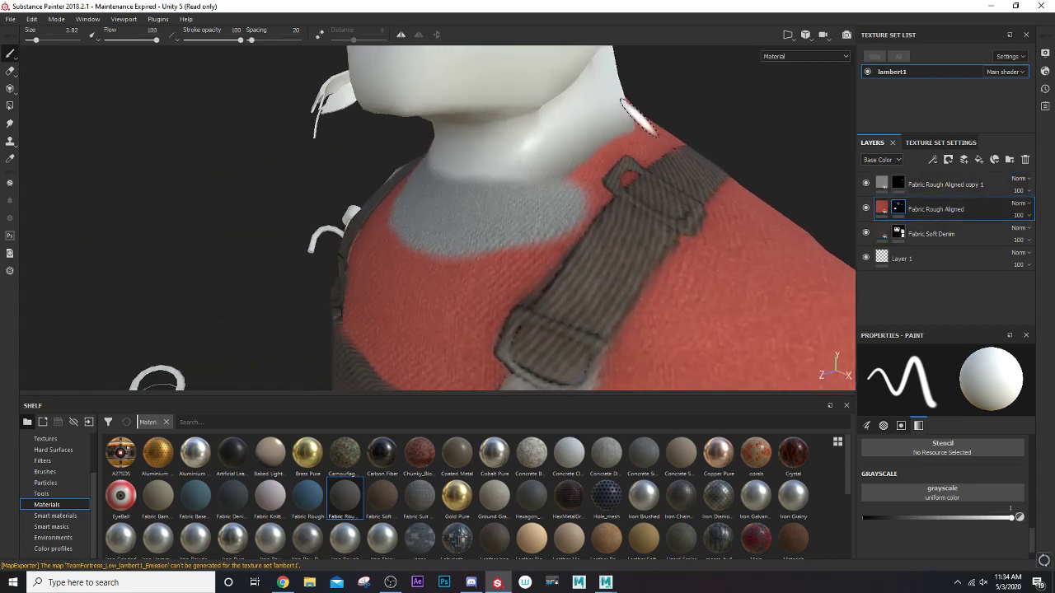
pyautogui.moveTo(637, 118)
pyautogui.mouseDown()
pyautogui.moveTo(603, 142)
pyautogui.moveTo(574, 138)
pyautogui.moveTo(544, 178)
pyautogui.moveTo(522, 179)
pyautogui.moveTo(563, 173)
pyautogui.mouseUp()
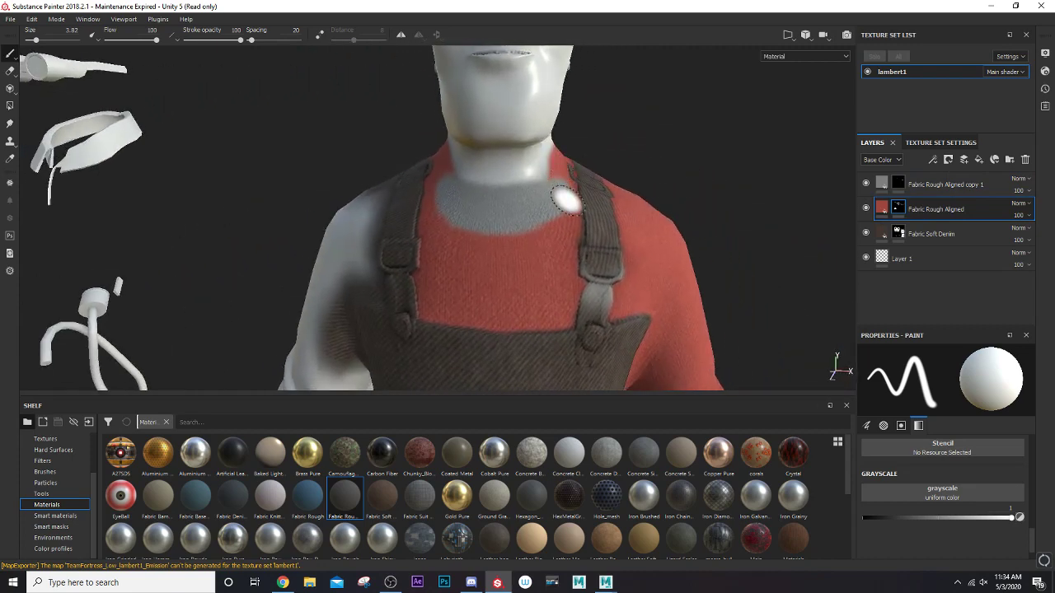
pyautogui.scroll(-3, 546, 247)
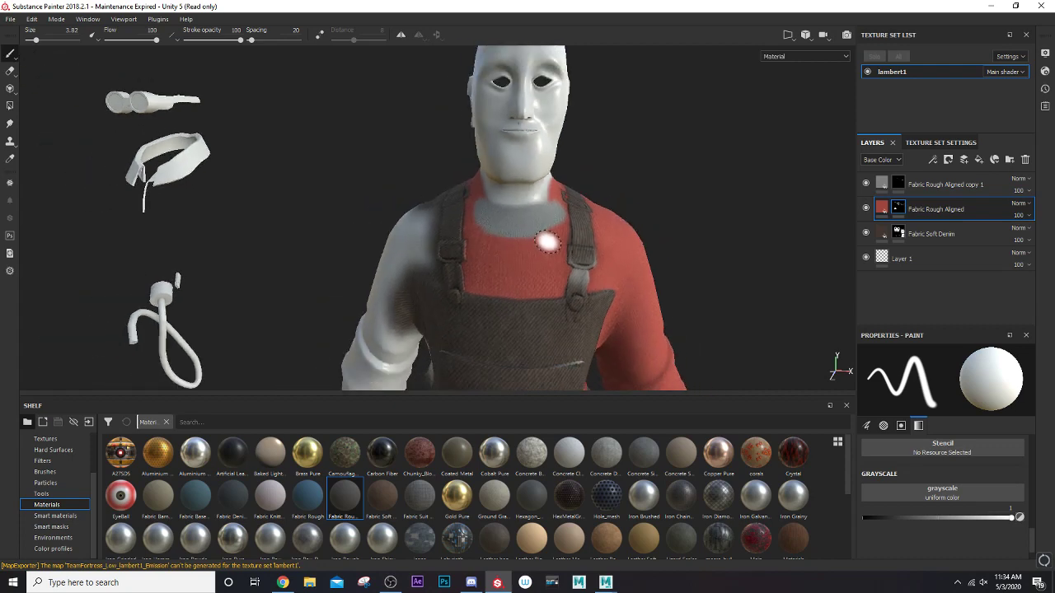
pyautogui.scroll(3, 548, 240)
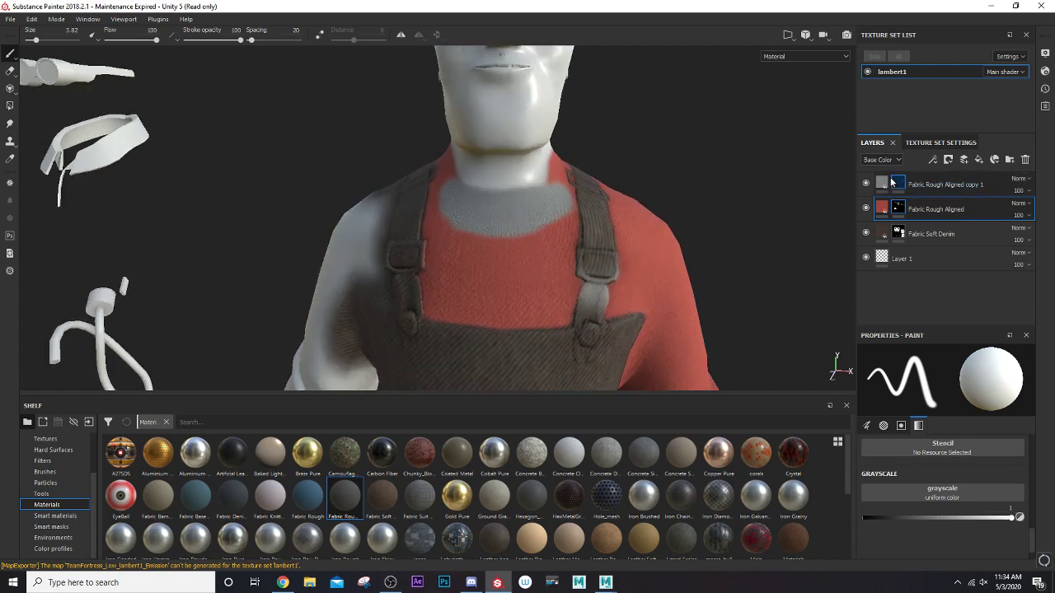
# - Mask out both sides of the grey undershirt patch with black in the mask of Fabric Rough Aligned copy 1, narrowing it at the neckline
pyautogui.click(897, 183)
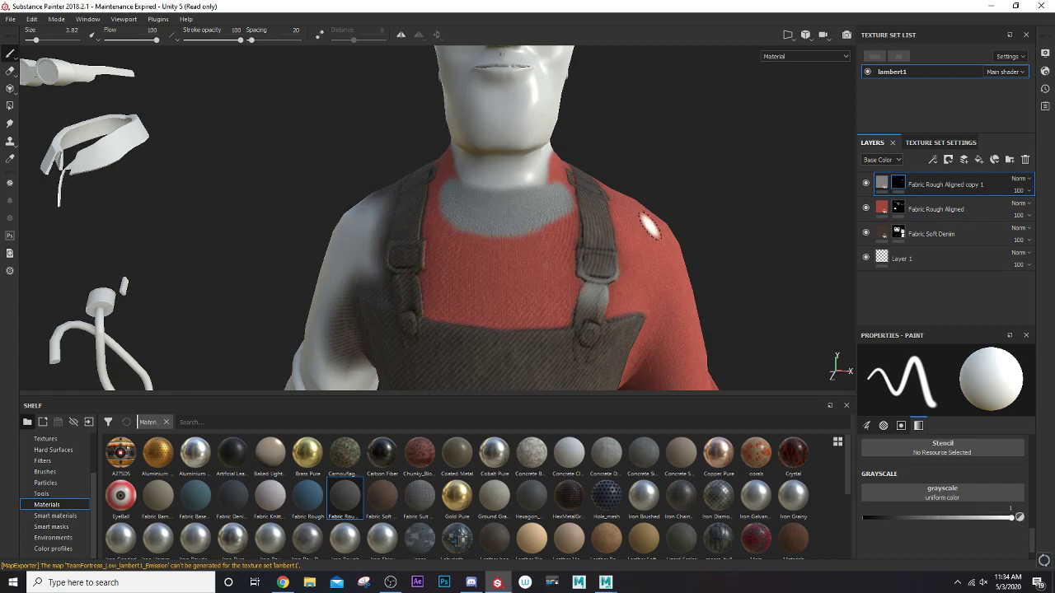
pyautogui.click(1020, 518)
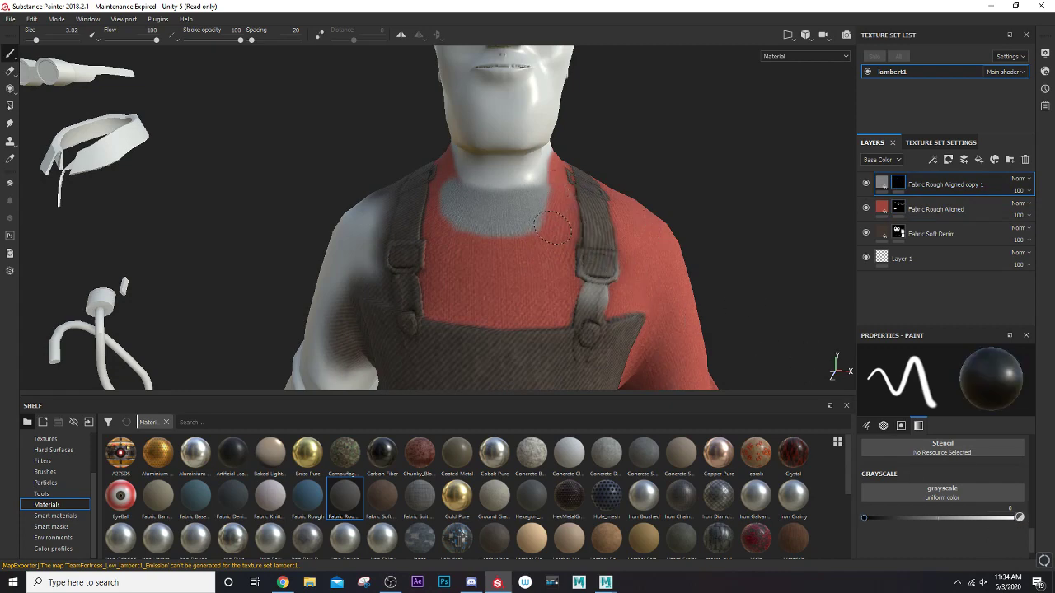
pyautogui.moveTo(552, 227); pyautogui.dragTo(542, 236)
pyautogui.moveTo(440, 175); pyautogui.dragTo(441, 200)
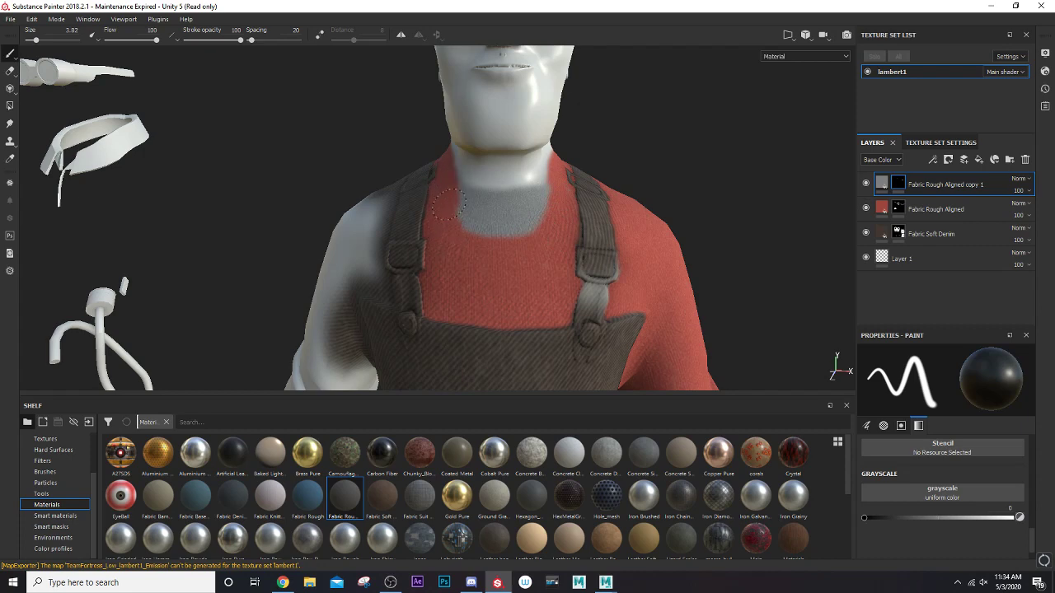
pyautogui.keyDown('alt'); pyautogui.moveTo(459, 236); pyautogui.dragTo(530, 200); pyautogui.keyUp('alt')
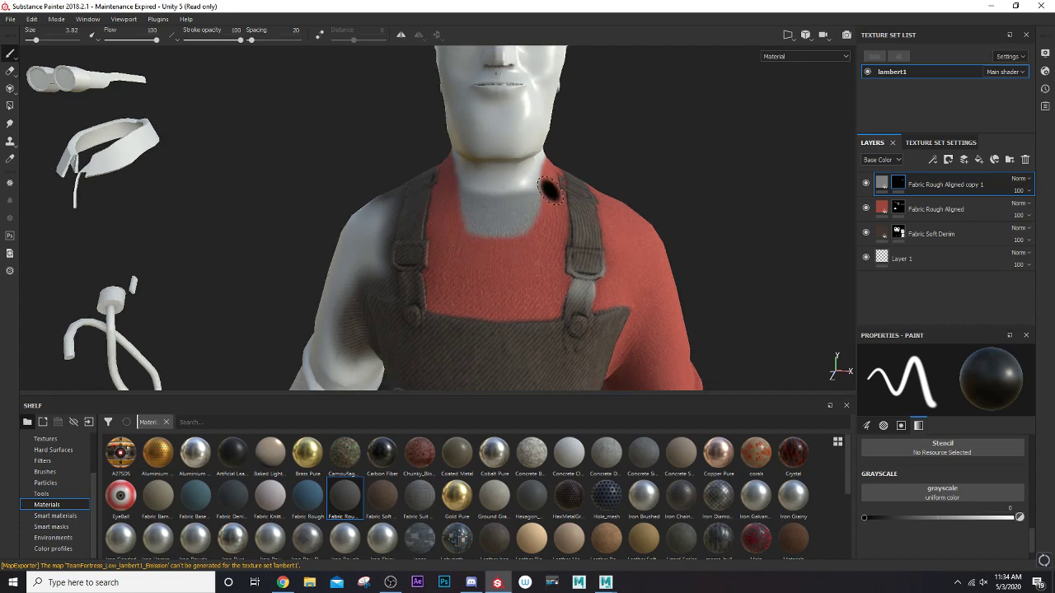
# - Export the lambert1 textures as 8-bit PNG with the Unity 5 (Standard Metallic) config at 2048x2048
pyautogui.scroll(-4, 531, 239)
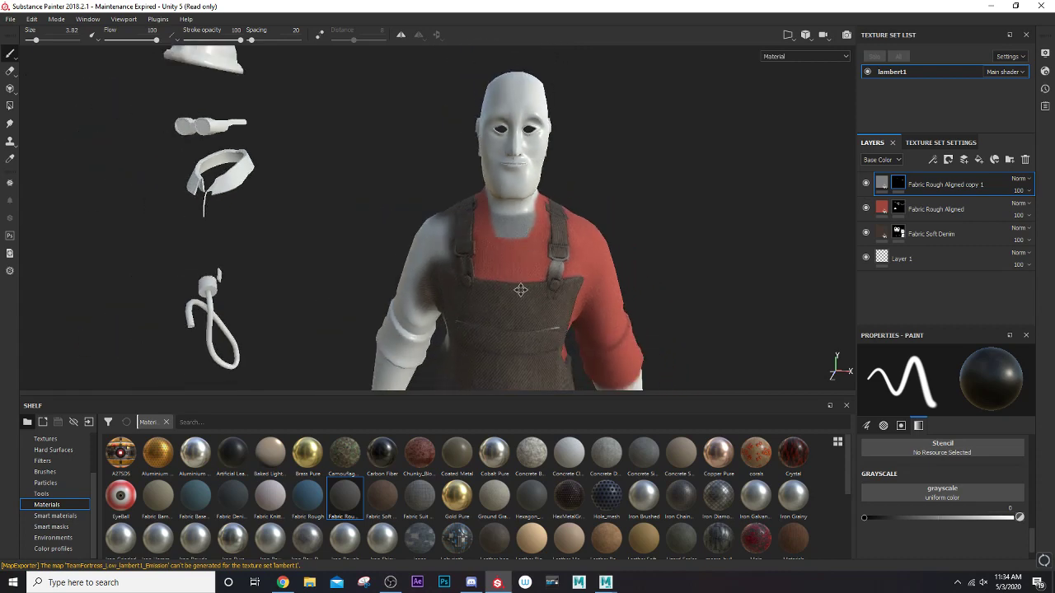
pyautogui.keyDown('alt'); pyautogui.moveTo(324, 274); pyautogui.dragTo(312, 166, button='middle'); pyautogui.keyUp('alt')
pyautogui.click(9, 20)
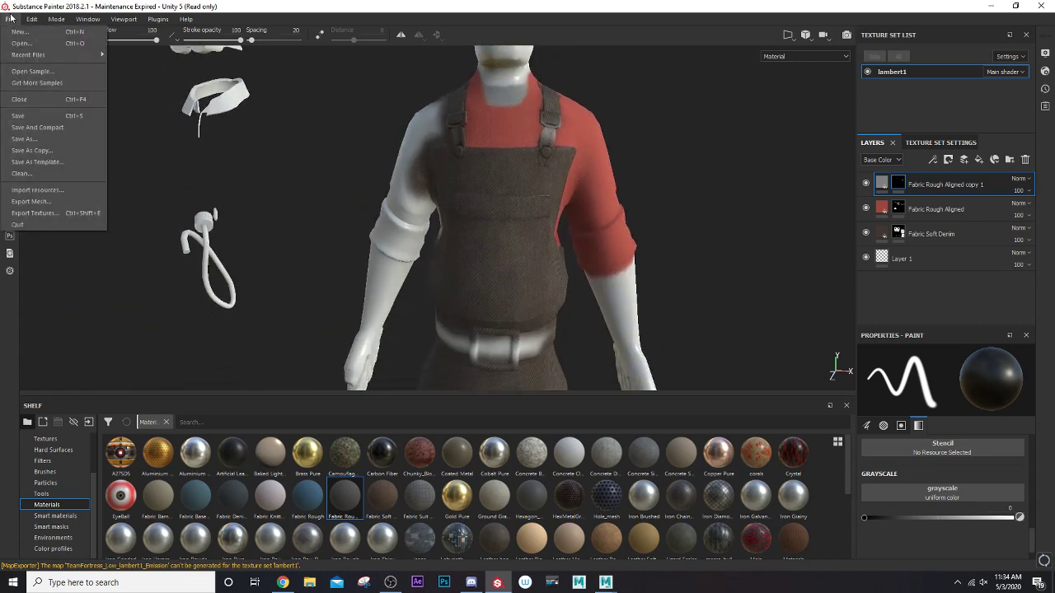
pyautogui.click(33, 213)
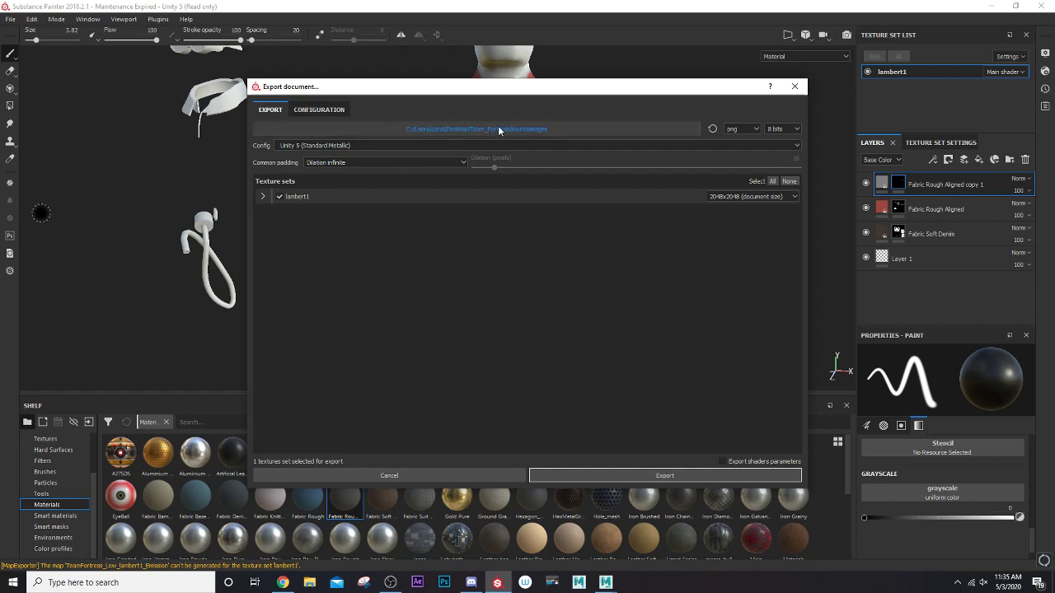
pyautogui.click(621, 472)
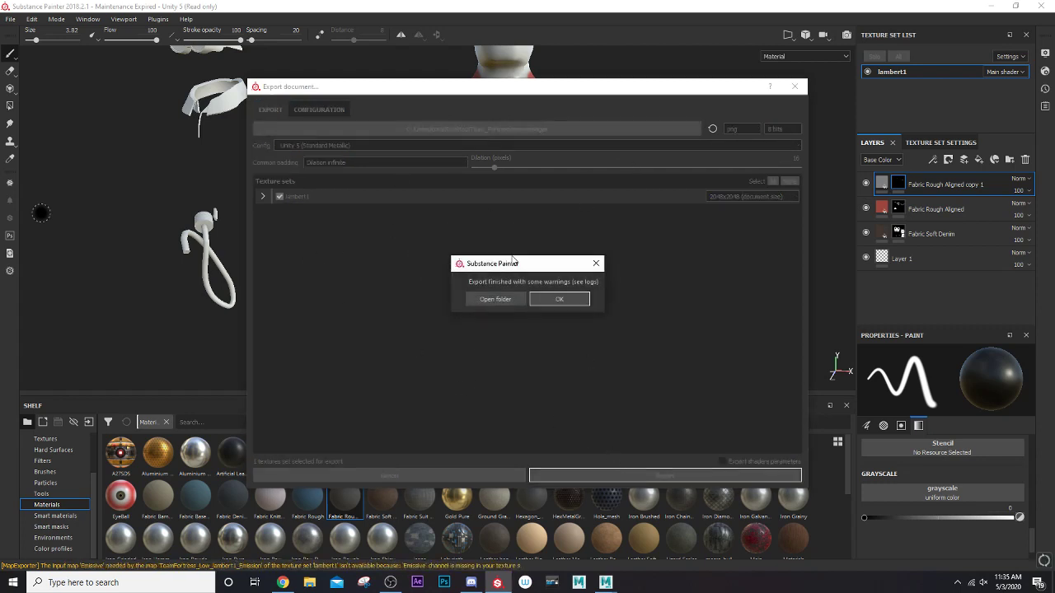
pyautogui.click(544, 302)
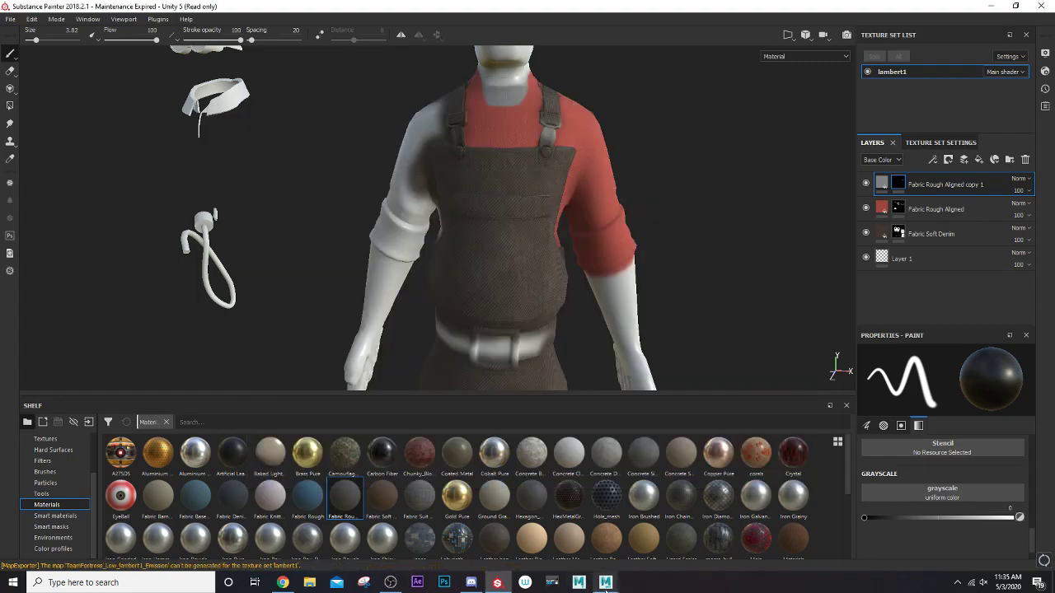
# - Switch to Maya and connect a file texture using TeamFortress_Low_lambert1_AlbedoTransparency.png to the Color of Engineer_lambert, and check it at the collar
pyautogui.moveTo(605, 583)
pyautogui.click(651, 527)
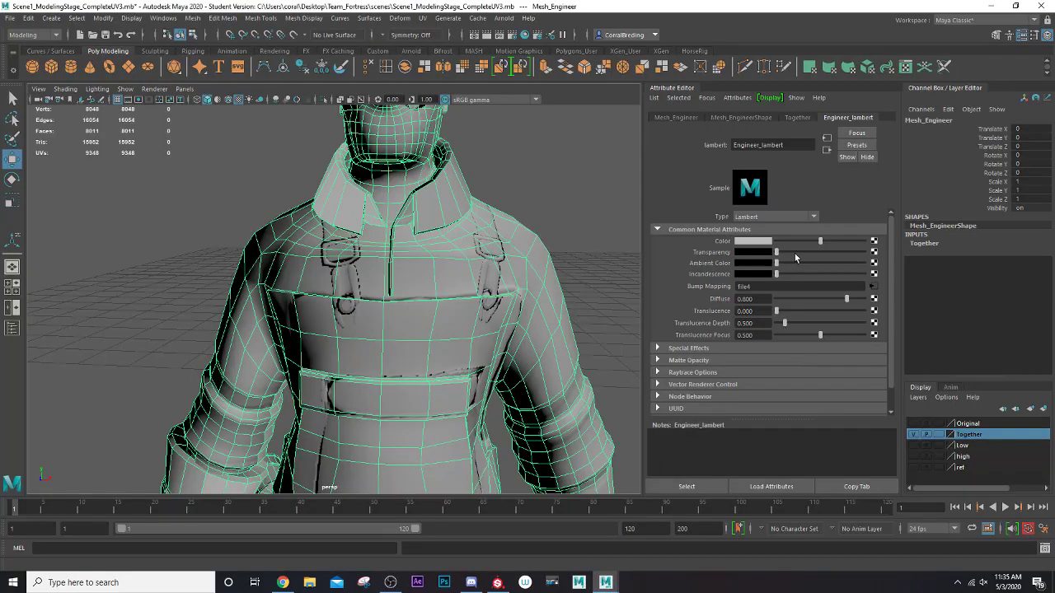
pyautogui.click(873, 240)
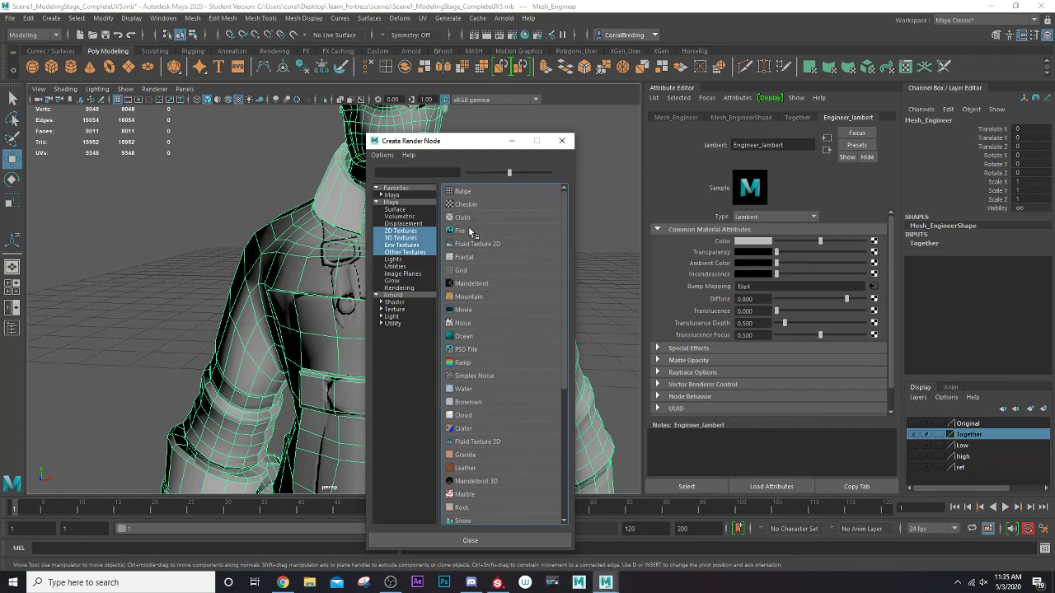
pyautogui.click(469, 230)
pyautogui.click(875, 267)
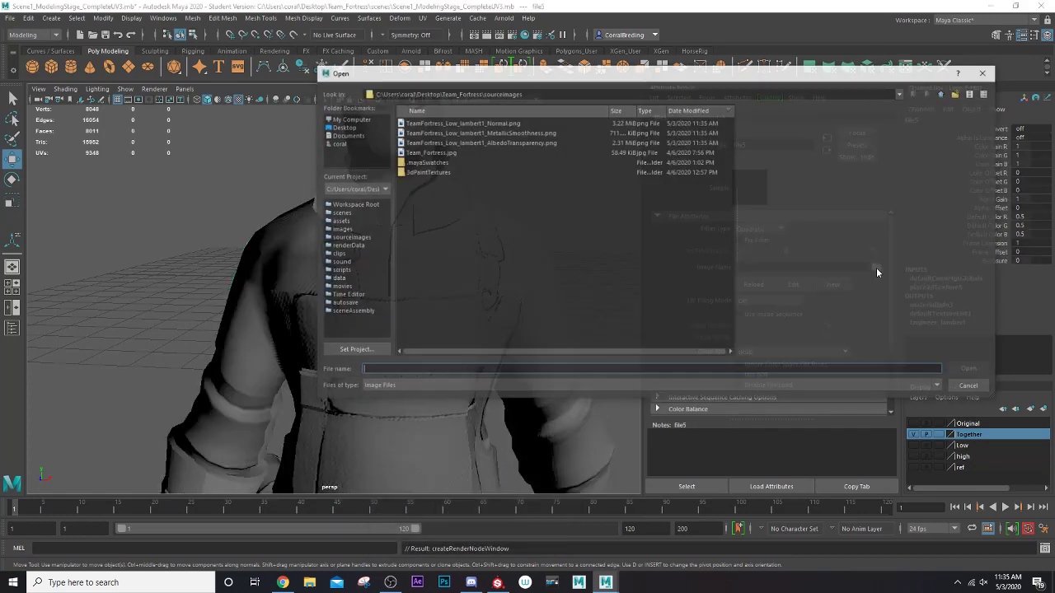
pyautogui.click(489, 143)
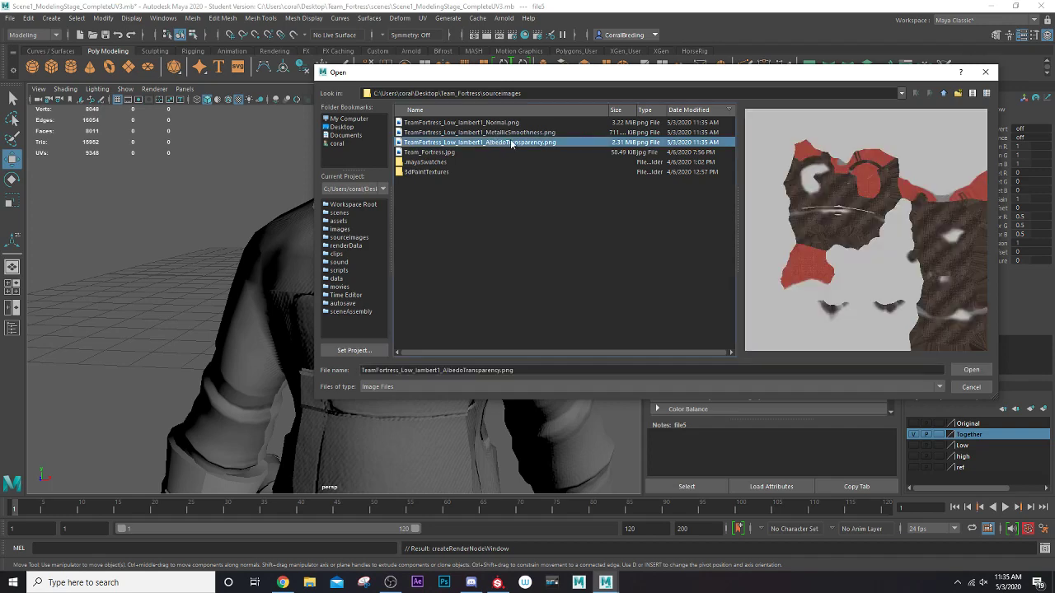
pyautogui.click(971, 369)
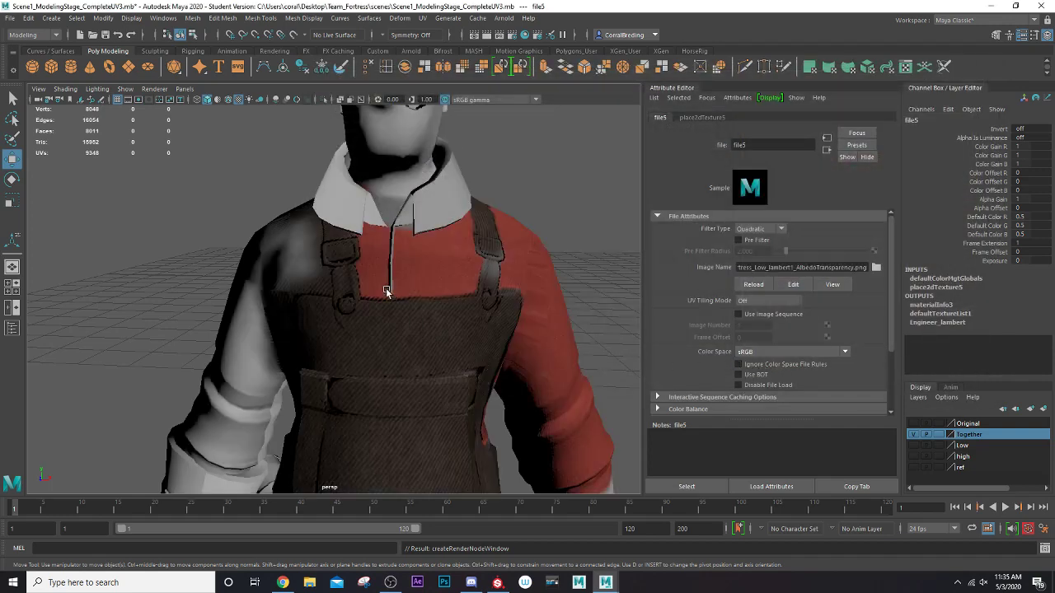
pyautogui.scroll(3, 386, 291)
pyautogui.keyDown('alt'); pyautogui.moveTo(452, 208); pyautogui.dragTo(454, 262, button='middle'); pyautogui.keyUp('alt')
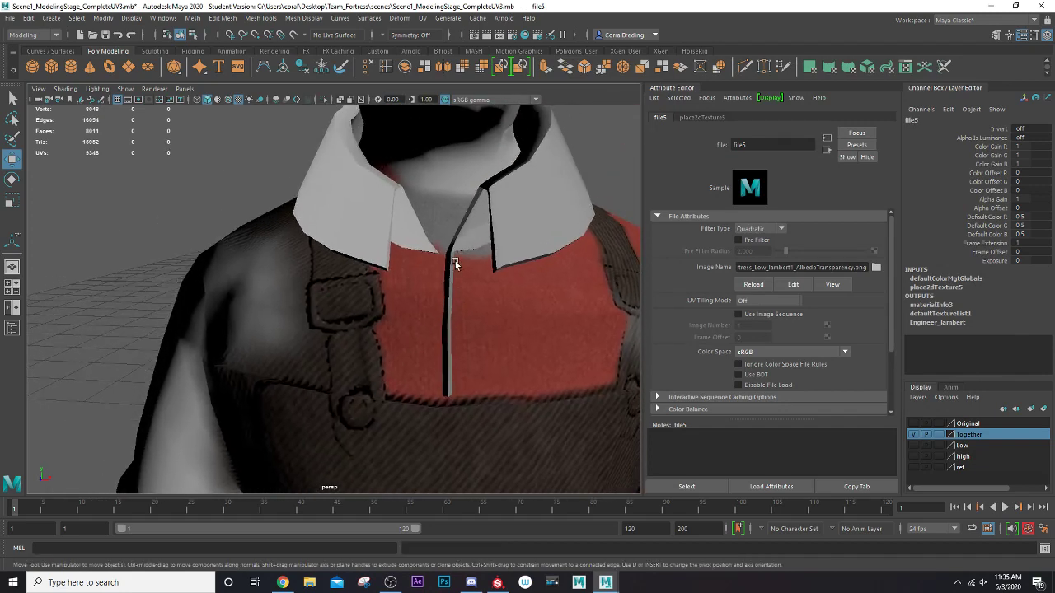
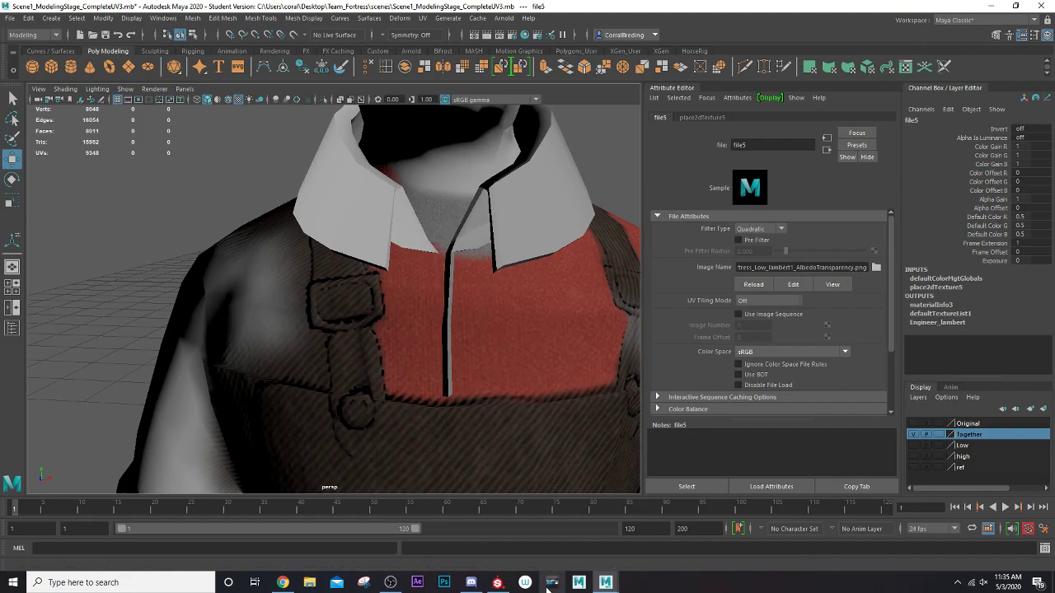
# - Switch back to Substance Painter and clean up the red fabric's edge around the neck with black in the Fabric Rough Aligned layer's mask
pyautogui.click(497, 582)
pyautogui.scroll(1, 341, 123)
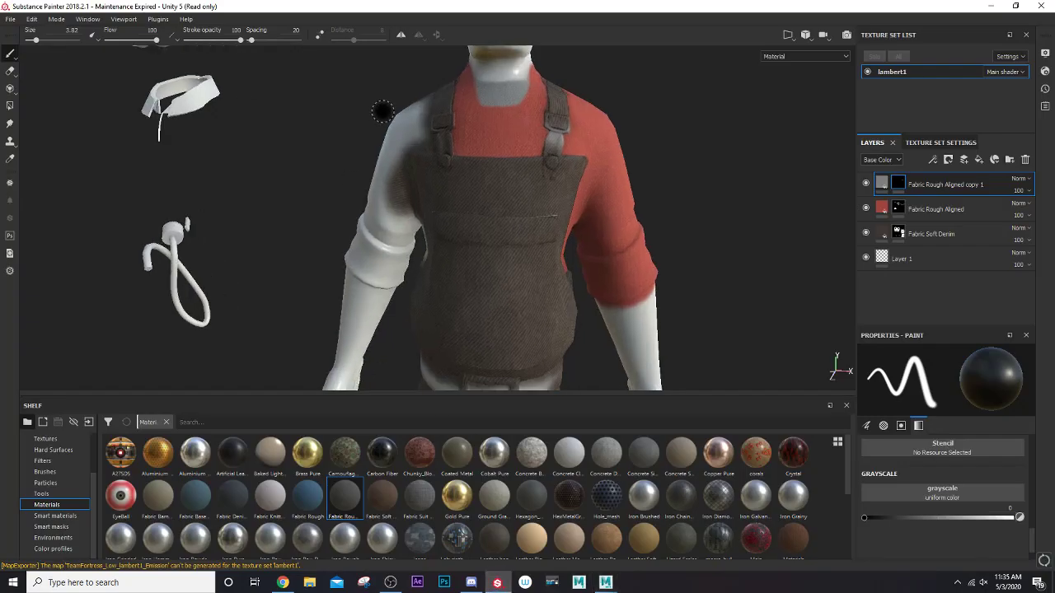
pyautogui.keyDown('alt'); pyautogui.moveTo(383, 111); pyautogui.dragTo(415, 301, button='middle'); pyautogui.keyUp('alt')
pyautogui.scroll(-1, 438, 292)
pyautogui.scroll(3, 439, 293)
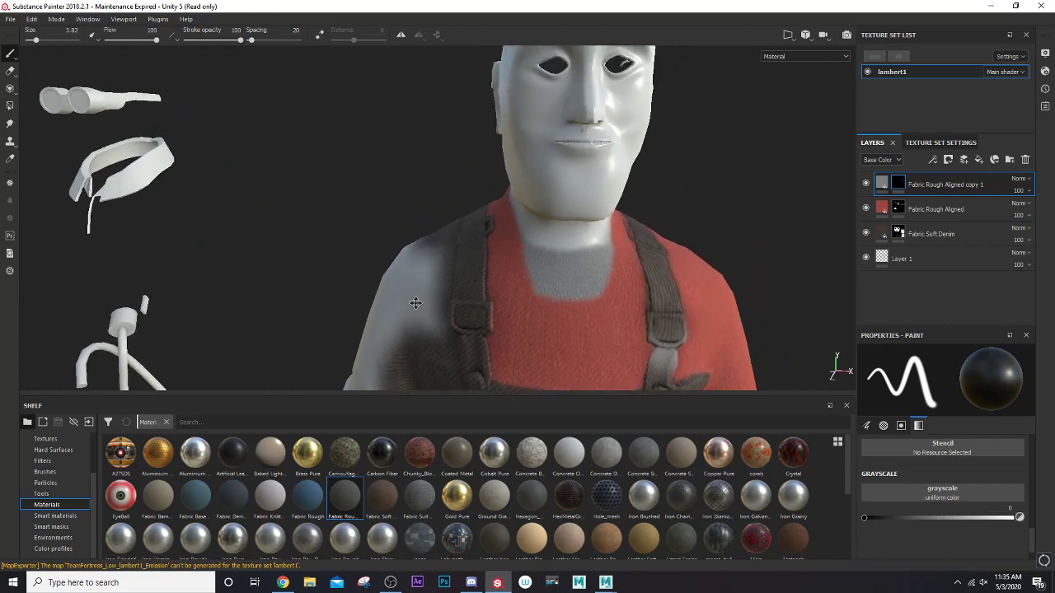
pyautogui.keyDown('alt'); pyautogui.moveTo(414, 302); pyautogui.dragTo(549, 306); pyautogui.keyUp('alt')
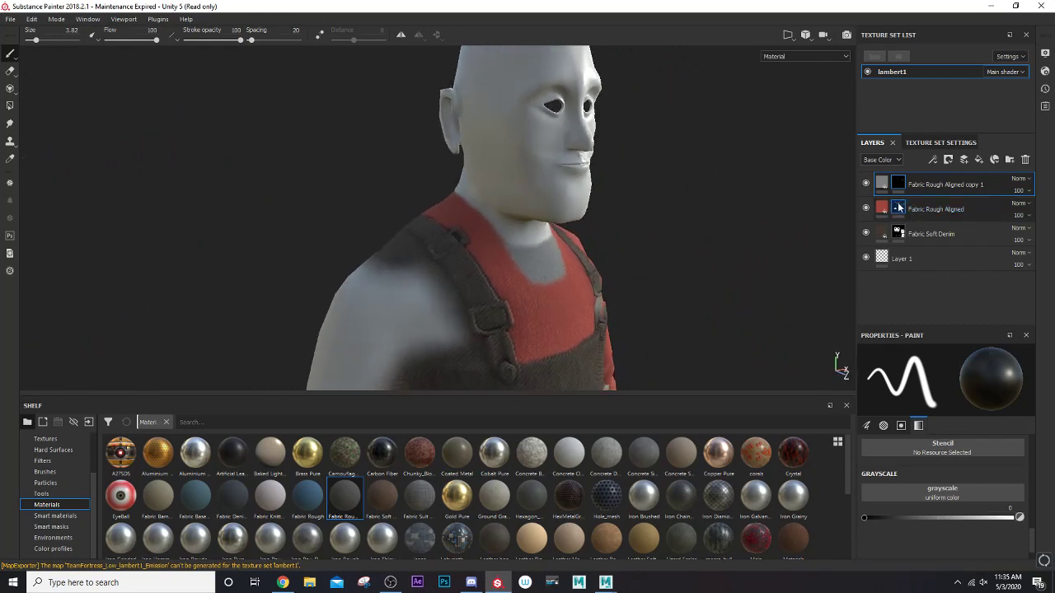
pyautogui.click(940, 209)
pyautogui.click(1020, 518)
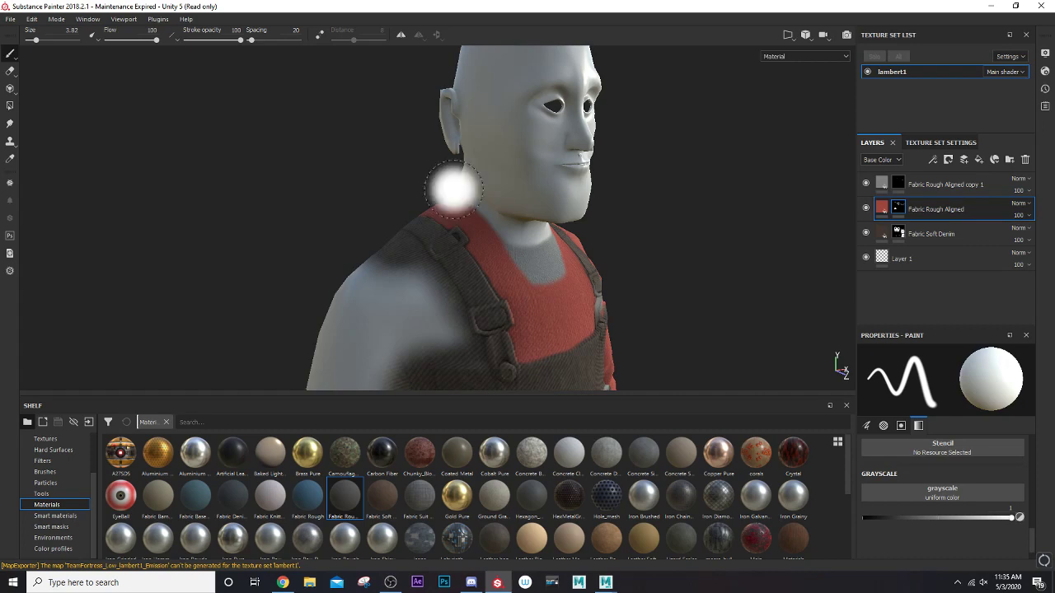
pyautogui.click(1020, 518)
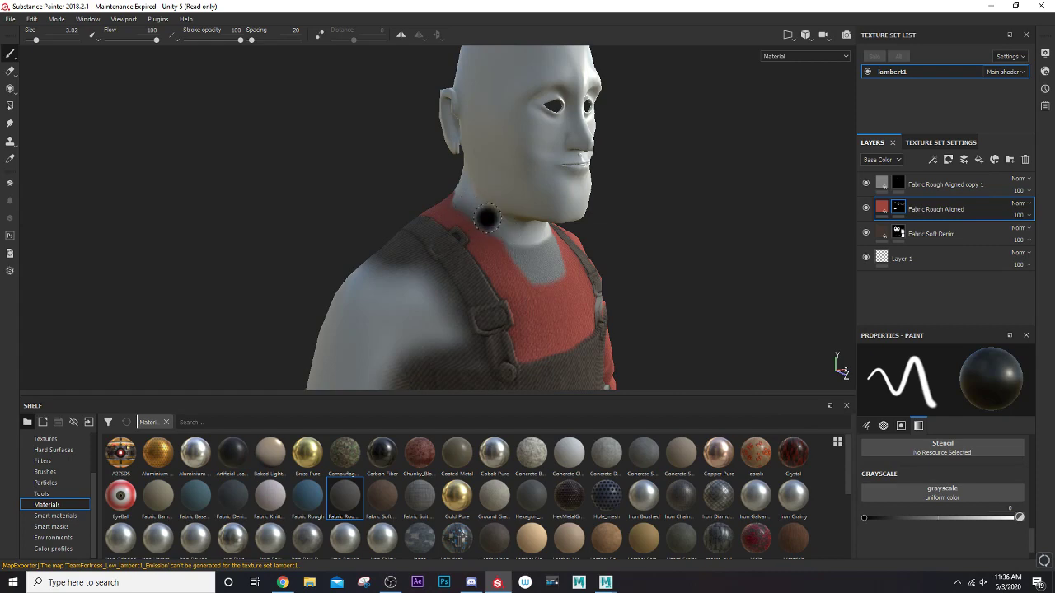
pyautogui.moveTo(447, 189)
pyautogui.keyDown('alt'); pyautogui.mouseDown()
pyautogui.moveTo(432, 264)
pyautogui.moveTo(565, 223)
pyautogui.mouseUp(); pyautogui.keyUp('alt')
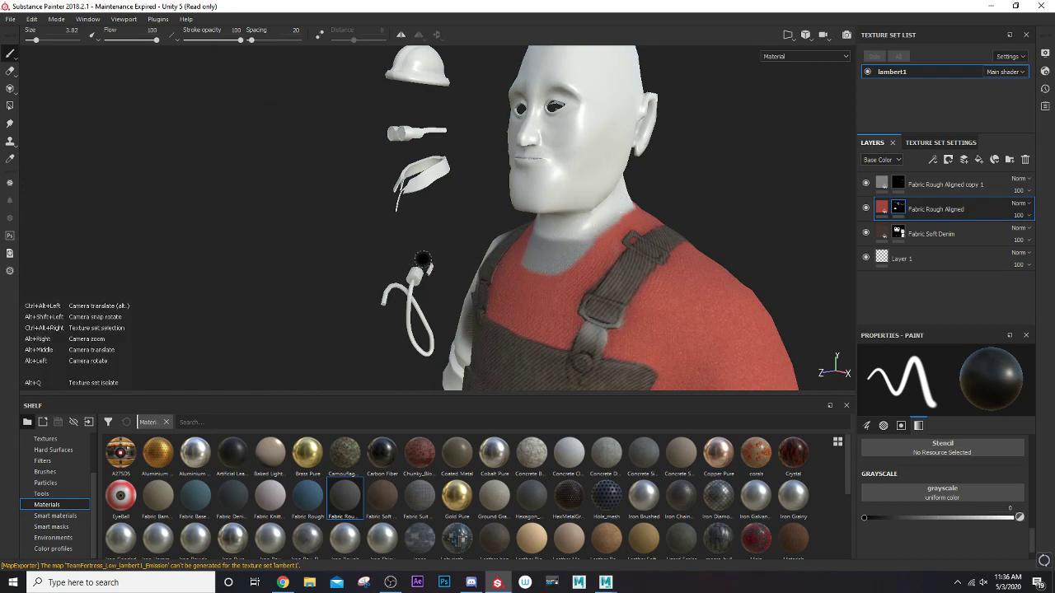
pyautogui.keyDown('alt'); pyautogui.moveTo(464, 264); pyautogui.dragTo(580, 284); pyautogui.keyUp('alt')
# - Paint red fabric into the openings at the lower ends of both overall straps, using white at brush size 1.34 in the mask
pyautogui.scroll(-4, 576, 284)
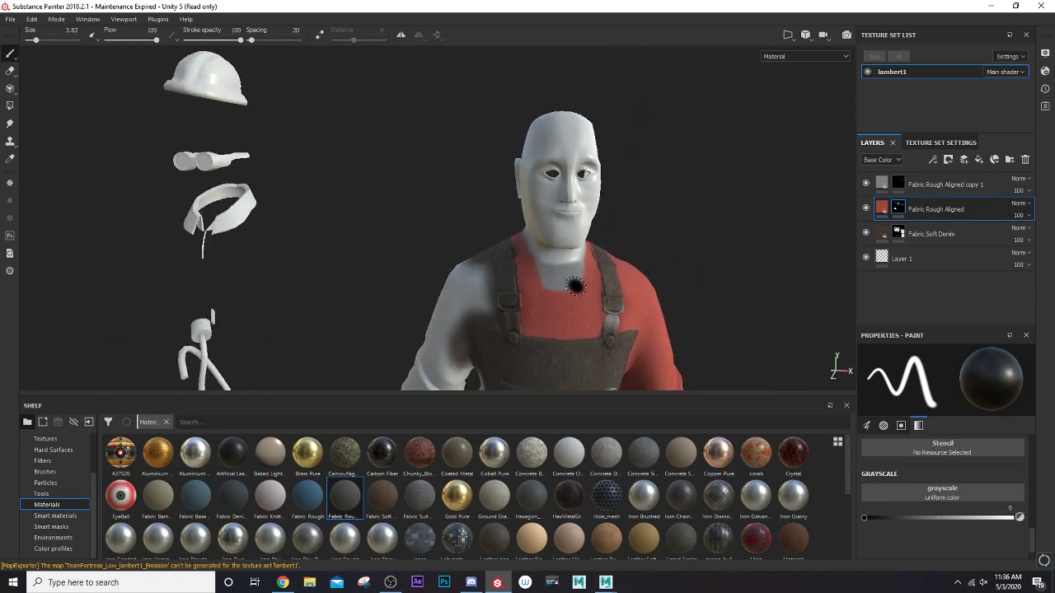
pyautogui.keyDown('alt'); pyautogui.moveTo(541, 258); pyautogui.dragTo(563, 177, button='middle'); pyautogui.keyUp('alt')
pyautogui.scroll(2, 563, 207)
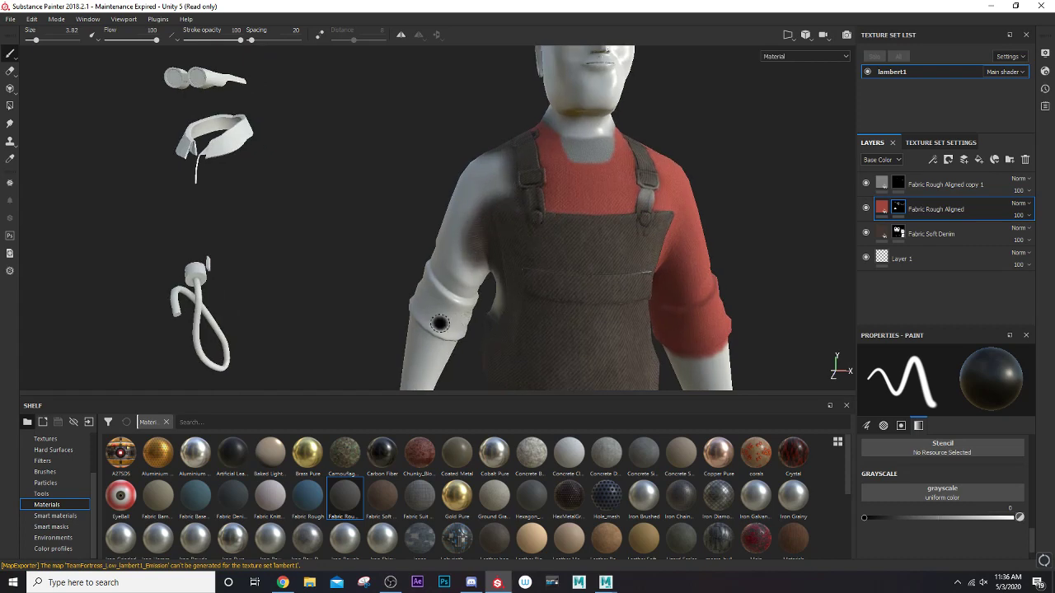
pyautogui.moveTo(486, 244)
pyautogui.keyDown('alt'); pyautogui.mouseDown()
pyautogui.moveTo(476, 284)
pyautogui.moveTo(568, 274)
pyautogui.mouseUp(); pyautogui.keyUp('alt')
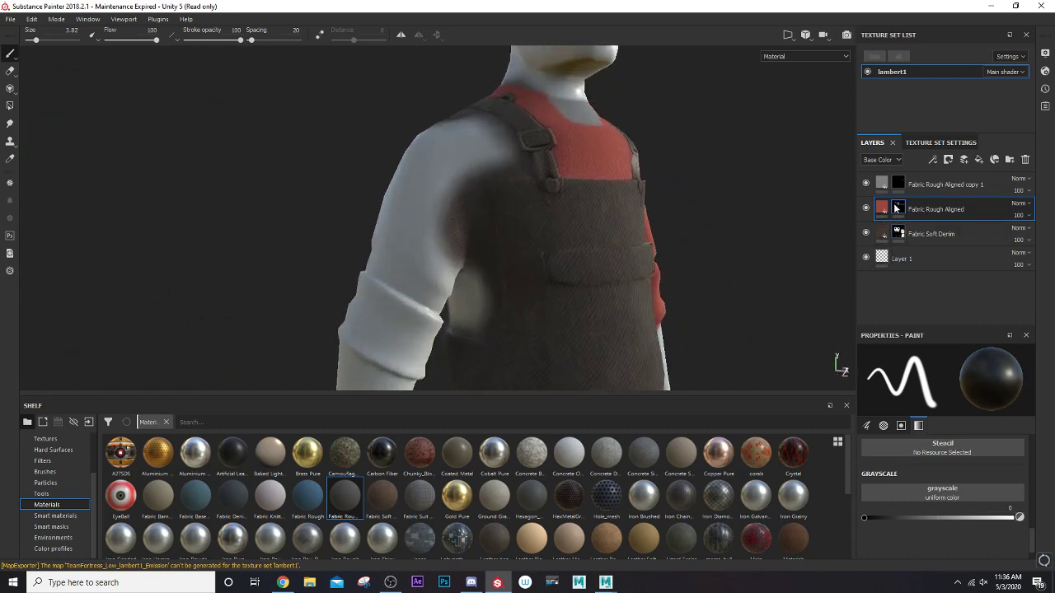
pyautogui.click(1020, 518)
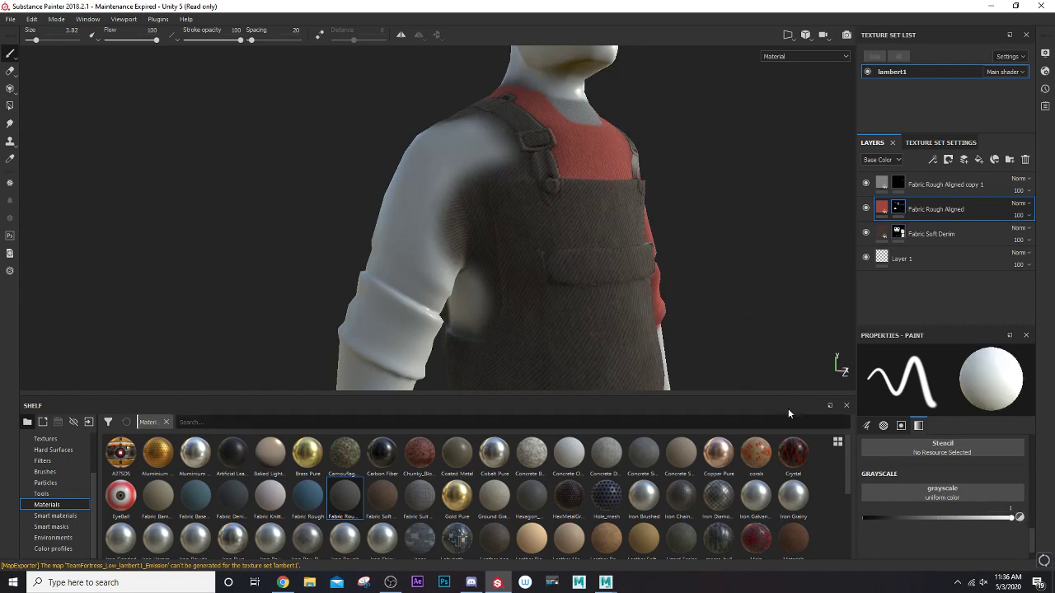
pyautogui.scroll(3, 513, 161)
pyautogui.keyDown('alt'); pyautogui.moveTo(509, 167); pyautogui.dragTo(667, 207); pyautogui.keyUp('alt')
pyautogui.moveTo(675, 190)
pyautogui.keyDown('ctrl'); pyautogui.mouseDown(button='right')
pyautogui.moveTo(678, 176)
pyautogui.moveTo(668, 191)
pyautogui.mouseUp(button='right'); pyautogui.keyUp('ctrl')
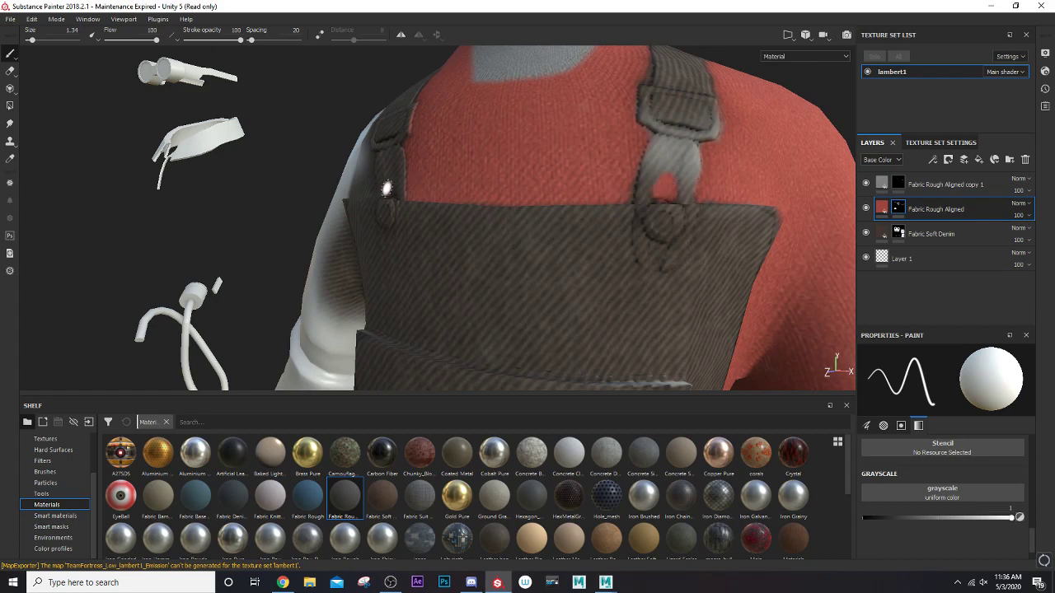
pyautogui.moveTo(383, 189)
pyautogui.keyDown('alt'); pyautogui.mouseDown()
pyautogui.moveTo(396, 197)
pyautogui.moveTo(403, 184)
pyautogui.mouseUp(); pyautogui.keyUp('alt')
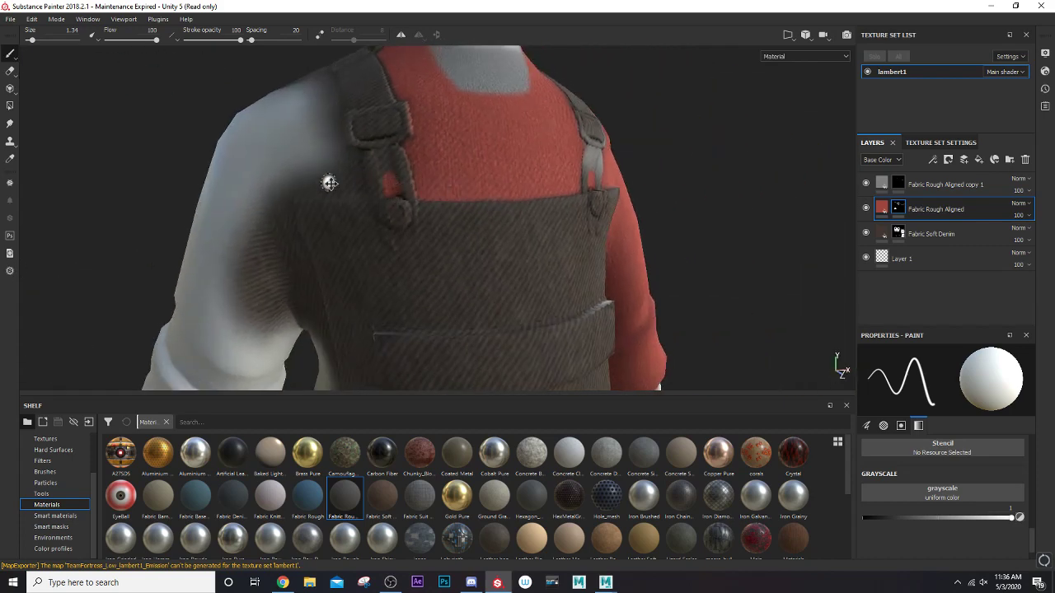
# - Paint a red fabric strip along the outer edge of the character's right shoulder strap, from the bib up over the shoulder
pyautogui.keyDown('alt'); pyautogui.moveTo(329, 181); pyautogui.dragTo(539, 189); pyautogui.keyUp('alt')
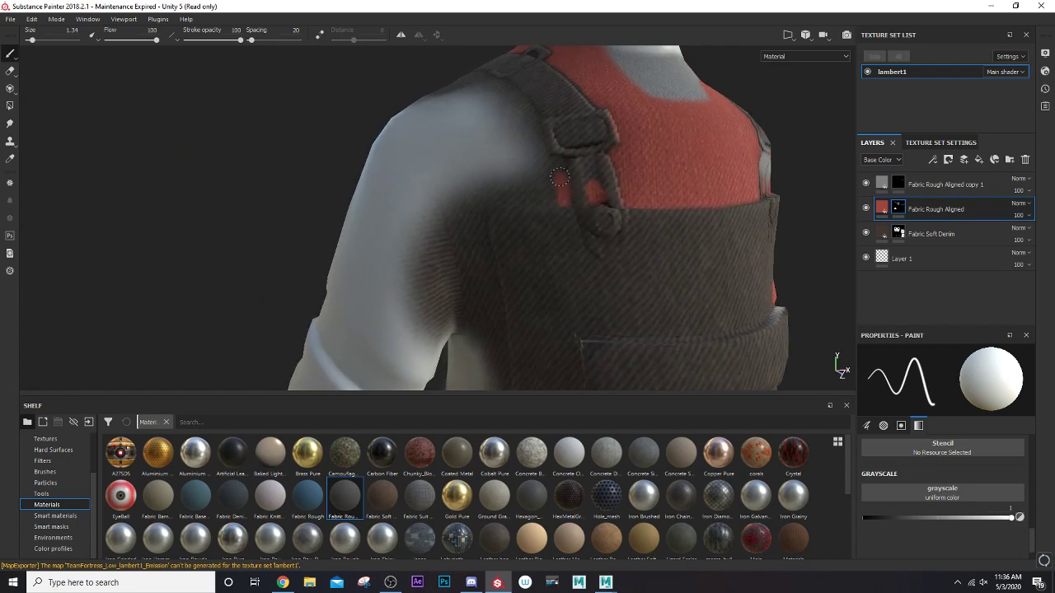
pyautogui.moveTo(546, 162)
pyautogui.keyDown('alt'); pyautogui.mouseDown()
pyautogui.moveTo(544, 236)
pyautogui.moveTo(537, 184)
pyautogui.mouseUp(); pyautogui.keyUp('alt')
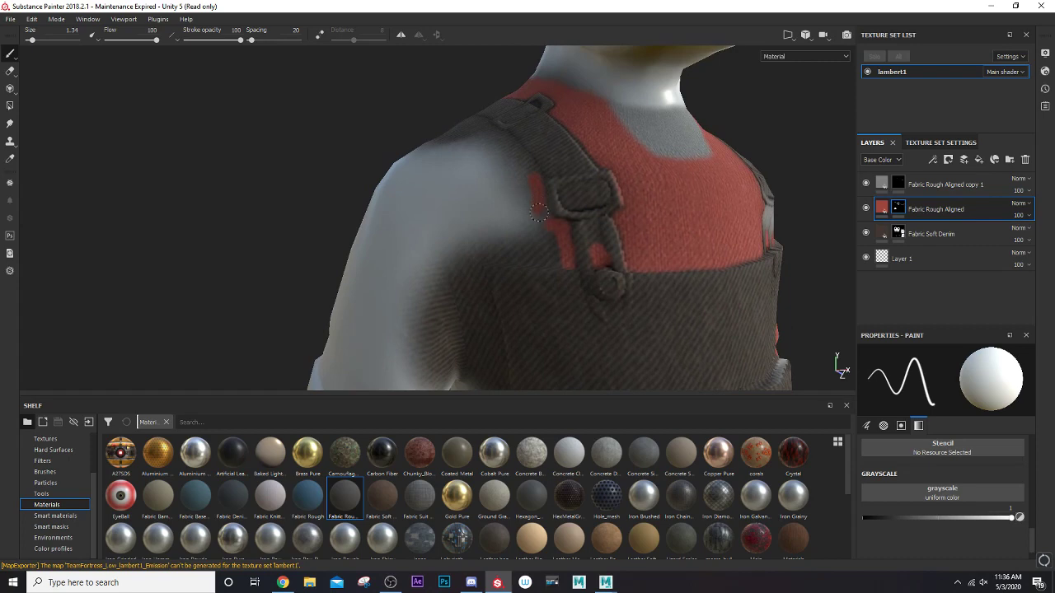
pyautogui.keyDown('alt'); pyautogui.moveTo(529, 217); pyautogui.dragTo(558, 229); pyautogui.keyUp('alt')
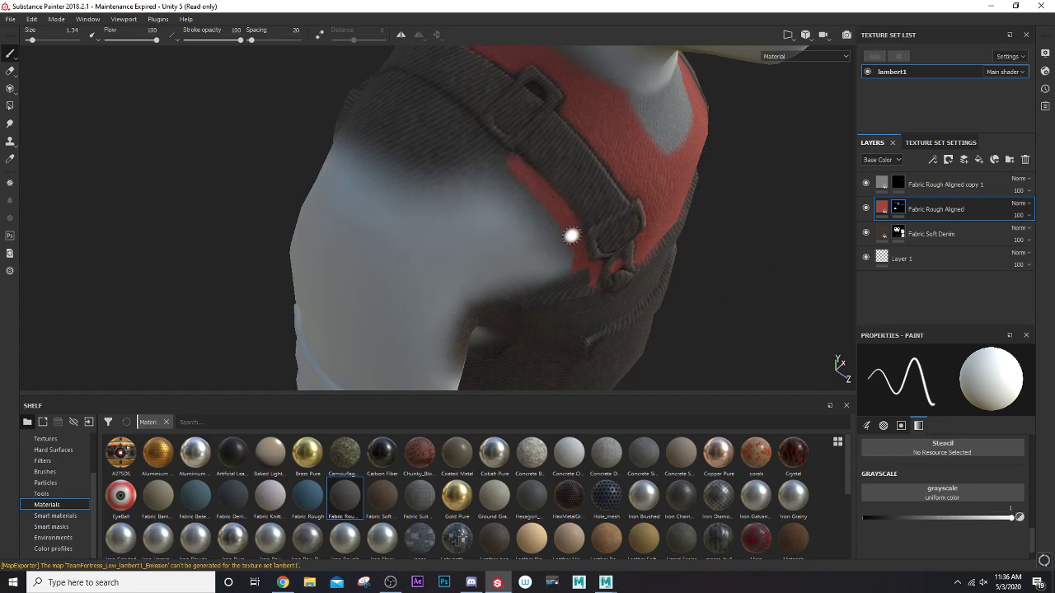
pyautogui.moveTo(571, 236)
pyautogui.keyDown('alt'); pyautogui.mouseDown()
pyautogui.moveTo(548, 228)
pyautogui.moveTo(680, 271)
pyautogui.moveTo(357, 189)
pyautogui.moveTo(387, 232)
pyautogui.moveTo(438, 189)
pyautogui.moveTo(553, 228)
pyautogui.mouseUp(); pyautogui.keyUp('alt')
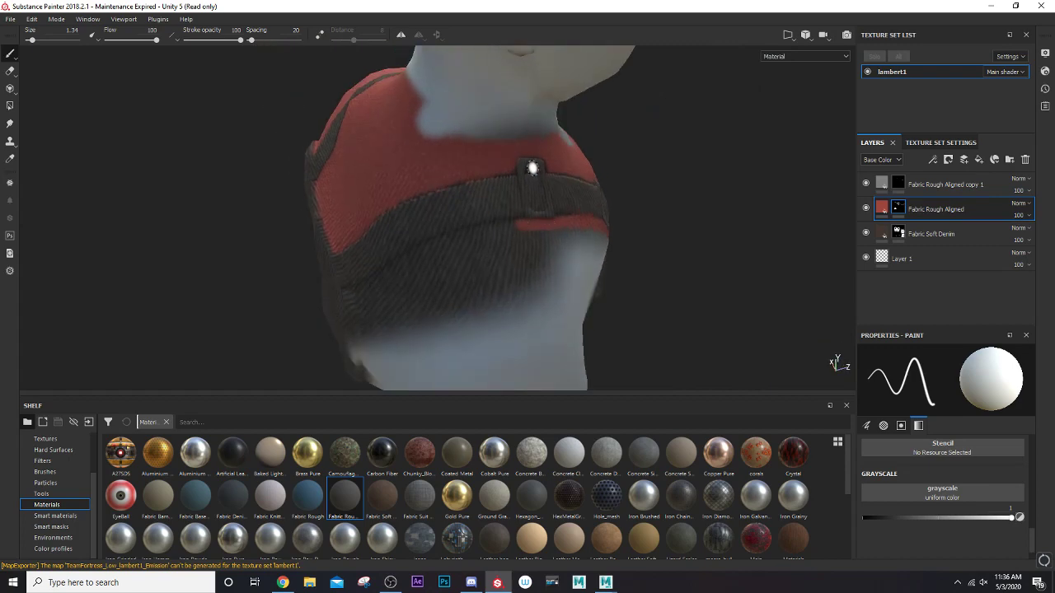
# - Try to paint red inside the loop on top of the right shoulder strap with brush size 0.92
pyautogui.press('[')
pyautogui.press('[')
pyautogui.press('[')
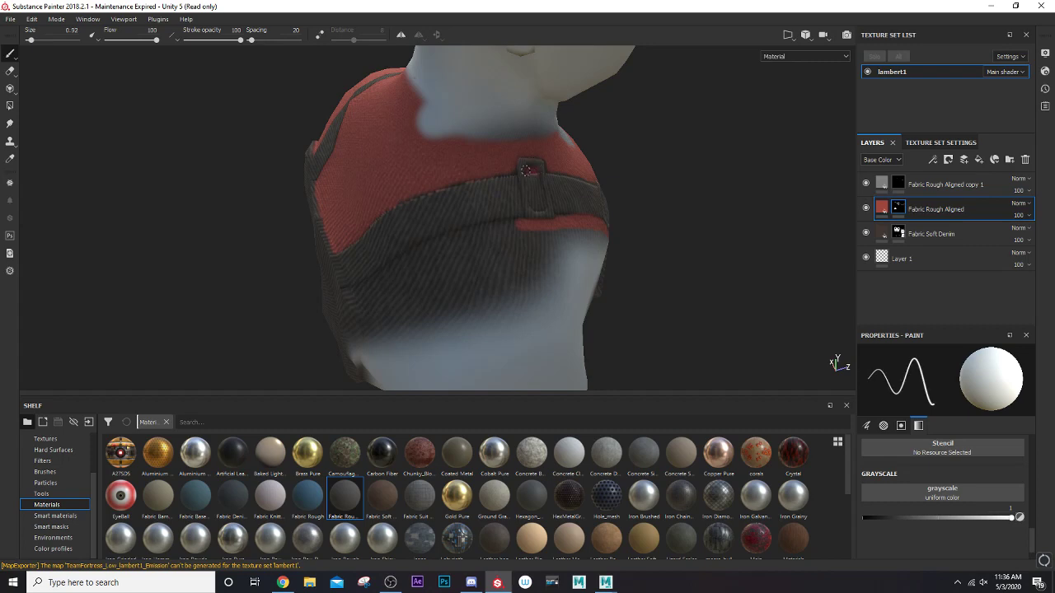
# - Continue the red strip along the outer edge of the right shoulder strap down to the back panel's upper corner, at brush size 1.84
pyautogui.press(']')
pyautogui.press(']')
pyautogui.press(']')
pyautogui.press(']')
pyautogui.press(']')
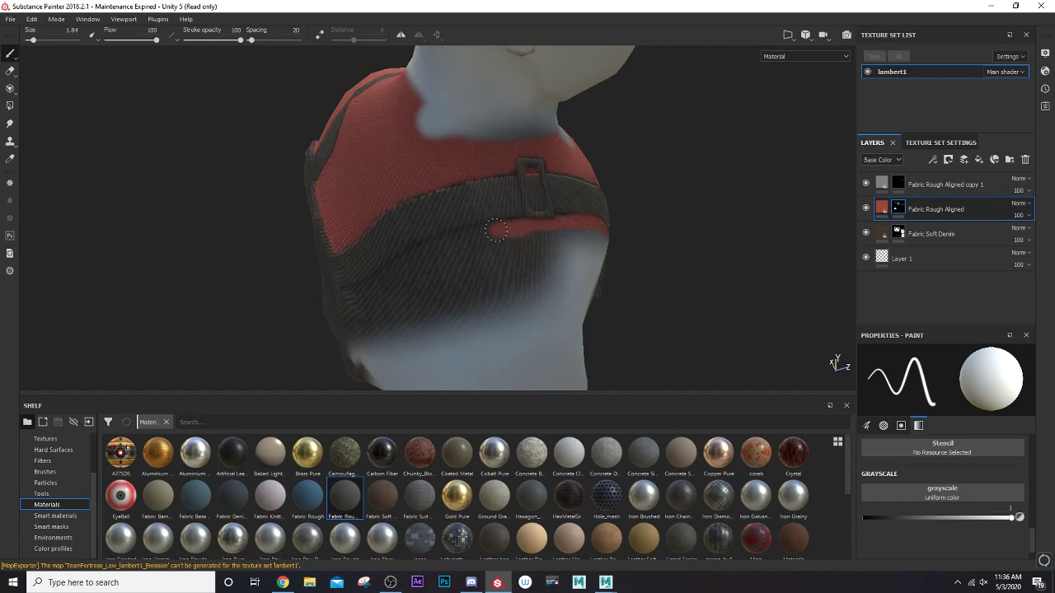
pyautogui.moveTo(469, 238); pyautogui.dragTo(454, 241)
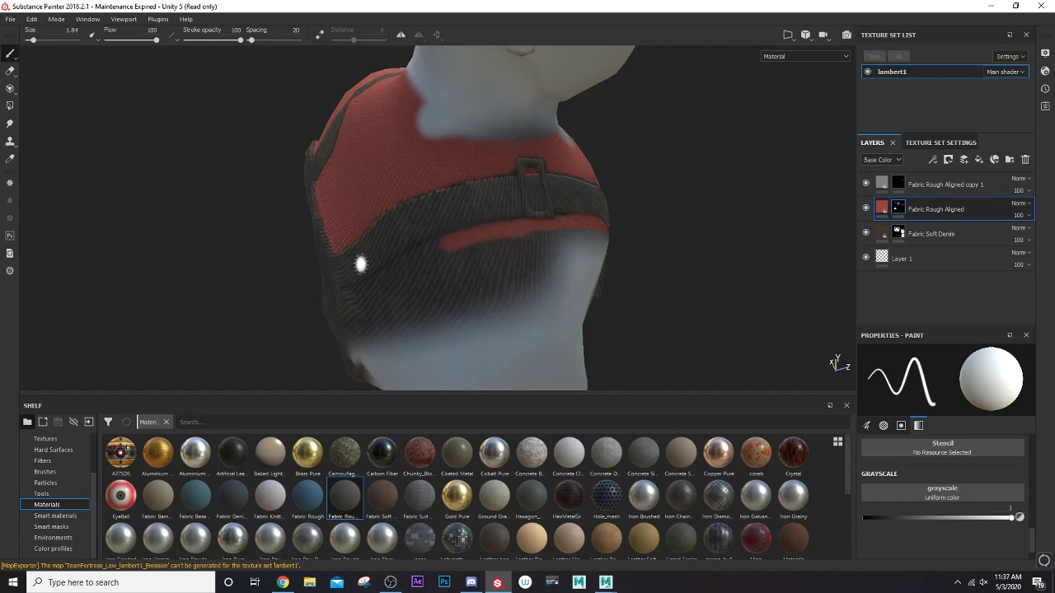
pyautogui.keyDown('alt'); pyautogui.moveTo(360, 264); pyautogui.dragTo(442, 203); pyautogui.keyUp('alt')
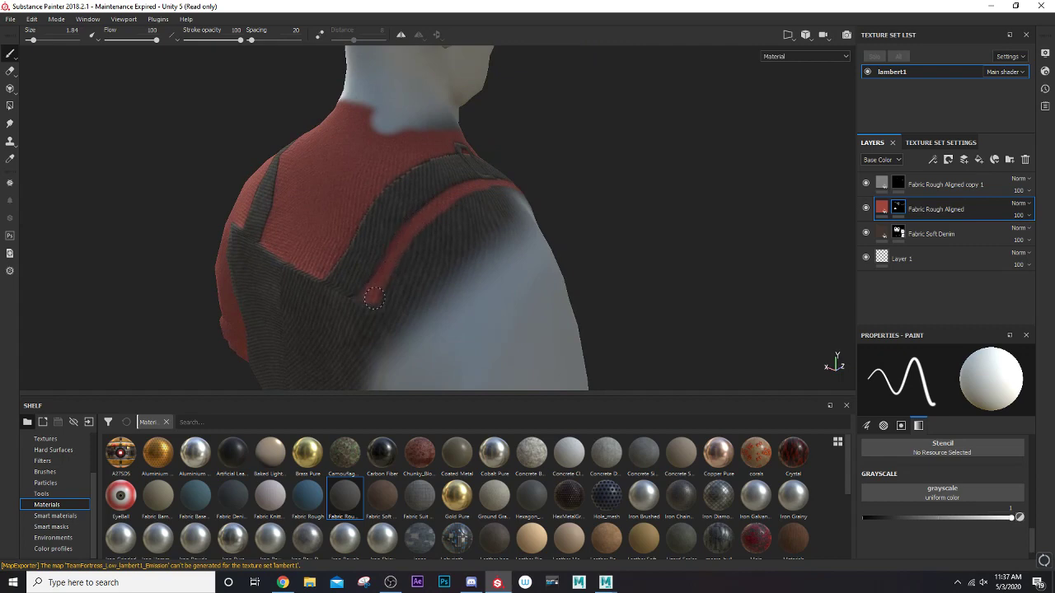
pyautogui.keyDown('alt'); pyautogui.moveTo(401, 310); pyautogui.dragTo(525, 108); pyautogui.keyUp('alt')
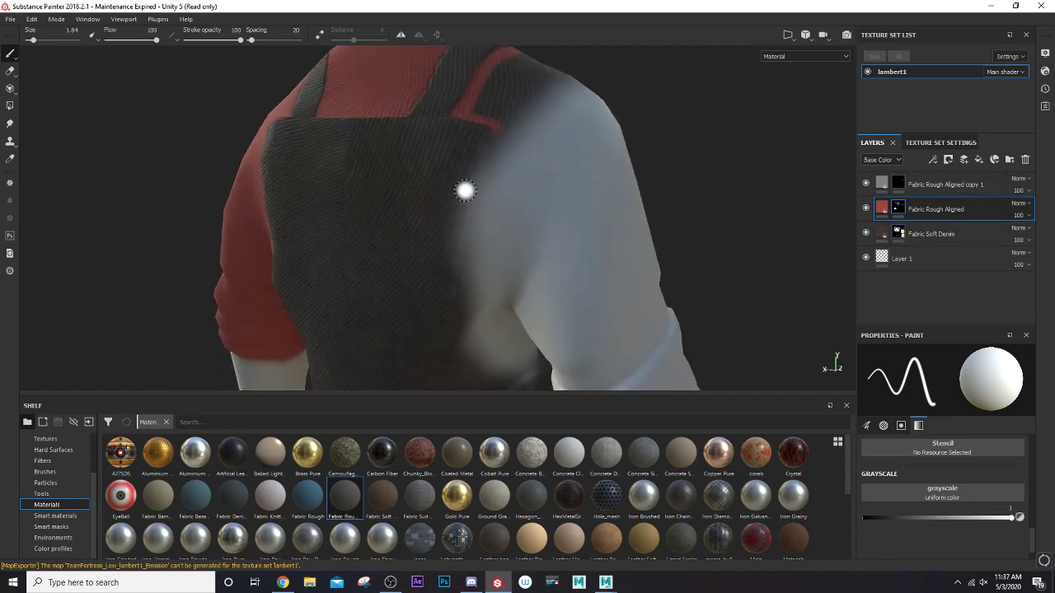
# - Extend the denim along the right side edge of the overalls' back panel in the Fabric Soft Denim mask, at brush size 3.08
pyautogui.click(898, 234)
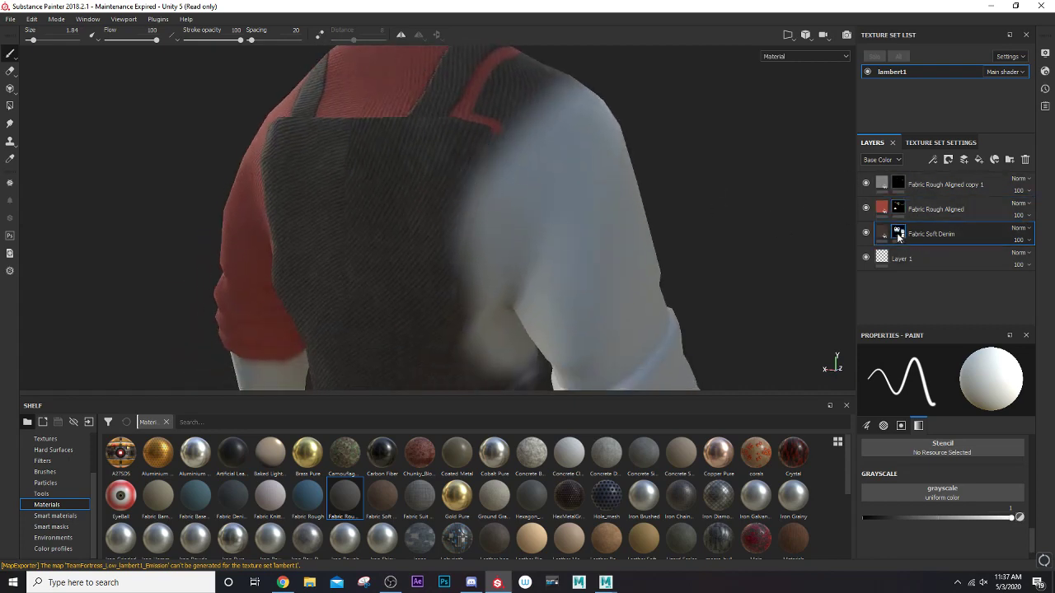
pyautogui.keyDown('ctrl'); pyautogui.moveTo(469, 177); pyautogui.dragTo(472, 177, button='right'); pyautogui.keyUp('ctrl')
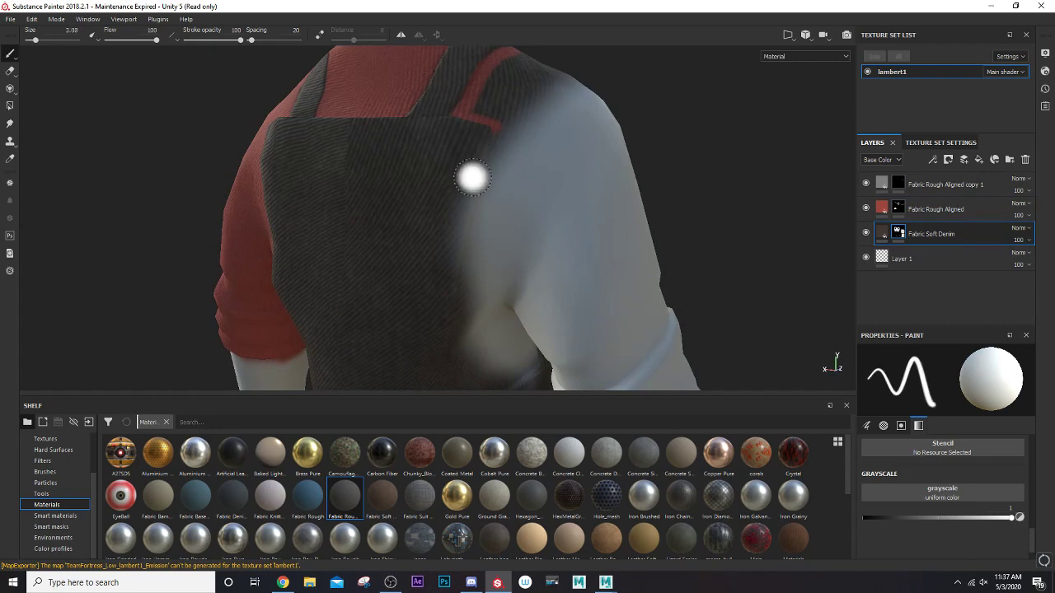
pyautogui.moveTo(483, 157)
pyautogui.mouseDown()
pyautogui.moveTo(458, 218)
pyautogui.moveTo(446, 299)
pyautogui.mouseUp()
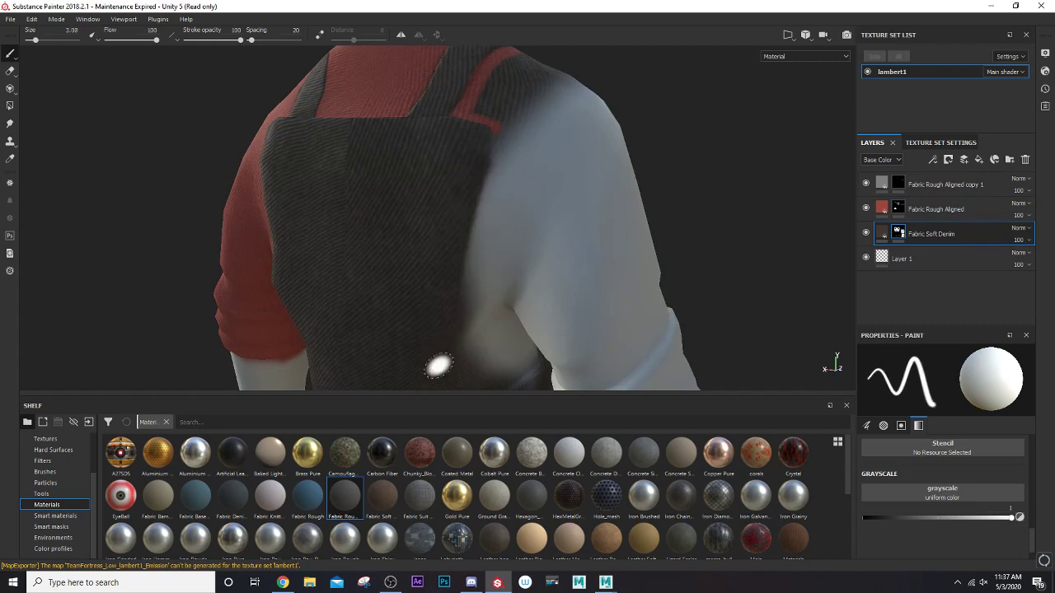
# - Paint a red border down the back panel's right side edge to below the armpit in the Fabric Rough Aligned mask
pyautogui.click(898, 208)
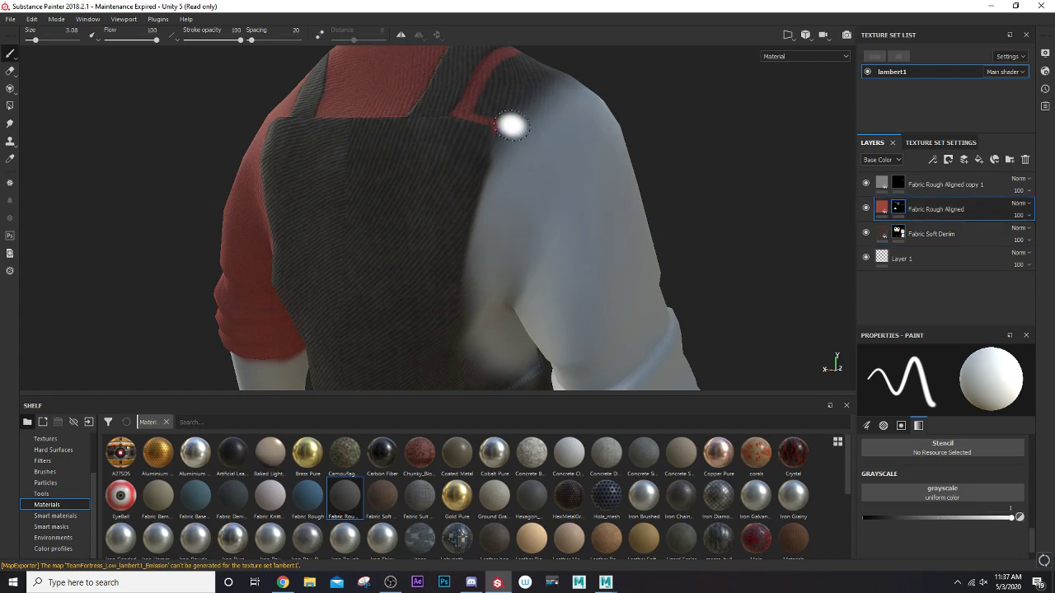
pyautogui.moveTo(510, 130); pyautogui.dragTo(473, 262)
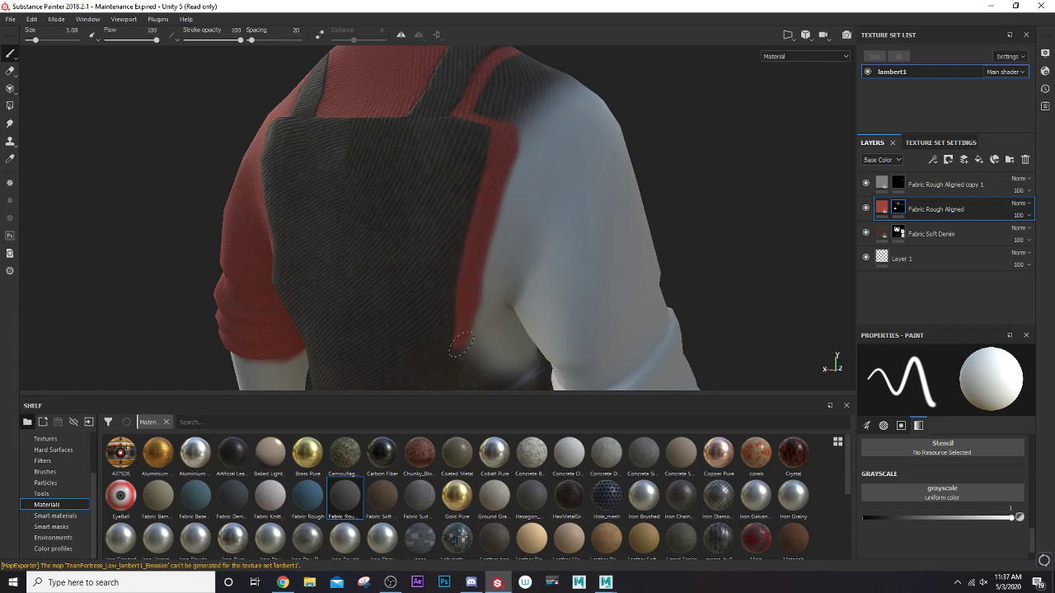
pyautogui.moveTo(460, 351); pyautogui.dragTo(462, 357)
pyautogui.keyDown('alt'); pyautogui.moveTo(461, 357); pyautogui.dragTo(484, 202, button='middle'); pyautogui.keyUp('alt')
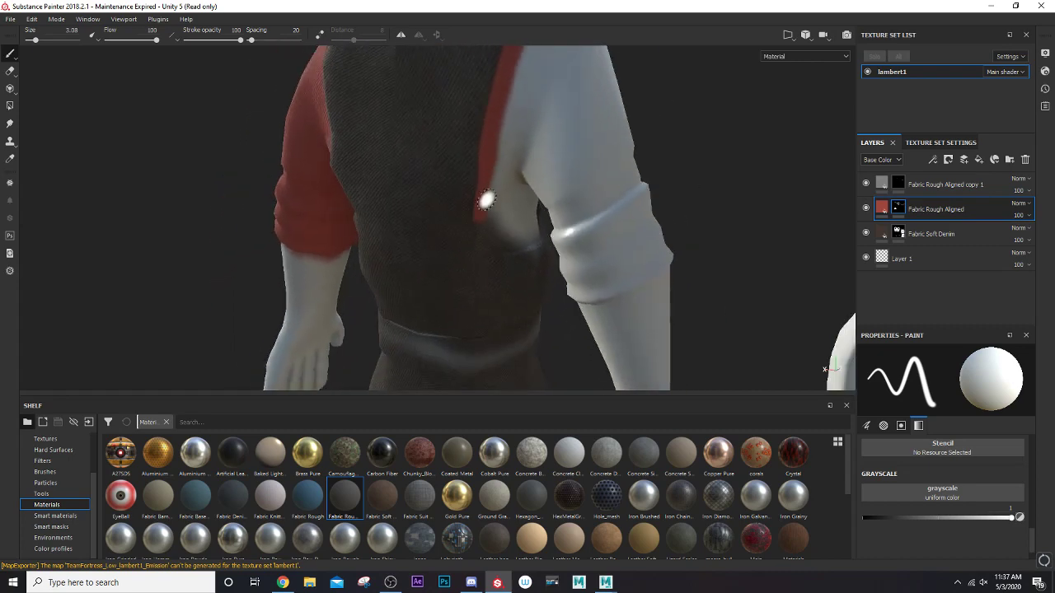
pyautogui.scroll(3, 485, 202)
pyautogui.moveTo(476, 210)
pyautogui.keyDown('alt'); pyautogui.mouseDown()
pyautogui.moveTo(456, 222)
pyautogui.moveTo(489, 226)
pyautogui.moveTo(548, 290)
pyautogui.moveTo(601, 274)
pyautogui.mouseUp(); pyautogui.keyUp('alt')
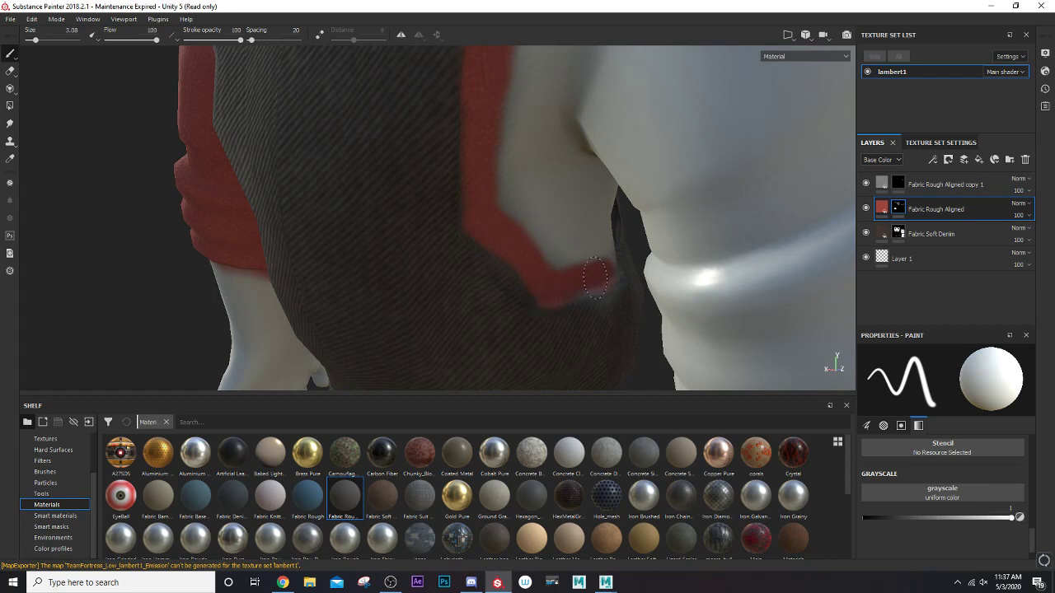
# - Continue the red border under the right armpit and up the bib's side edge to the shirt at the strap
pyautogui.moveTo(539, 266)
pyautogui.keyDown('alt'); pyautogui.mouseDown()
pyautogui.moveTo(551, 229)
pyautogui.moveTo(607, 228)
pyautogui.moveTo(492, 228)
pyautogui.moveTo(593, 228)
pyautogui.moveTo(519, 231)
pyautogui.mouseUp(); pyautogui.keyUp('alt')
pyautogui.keyDown('alt'); pyautogui.moveTo(742, 286); pyautogui.dragTo(438, 207); pyautogui.keyUp('alt')
pyautogui.keyDown('alt'); pyautogui.moveTo(560, 247); pyautogui.dragTo(405, 119, button='middle'); pyautogui.keyUp('alt')
pyautogui.moveTo(402, 207); pyautogui.dragTo(421, 213)
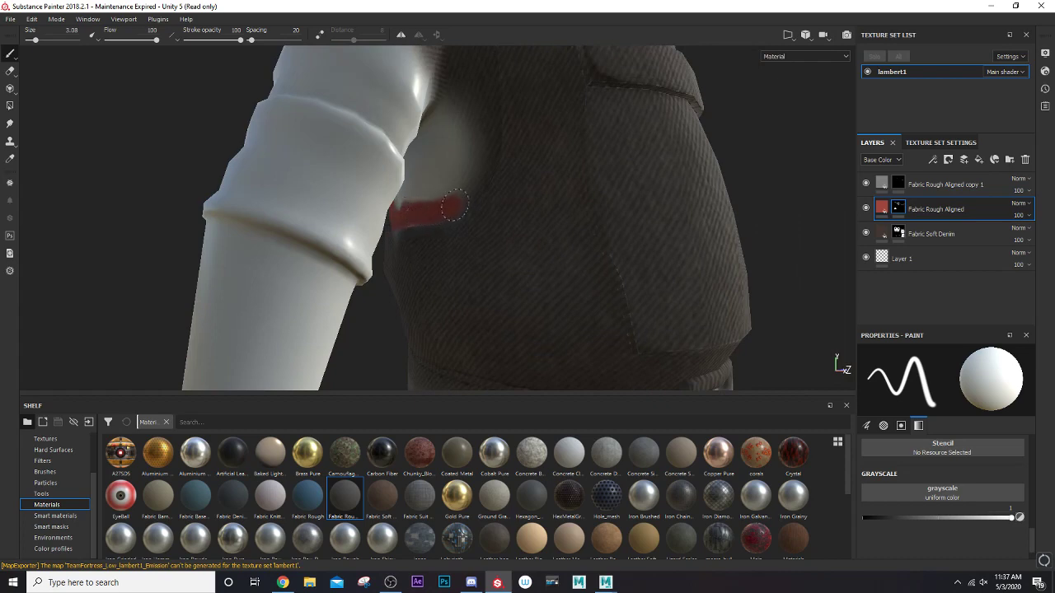
pyautogui.keyDown('alt'); pyautogui.moveTo(478, 165); pyautogui.dragTo(483, 231); pyautogui.keyUp('alt')
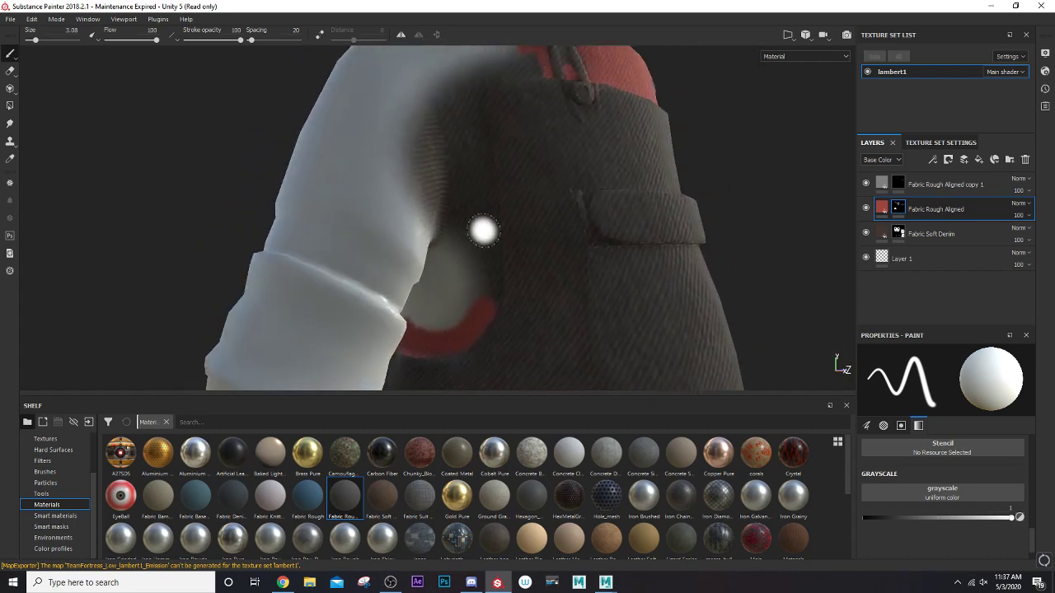
pyautogui.moveTo(463, 85)
pyautogui.mouseDown()
pyautogui.moveTo(494, 253)
pyautogui.moveTo(452, 236)
pyautogui.moveTo(498, 239)
pyautogui.mouseUp()
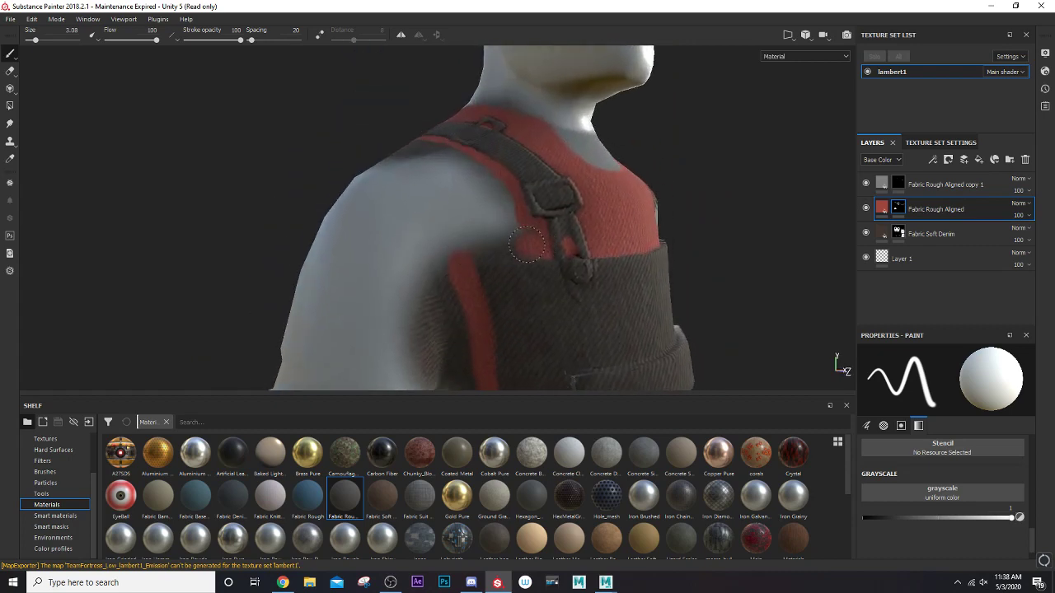
pyautogui.moveTo(481, 245)
pyautogui.mouseDown()
pyautogui.moveTo(471, 252)
pyautogui.moveTo(502, 205)
pyautogui.moveTo(449, 224)
pyautogui.moveTo(474, 228)
pyautogui.mouseUp()
# - Paint the outer and back sides of the right sleeve red down to the cuff, at brush size 17.24
pyautogui.press(']')
pyautogui.press(']')
pyautogui.press(']')
pyautogui.press(']')
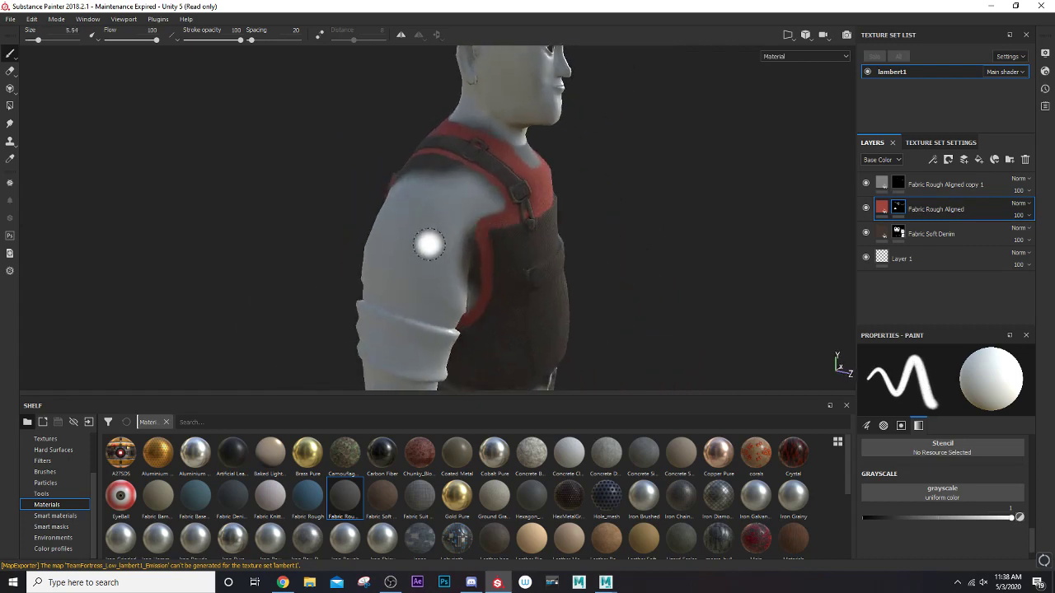
pyautogui.scroll(2, 405, 283)
pyautogui.press(']')
pyautogui.press(']')
pyautogui.press(']')
pyautogui.press(']')
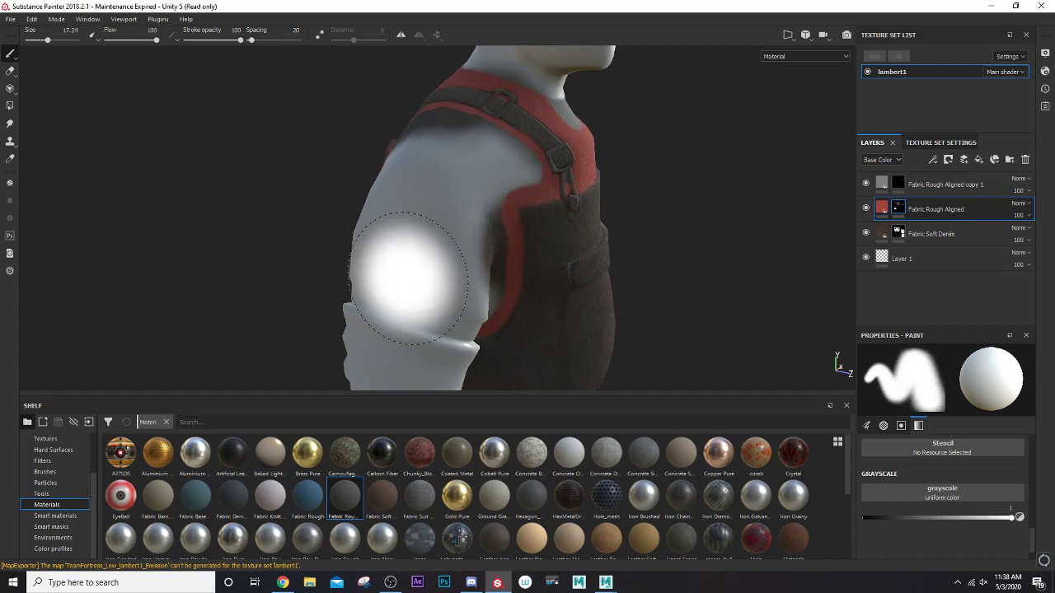
pyautogui.keyDown('alt'); pyautogui.moveTo(411, 276); pyautogui.dragTo(425, 195, button='middle'); pyautogui.keyUp('alt')
pyautogui.moveTo(455, 128)
pyautogui.mouseDown()
pyautogui.moveTo(412, 312)
pyautogui.moveTo(397, 167)
pyautogui.moveTo(389, 195)
pyautogui.moveTo(610, 180)
pyautogui.mouseUp()
pyautogui.keyDown('alt'); pyautogui.moveTo(418, 165); pyautogui.dragTo(508, 176, button='middle'); pyautogui.keyUp('alt')
pyautogui.moveTo(534, 259)
pyautogui.mouseDown()
pyautogui.moveTo(488, 185)
pyautogui.moveTo(480, 212)
pyautogui.moveTo(636, 203)
pyautogui.mouseUp()
pyautogui.moveTo(472, 277)
pyautogui.mouseDown()
pyautogui.moveTo(452, 255)
pyautogui.moveTo(459, 247)
pyautogui.moveTo(404, 239)
pyautogui.moveTo(423, 222)
pyautogui.moveTo(353, 222)
pyautogui.mouseUp()
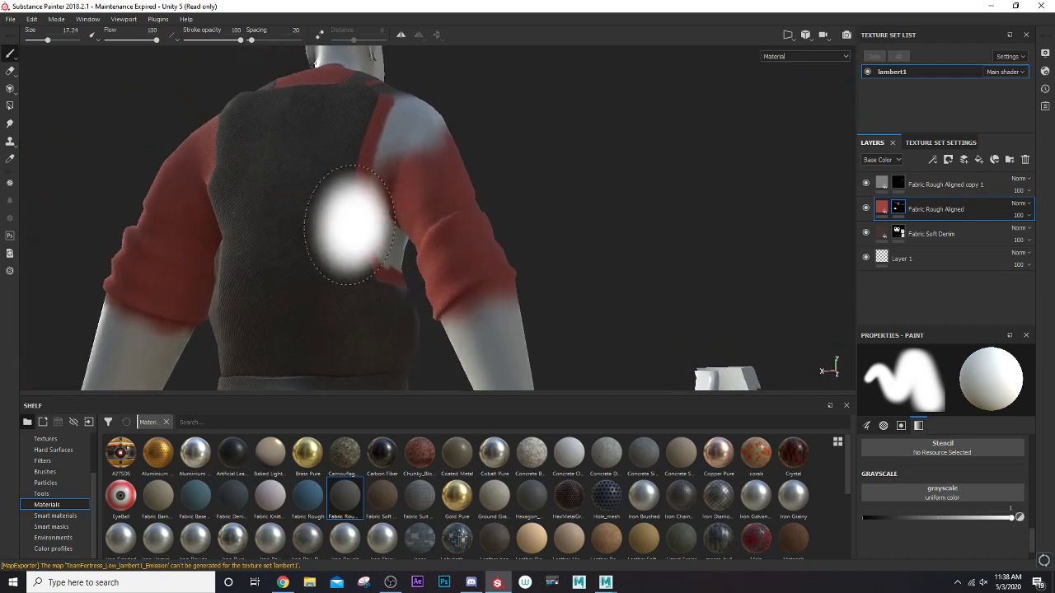
# - Fill the bare patch behind the right armpit, between back panel and sleeve, with red at brush size 8.72
pyautogui.scroll(2, 357, 217)
pyautogui.scroll(2, 367, 206)
pyautogui.press('[')
pyautogui.press('[')
pyautogui.press('[')
pyautogui.press('[')
pyautogui.press('[')
pyautogui.press('[')
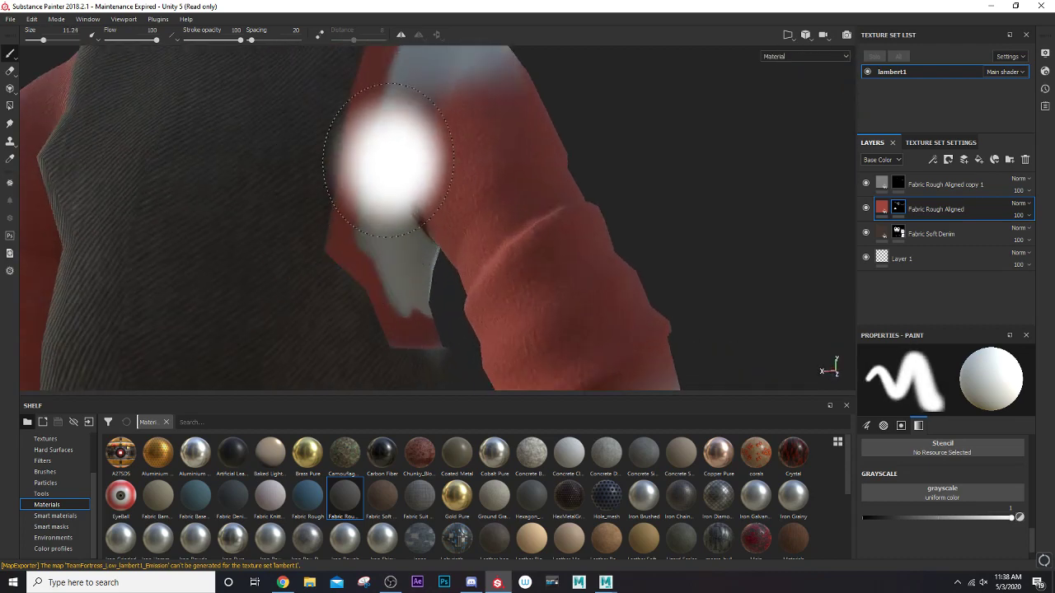
pyautogui.moveTo(392, 157); pyautogui.dragTo(384, 206)
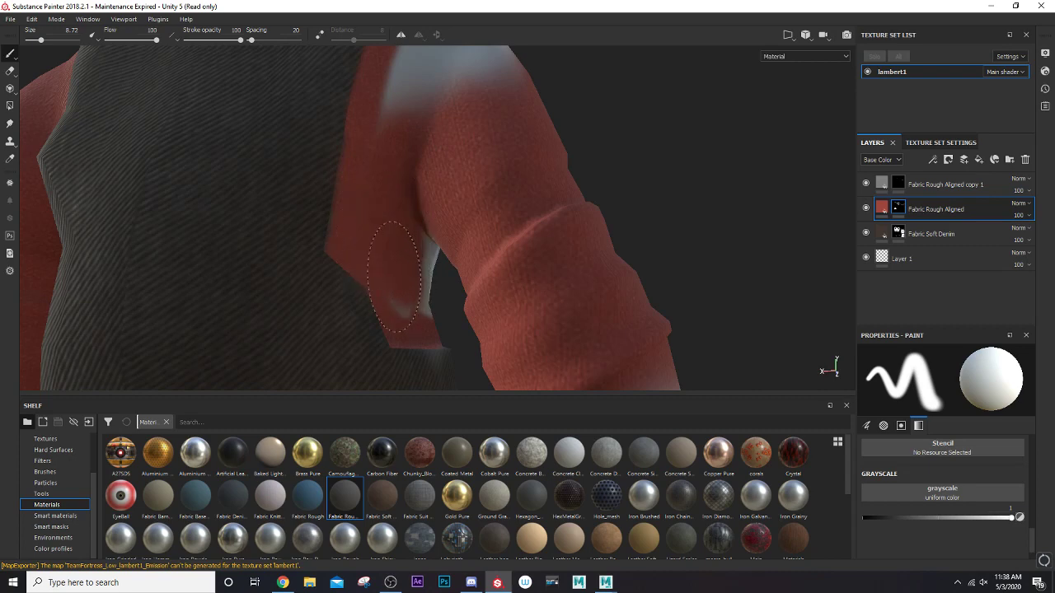
# - Paint red over the denim outside the right strap, from the back of the shoulder over to the front, at brush size 5.54
pyautogui.moveTo(388, 159)
pyautogui.keyDown('alt'); pyautogui.mouseDown()
pyautogui.moveTo(400, 245)
pyautogui.moveTo(428, 119)
pyautogui.moveTo(452, 132)
pyautogui.moveTo(481, 188)
pyautogui.moveTo(500, 186)
pyautogui.moveTo(395, 178)
pyautogui.mouseUp(); pyautogui.keyUp('alt')
pyautogui.keyDown('alt'); pyautogui.moveTo(395, 177); pyautogui.dragTo(384, 328, button='middle'); pyautogui.keyUp('alt')
pyautogui.moveTo(439, 251)
pyautogui.mouseDown()
pyautogui.moveTo(447, 241)
pyautogui.moveTo(524, 280)
pyautogui.mouseUp()
pyautogui.scroll(2, 392, 222)
pyautogui.keyDown('alt'); pyautogui.moveTo(391, 222); pyautogui.dragTo(424, 301, button='middle'); pyautogui.keyUp('alt')
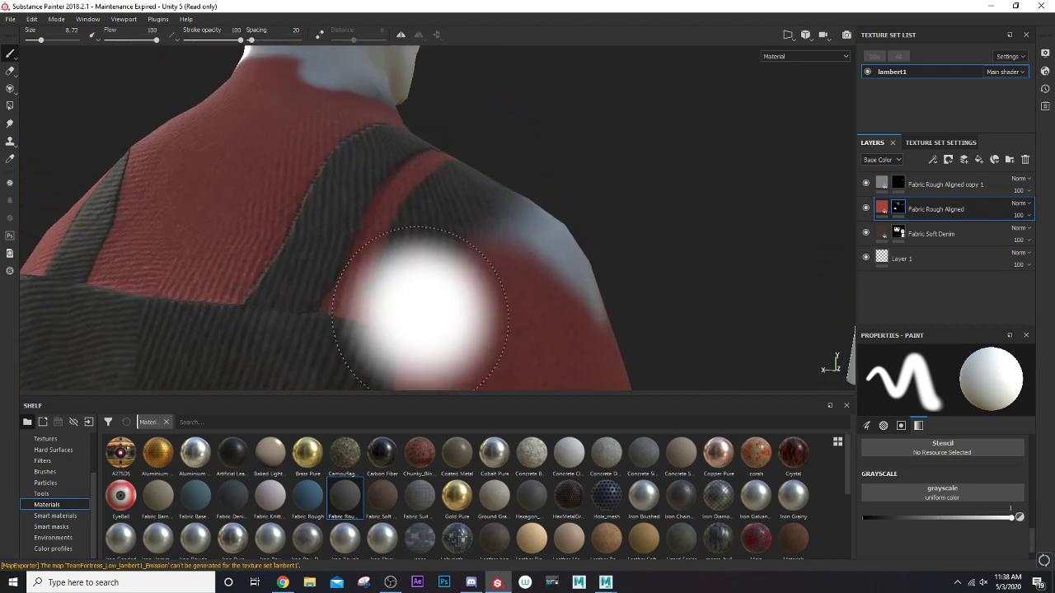
pyautogui.press('[')
pyautogui.moveTo(429, 286)
pyautogui.mouseDown()
pyautogui.moveTo(426, 277)
pyautogui.moveTo(411, 284)
pyautogui.mouseUp()
pyautogui.press('[')
pyautogui.press('[')
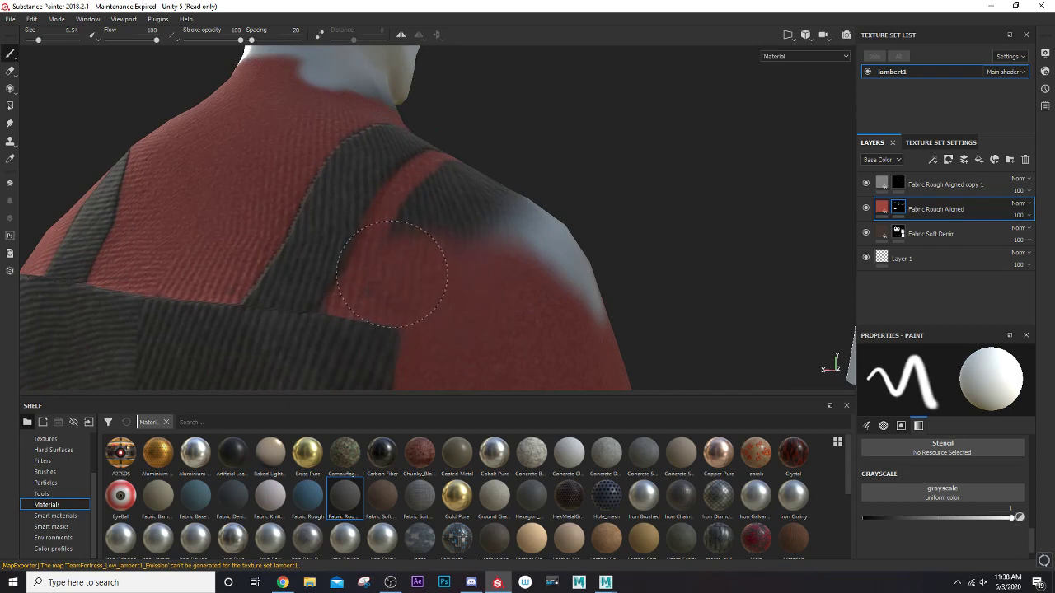
pyautogui.moveTo(442, 194)
pyautogui.mouseDown()
pyautogui.moveTo(493, 202)
pyautogui.moveTo(589, 294)
pyautogui.moveTo(579, 278)
pyautogui.moveTo(289, 294)
pyautogui.moveTo(164, 258)
pyautogui.moveTo(290, 305)
pyautogui.mouseUp()
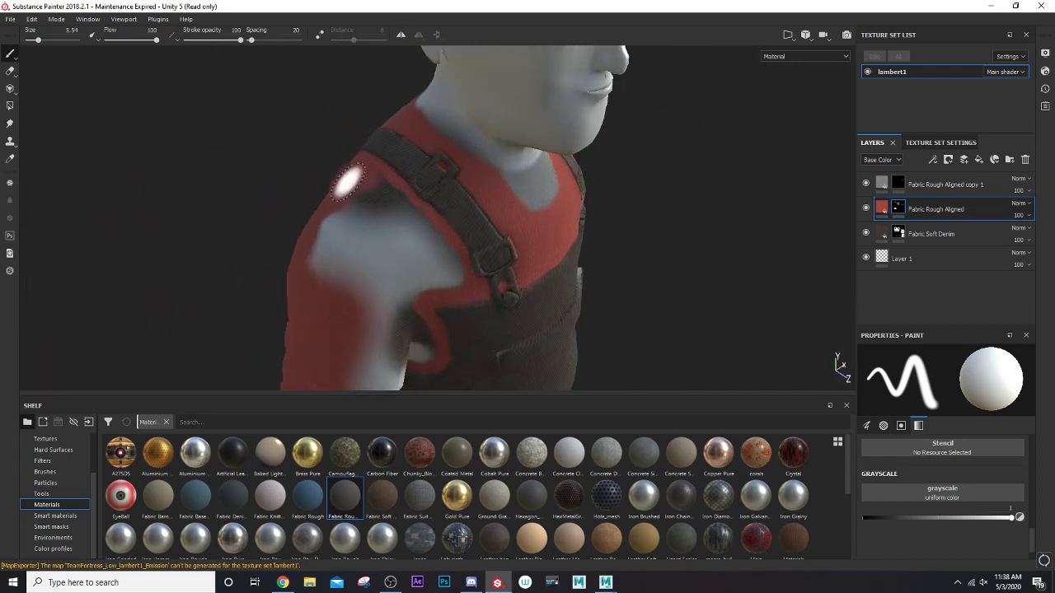
pyautogui.moveTo(349, 184); pyautogui.dragTo(370, 178)
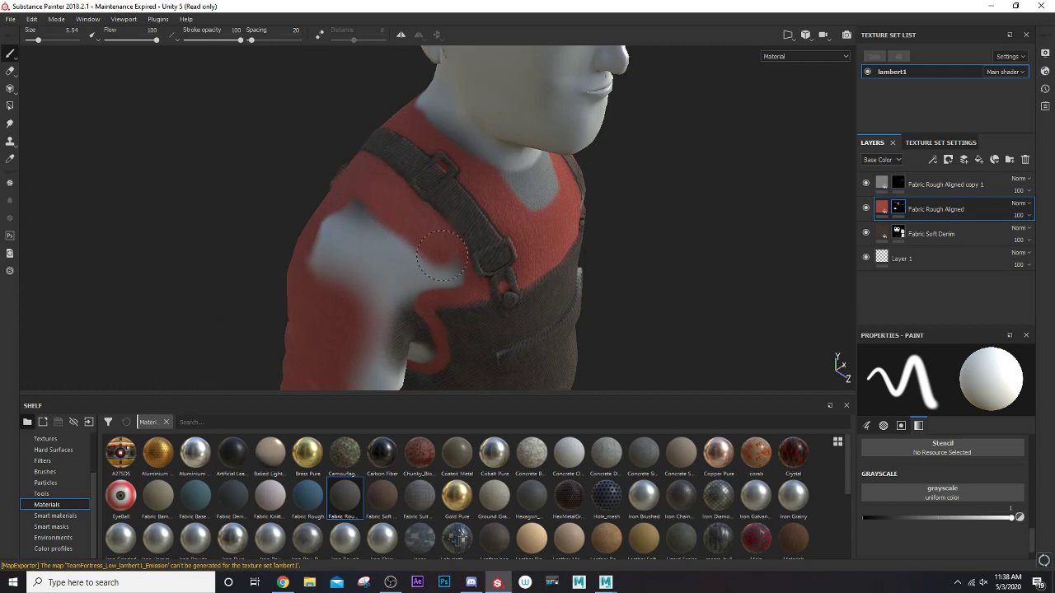
# - Fill the top of the right shoulder, the front of the upper sleeve and the armpit with red at brush size 7.58
pyautogui.keyDown('alt'); pyautogui.moveTo(419, 226); pyautogui.dragTo(489, 187, button='middle'); pyautogui.keyUp('alt')
pyautogui.keyDown('ctrl'); pyautogui.moveTo(439, 187); pyautogui.dragTo(462, 186, button='right'); pyautogui.keyUp('ctrl')
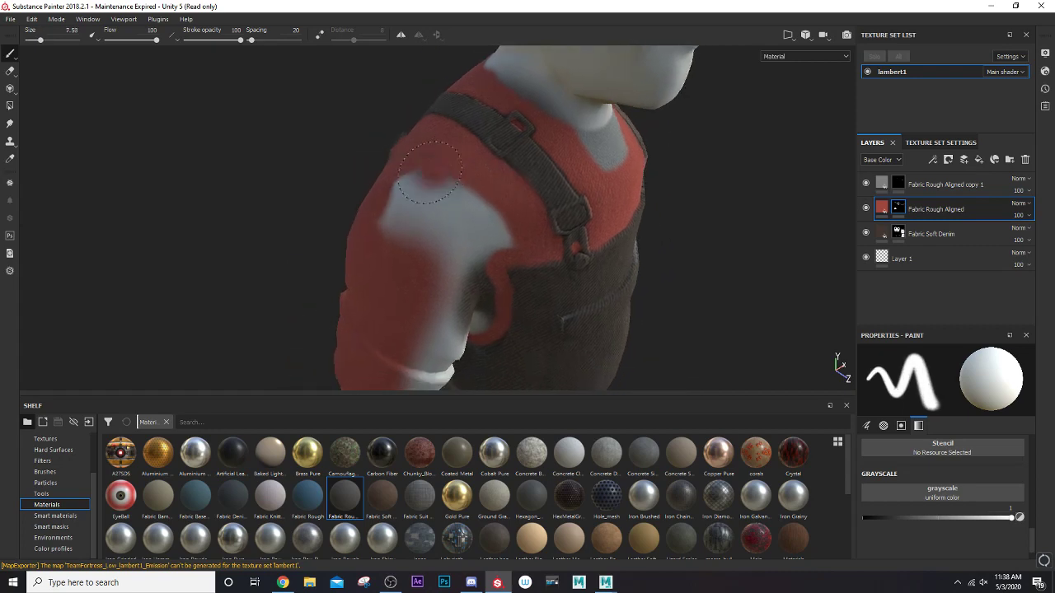
pyautogui.moveTo(447, 175)
pyautogui.mouseDown()
pyautogui.moveTo(479, 235)
pyautogui.moveTo(455, 270)
pyautogui.mouseUp()
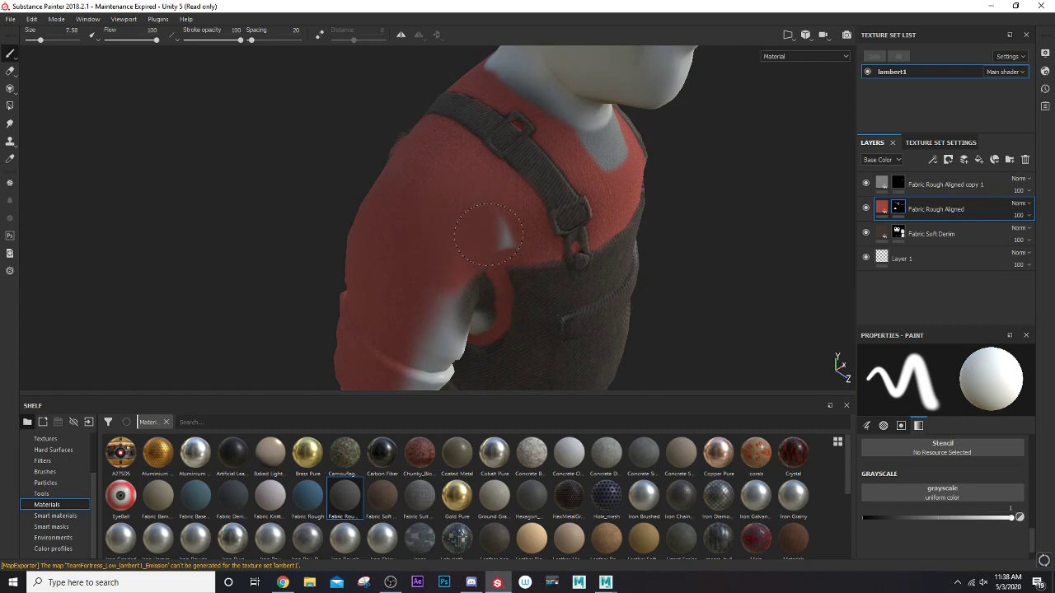
pyautogui.moveTo(488, 234)
pyautogui.mouseDown()
pyautogui.moveTo(475, 269)
pyautogui.moveTo(430, 217)
pyautogui.mouseUp()
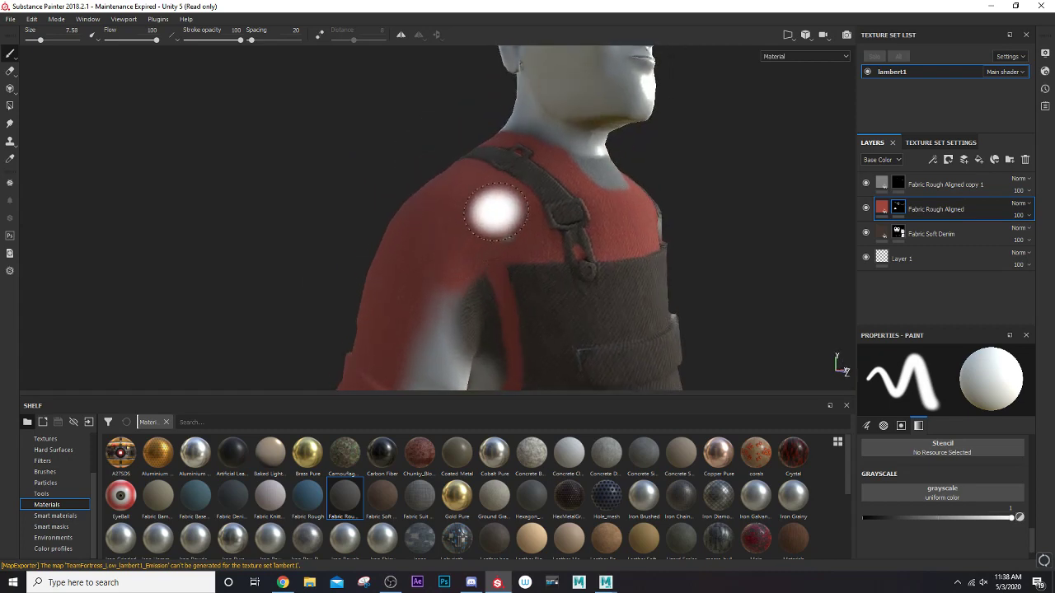
pyautogui.keyDown('alt'); pyautogui.moveTo(494, 211); pyautogui.dragTo(461, 214); pyautogui.keyUp('alt')
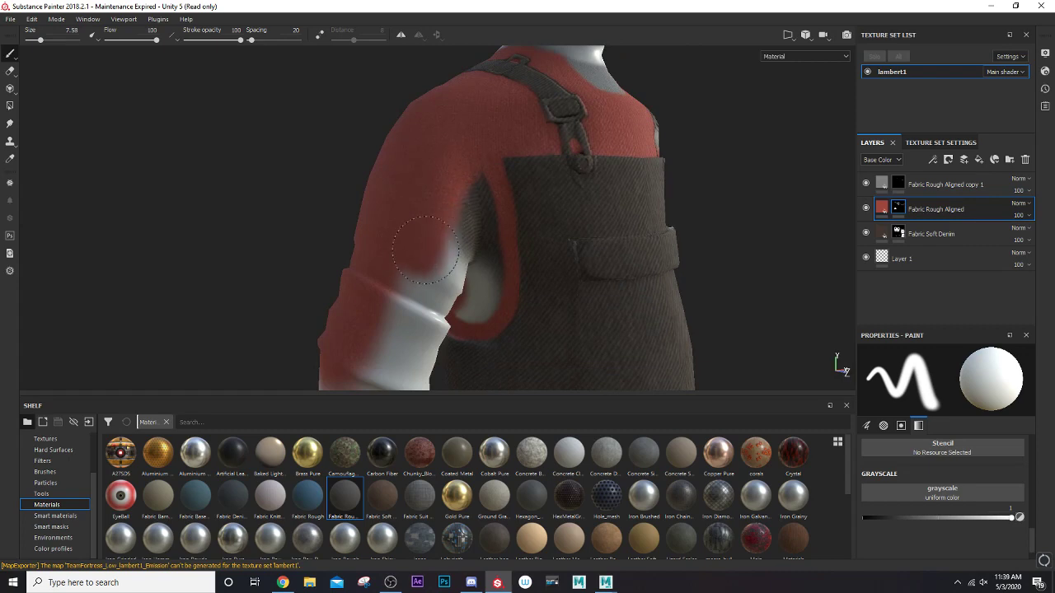
pyautogui.moveTo(482, 222)
pyautogui.keyDown('alt'); pyautogui.mouseDown(button='middle')
pyautogui.moveTo(474, 123)
pyautogui.moveTo(482, 140)
pyautogui.mouseUp(button='middle'); pyautogui.keyUp('alt')
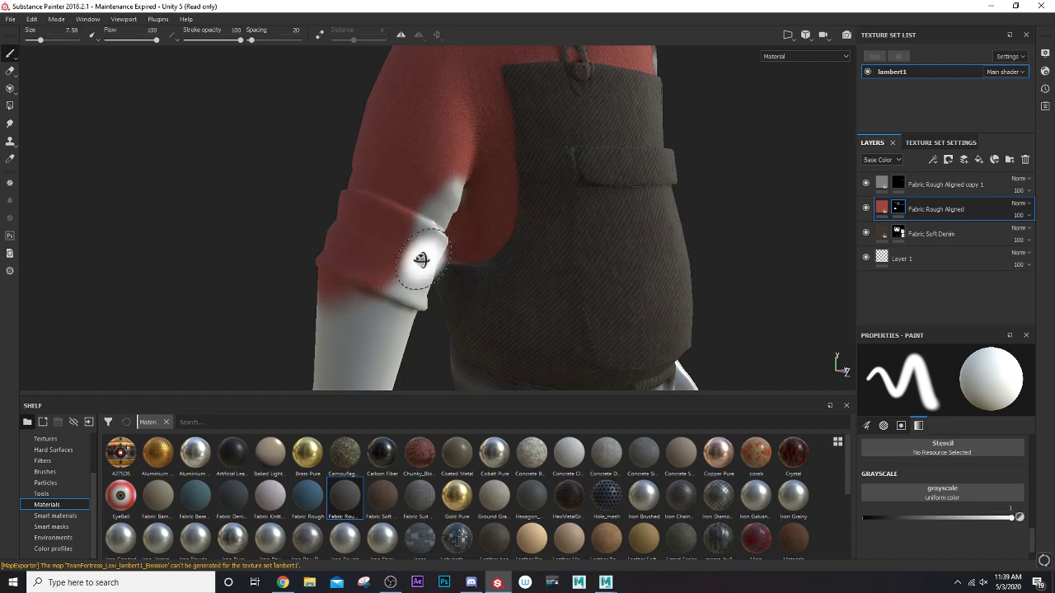
# - Paint the remaining bare areas on the inner side of the right sleeve and cuff red, at brush size 11.24
pyautogui.keyDown('alt'); pyautogui.moveTo(412, 313); pyautogui.dragTo(309, 257, button='right'); pyautogui.keyUp('alt')
pyautogui.press(']')
pyautogui.press(']')
pyautogui.moveTo(429, 227)
pyautogui.mouseDown()
pyautogui.moveTo(442, 197)
pyautogui.moveTo(433, 197)
pyautogui.mouseUp()
pyautogui.moveTo(471, 245)
pyautogui.mouseDown()
pyautogui.moveTo(453, 314)
pyautogui.moveTo(462, 293)
pyautogui.mouseUp()
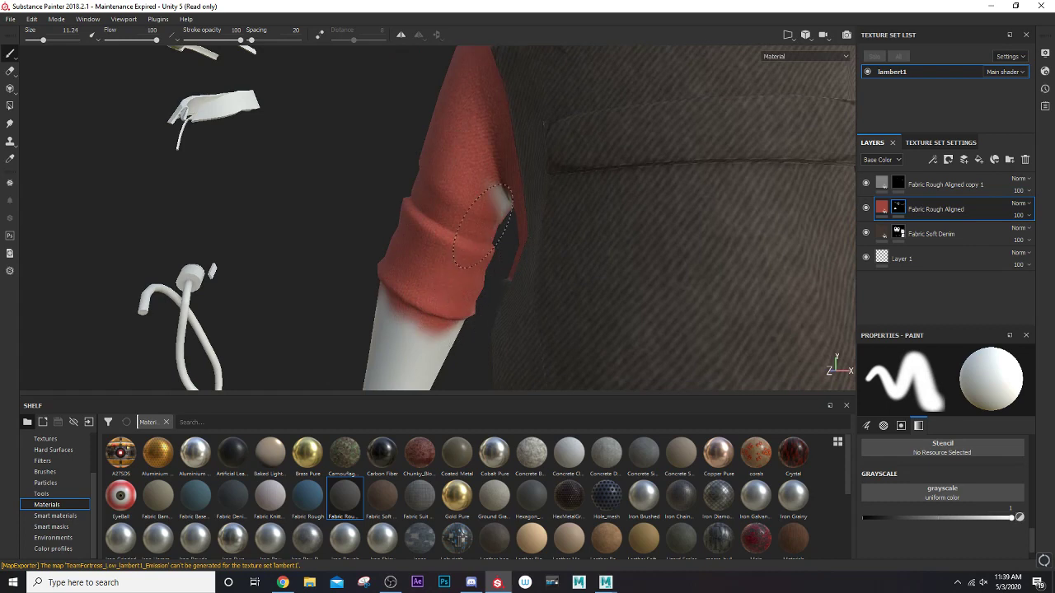
pyautogui.keyDown('alt'); pyautogui.moveTo(482, 232); pyautogui.dragTo(470, 262); pyautogui.keyUp('alt')
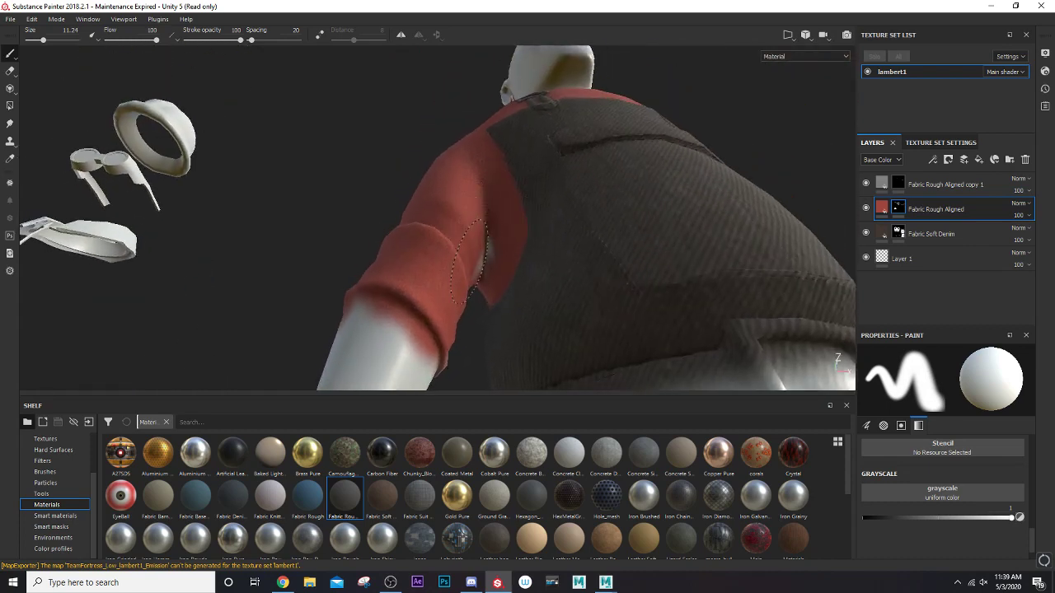
pyautogui.keyDown('alt'); pyautogui.moveTo(428, 300); pyautogui.dragTo(431, 192); pyautogui.keyUp('alt')
pyautogui.keyDown('alt'); pyautogui.moveTo(387, 142); pyautogui.dragTo(387, 204, button='middle'); pyautogui.keyUp('alt')
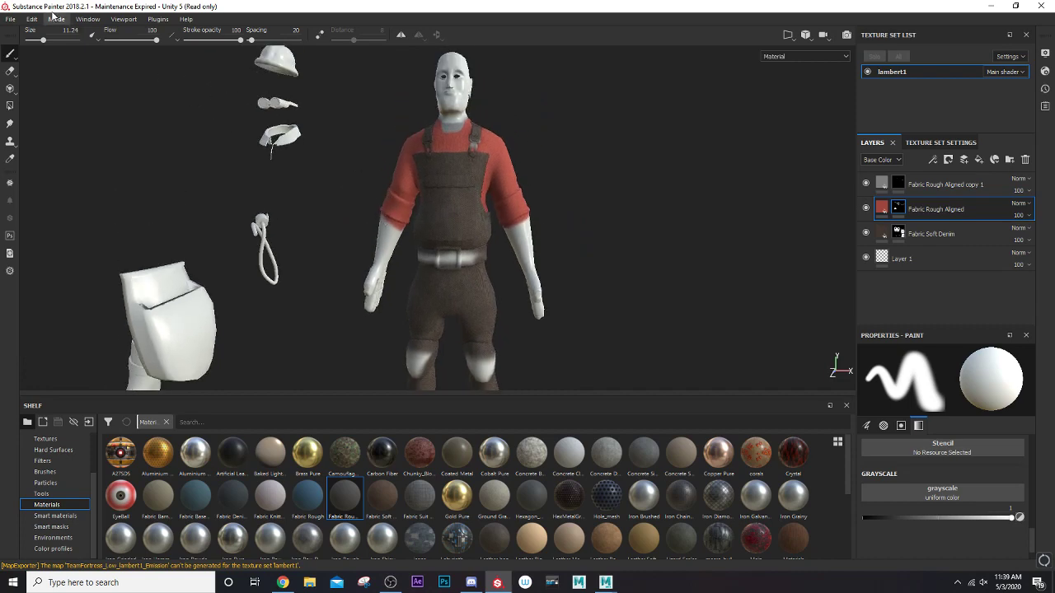
# - Save the project as TeamFortress in the SP projects folder
pyautogui.click(9, 19)
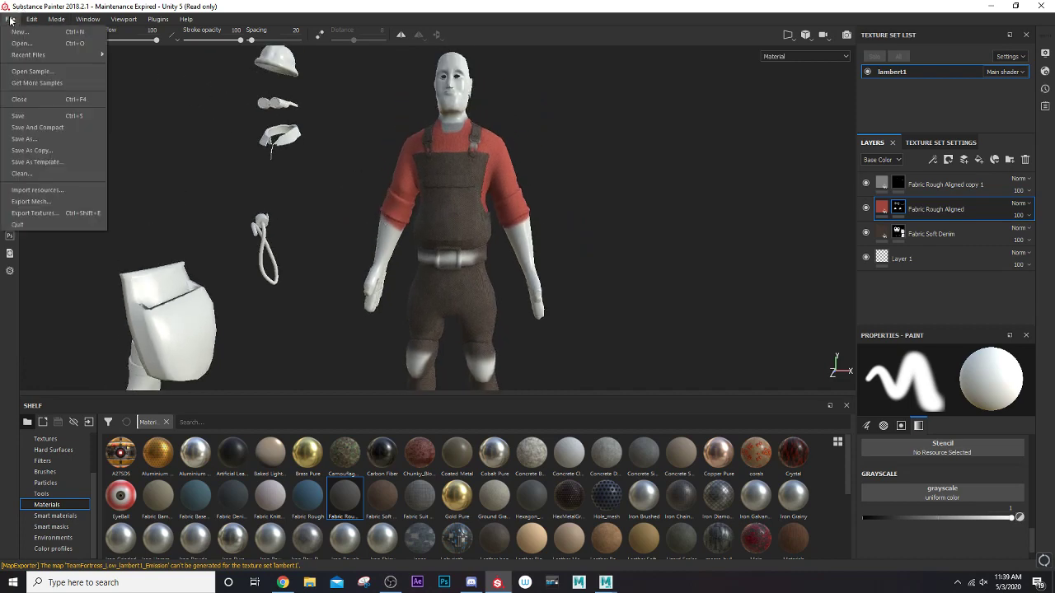
pyautogui.click(28, 142)
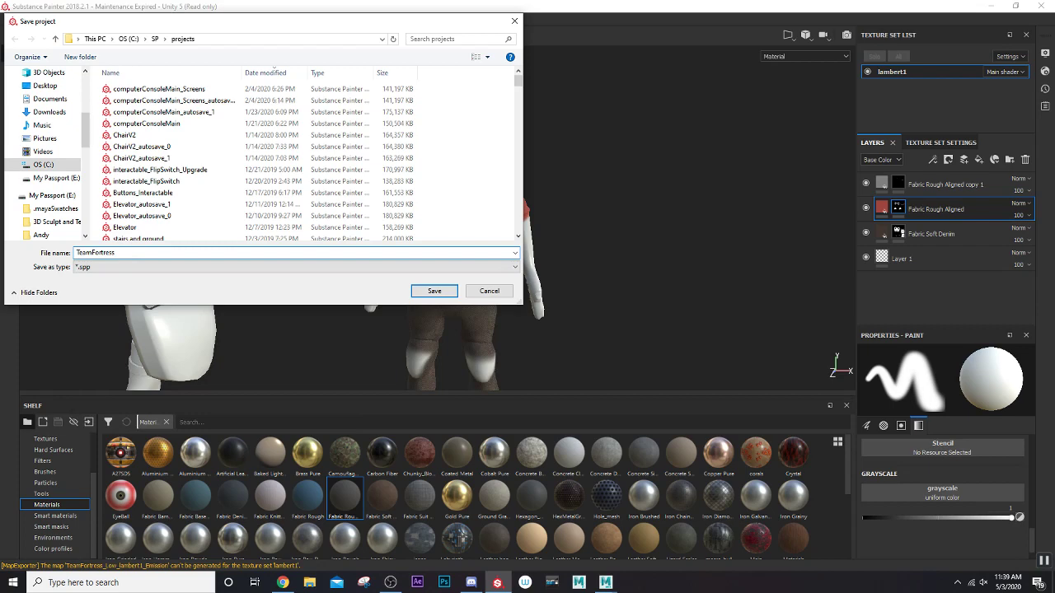
pyautogui.click(431, 294)
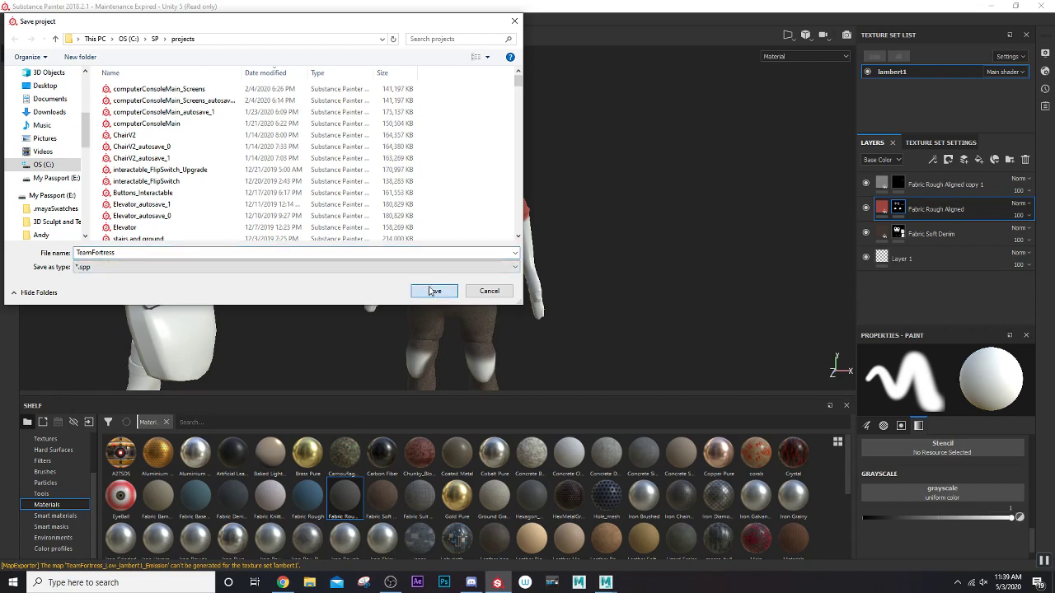
pyautogui.click(434, 291)
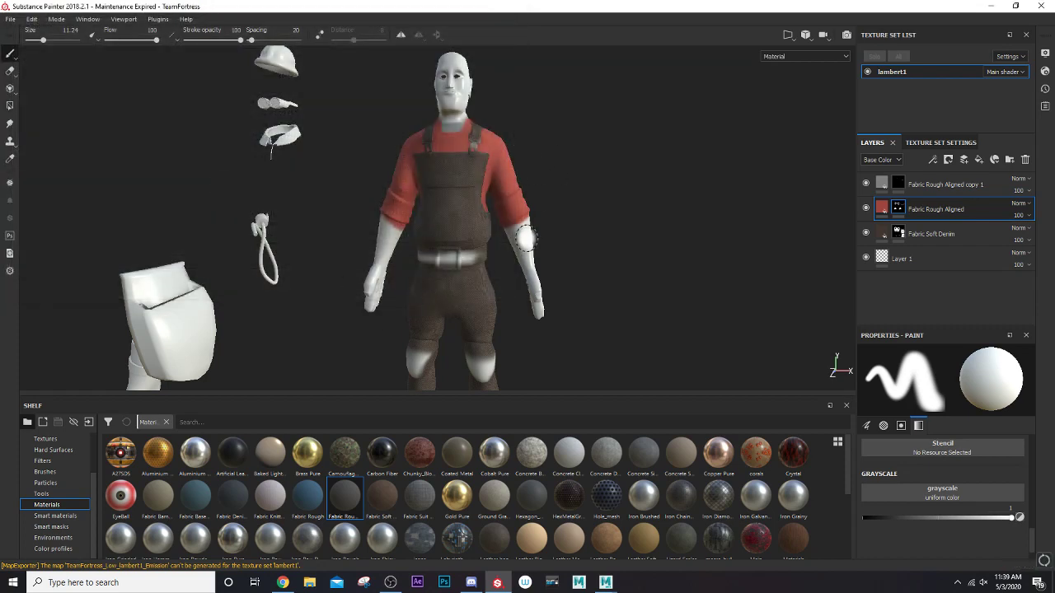
pyautogui.scroll(-1, 536, 237)
pyautogui.keyDown('alt'); pyautogui.moveTo(536, 235); pyautogui.dragTo(524, 240); pyautogui.keyUp('alt')
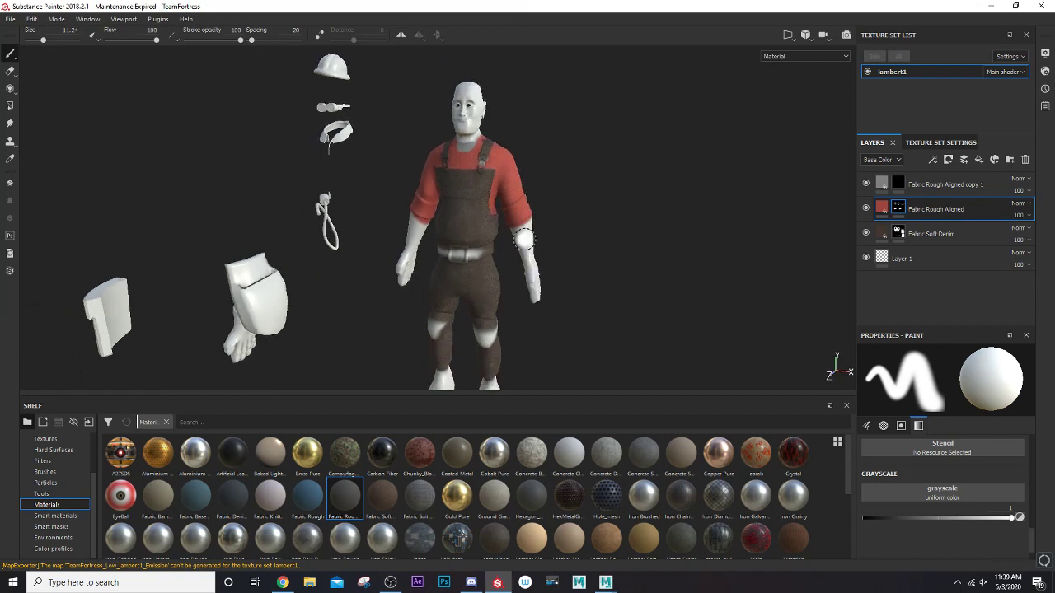
pyautogui.keyDown('alt'); pyautogui.moveTo(524, 246); pyautogui.dragTo(519, 227, button='middle'); pyautogui.keyUp('alt')
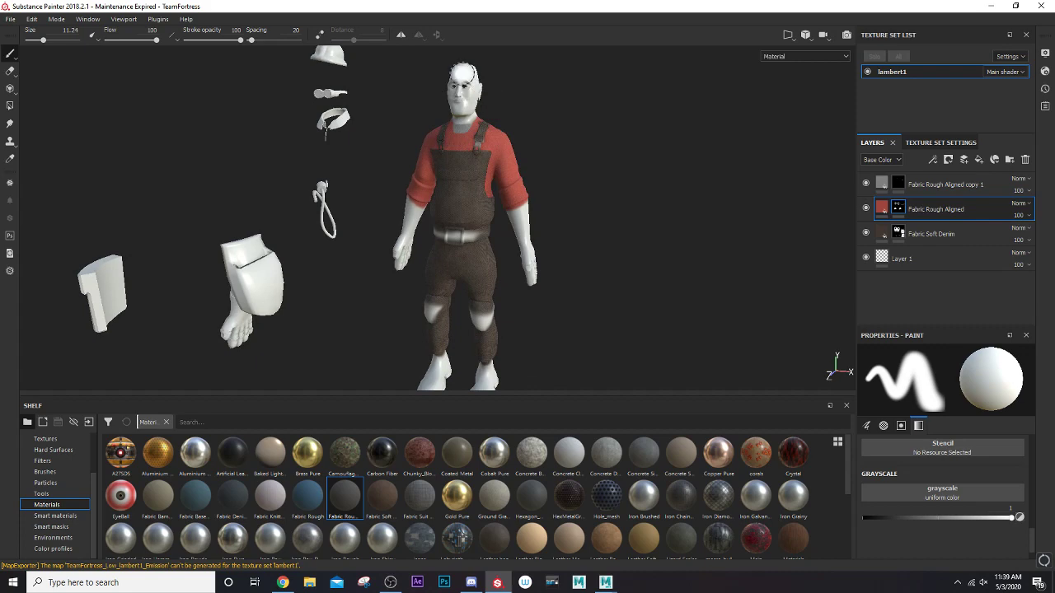
pyautogui.keyDown('alt'); pyautogui.moveTo(519, 299); pyautogui.dragTo(495, 299); pyautogui.keyUp('alt')
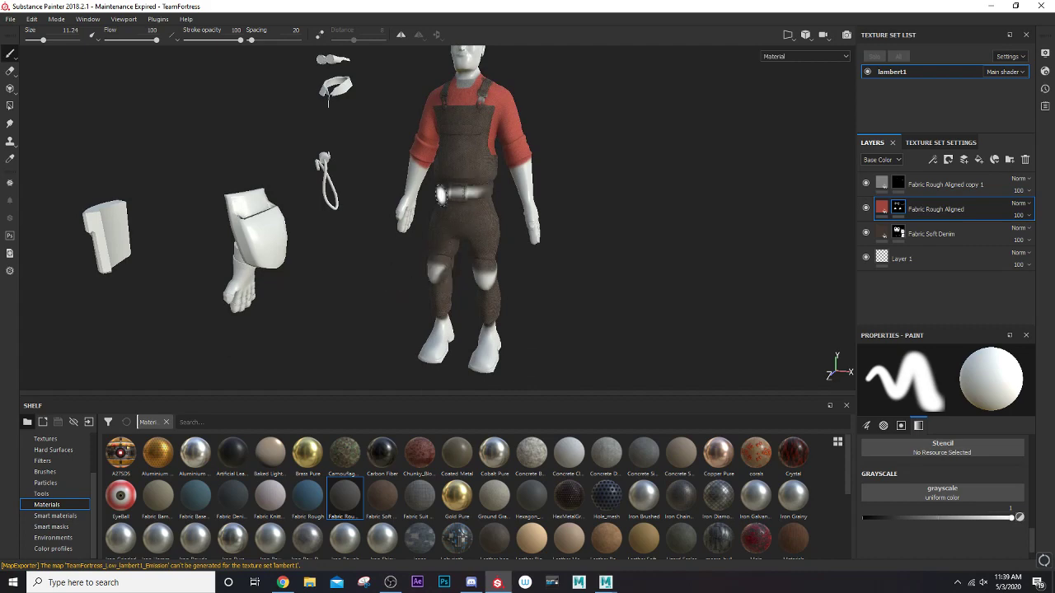
pyautogui.press('f')
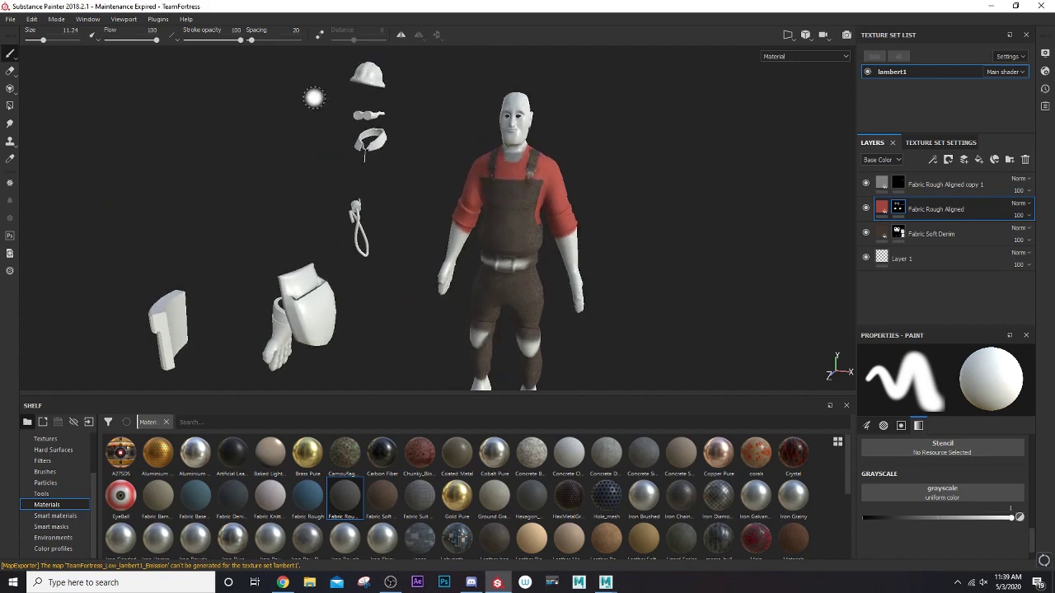